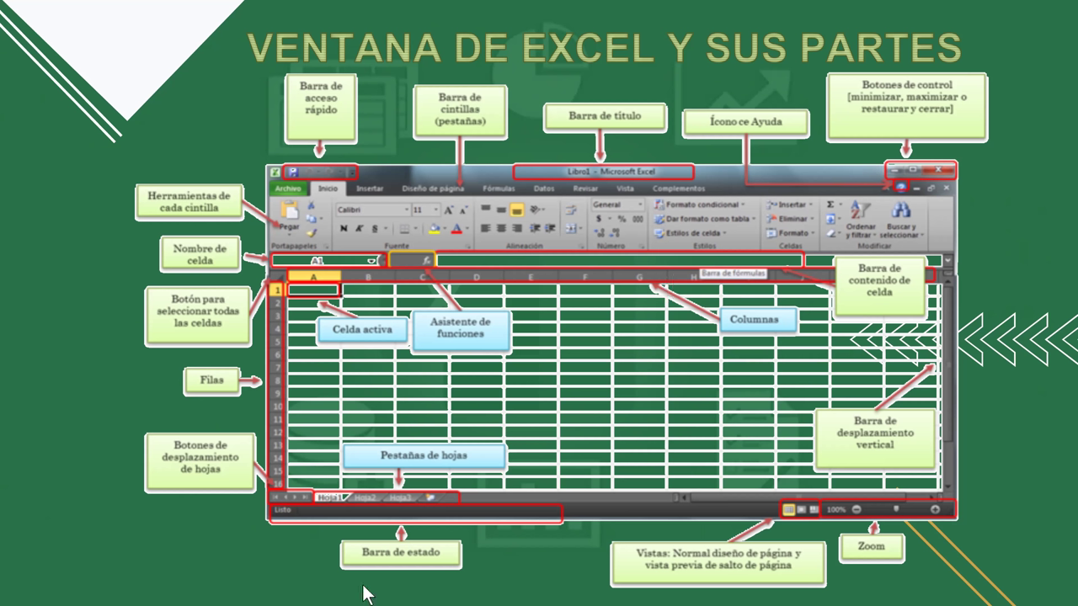
- Switch from the PowerPoint slide to the empty Libro1 Excel workbook
key(alt+Tab)
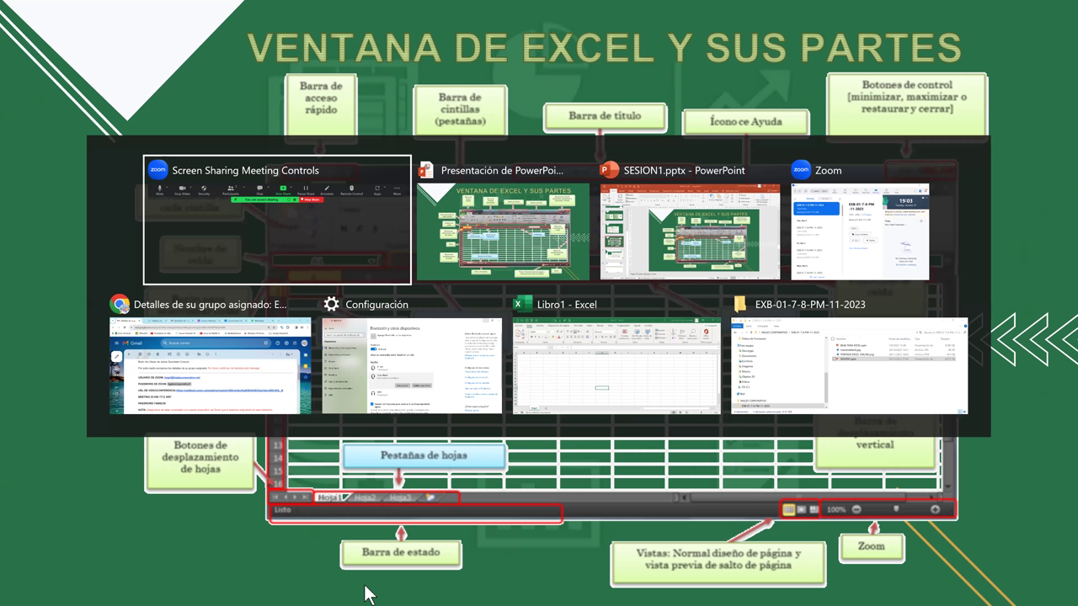
click(655, 369)
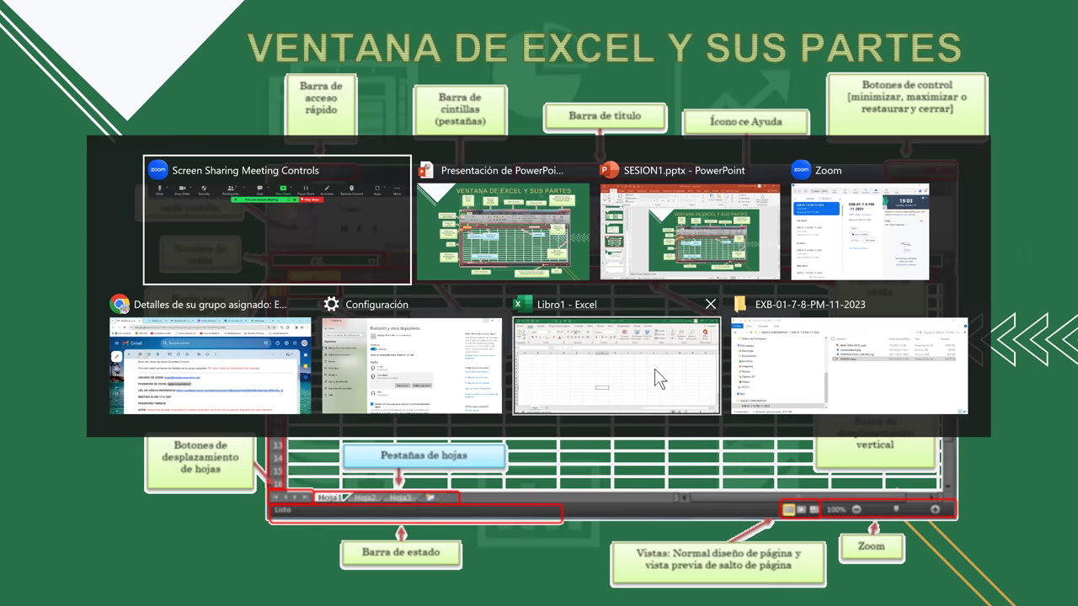
click(262, 312)
- Cancel a stray entry in B3, then enter the headers CODIGO and NOMBRE in A2 and B2
click(180, 299)
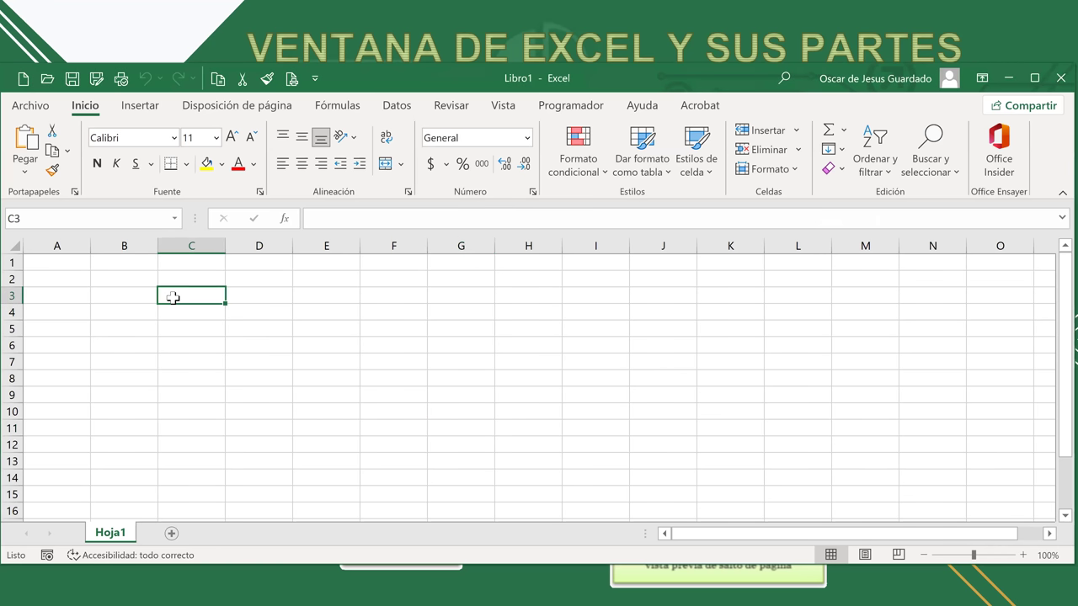
click(118, 296)
text(co)
key(Escape)
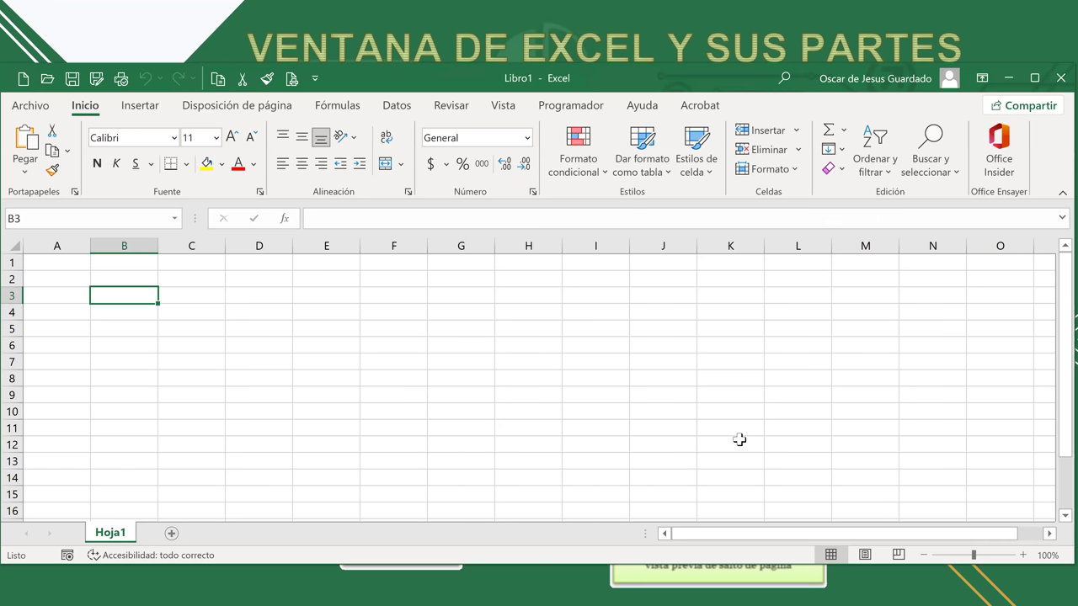
key(Left)
key(Up)
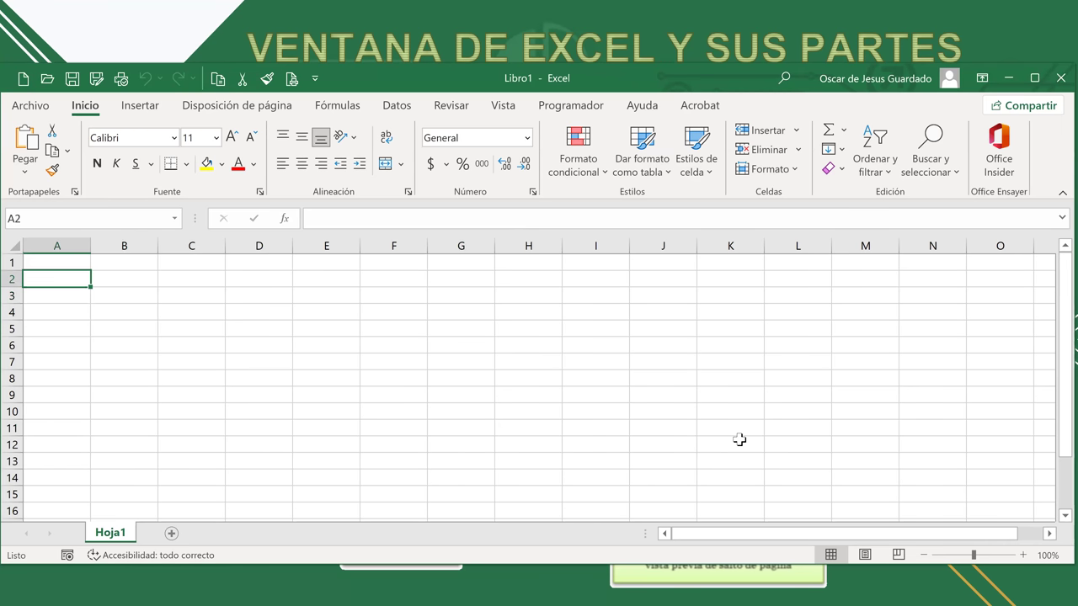
text(CODIGO)
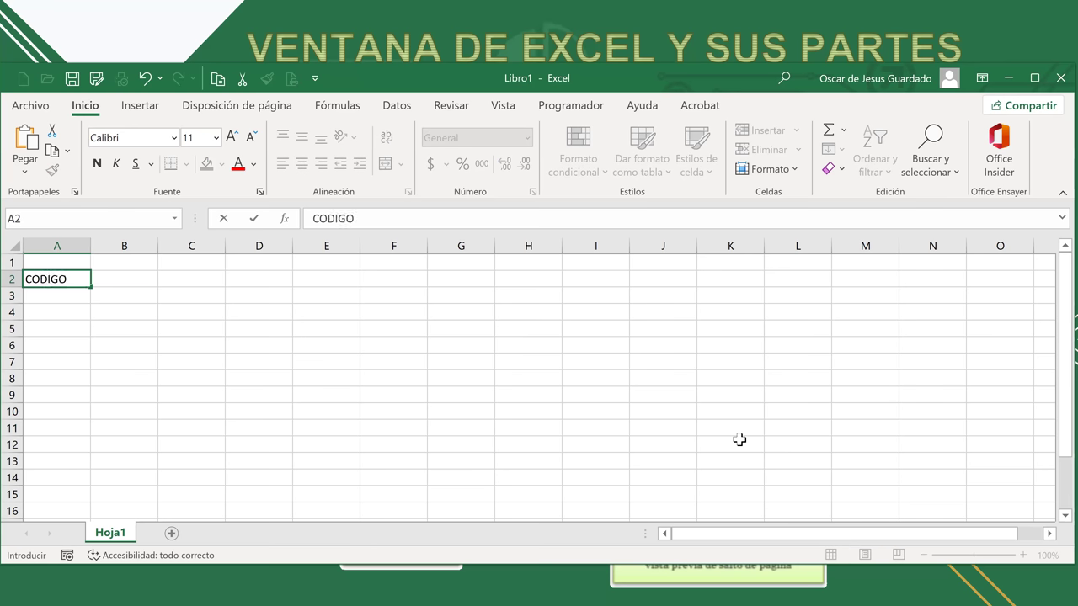
key(Tab)
text(NOM)
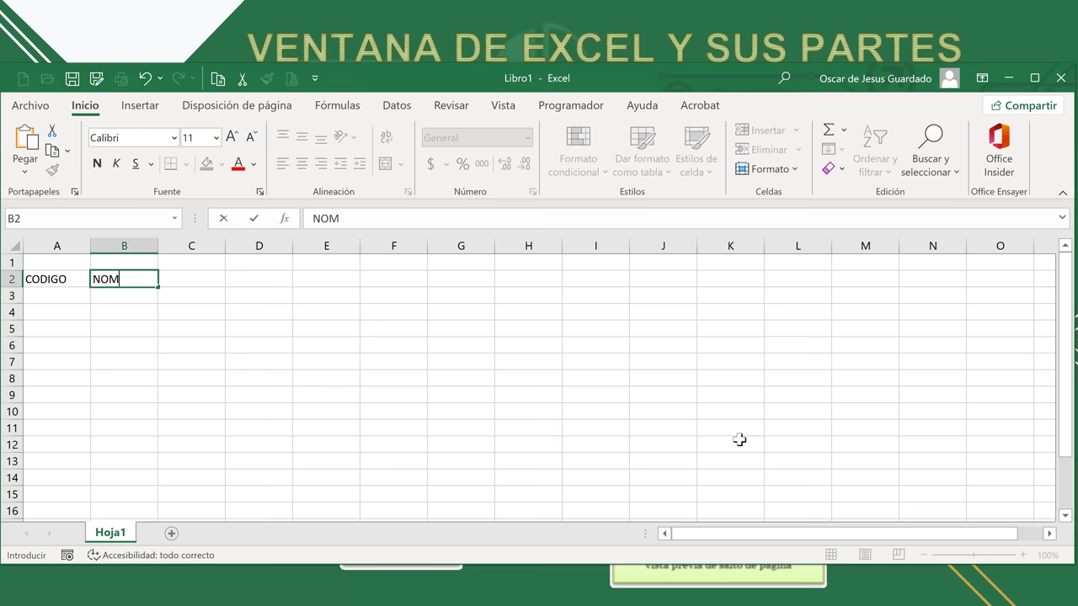
text(BRE)
key(Tab)
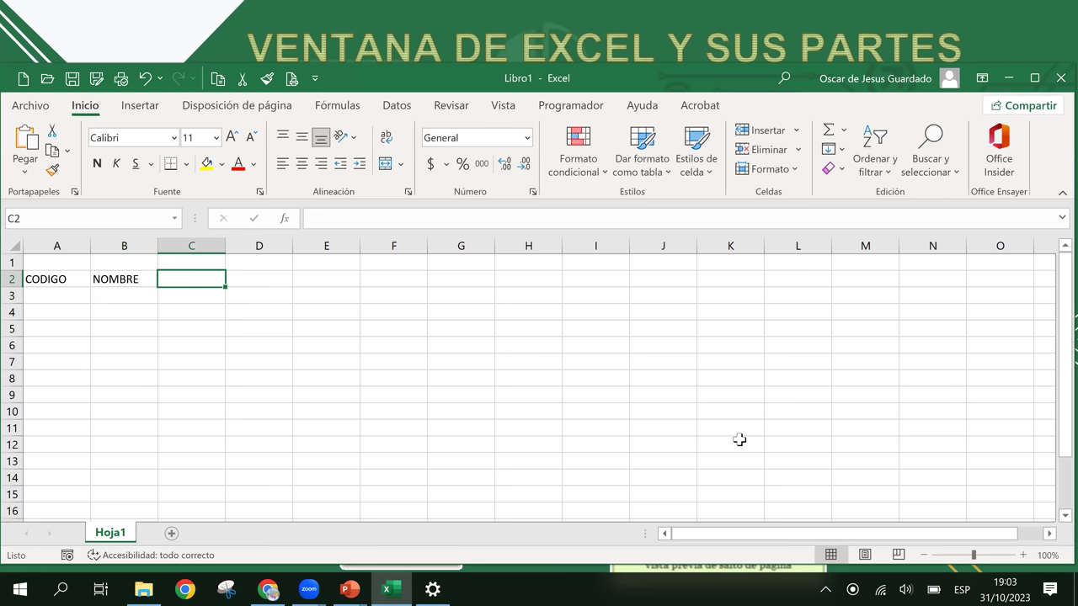
- Add the headers CANTIDAD, PRECIO and TOTAL in C2 through E2
text(CANTIDAD)
key(Tab)
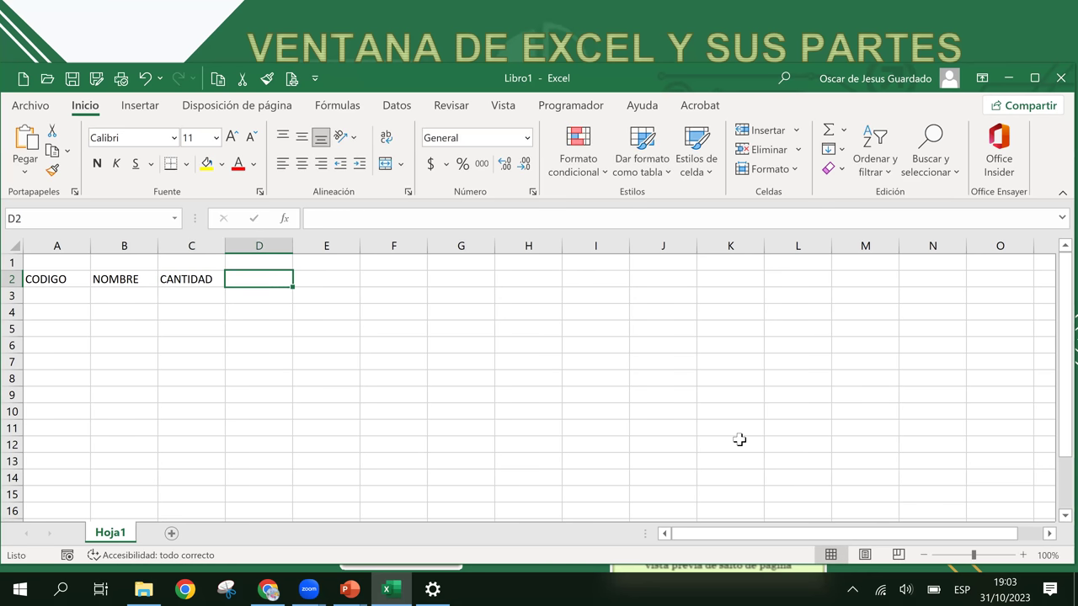
text(PRECIO)
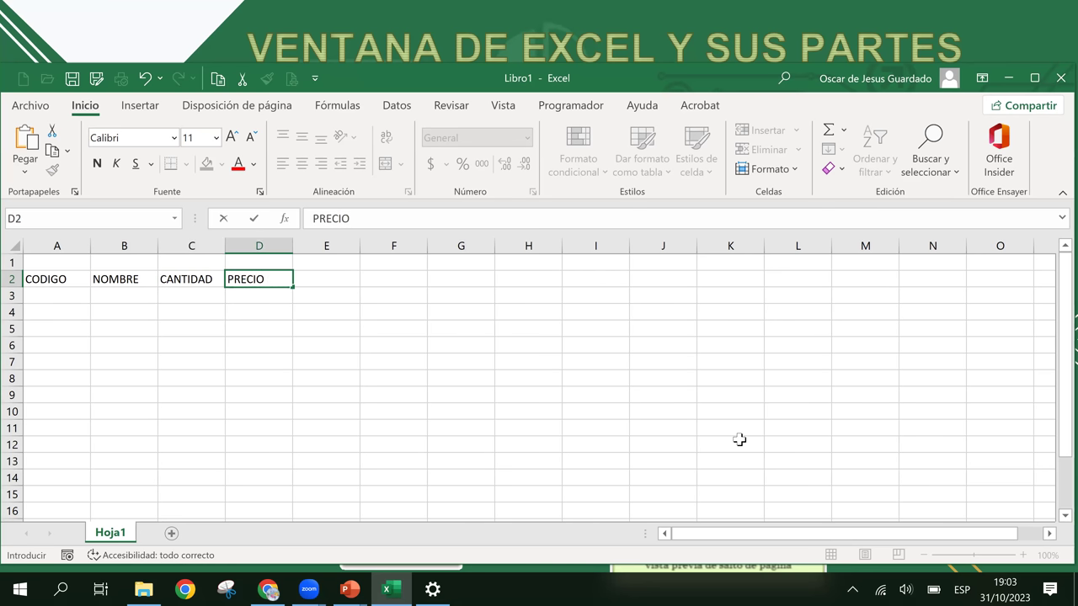
key(Tab)
text(TOAL)
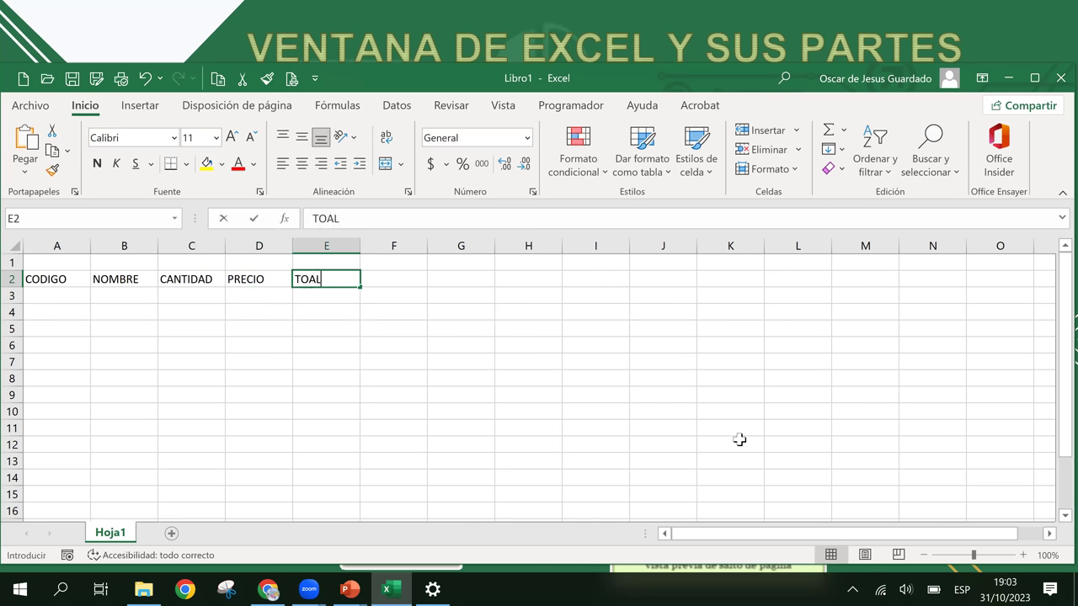
key(BackSpace)
key(BackSpace)
text(TAL)
key(Return)
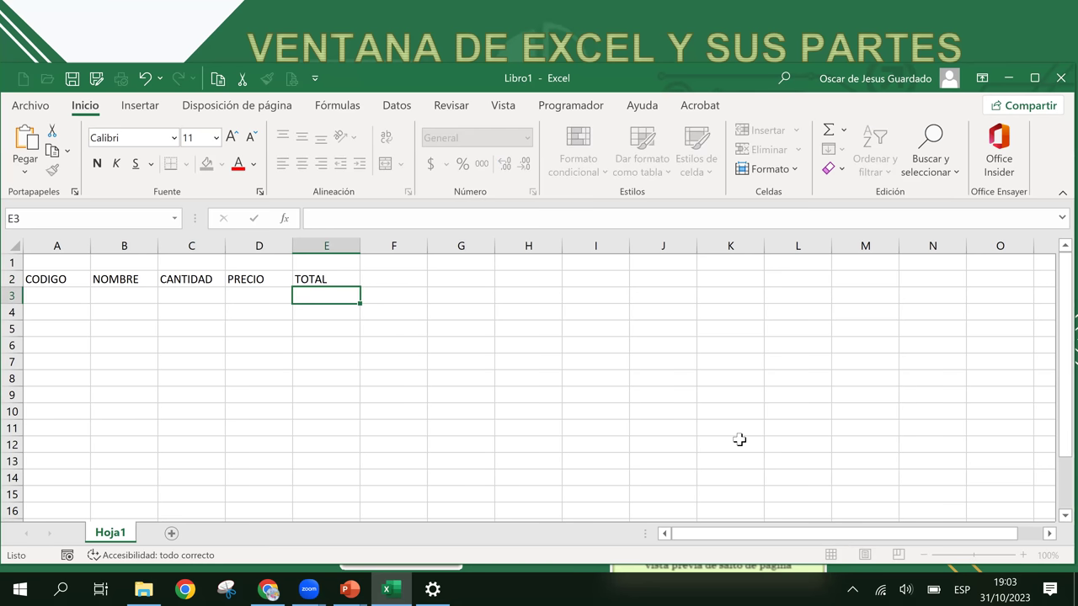
key(Left)
key(Up)
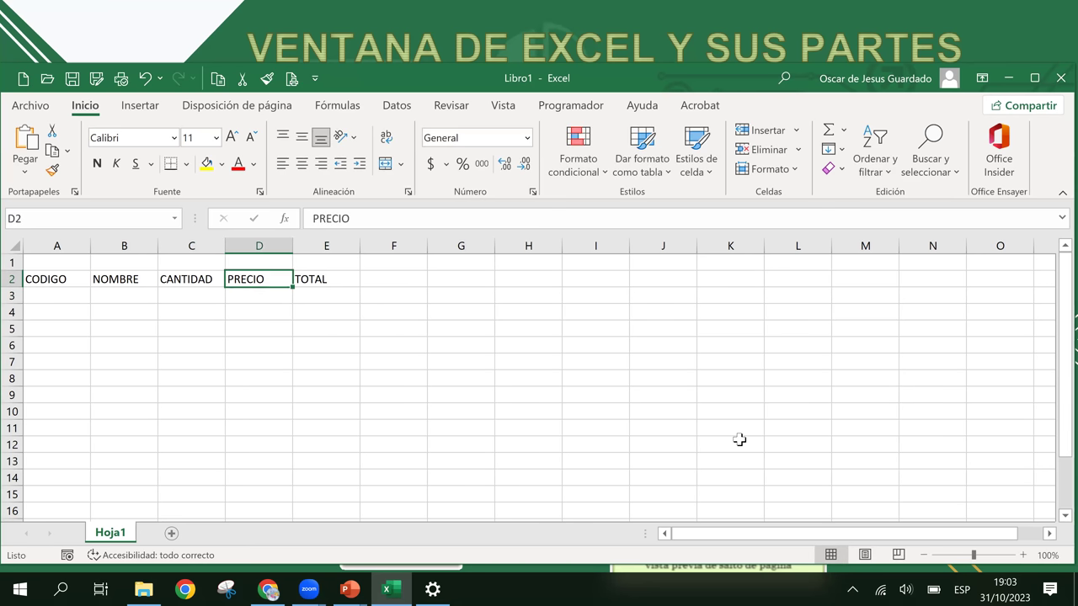
key(Down)
key(Left)
key(Left)
key(Up)
key(Down)
key(Right)
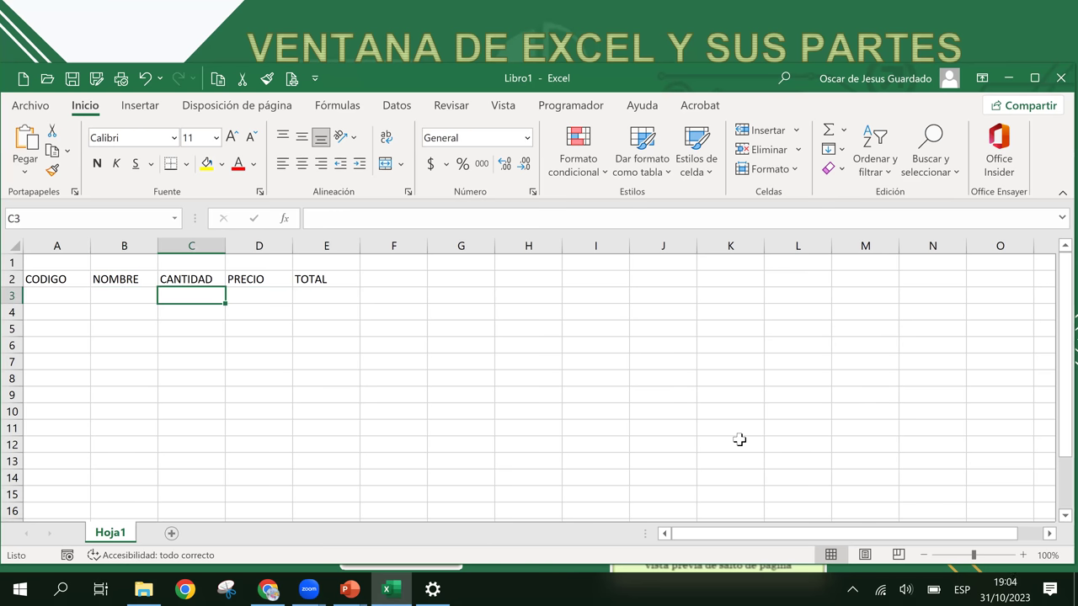
- Enter code 1 in A3 and product name Pantalla 32" LCD in B3
key(Left)
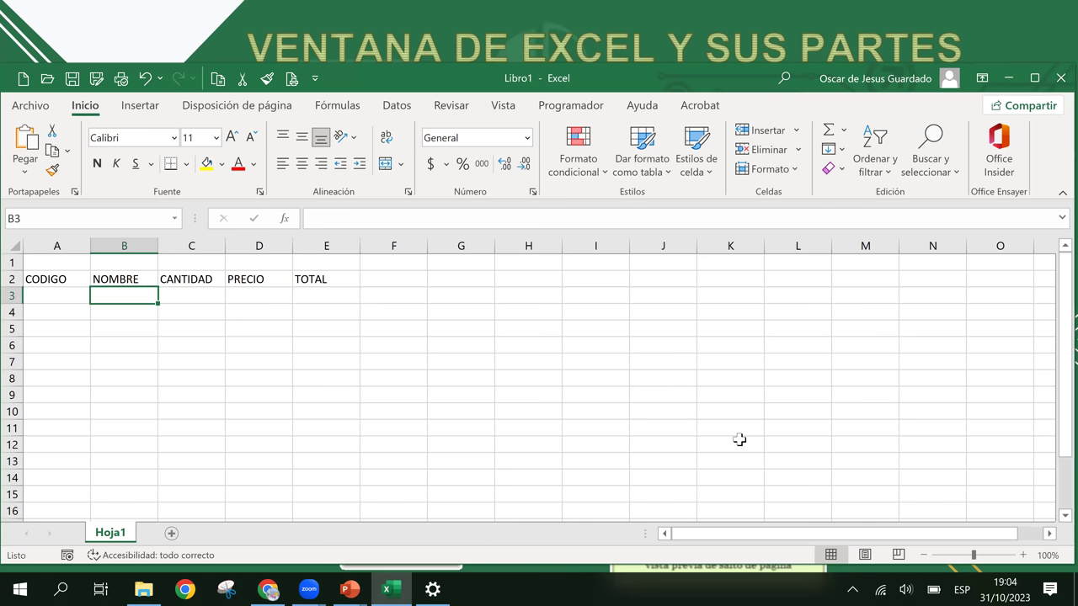
key(Left)
text(1)
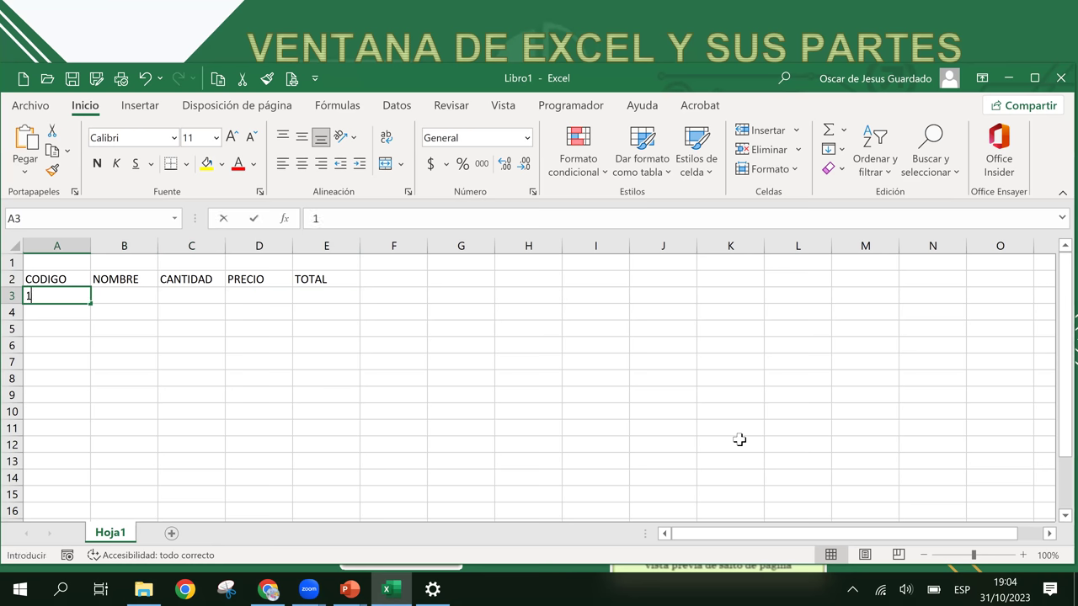
key(Tab)
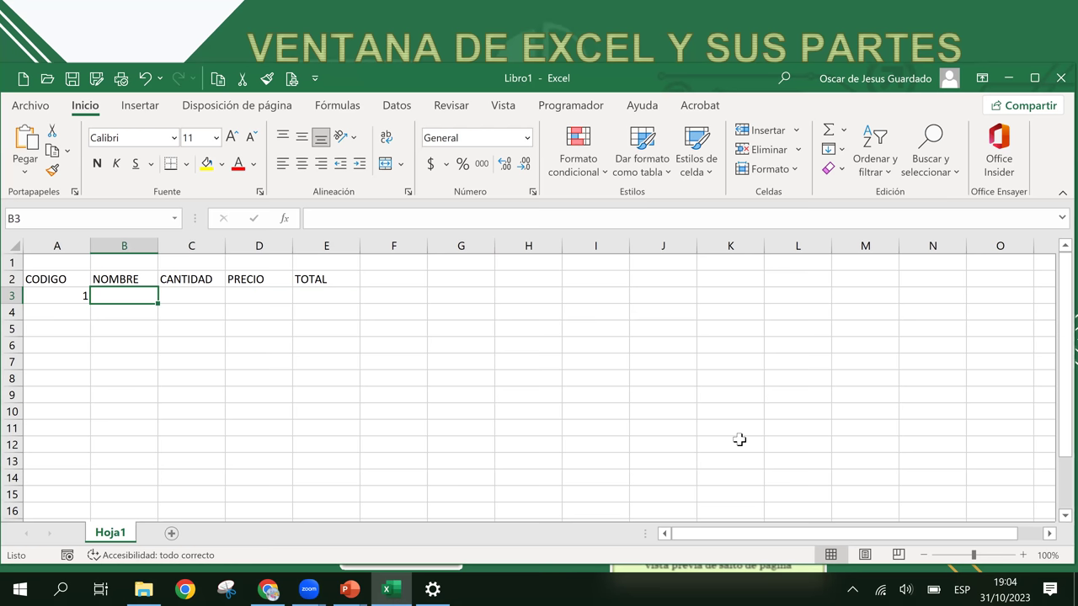
text(paNTA)
key(BackSpace)
key(BackSpace)
key(BackSpace)
key(BackSpace)
text(PAT)
key(BackSpace)
key(BackSpace)
key(BackSpace)
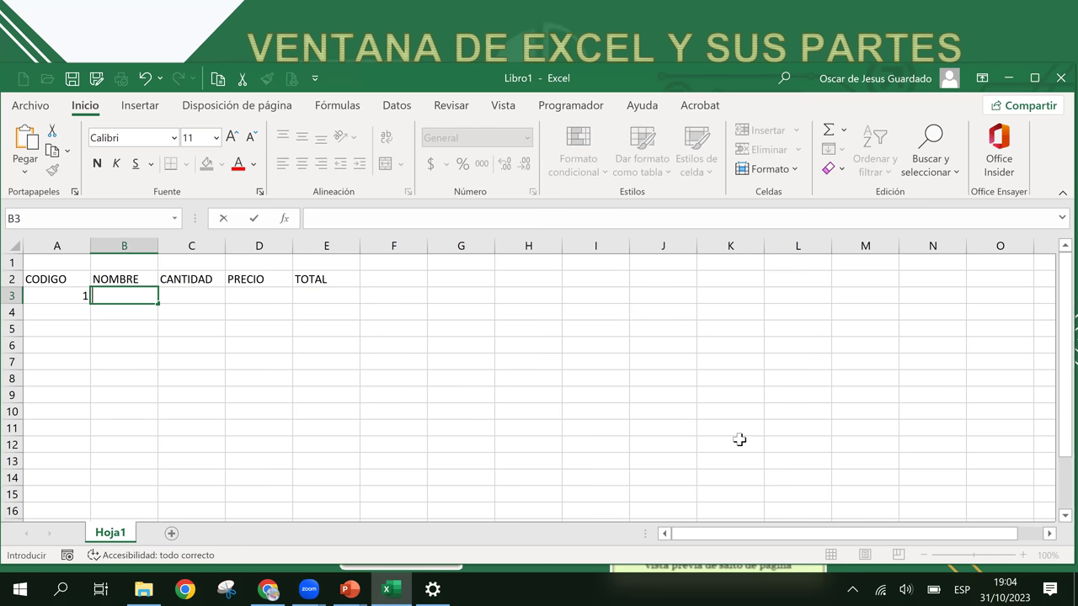
text(P)
text(antall)
text(a 32")
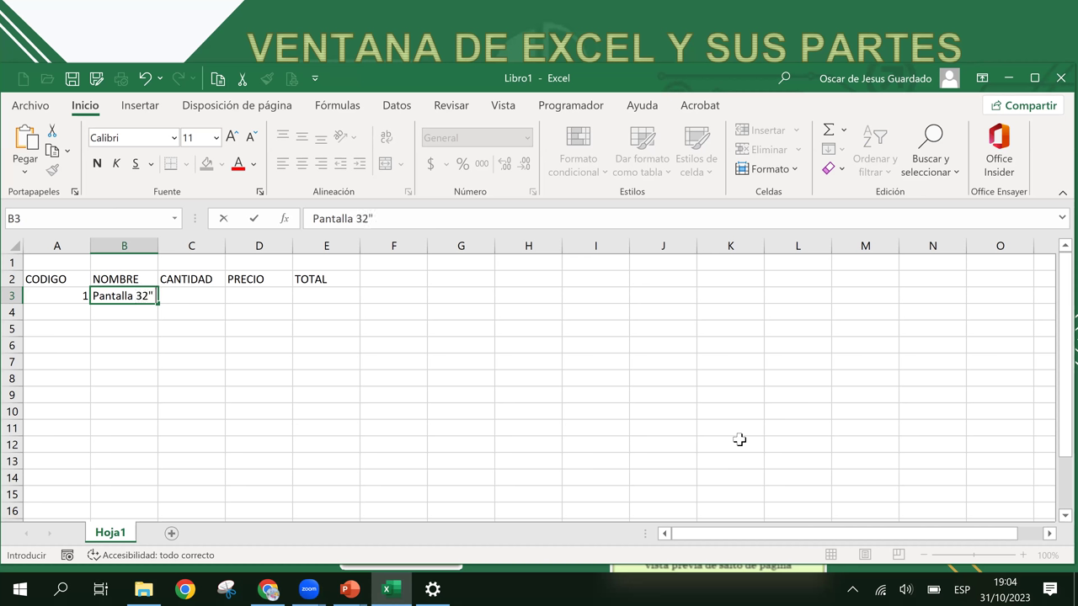
text( LCD)
key(Tab)
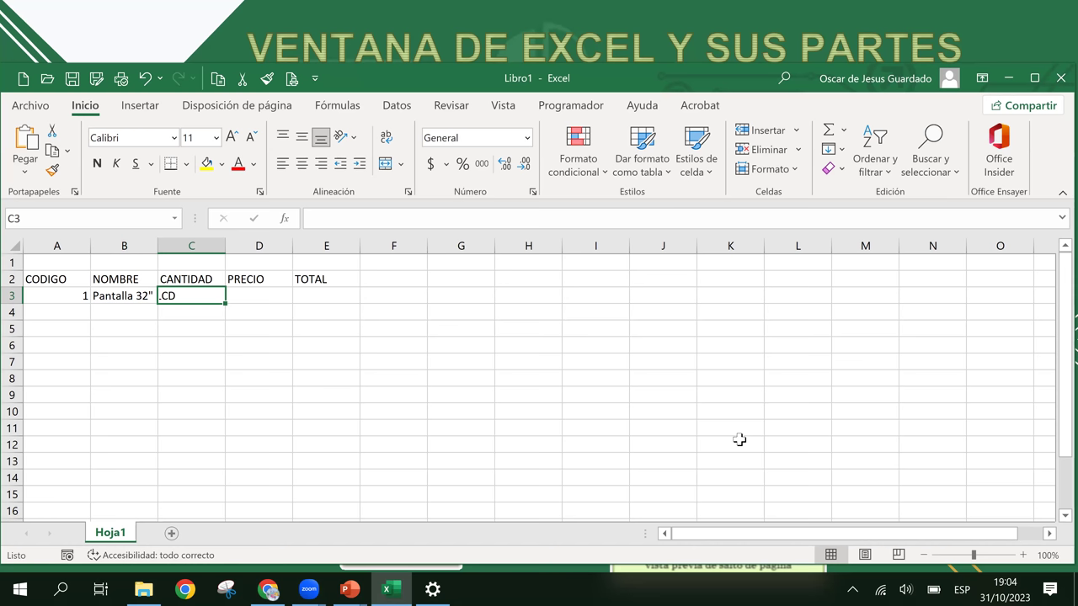
- Enter quantity 2 in C3 and price 325 in D3
text(325)
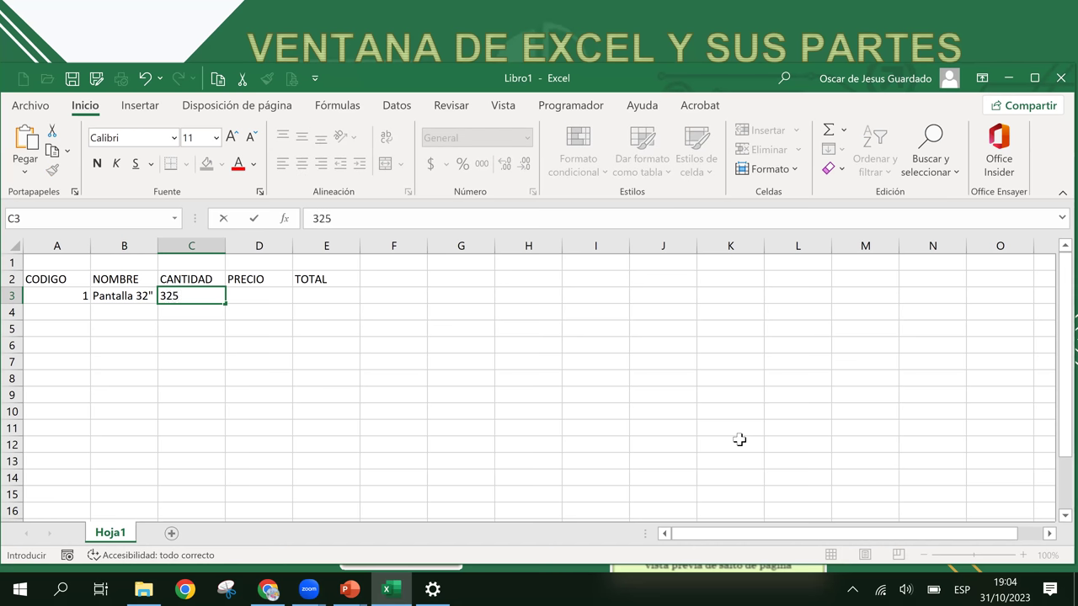
key(Tab)
key(Left)
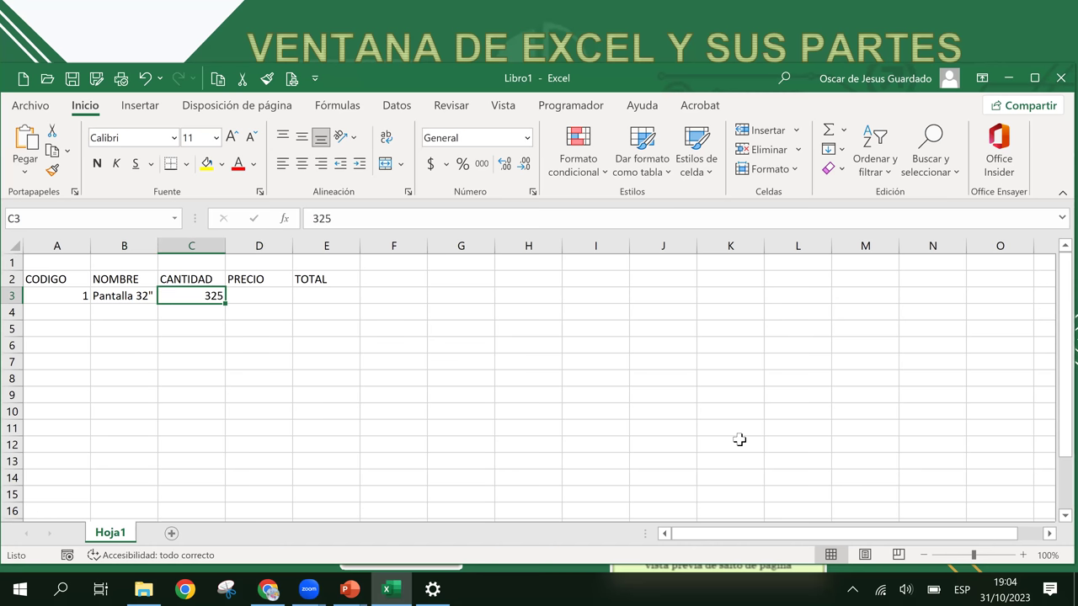
text(2)
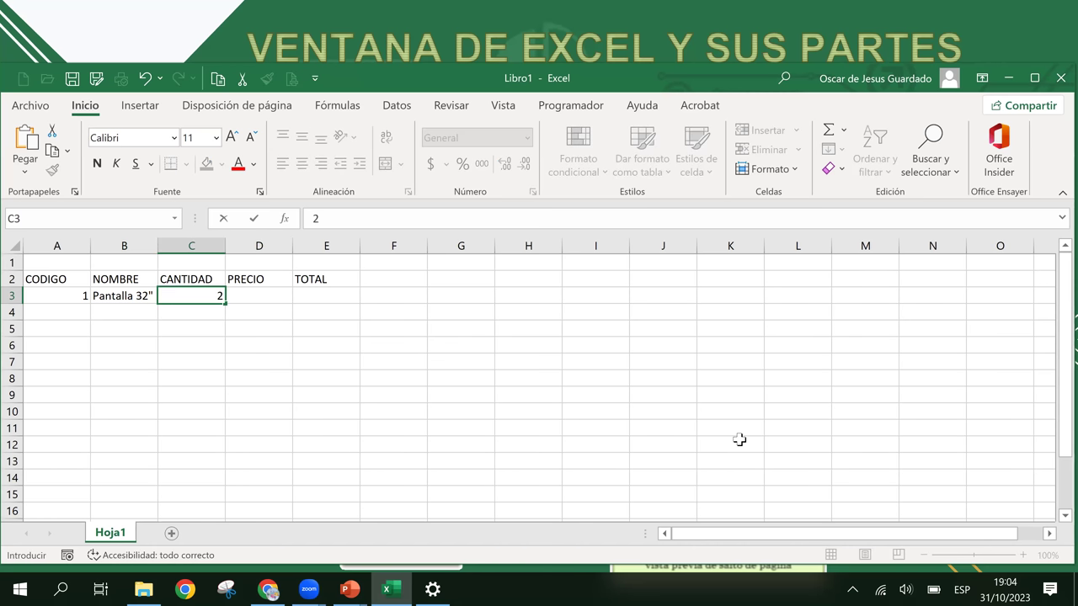
key(Tab)
text(325)
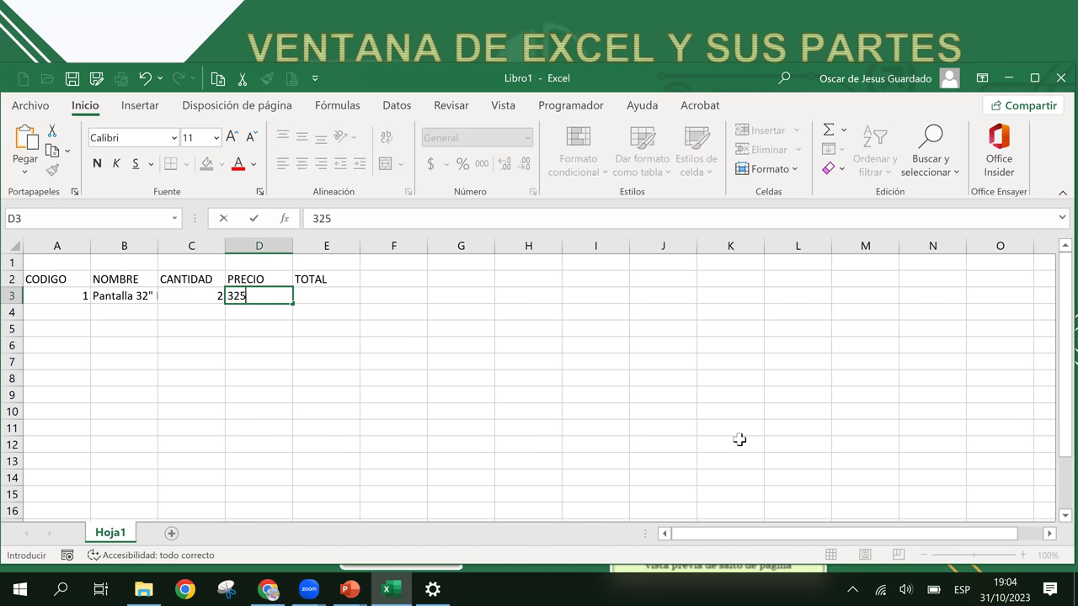
key(Tab)
key(Left)
key(Left)
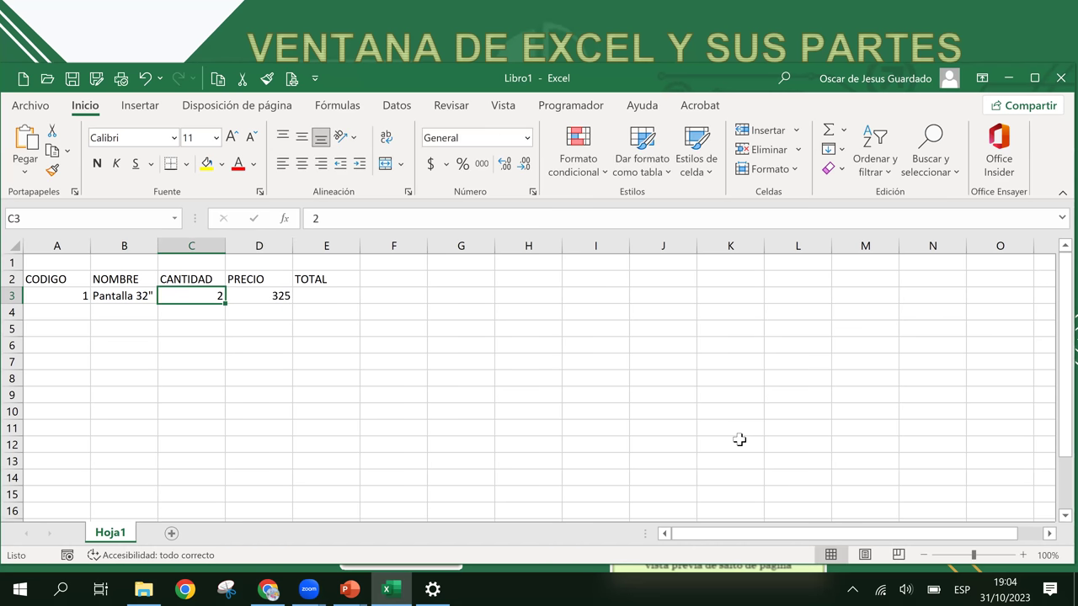
key(Right)
key(Right)
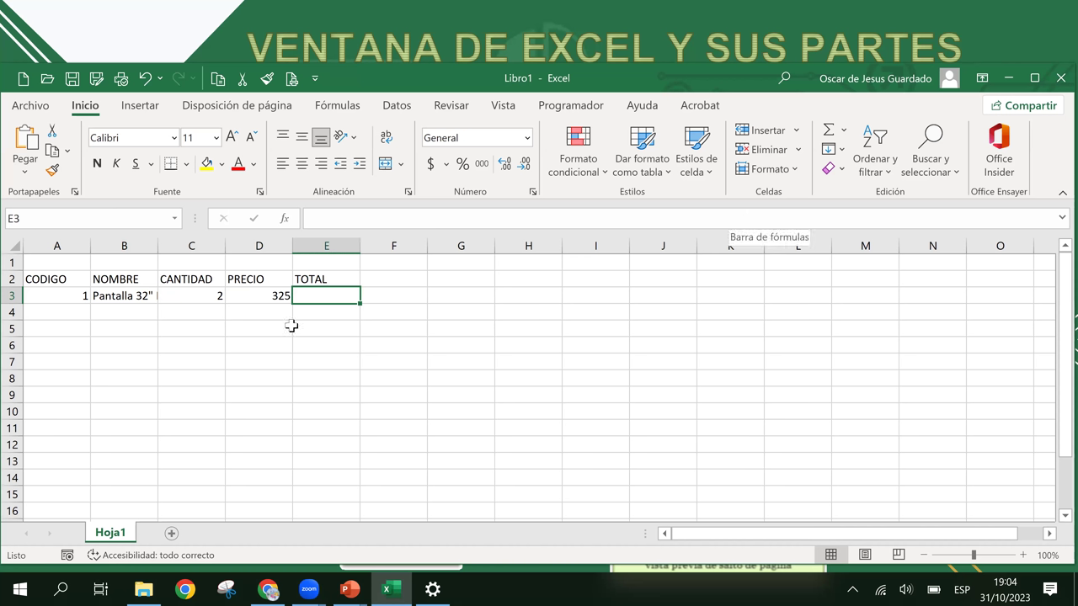
- Select various header and first-product cells in rows 2 and 3
click(250, 292)
click(247, 281)
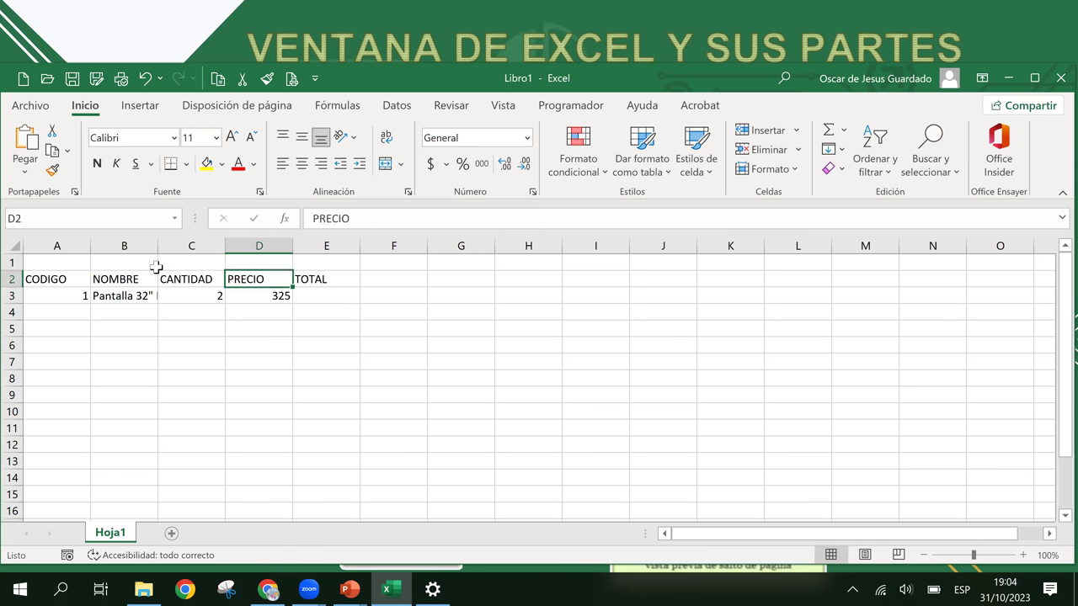
click(155, 266)
click(60, 289)
click(205, 314)
click(130, 295)
click(67, 279)
click(328, 279)
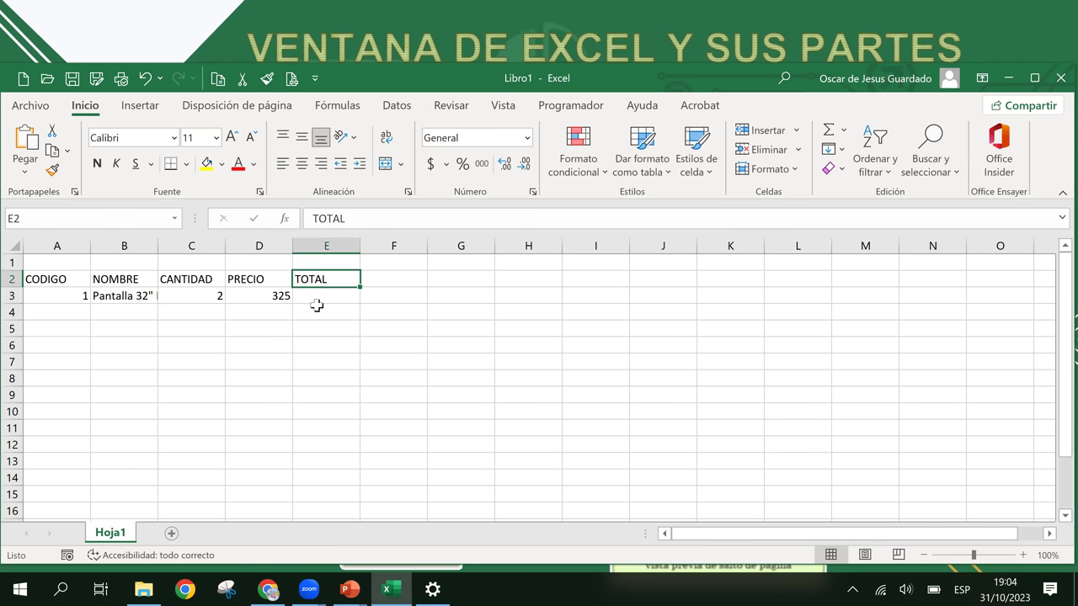
drag(296, 298, 285, 299)
click(272, 296)
click(310, 299)
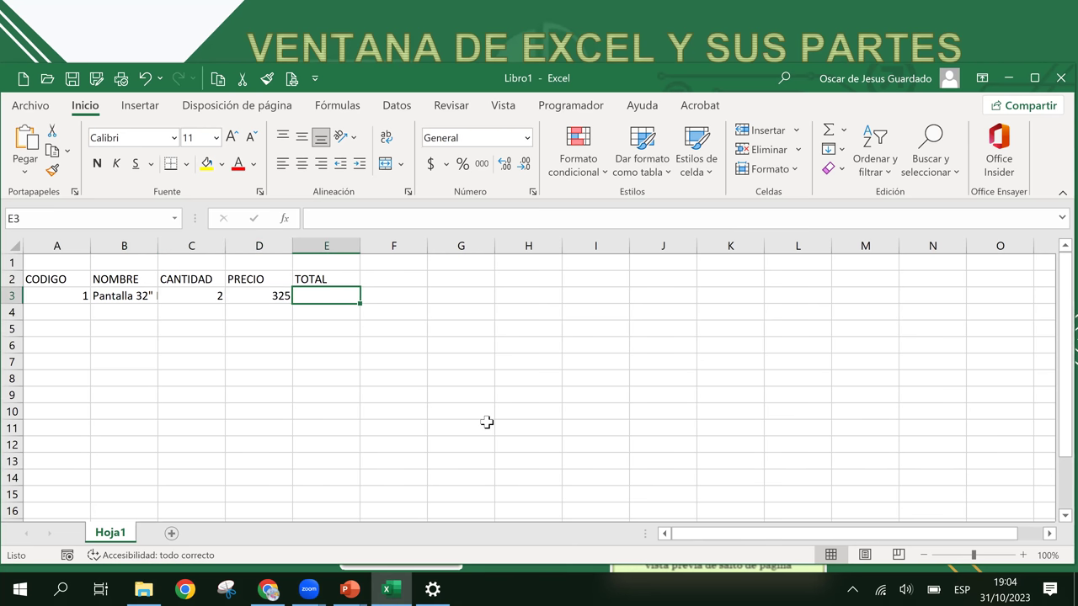
click(205, 297)
click(239, 299)
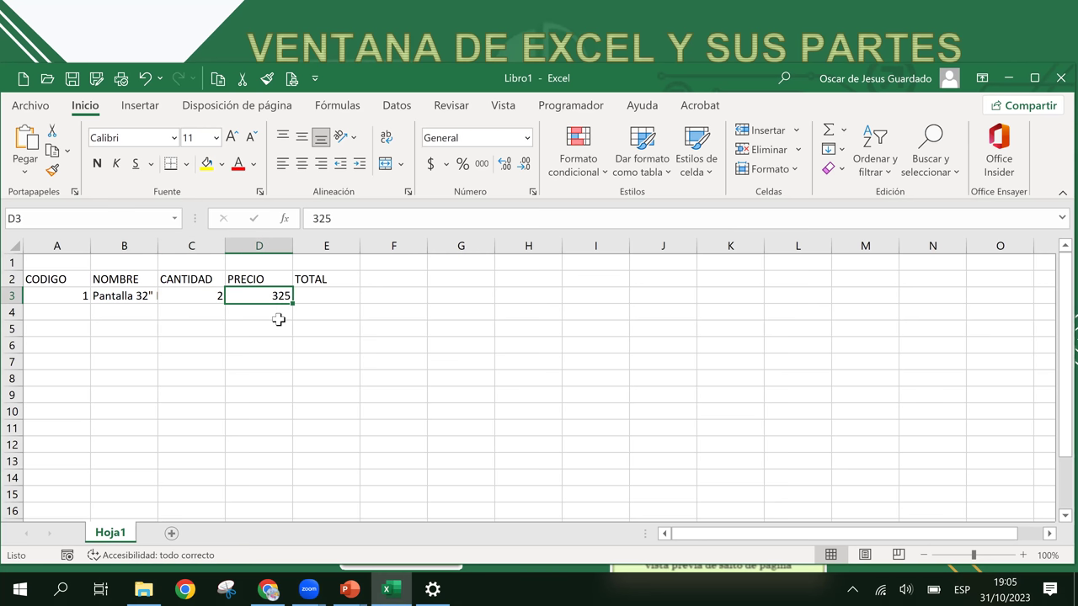
- Centre the header labels in A2:E2 and begin a formula in E3 with =
drag(65, 279, 338, 283)
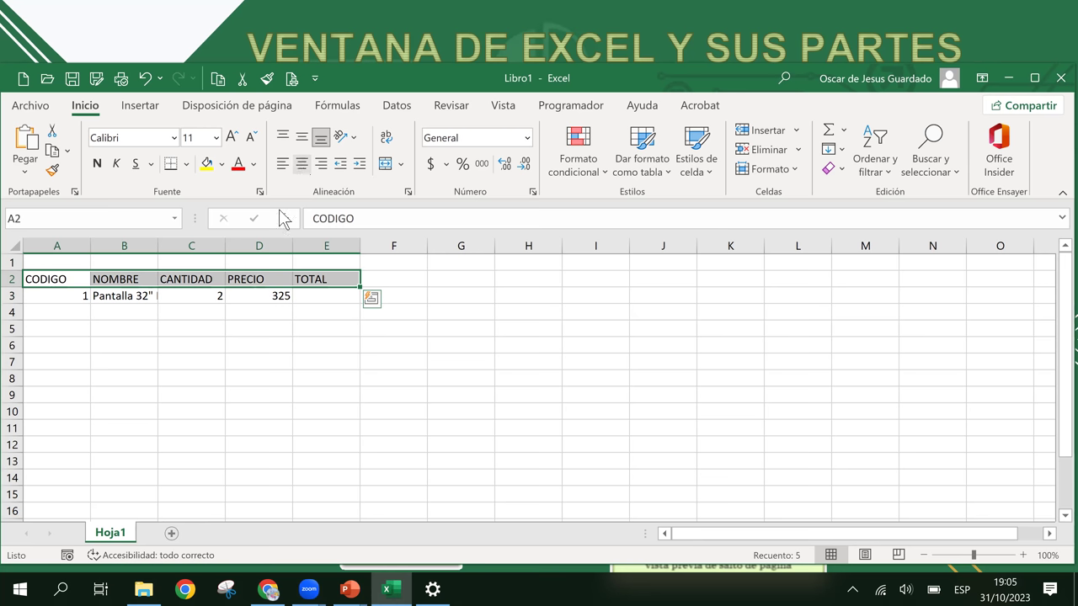
click(301, 163)
click(313, 298)
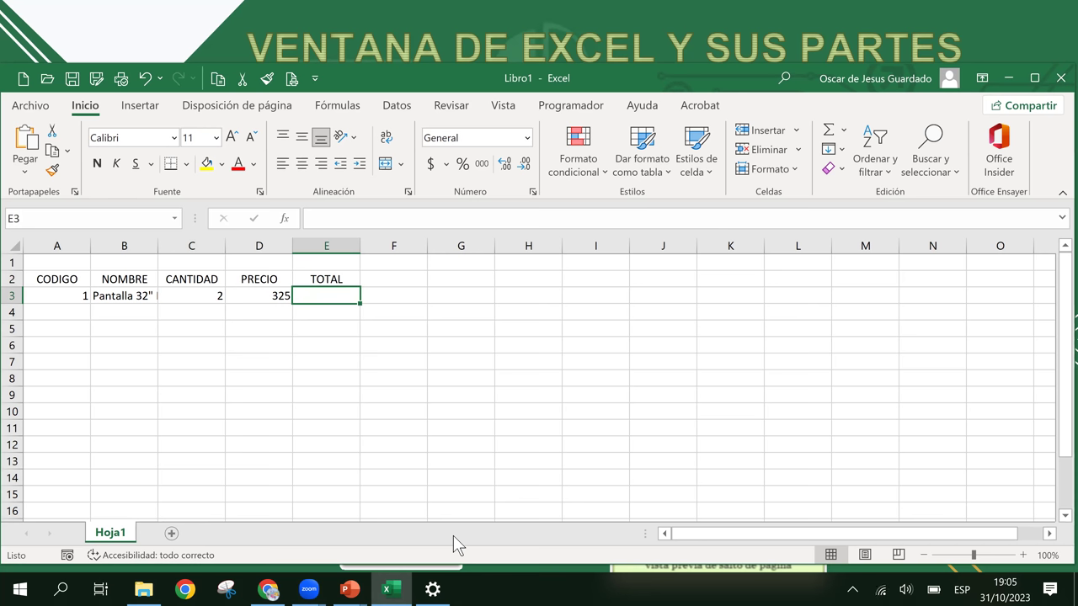
text(=)
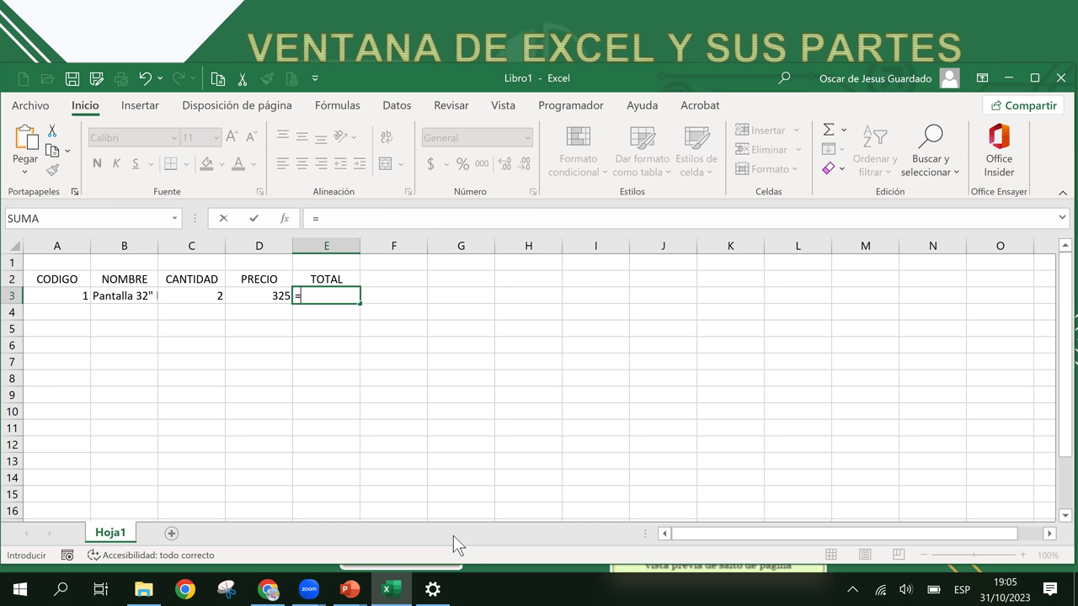
- Complete the E3 formula as =C3*D3, giving a total of 650
key(Left)
key(Left)
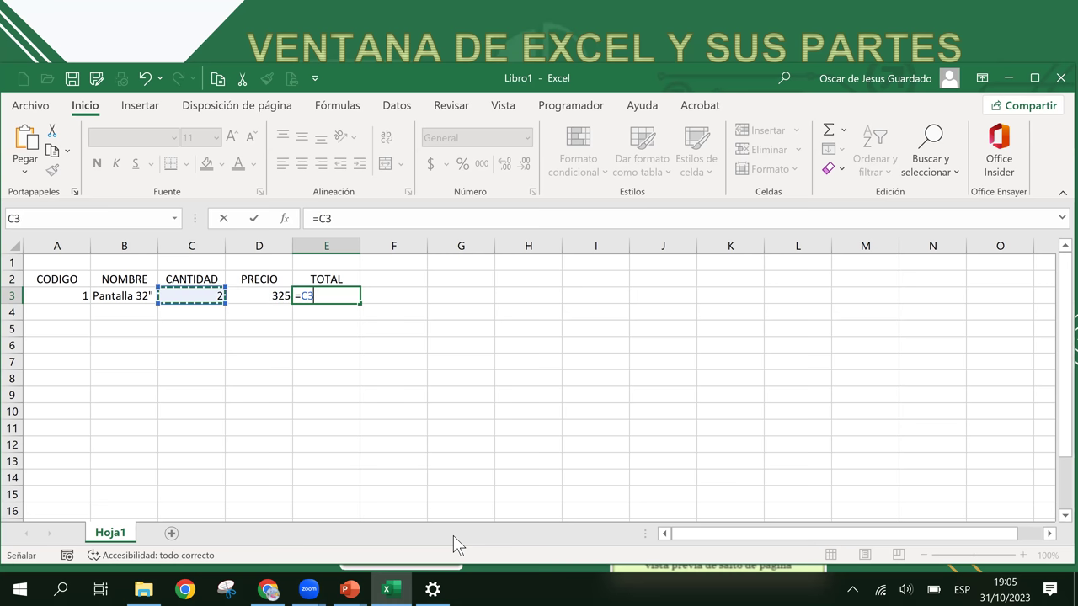
text(*)
key(Left)
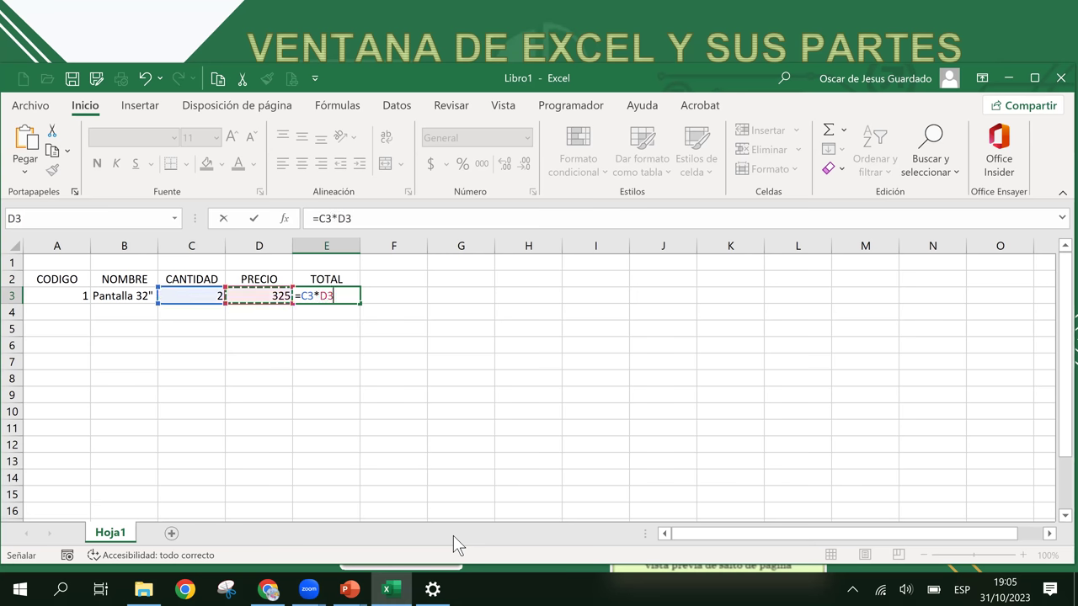
key(Return)
- Reopen the E3 formula twice to check it, leaving it unchanged
key(Up)
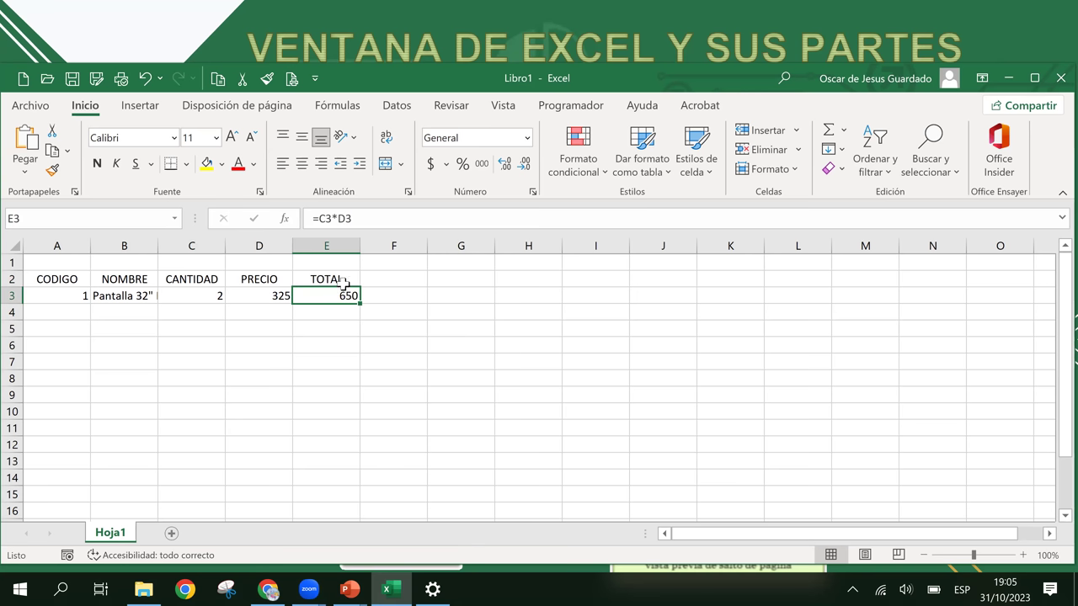
click(375, 217)
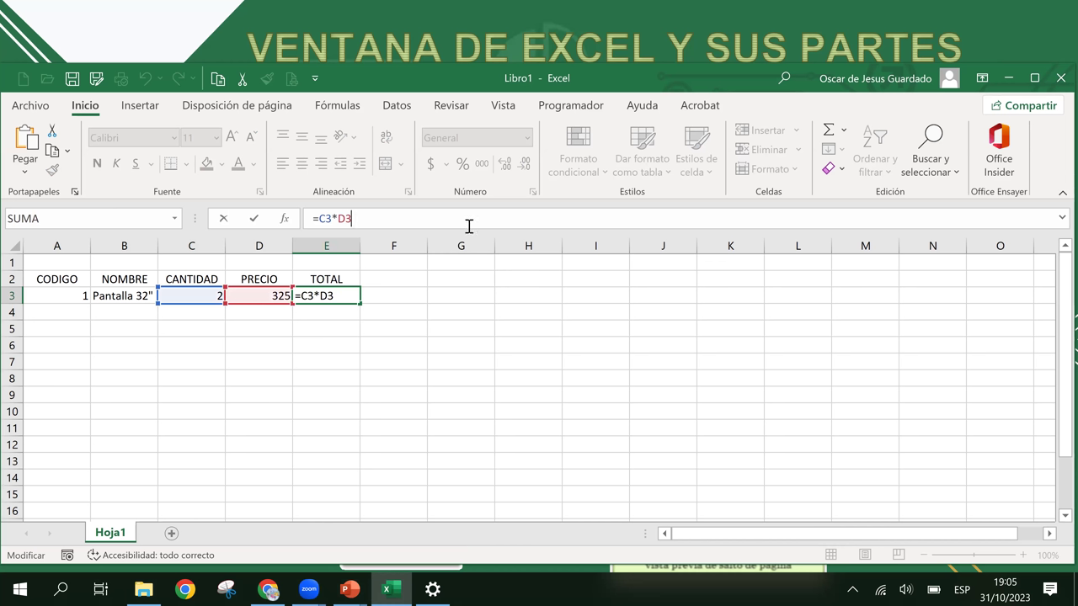
key(Return)
click(330, 299)
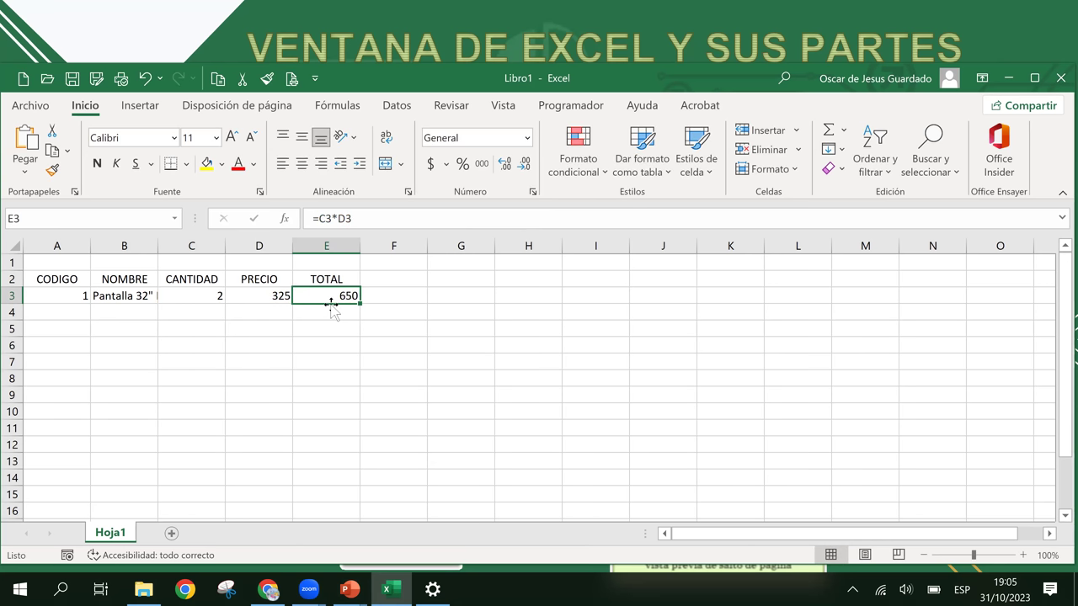
click(381, 220)
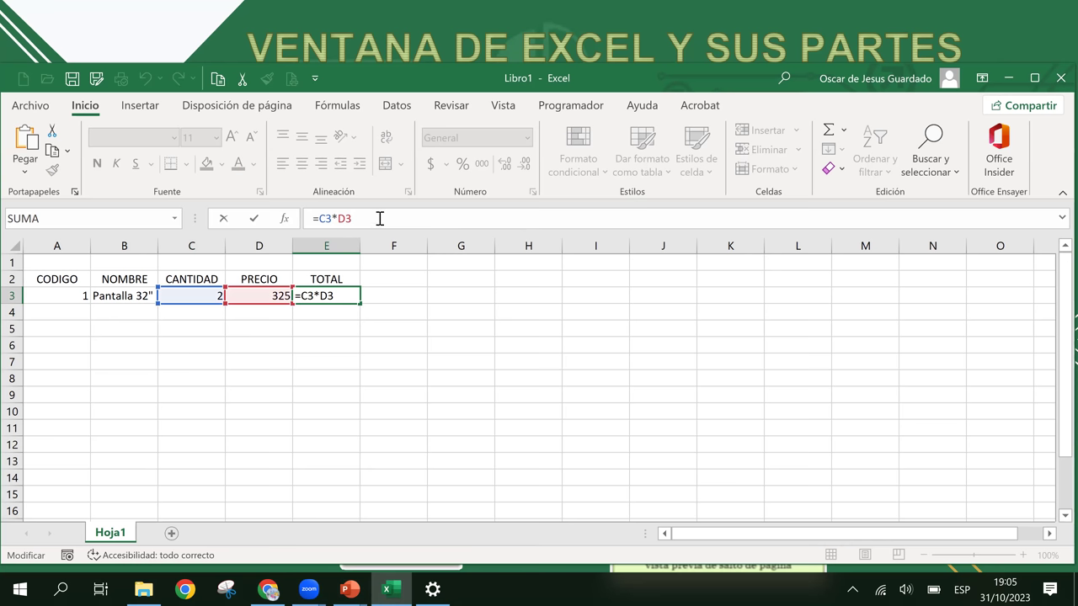
key(Return)
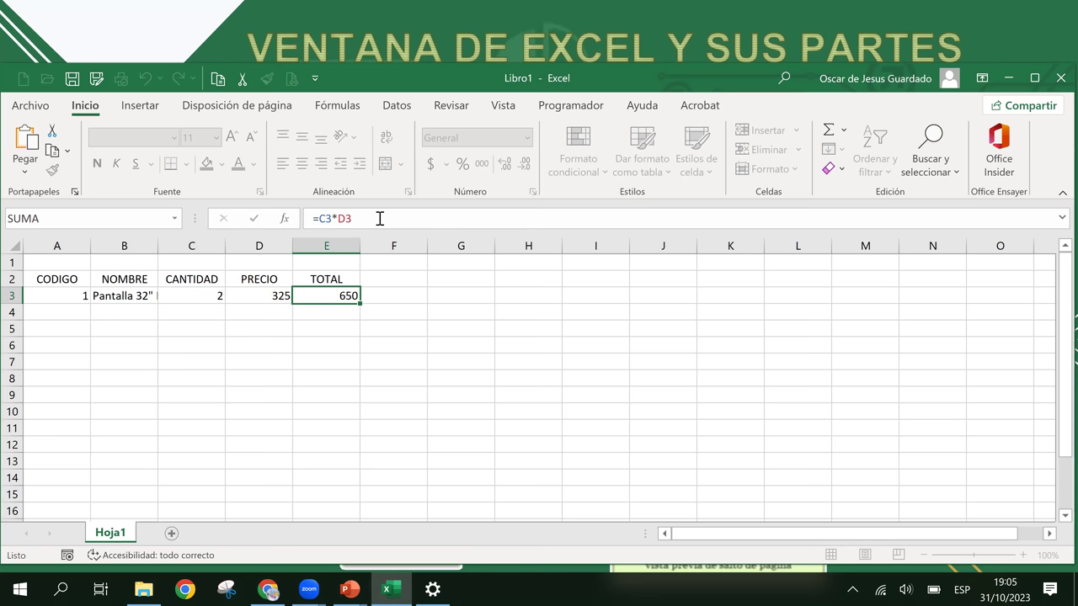
key(Up)
key(Up)
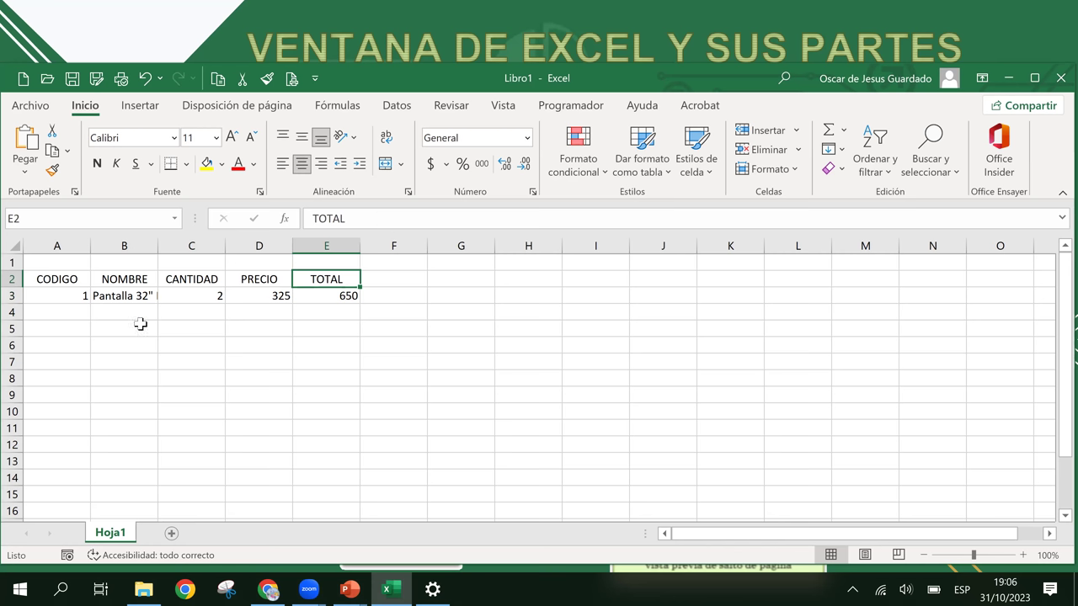
click(133, 275)
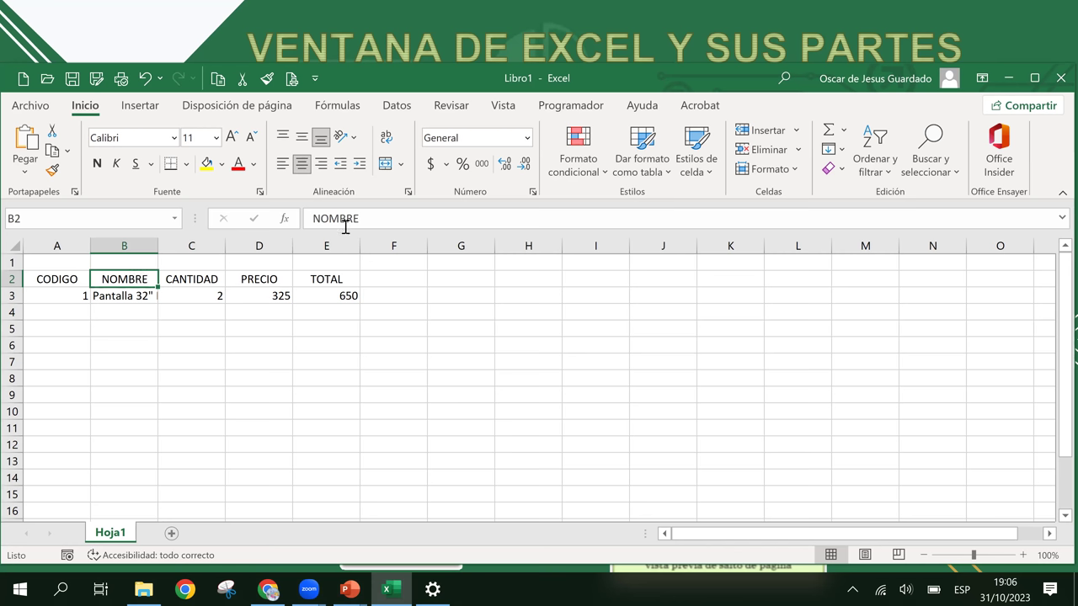
- Rename the B2 header from NOMBRE to DESCRIPCION
drag(357, 218, 202, 214)
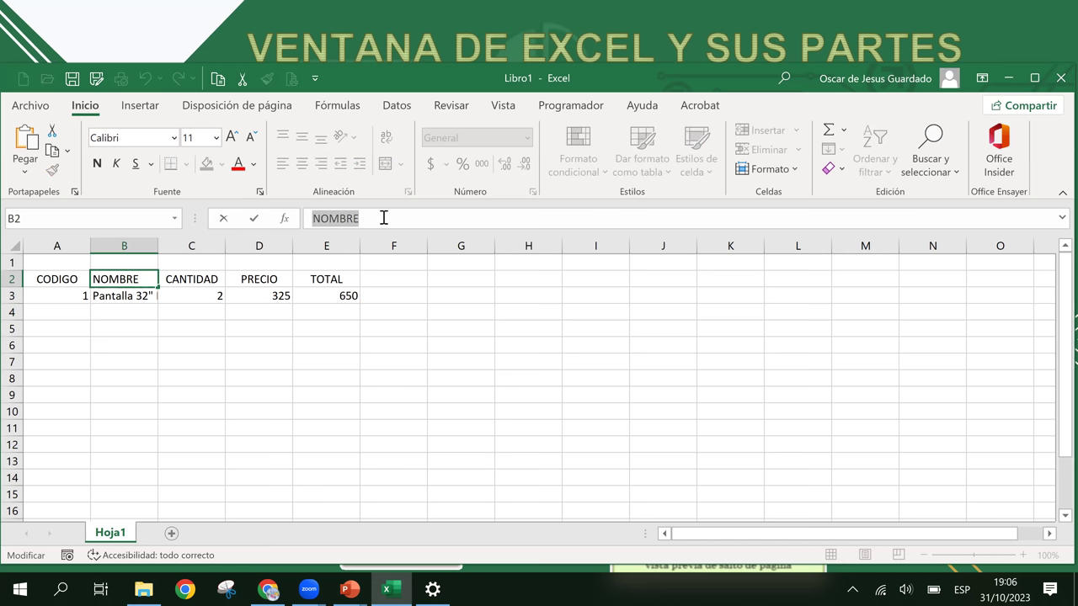
click(129, 279)
double_click(129, 279)
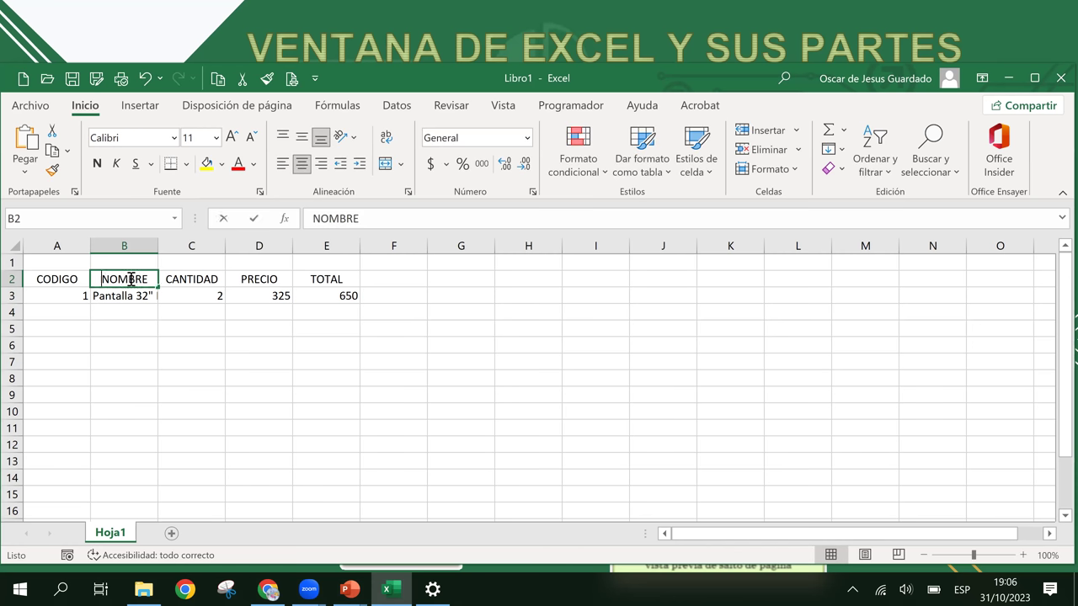
double_click(148, 279)
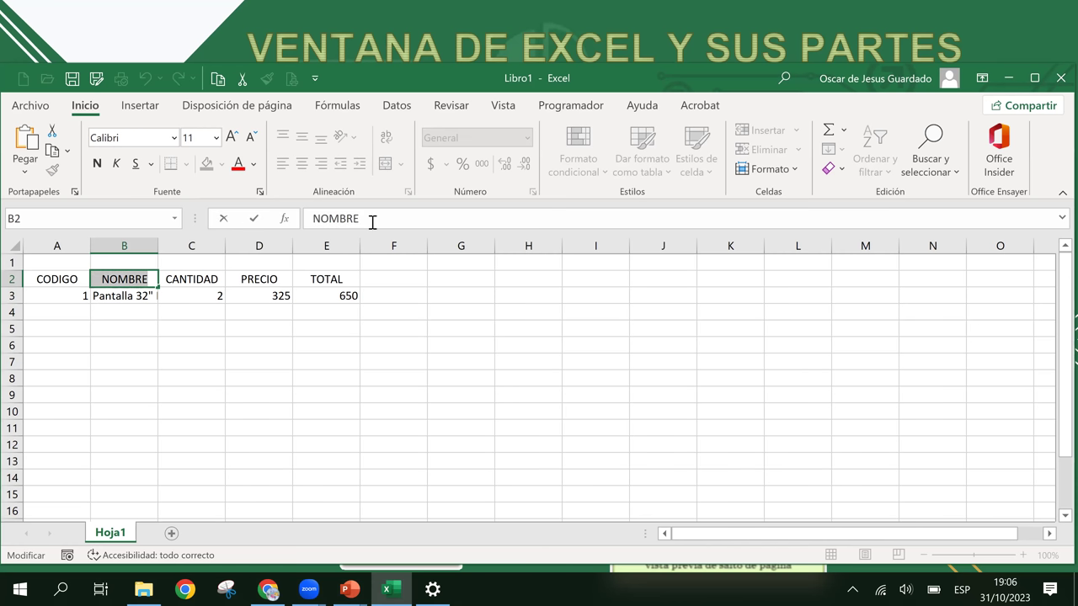
drag(375, 218, 312, 218)
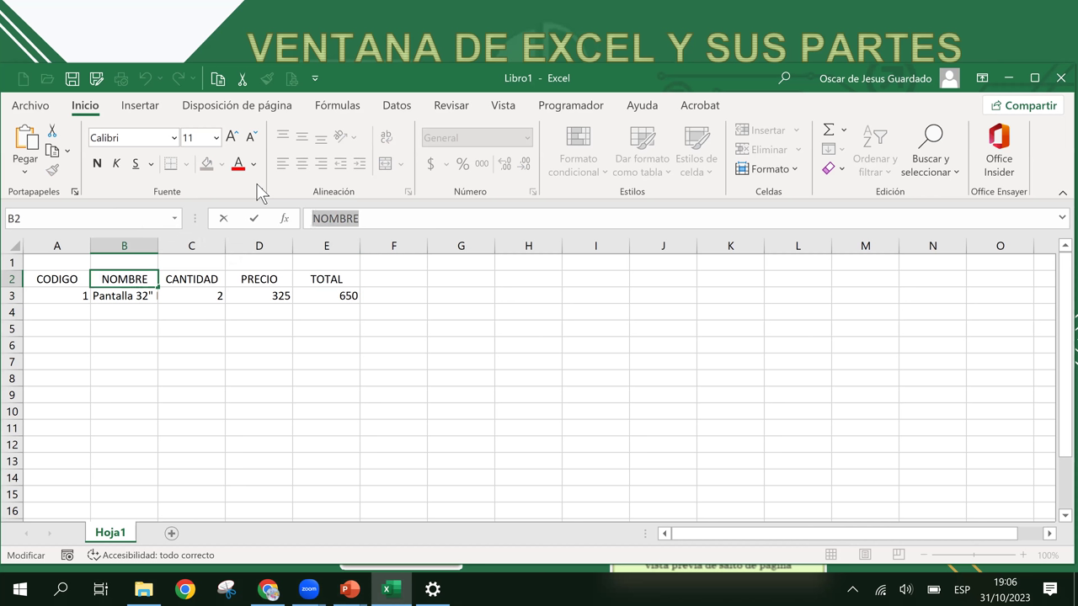
text(DECRIP)
key(BackSpace)
key(BackSpace)
key(BackSpace)
text(SCRIPCION)
key(Return)
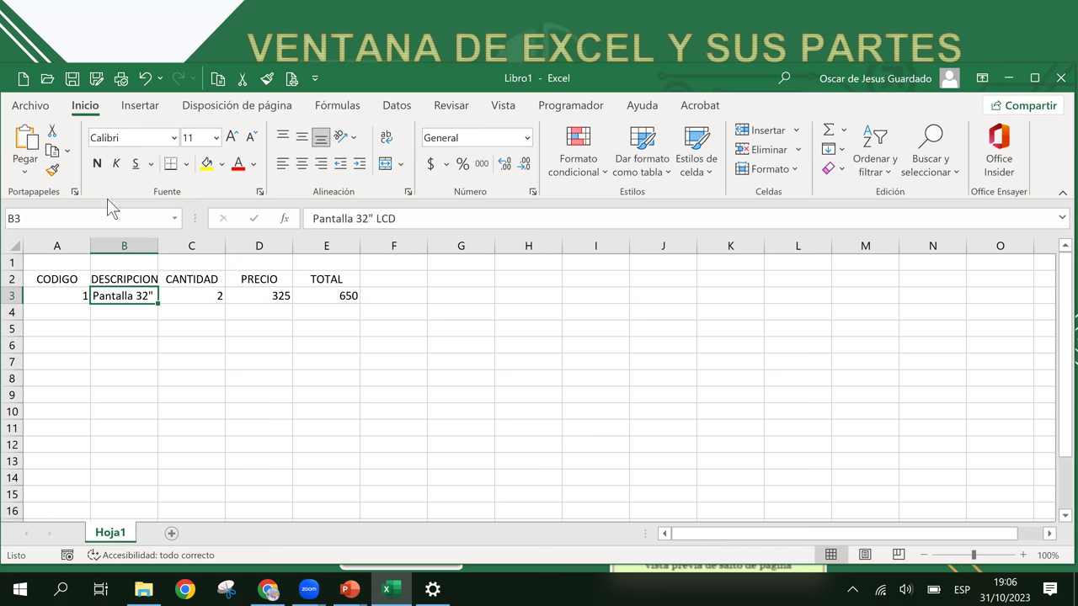
- Widen column B to show Pantalla 32" LCD in full and recheck the E3 formula
drag(155, 250, 182, 250)
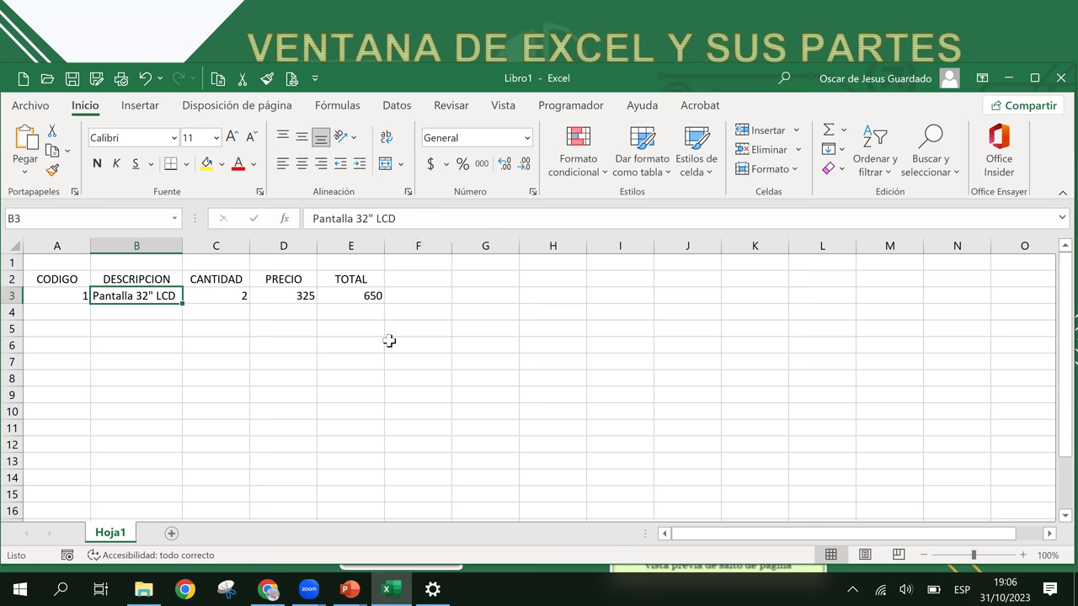
click(350, 299)
click(380, 221)
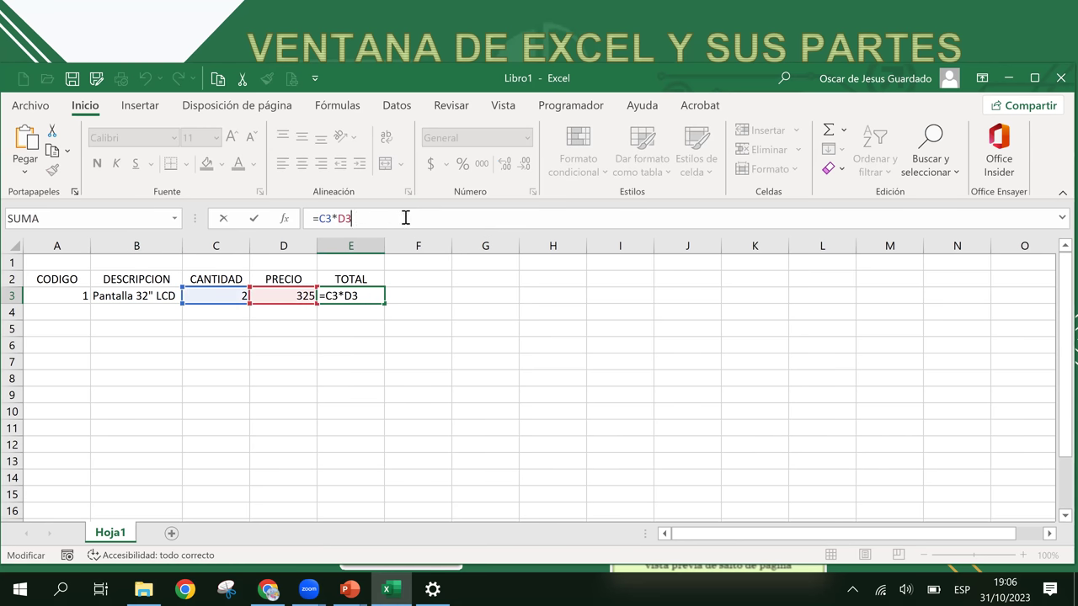
key(Return)
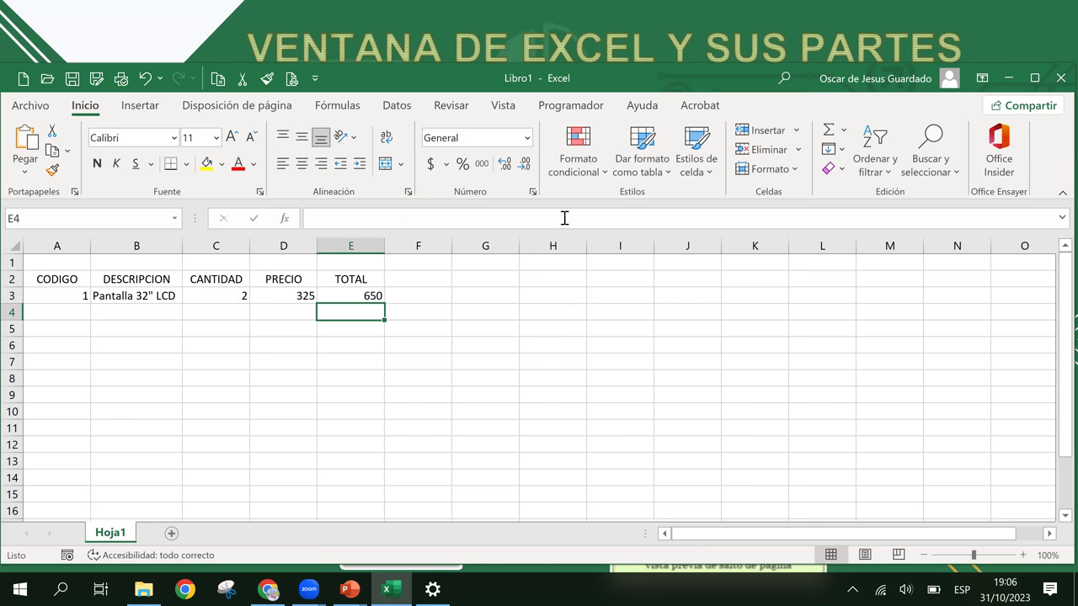
click(350, 589)
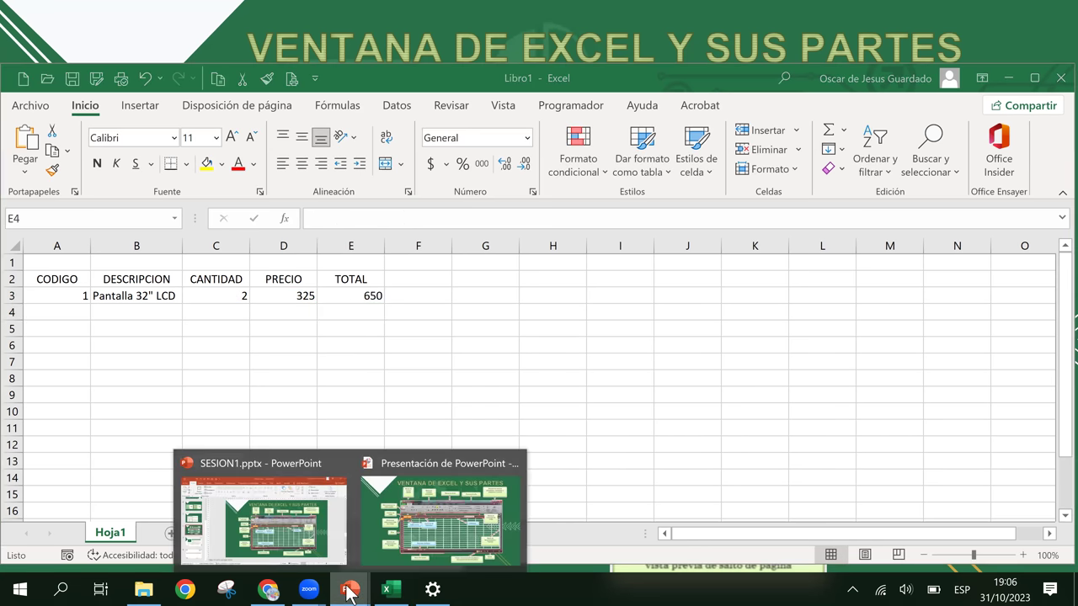
click(401, 516)
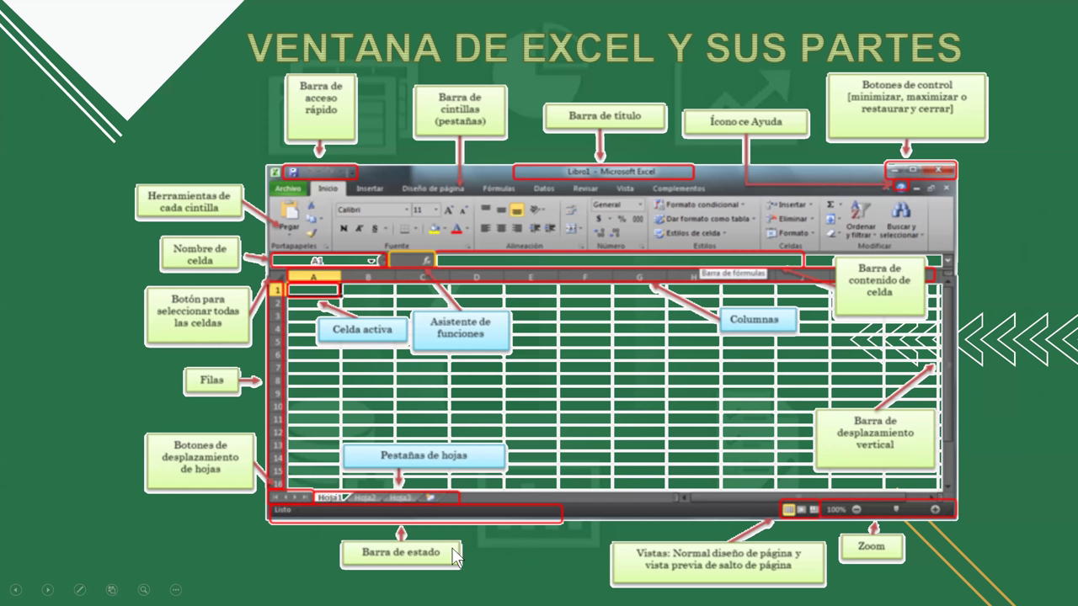
key(alt+Tab)
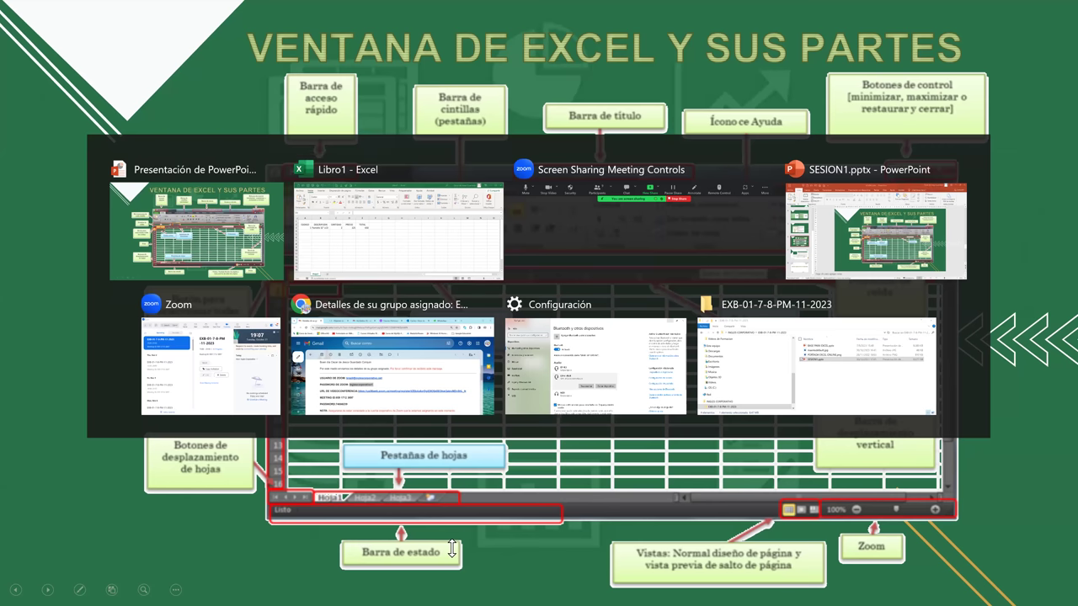
click(371, 347)
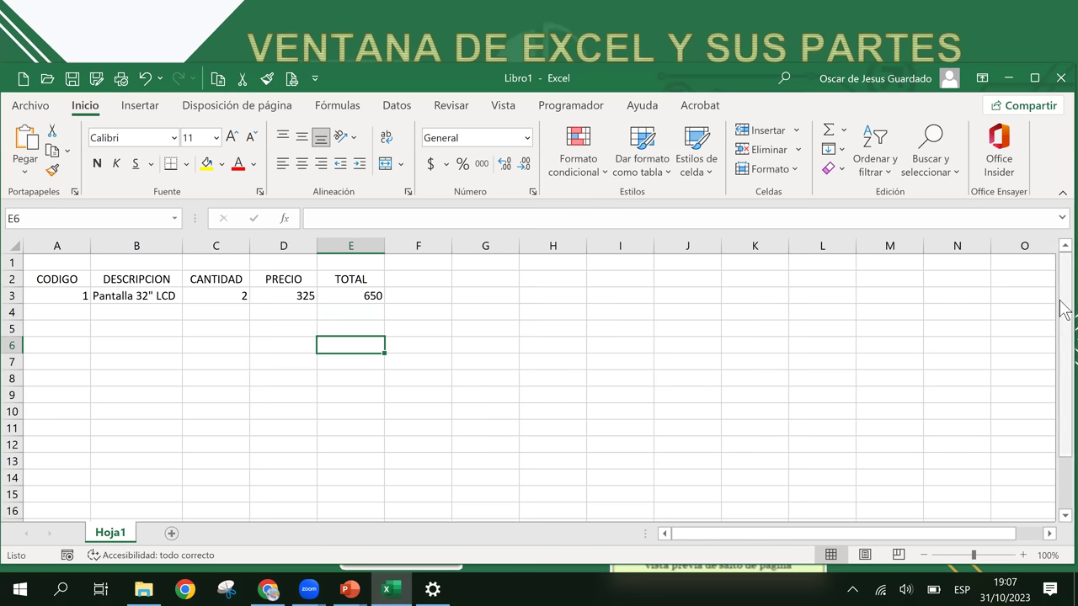
mouse_move(1065, 306)
mouse_down()
mouse_move(1063, 349)
mouse_move(1064, 282)
mouse_move(1064, 433)
mouse_move(1063, 282)
mouse_up()
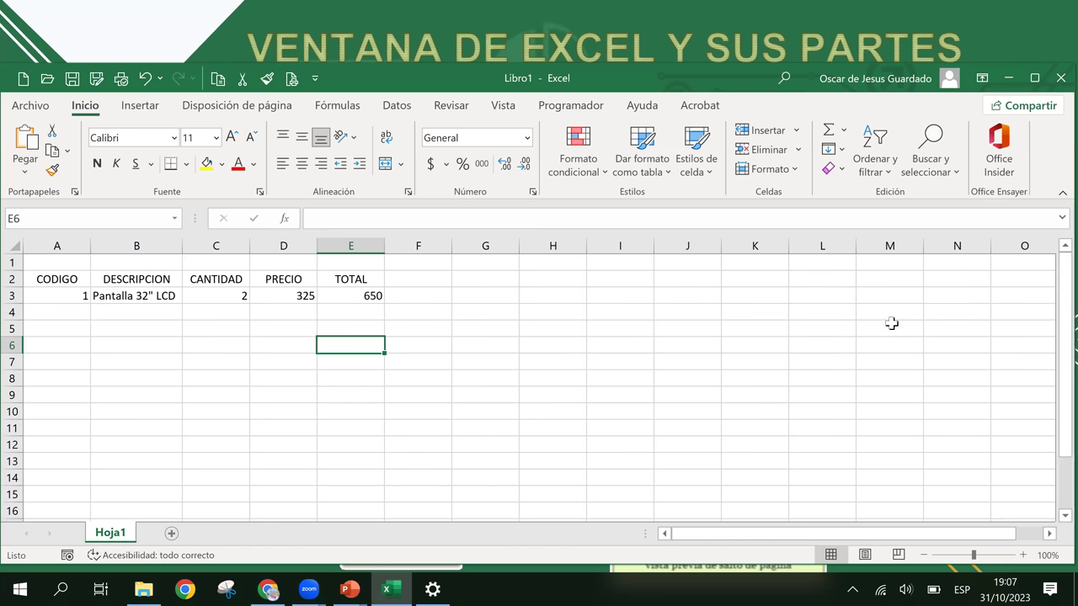
mouse_move(1065, 335)
mouse_down()
mouse_move(1064, 295)
mouse_move(1059, 429)
mouse_move(1063, 252)
mouse_up()
scroll(1064, 510, down, 1)
drag(1061, 428, 1064, 405)
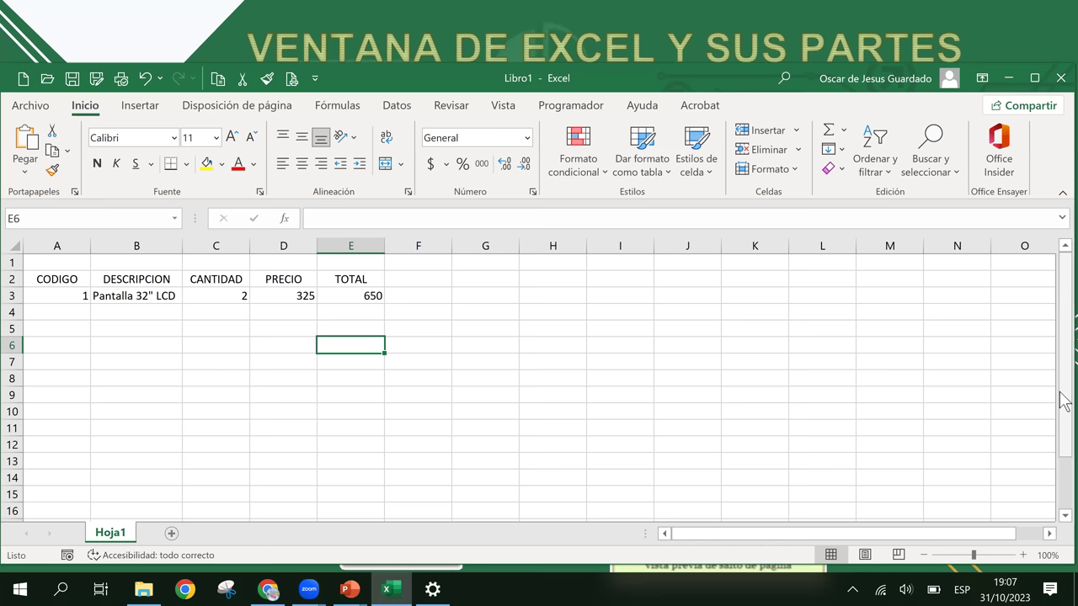
key(Right)
key(Up)
key(Up)
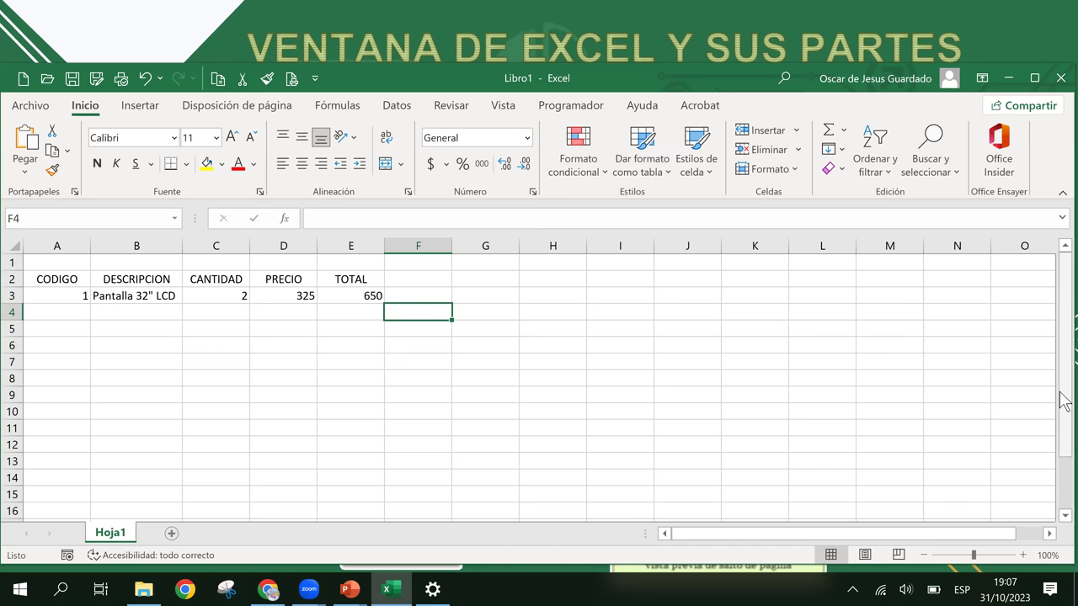
key(Right)
key(Down)
key(Down)
key(Down)
key(Down)
key(Down)
key(Down)
key(Down)
key(Down)
key(Down)
key(Down)
key(Down)
key(Down)
key(Down)
key(Up)
key(Up)
key(Up)
key(Up)
key(ctrl+Up)
key(Down)
key(Down)
key(Down)
key(Down)
key(Down)
key(Down)
key(Down)
key(Down)
key(Down)
key(Down)
key(Down)
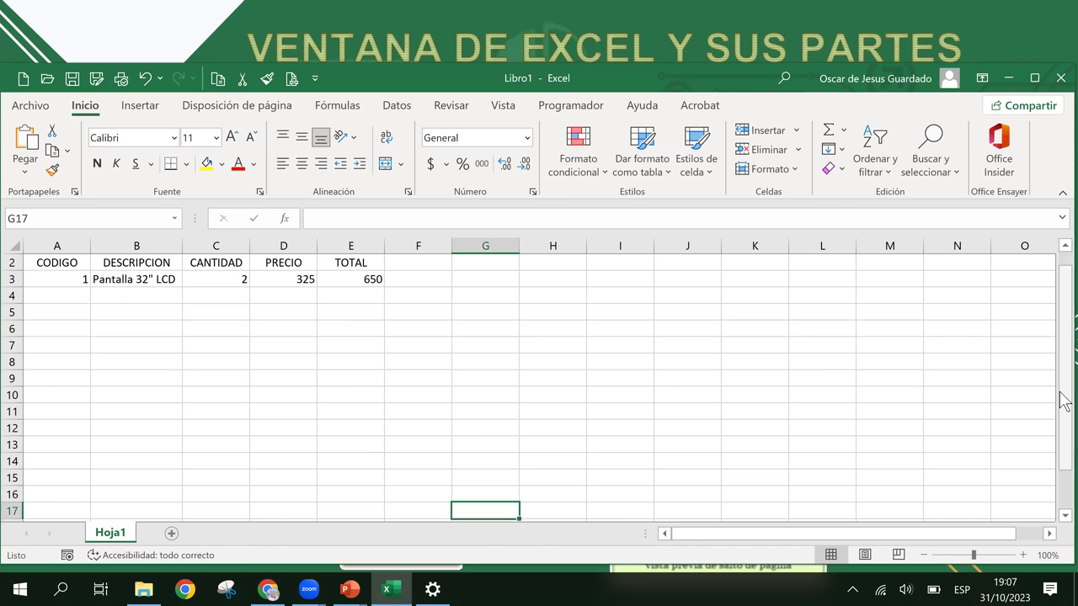
key(Down)
key(Down)
key(Down)
key(Up)
key(Up)
key(Up)
key(Up)
key(Up)
key(Up)
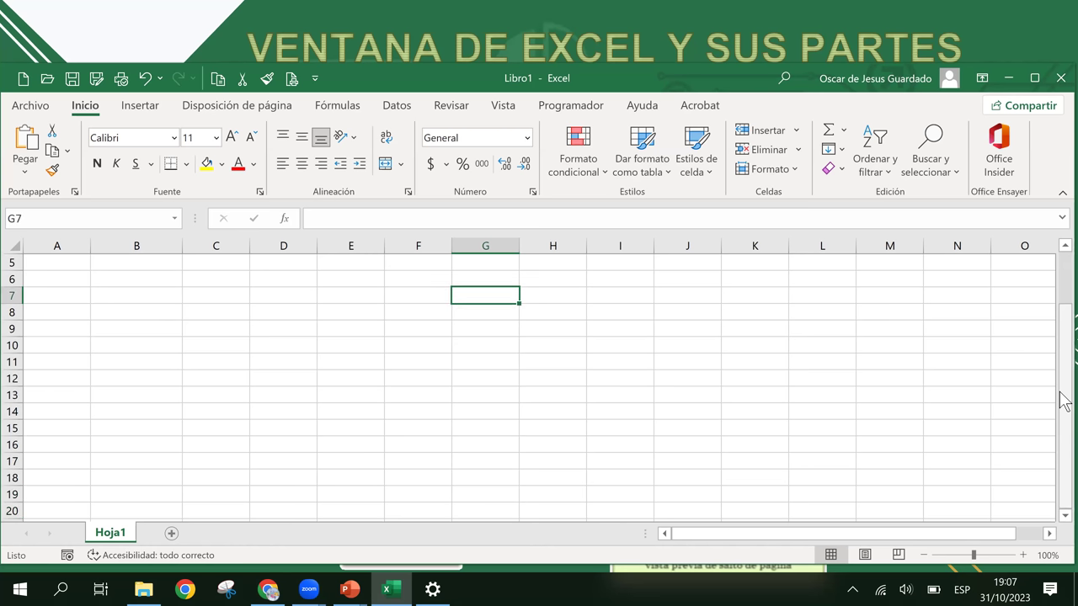
key(Up)
key(Up)
key(Up)
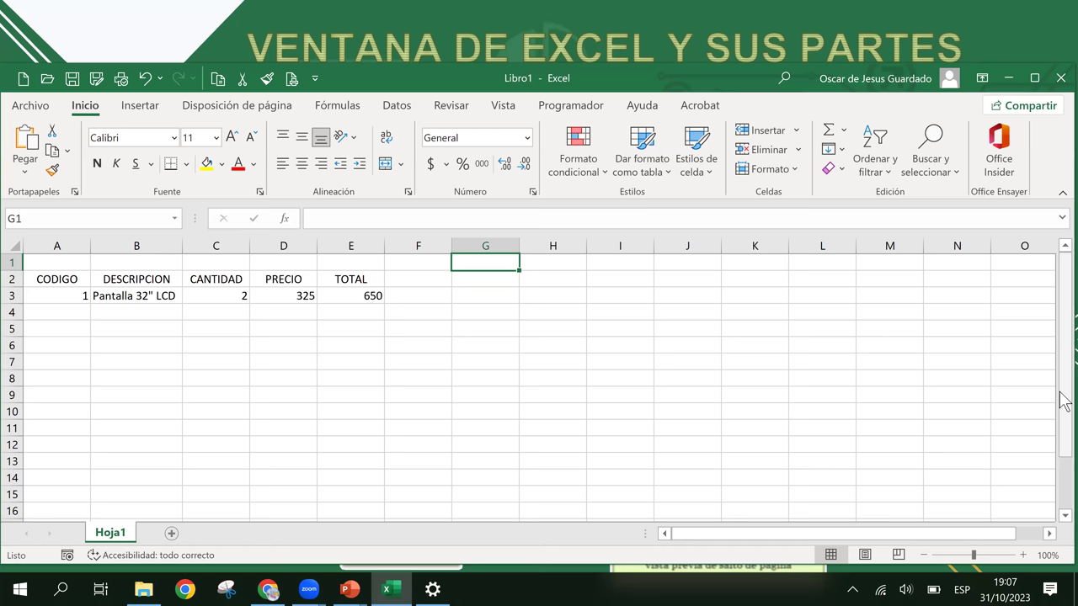
click(1051, 533)
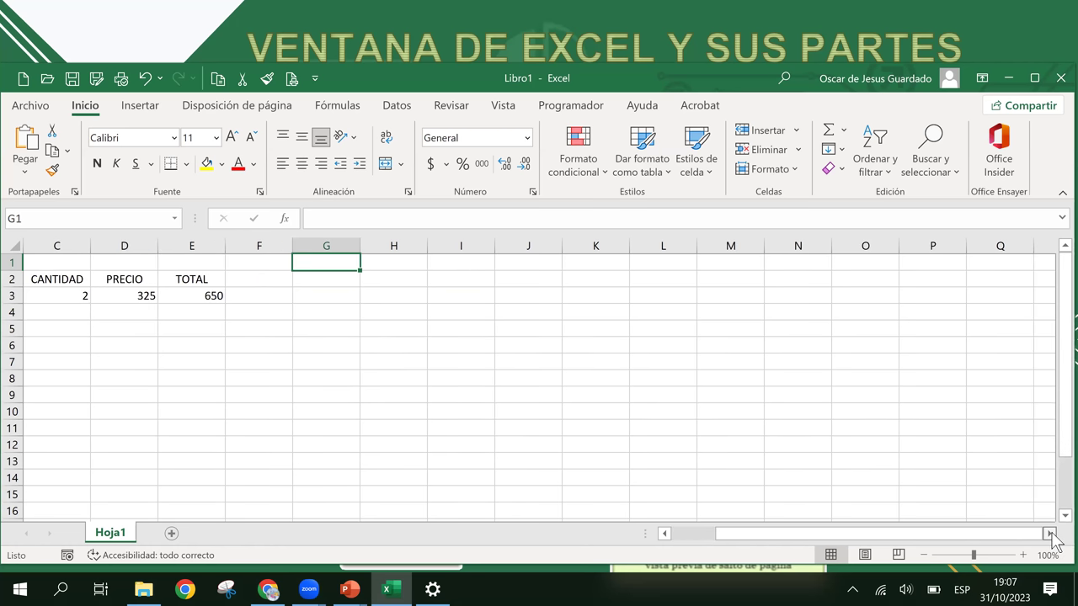
drag(1014, 533, 781, 526)
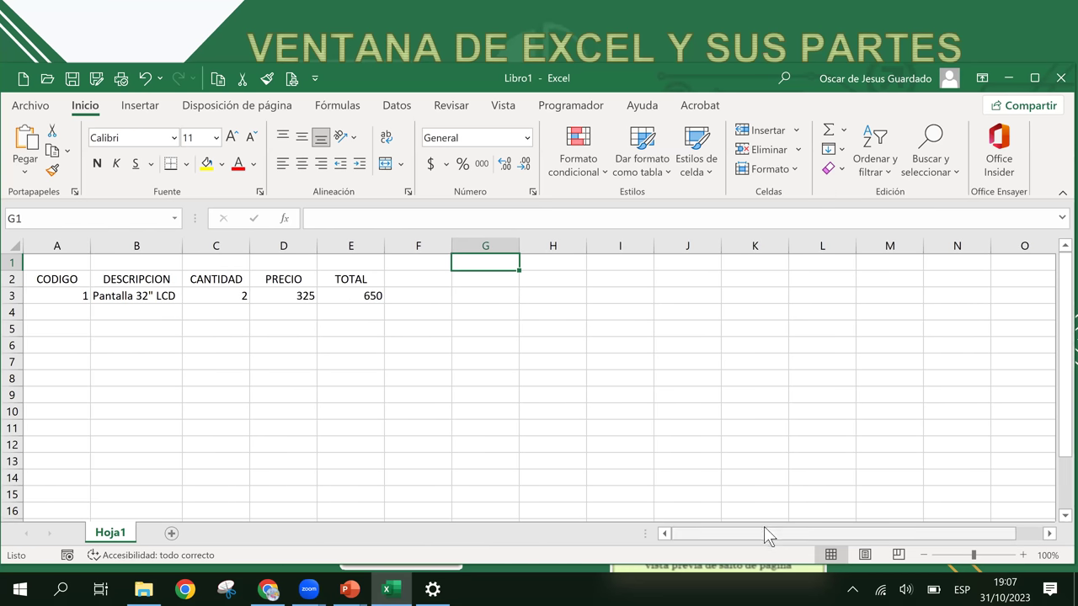
mouse_move(765, 520)
mouse_down()
mouse_move(1007, 545)
mouse_move(1044, 521)
mouse_up()
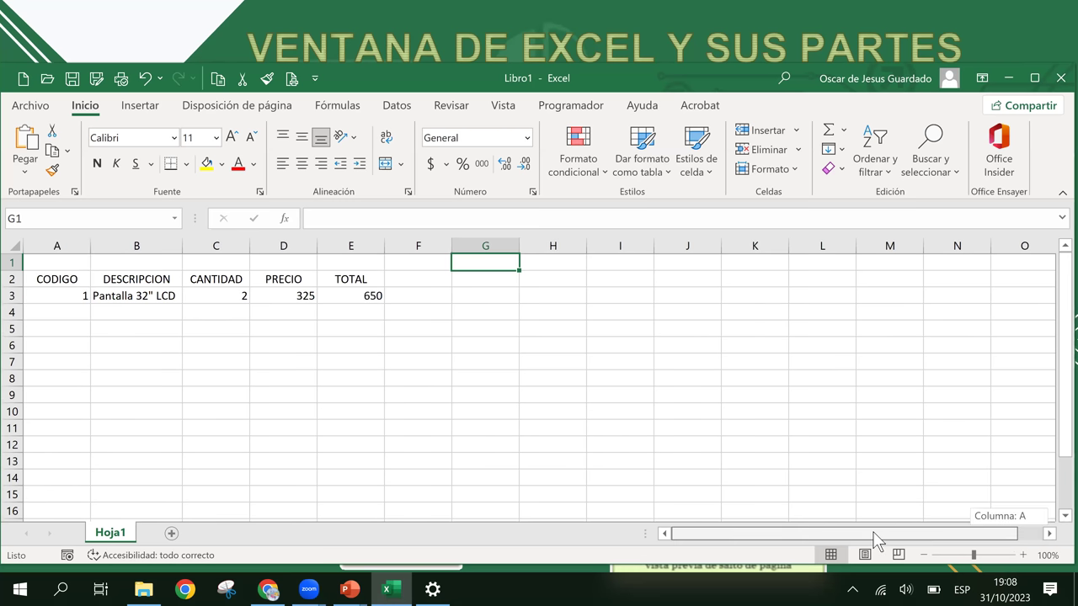
click(1052, 533)
click(1052, 533)
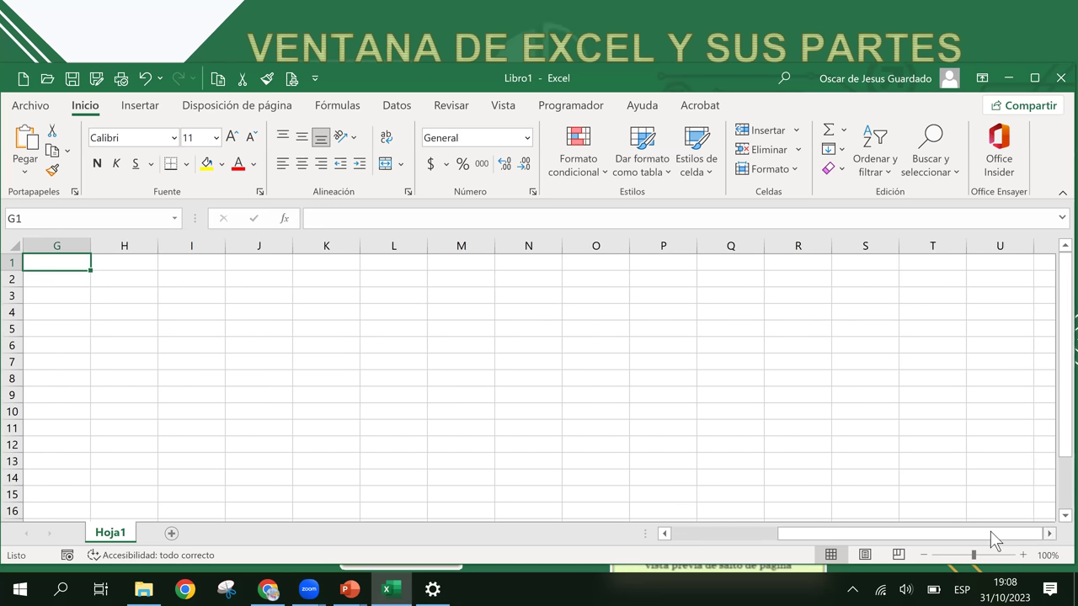
click(663, 533)
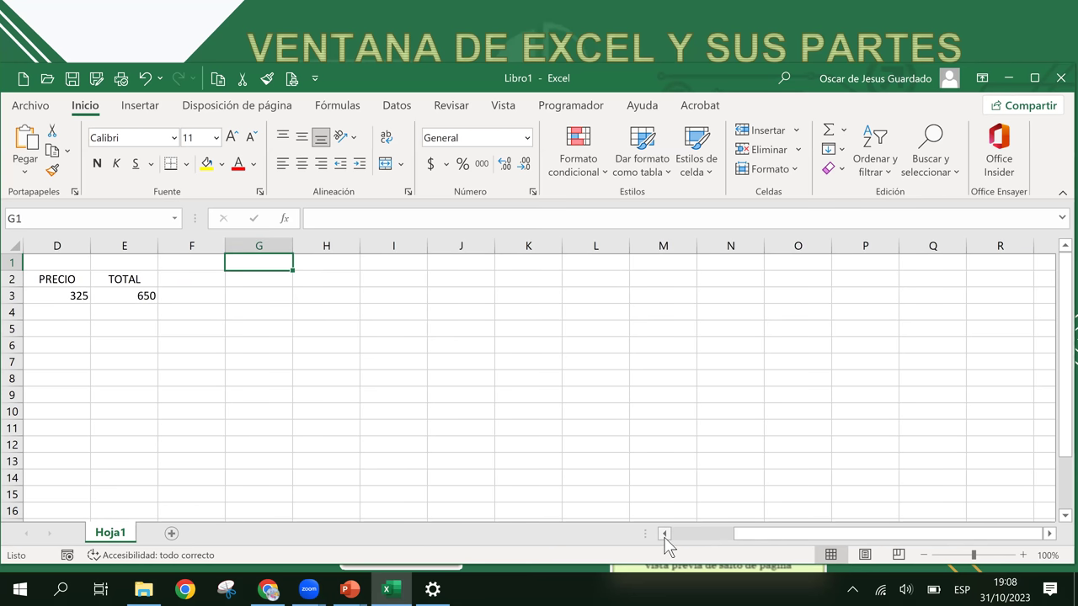
click(641, 275)
click(416, 326)
click(379, 293)
click(1002, 412)
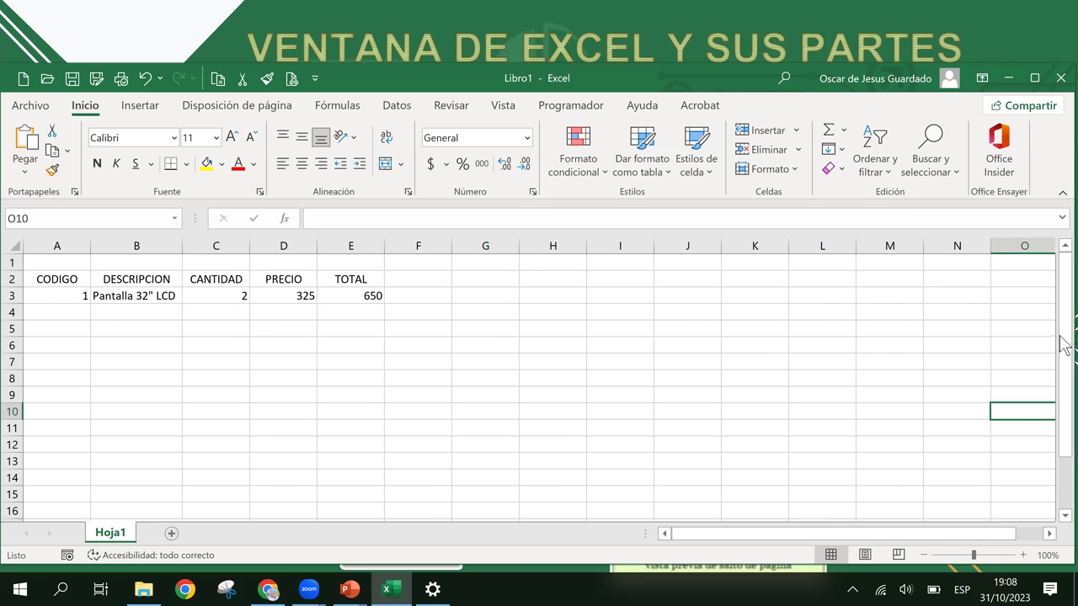
double_click(1064, 515)
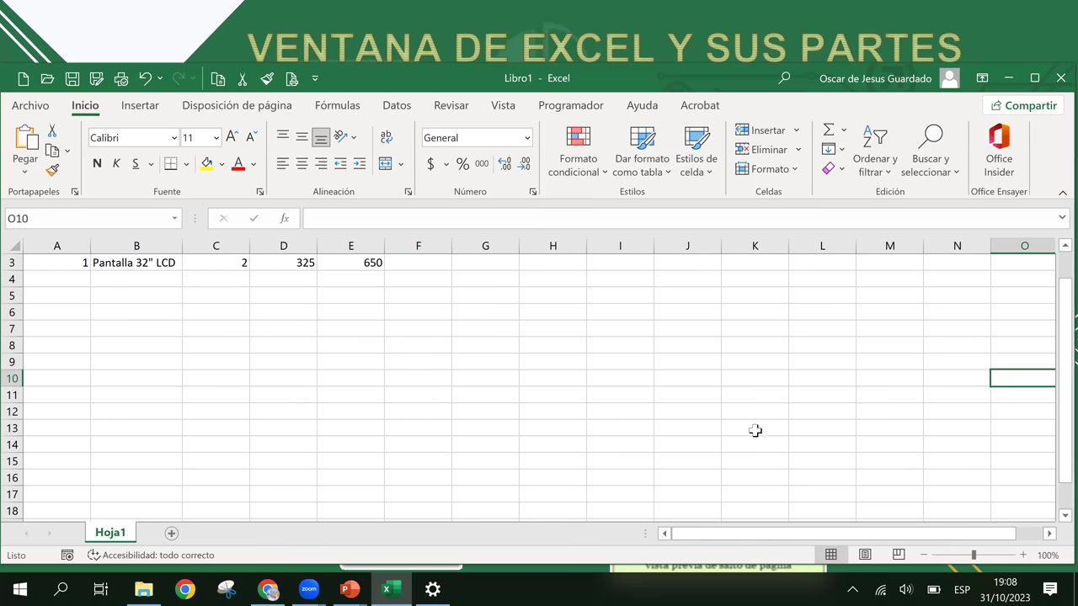
key(Right)
key(Left)
key(Left)
key(Left)
key(Left)
key(Left)
key(Left)
key(Left)
key(Left)
key(Left)
key(Left)
key(Left)
key(Up)
key(Up)
key(Up)
key(Up)
key(Right)
key(Right)
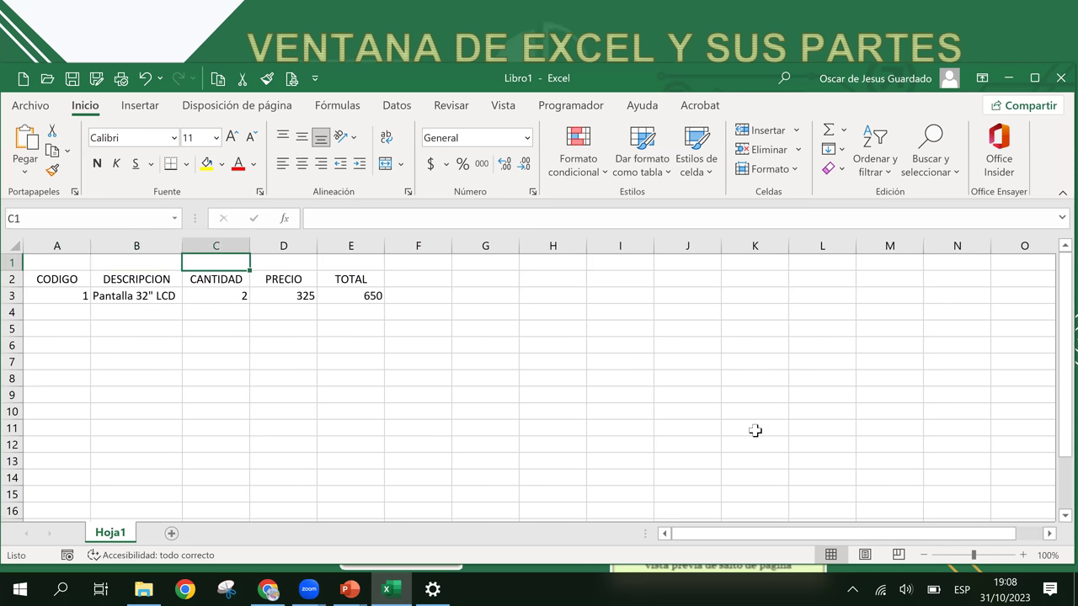
key(Left)
key(Left)
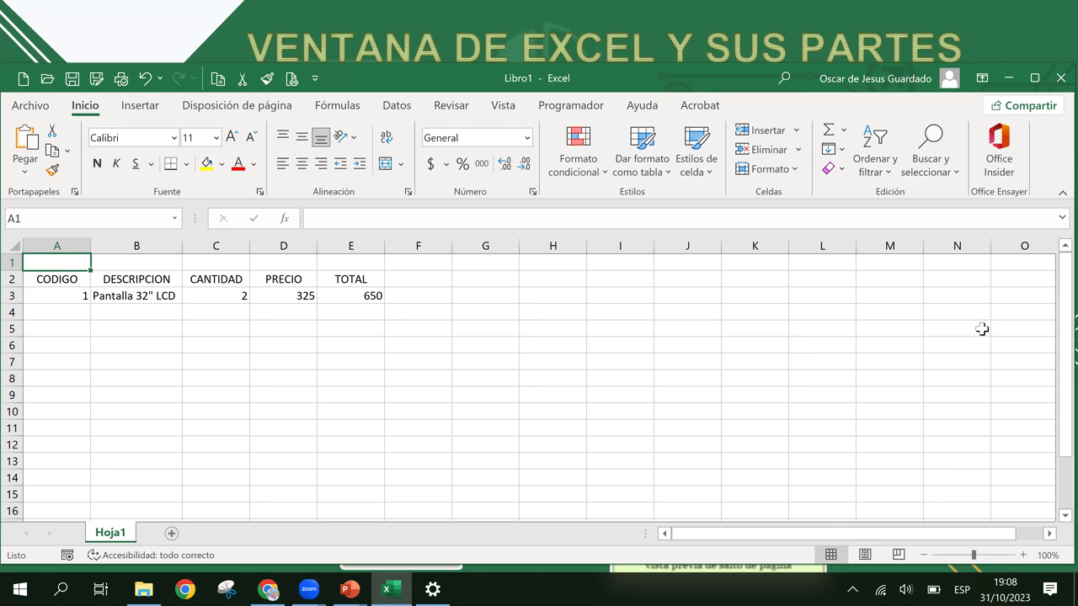
scroll(978, 309, down, 1)
scroll(977, 310, down, 2)
scroll(978, 310, up, 3)
scroll(978, 310, down, 3)
scroll(978, 310, down, 5)
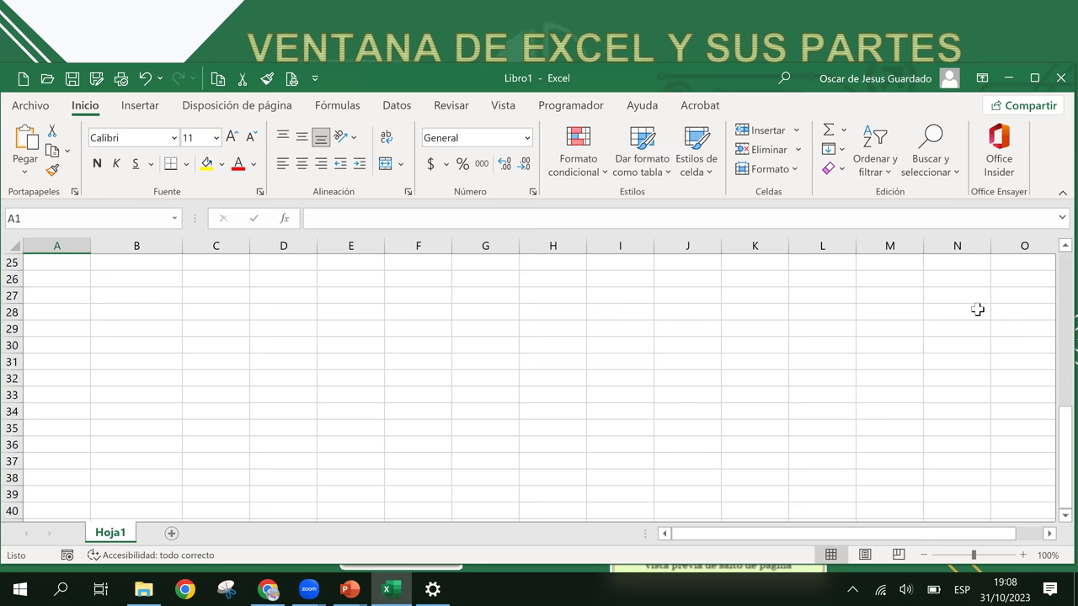
scroll(977, 309, down, 7)
scroll(978, 310, up, 6)
scroll(59, 421, up, 1)
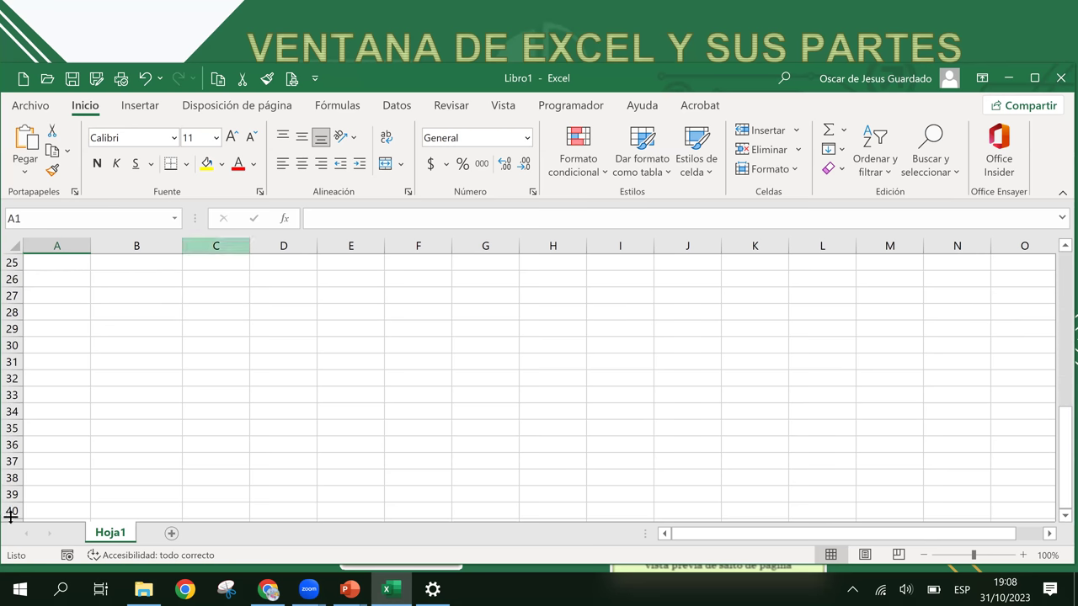
scroll(12, 387, up, 2)
scroll(12, 410, up, 6)
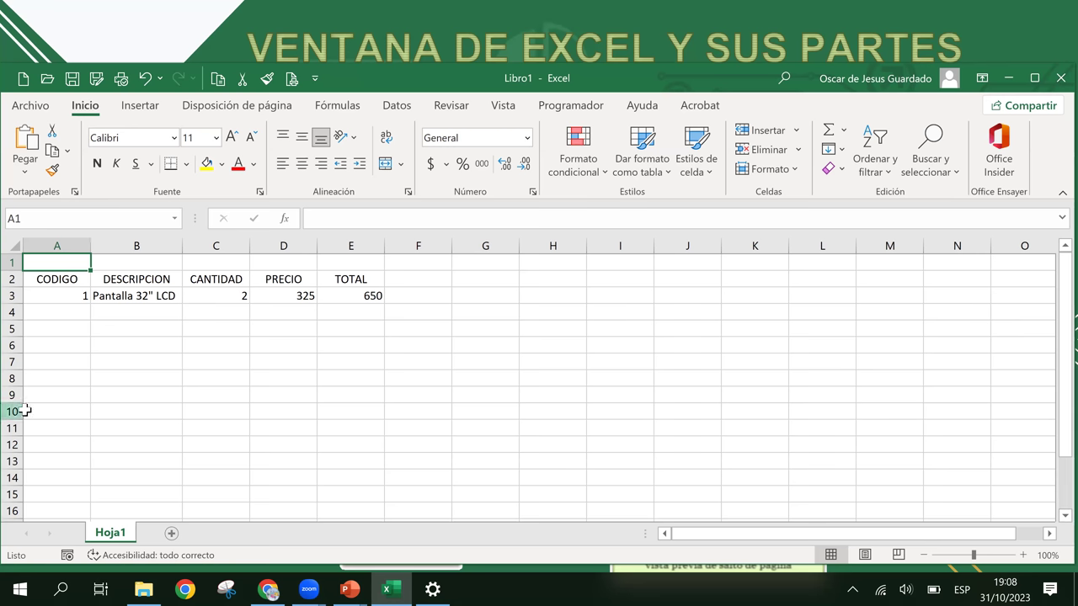
scroll(144, 389, down, 10)
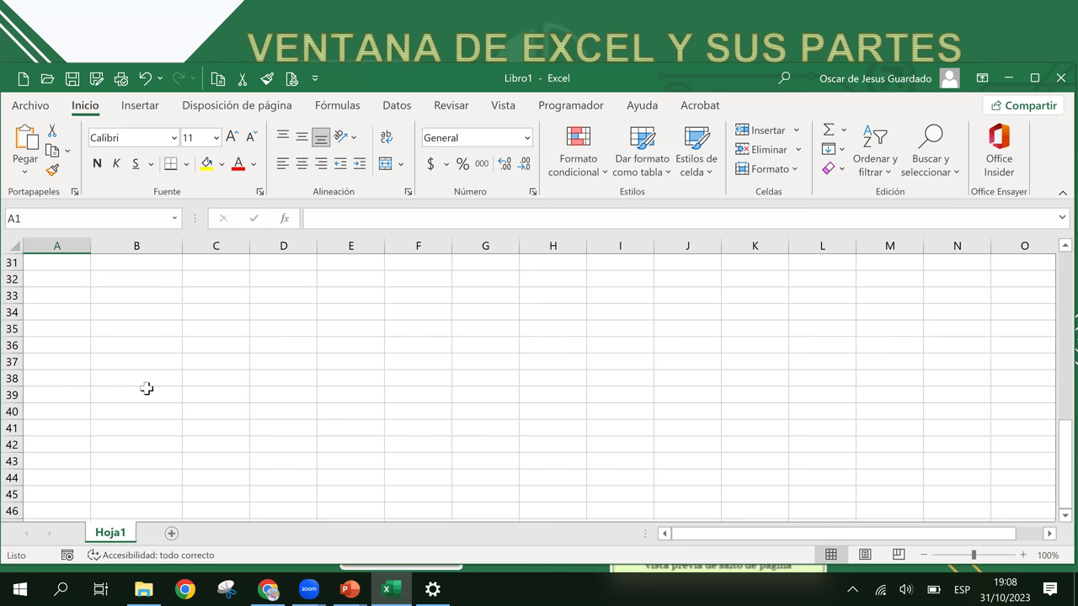
scroll(147, 388, down, 14)
scroll(151, 386, down, 13)
scroll(157, 385, down, 13)
scroll(151, 383, down, 7)
scroll(109, 382, up, 15)
scroll(67, 377, up, 14)
scroll(38, 362, up, 13)
scroll(12, 361, up, 4)
scroll(12, 362, up, 12)
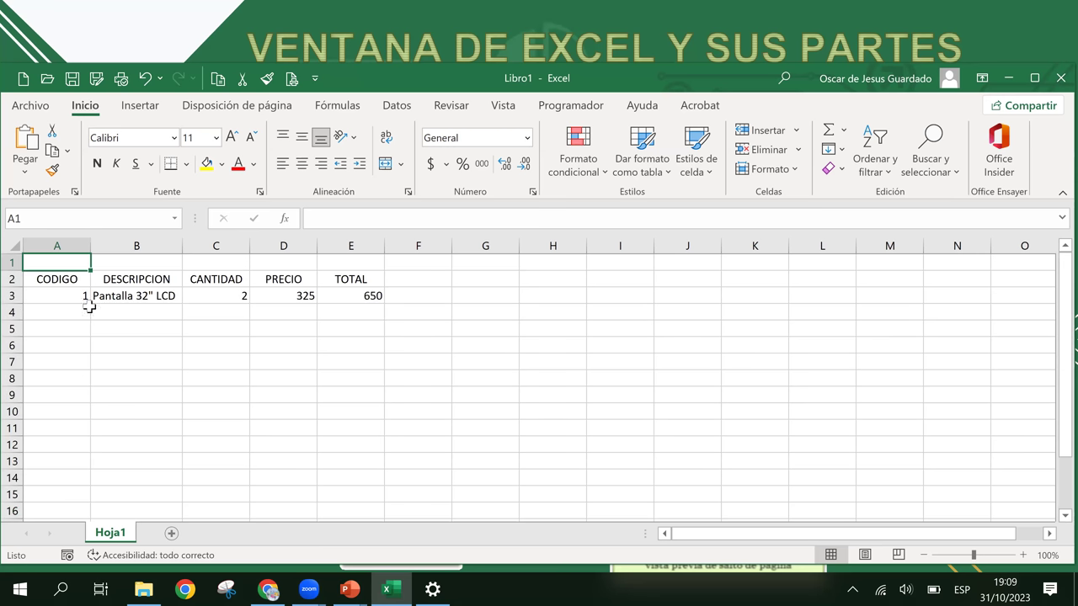
scroll(10, 335, down, 1)
scroll(10, 336, down, 8)
scroll(10, 335, down, 6)
scroll(9, 335, down, 12)
scroll(7, 335, down, 2)
scroll(25, 341, up, 8)
scroll(48, 349, up, 12)
scroll(52, 350, up, 9)
scroll(480, 347, down, 1)
scroll(480, 346, right, 1)
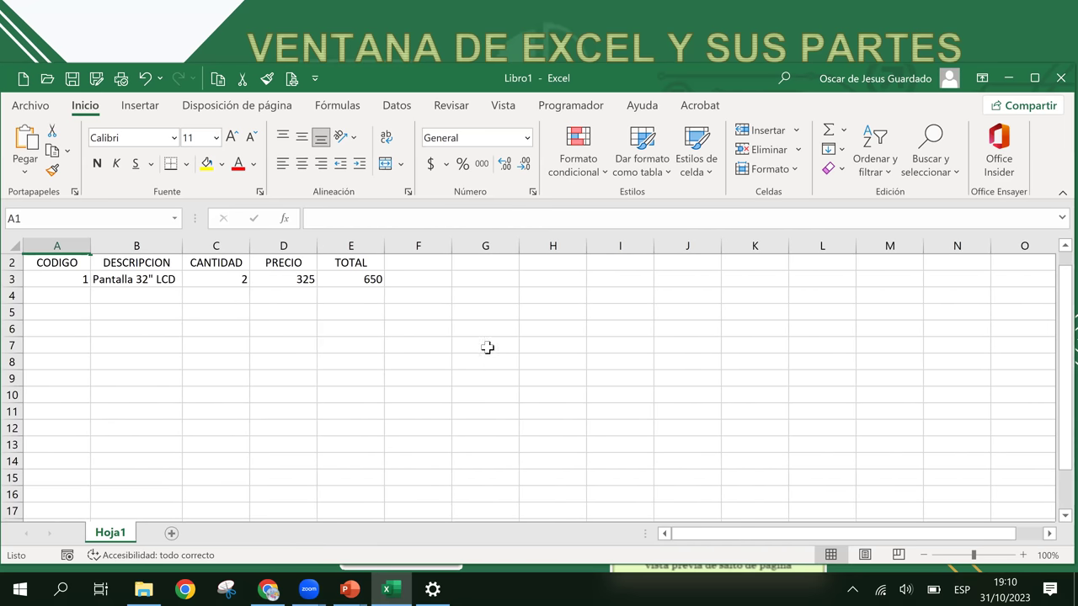
- Select cells around the table, including E3 to display its =C3*D3 formula
click(488, 347)
click(524, 335)
key(Down)
key(Down)
key(Down)
click(509, 348)
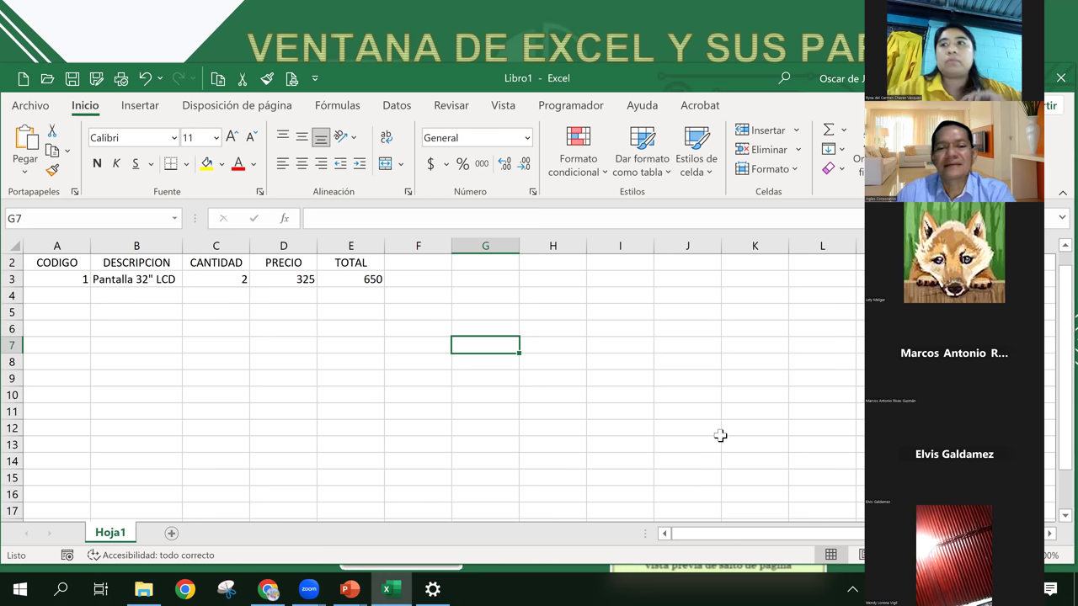
click(389, 282)
click(345, 283)
scroll(346, 279, up, 1)
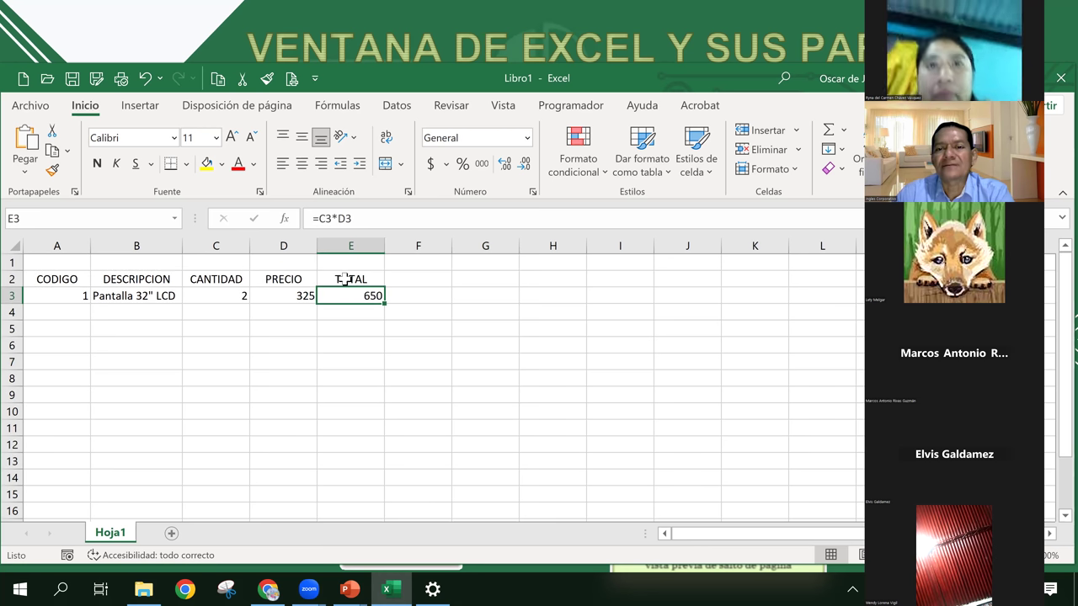
click(553, 310)
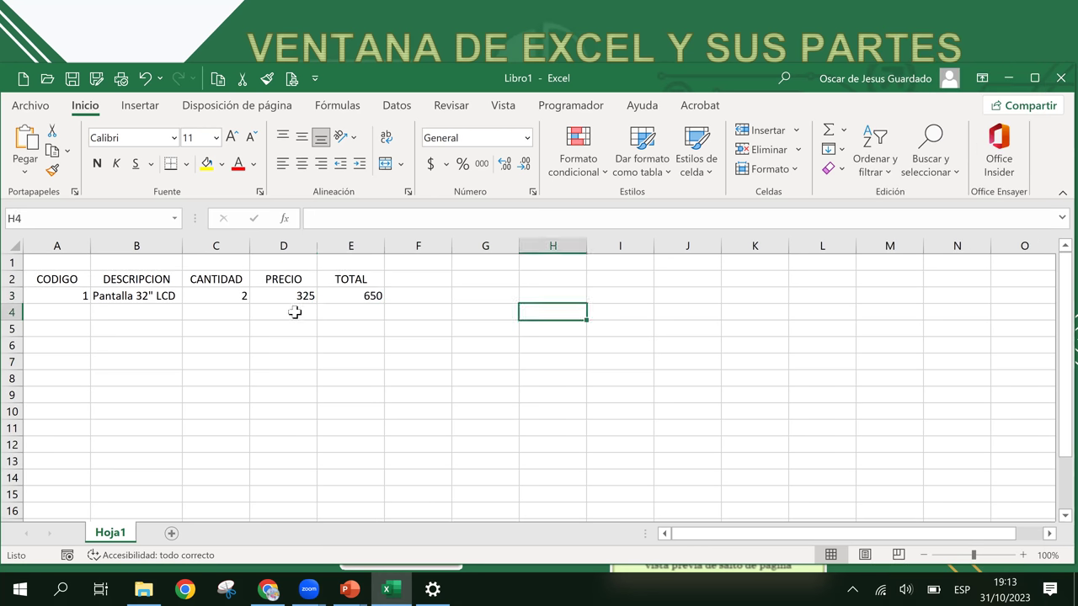
click(283, 311)
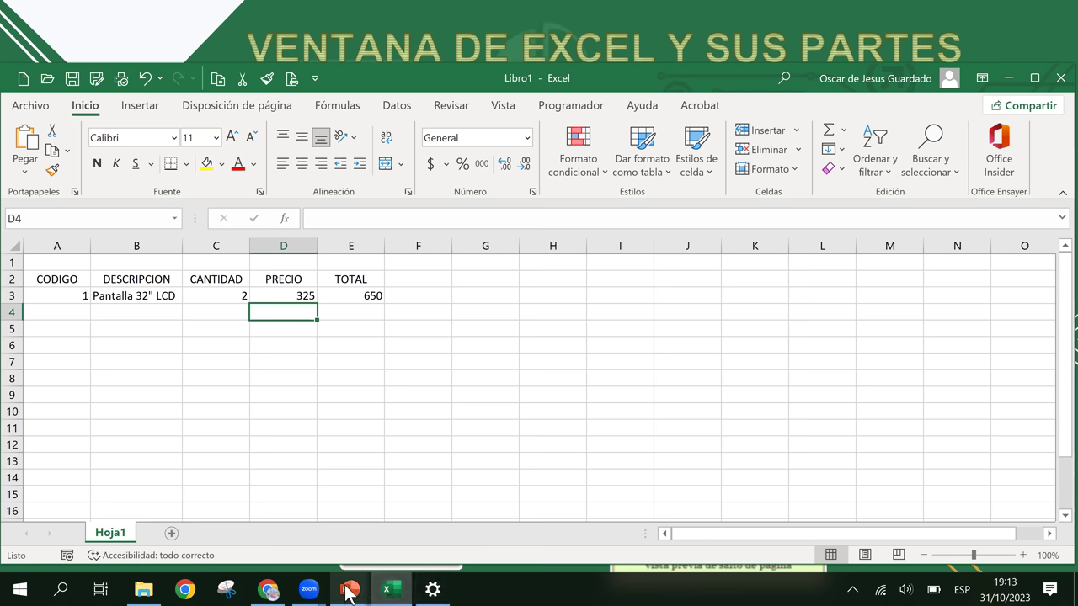
- Bring the PowerPoint slide 'Ventana de Excel y sus partes' to the front
click(387, 560)
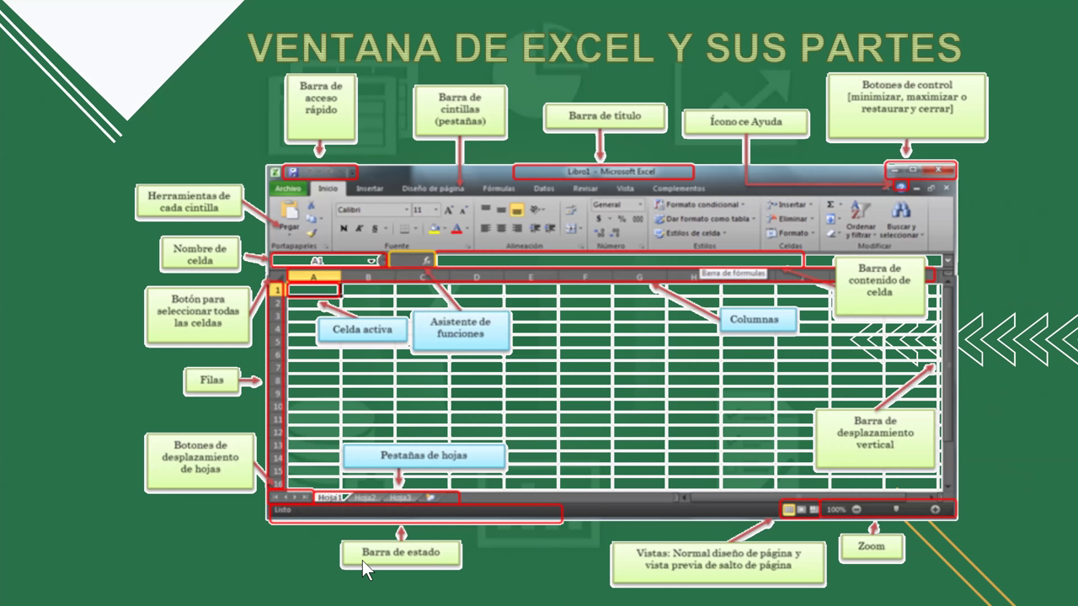
key(alt+Tab)
- Return to Excel and drag the zoom slider back to 100%
key(alt+Tab)
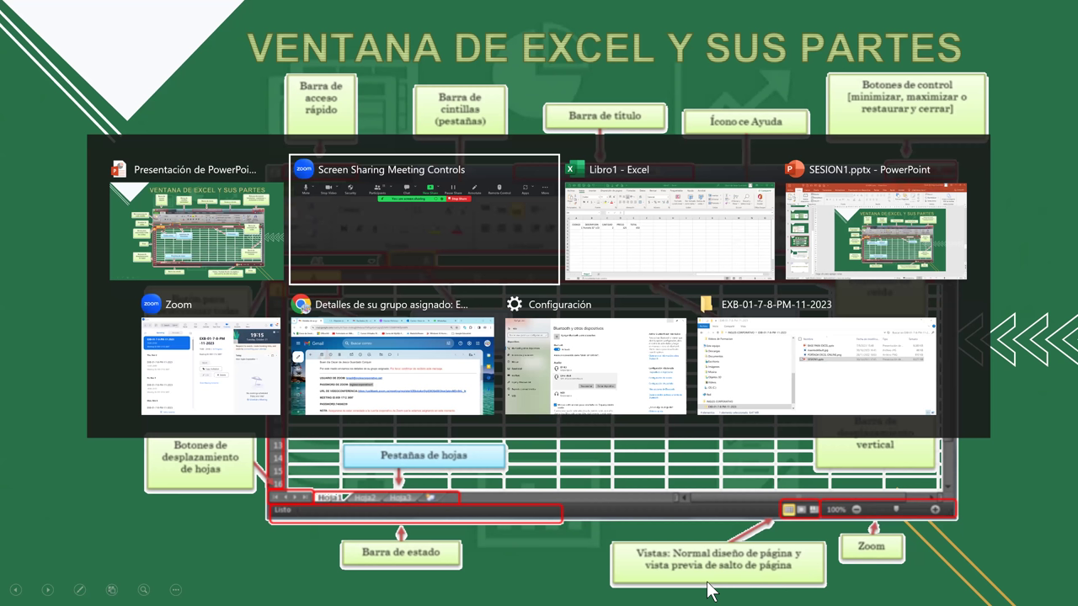
key(alt+Tab)
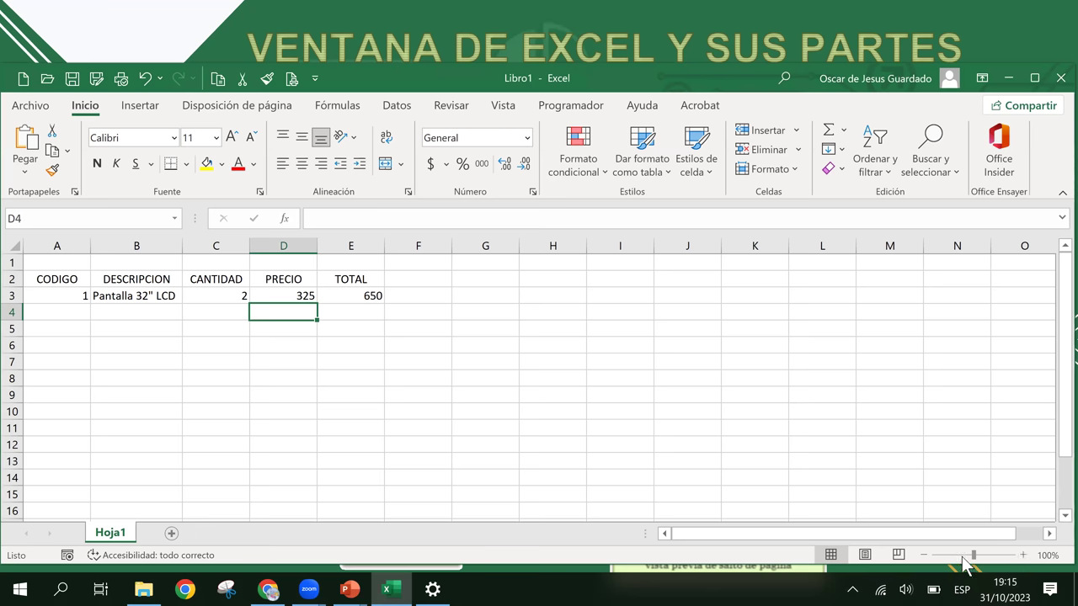
drag(973, 555, 956, 554)
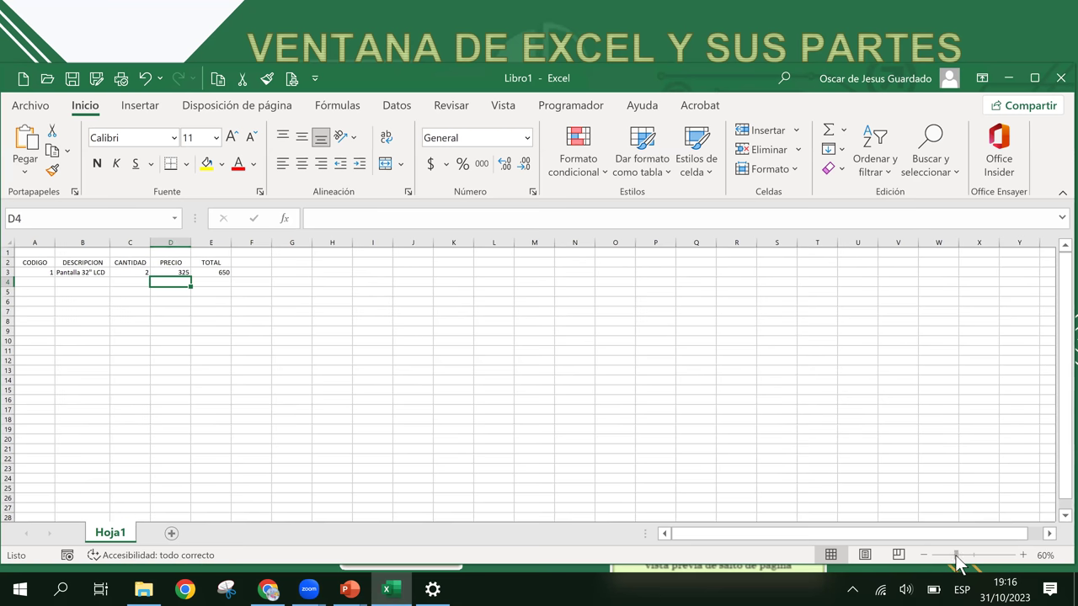
drag(957, 555, 982, 556)
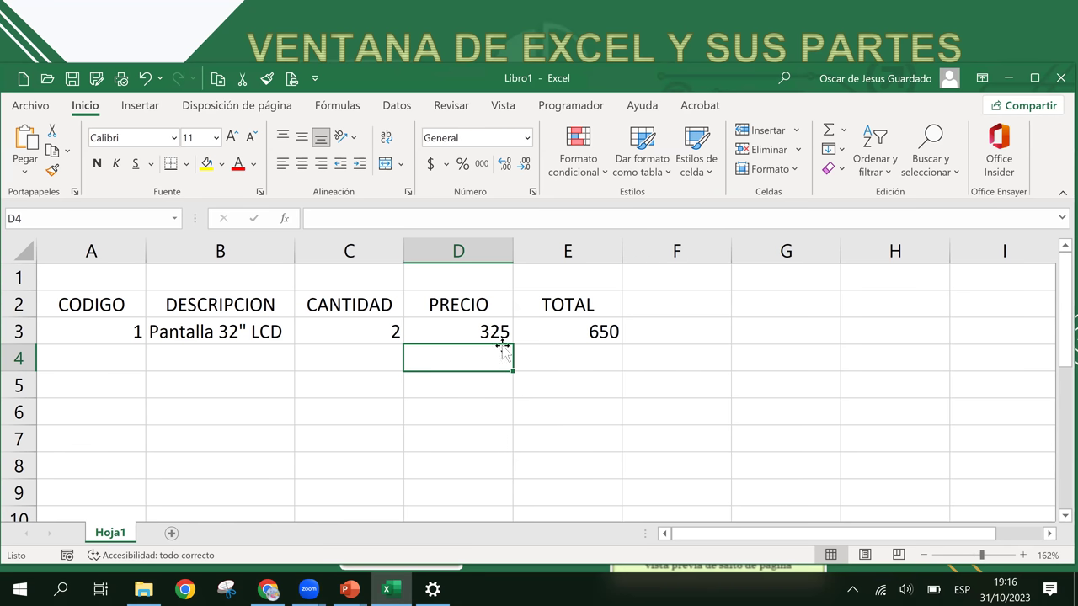
click(783, 381)
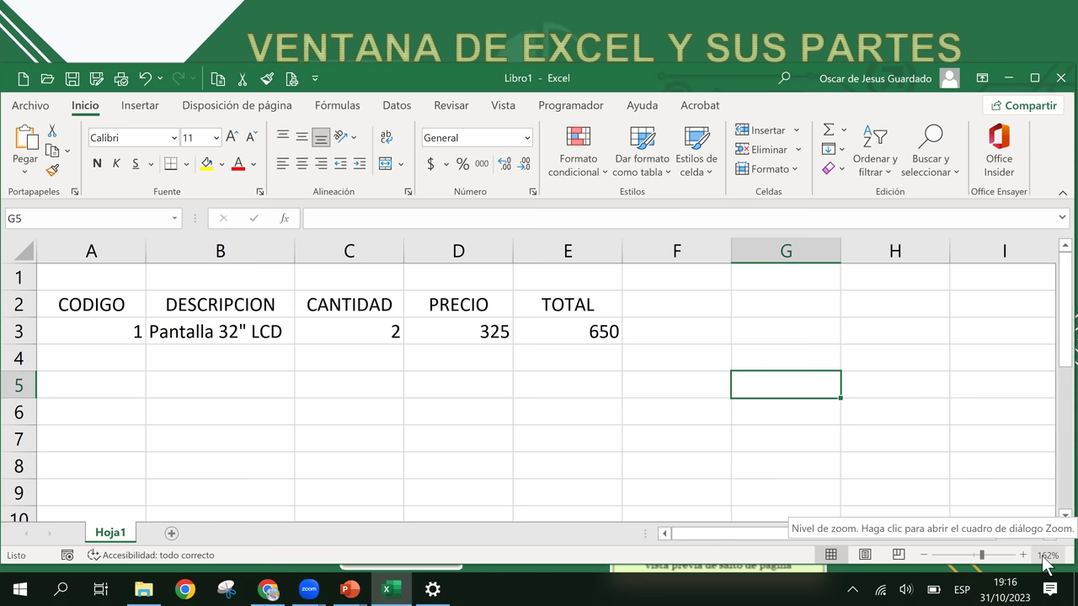
- Set a custom zoom of 175% for the sheet
click(1047, 556)
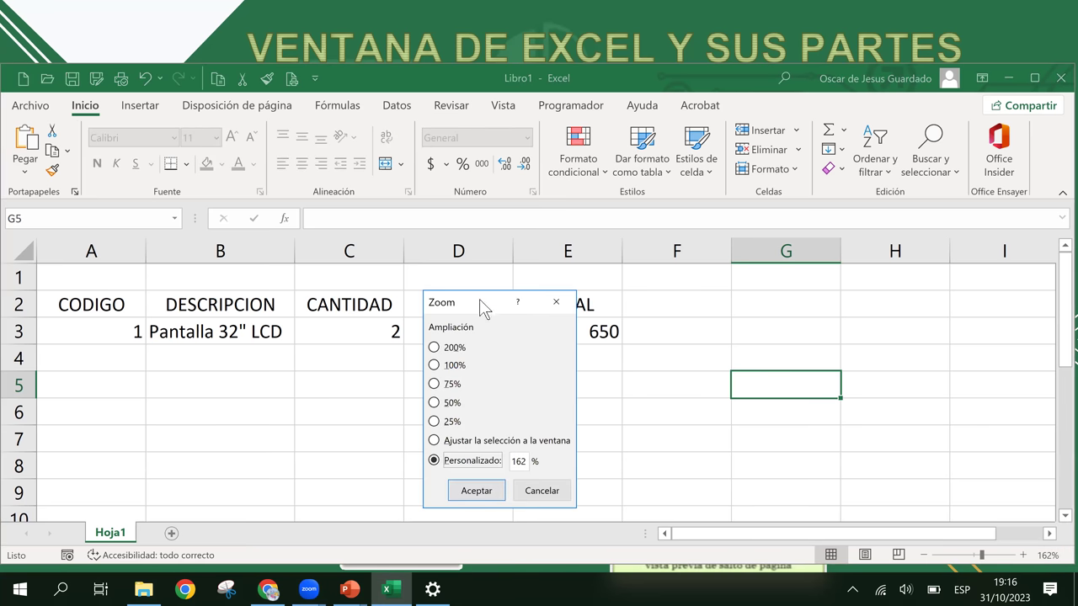
drag(485, 300, 667, 259)
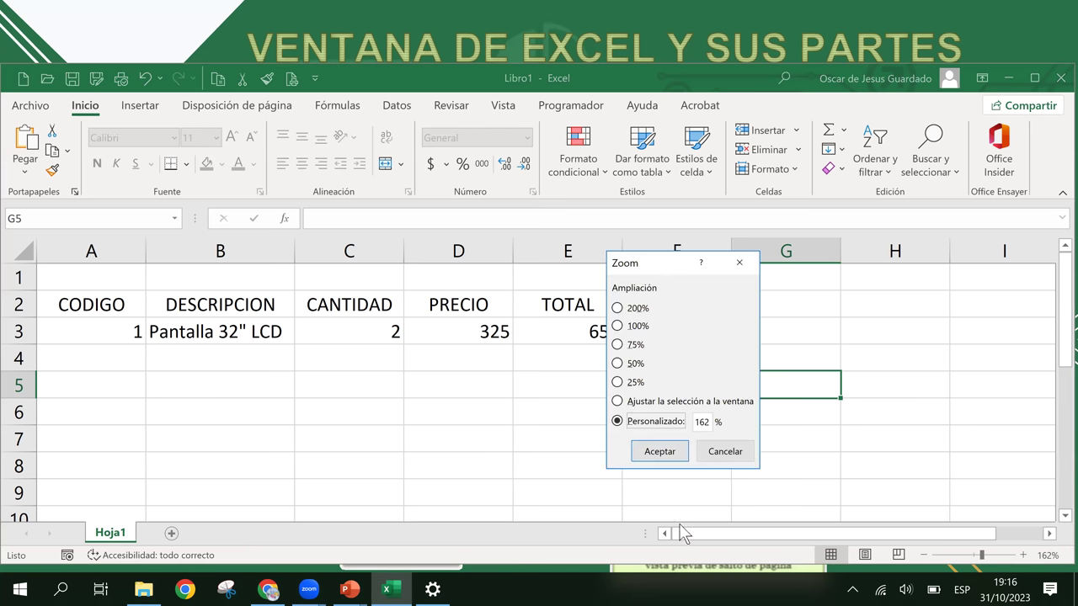
double_click(703, 424)
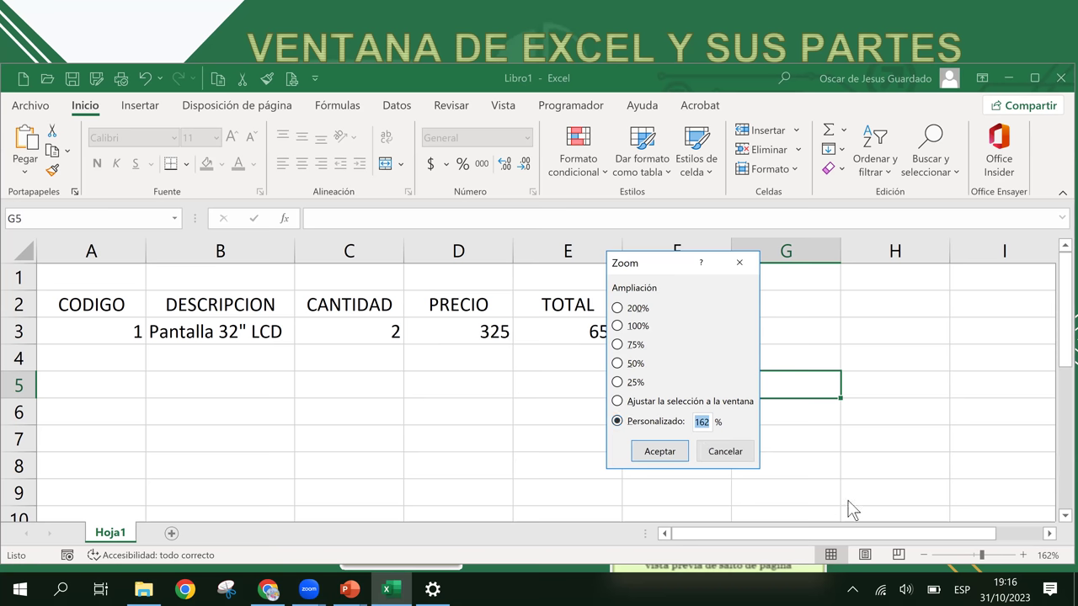
text(175)
click(648, 457)
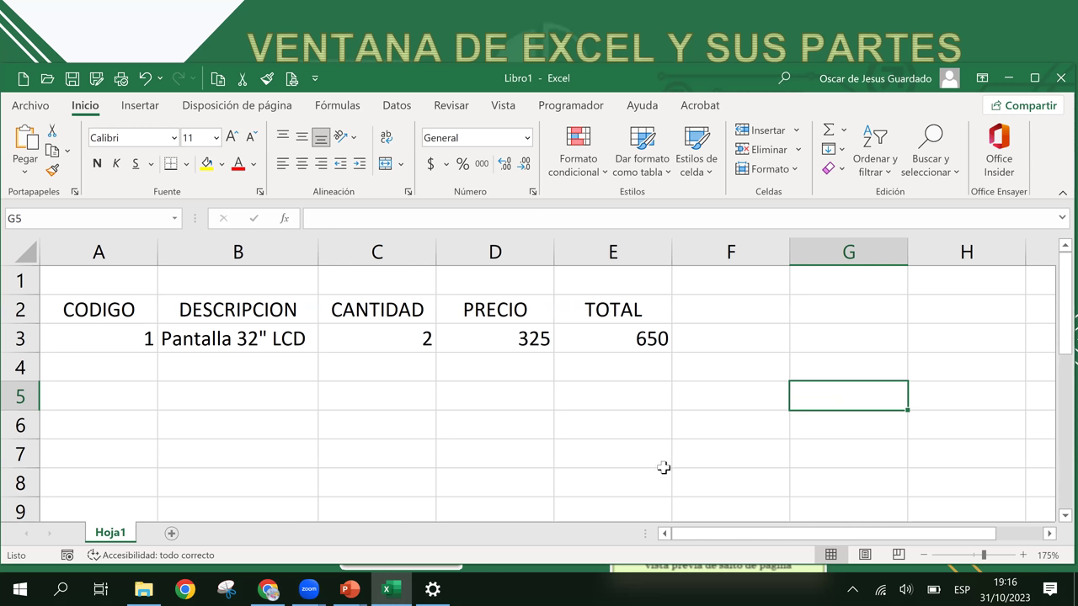
click(1049, 556)
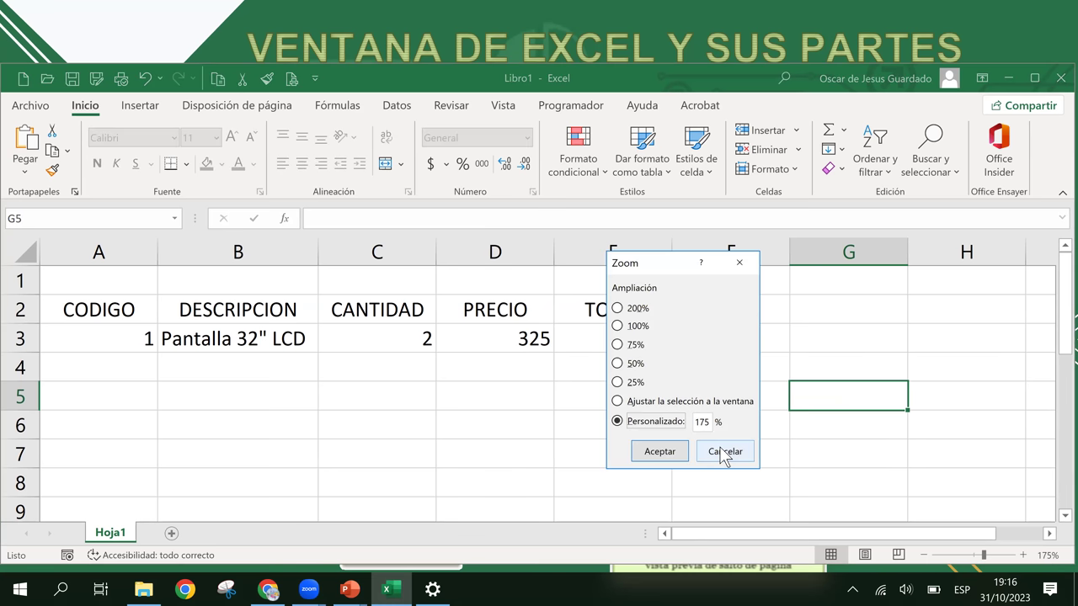
click(726, 453)
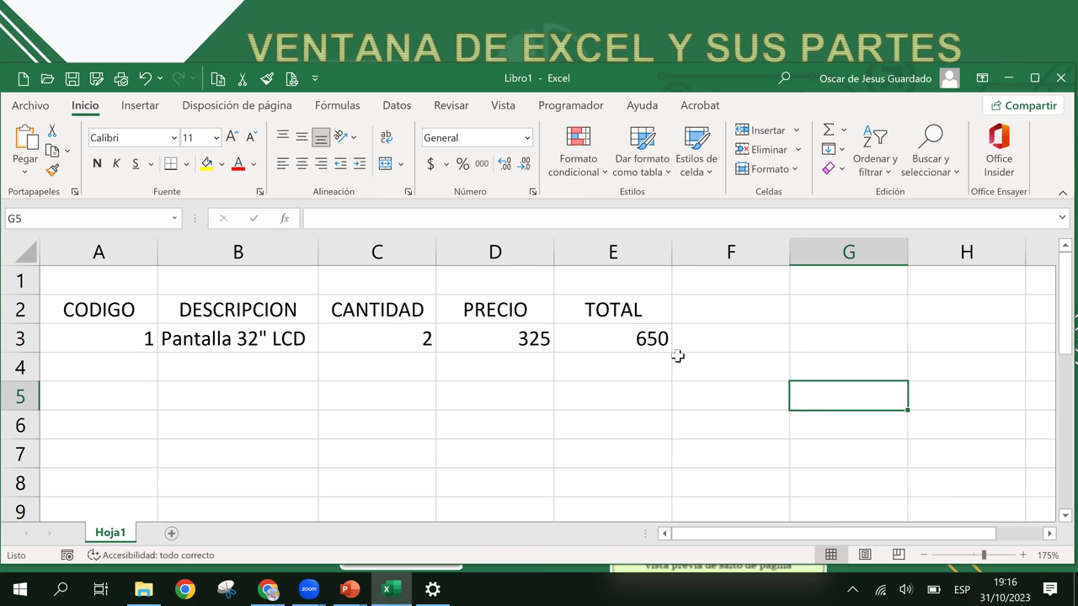
- Ctrl+scroll the sheet to zoom it down to 115%
ctrl+scroll(678, 356, down, 2)
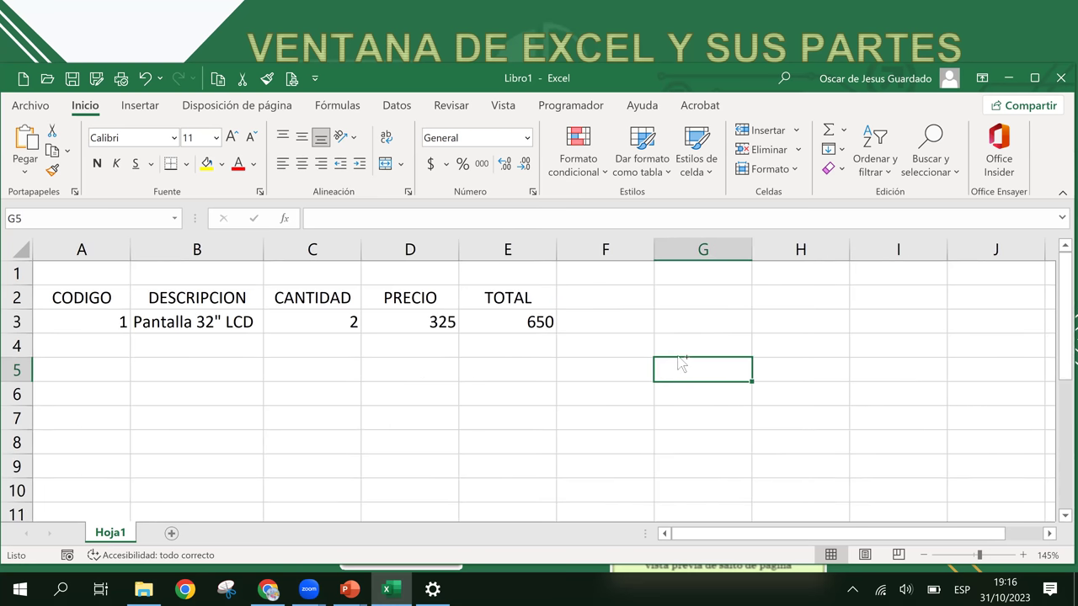
ctrl+scroll(679, 361, down, 1)
ctrl+scroll(678, 356, down, 1)
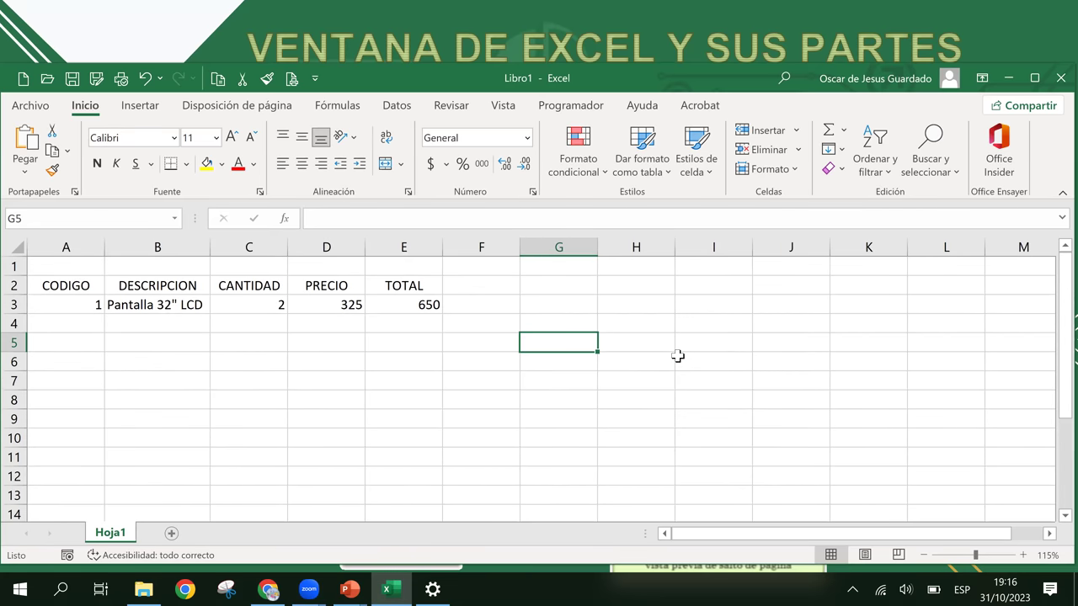
ctrl+scroll(678, 356, up, 2)
ctrl+scroll(678, 356, up, 1)
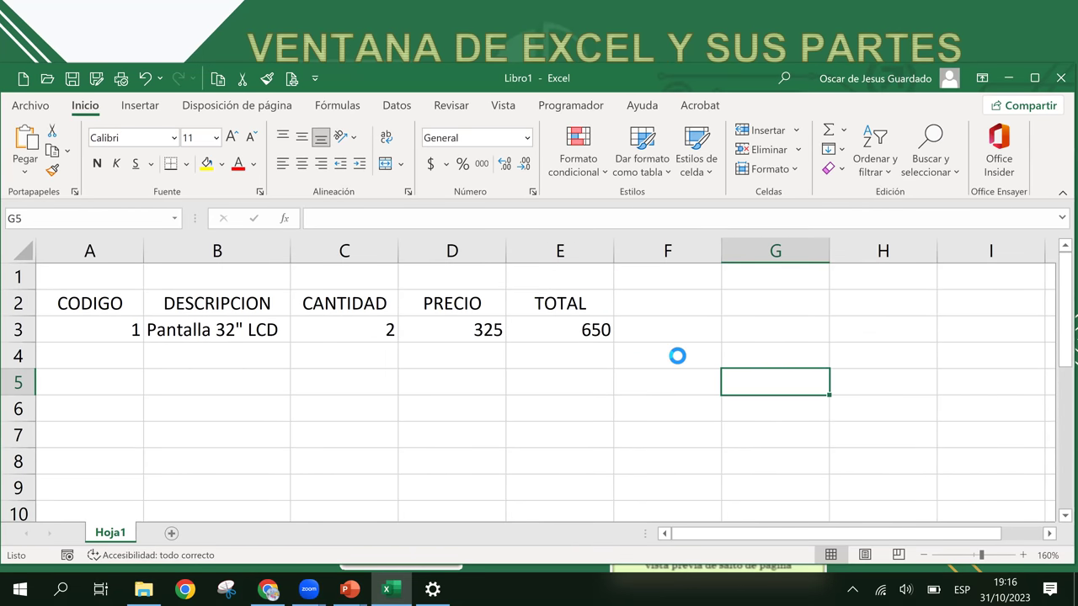
ctrl+scroll(678, 356, up, 2)
ctrl+scroll(678, 356, down, 2)
ctrl+scroll(682, 362, down, 1)
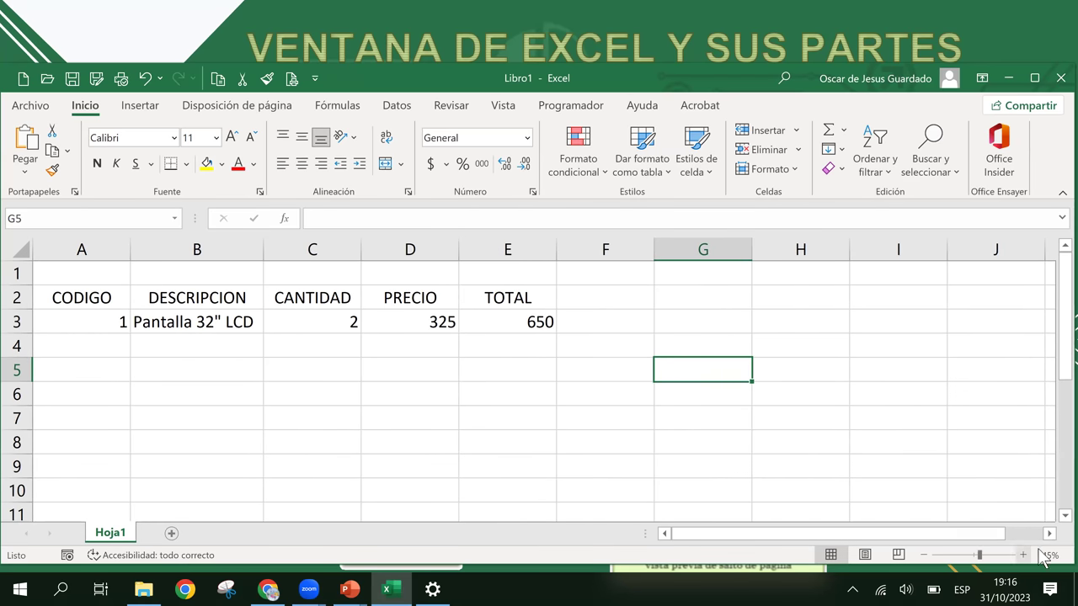
ctrl+scroll(631, 400, down, 1)
ctrl+scroll(631, 400, down, 1)
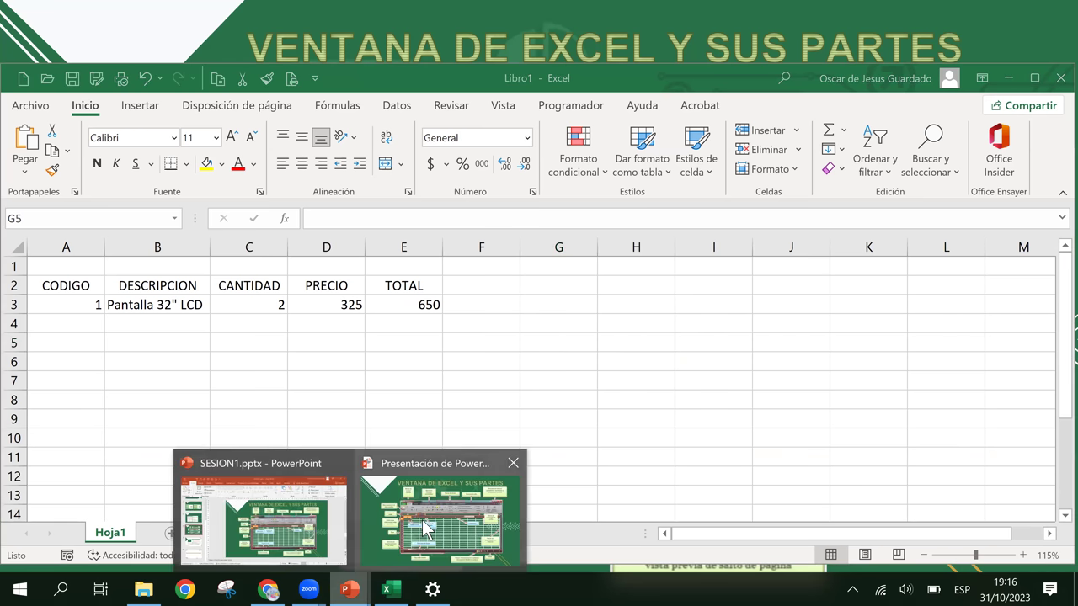
mouse_move(350, 589)
click(429, 530)
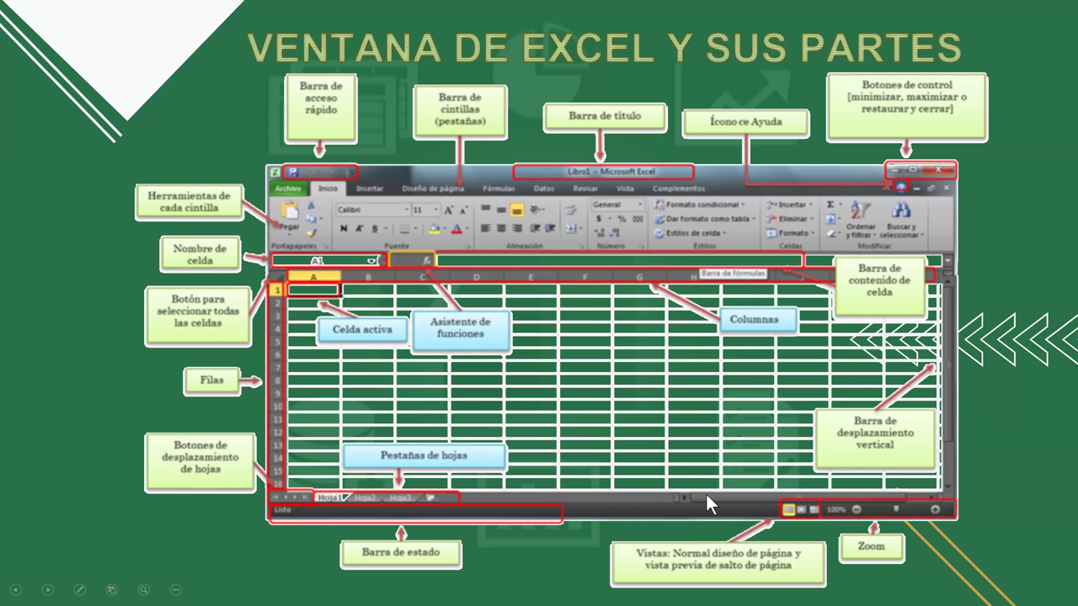
key(alt+Tab)
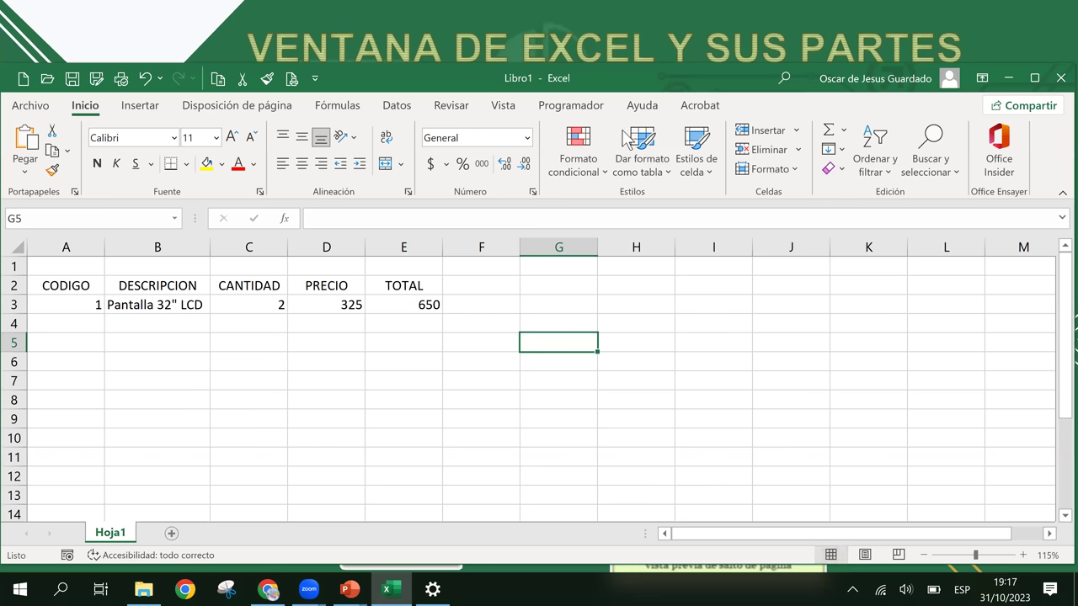
click(423, 339)
click(491, 283)
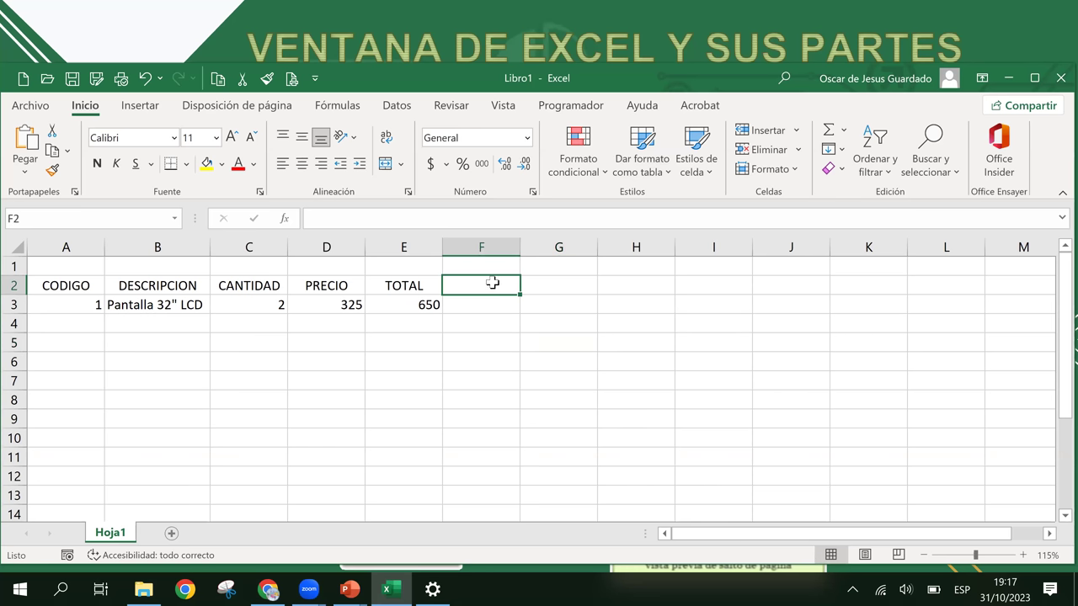
key(Up)
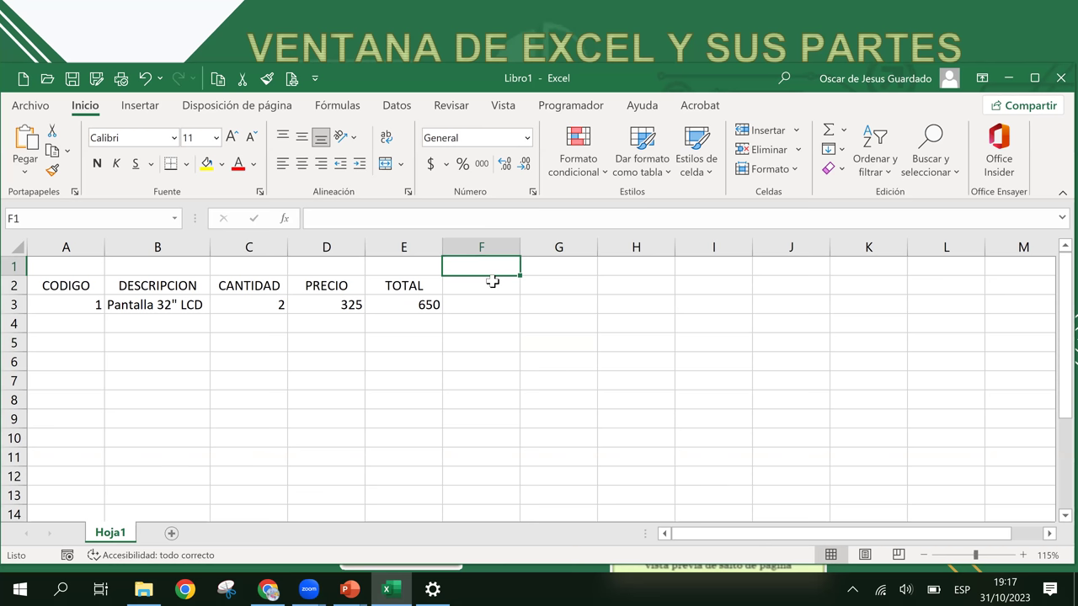
key(Down)
key(Left)
key(Home)
key(Right)
key(Right)
key(Right)
key(Right)
key(Right)
key(Right)
key(Right)
key(Right)
key(Right)
key(Right)
key(Right)
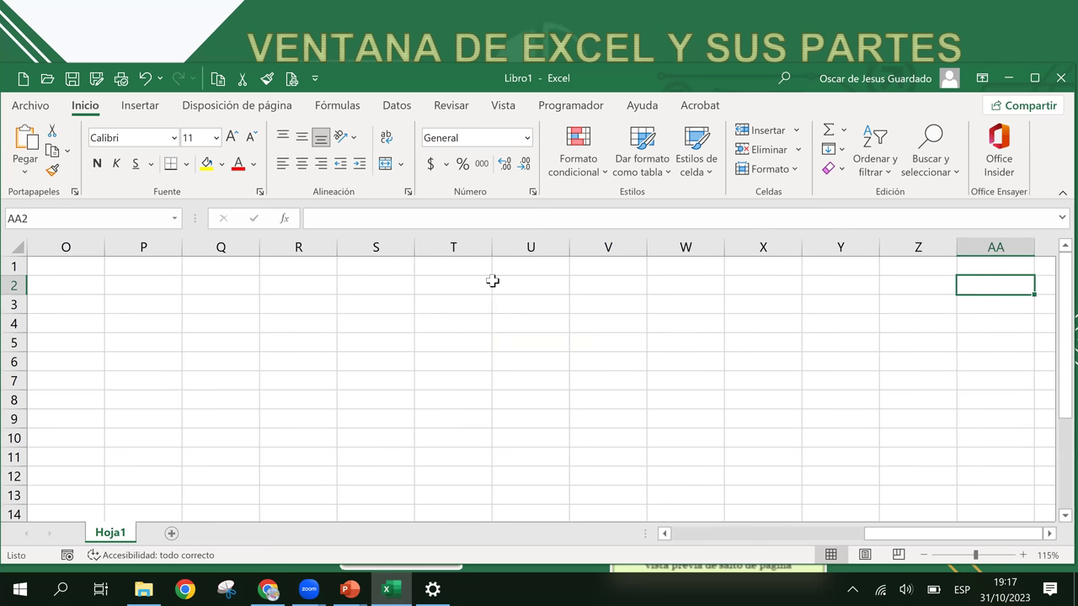
key(Left)
key(Left)
key(Left)
key(Left)
key(Left)
key(Left)
key(Left)
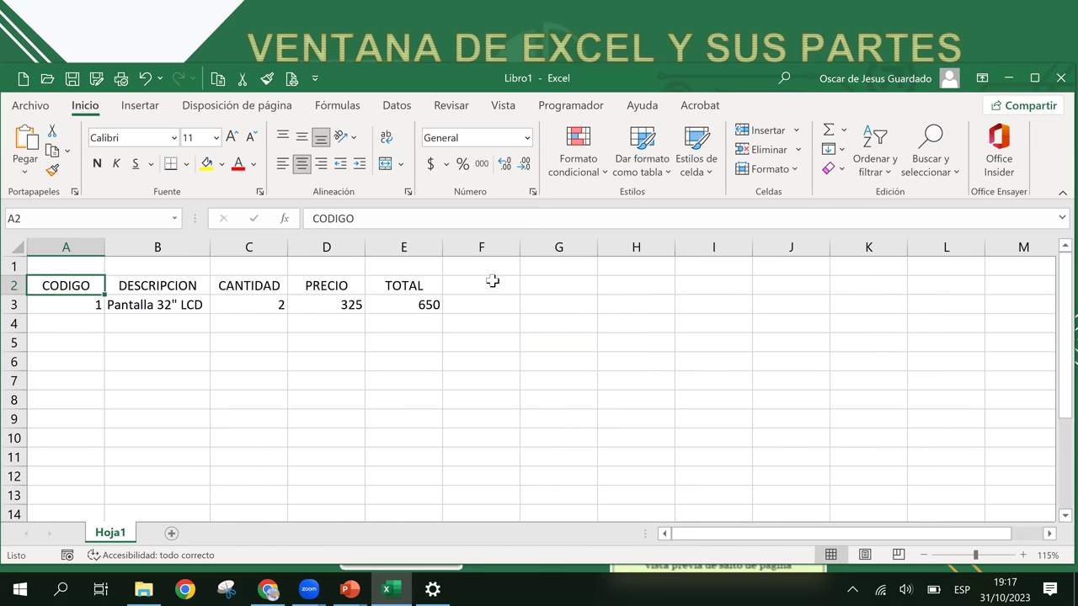
click(476, 283)
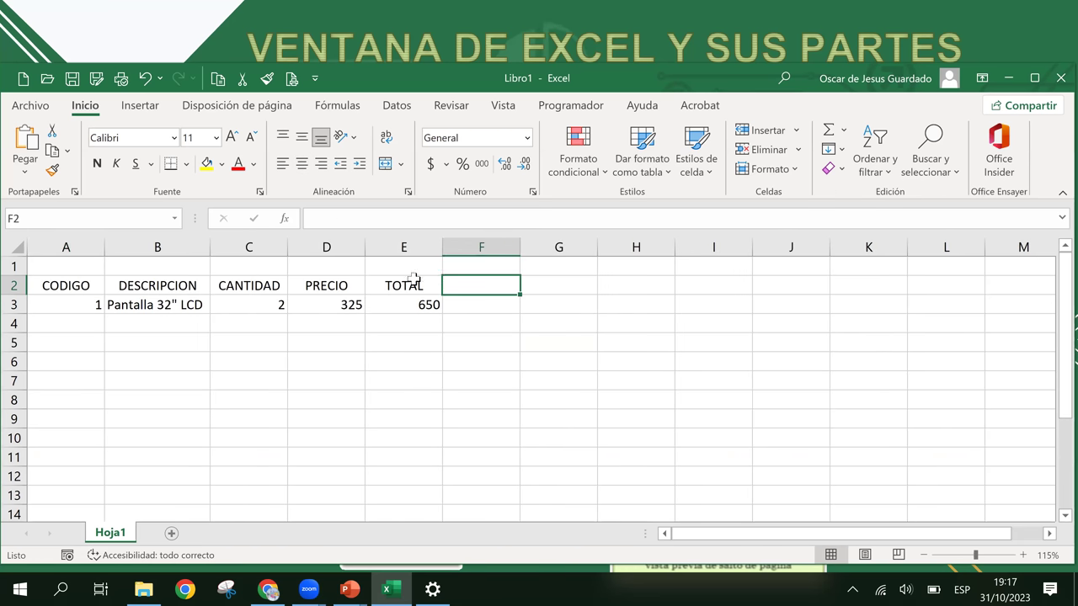
click(410, 284)
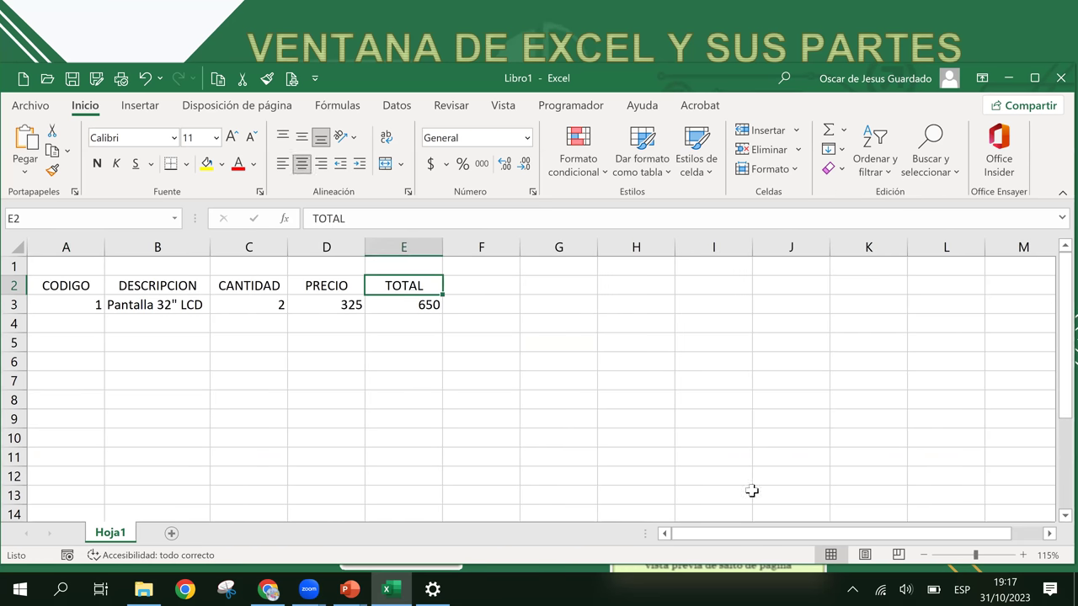
- Switch to page layout view and inspect the left, center and right header sections, leaving them empty
click(871, 557)
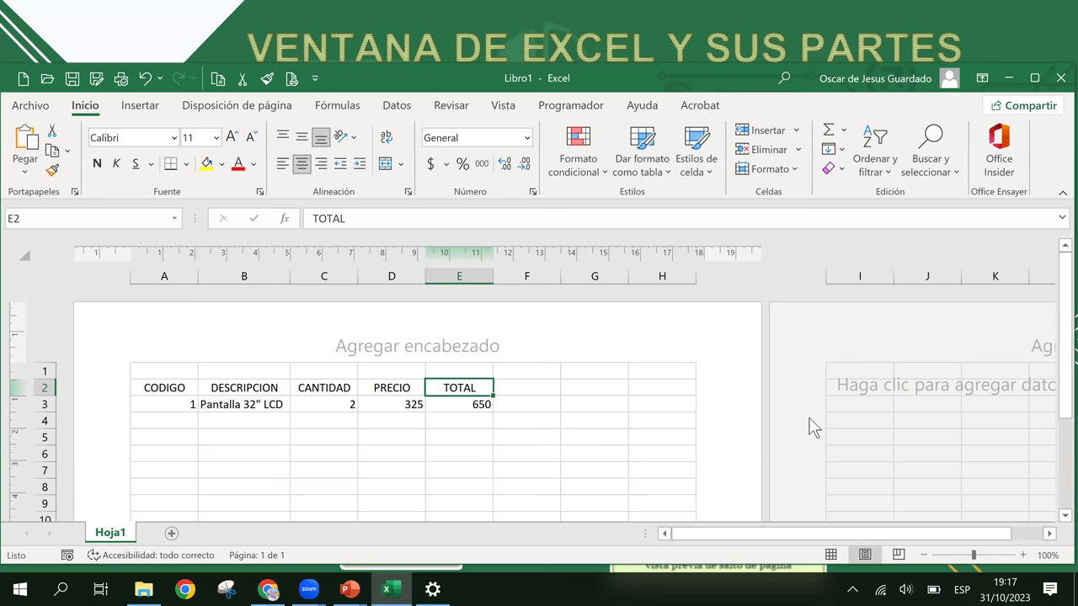
click(429, 347)
click(217, 330)
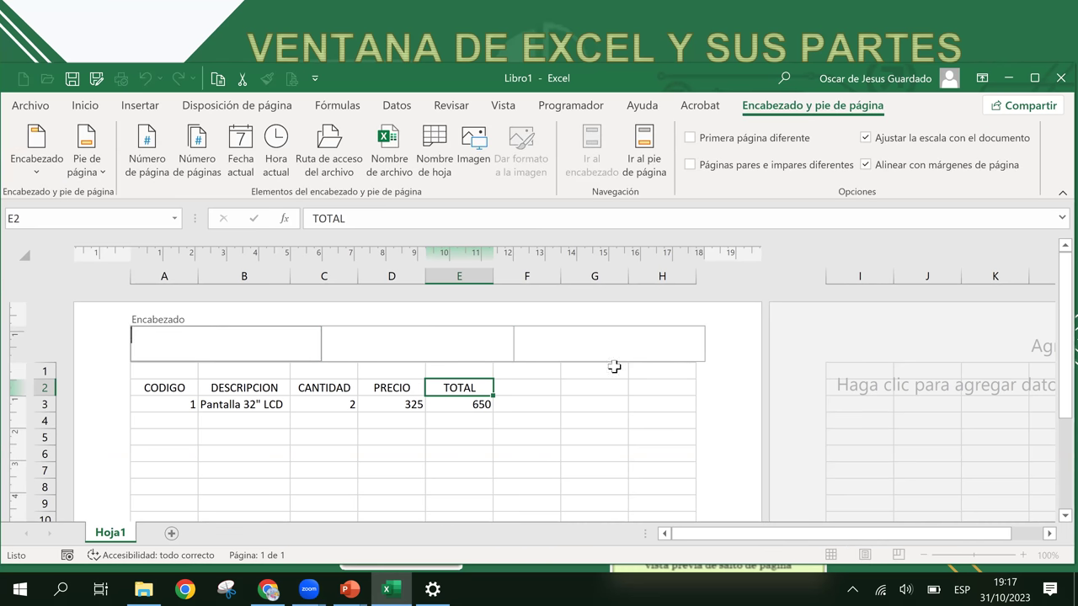
click(578, 344)
click(391, 335)
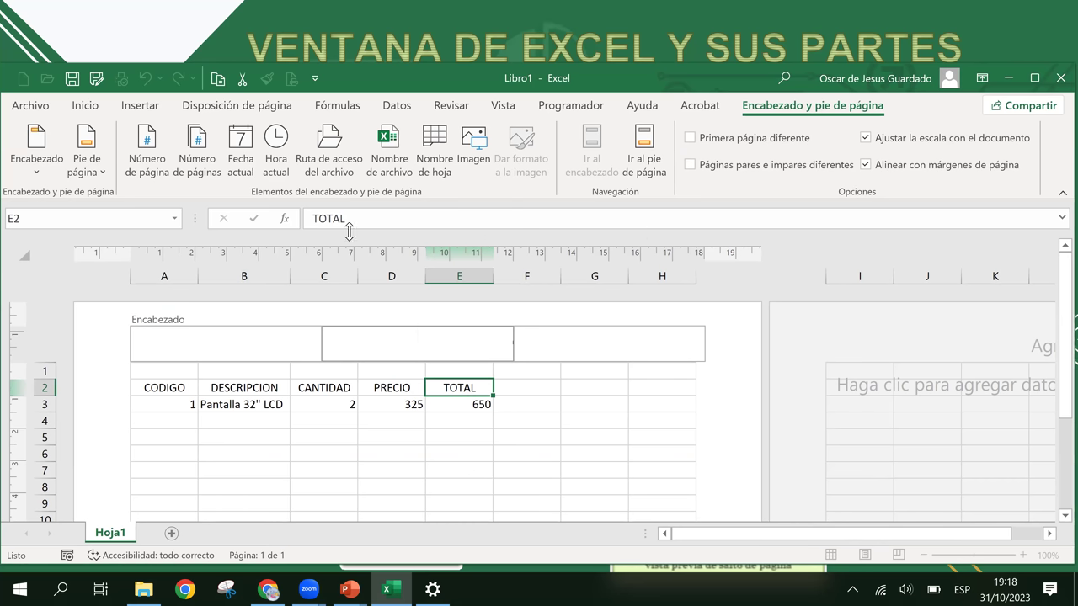
click(537, 436)
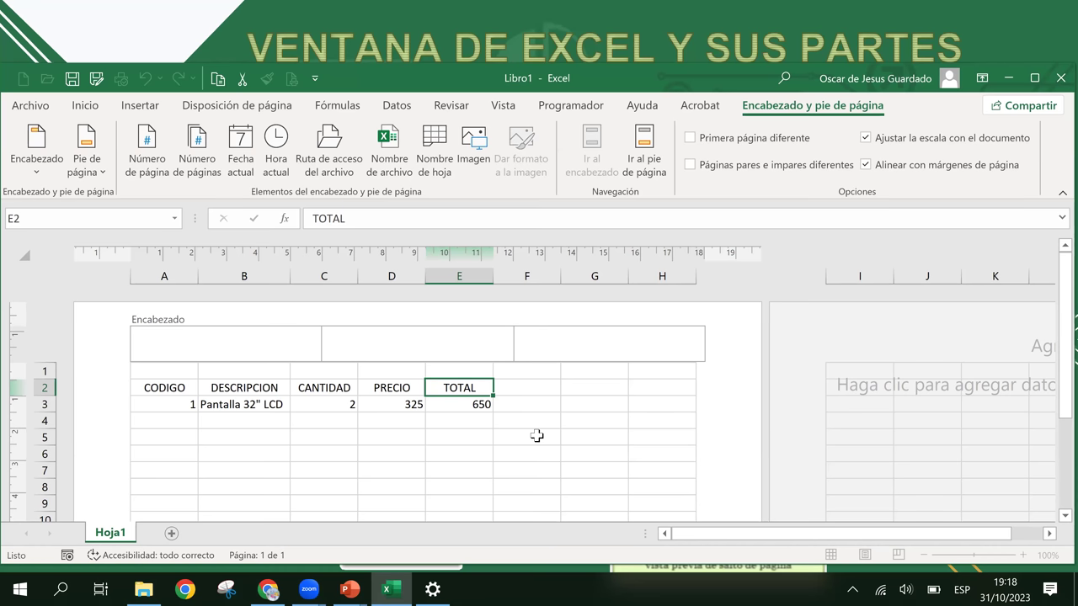
- Scroll down to the page footer and start editing it in the centre and left sections
scroll(461, 394, down, 3)
scroll(461, 393, down, 2)
scroll(461, 393, down, 3)
scroll(461, 393, down, 1)
scroll(461, 393, down, 4)
scroll(461, 393, down, 3)
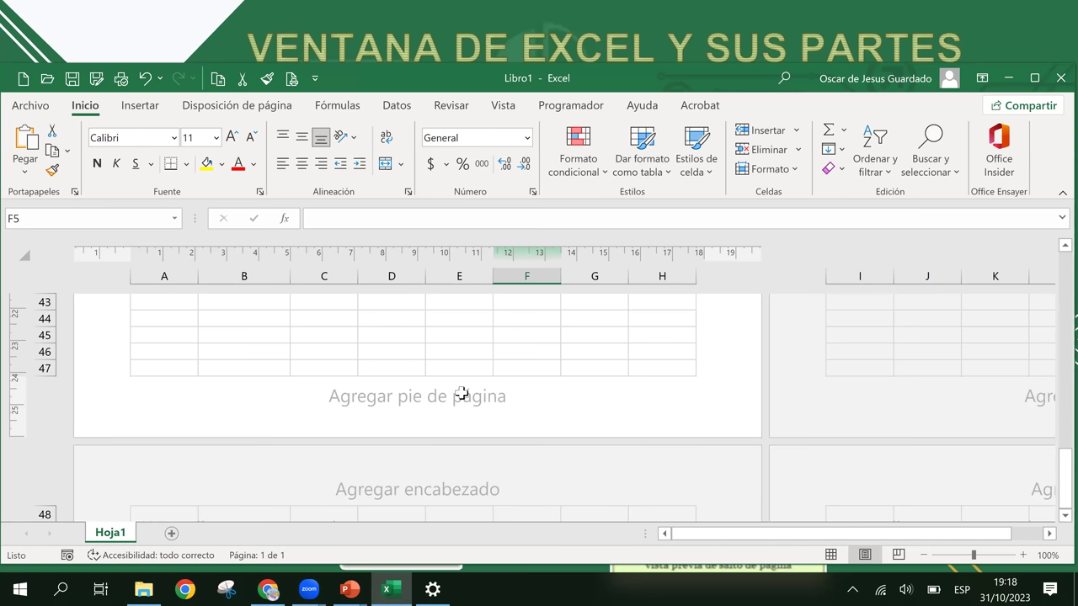
click(368, 400)
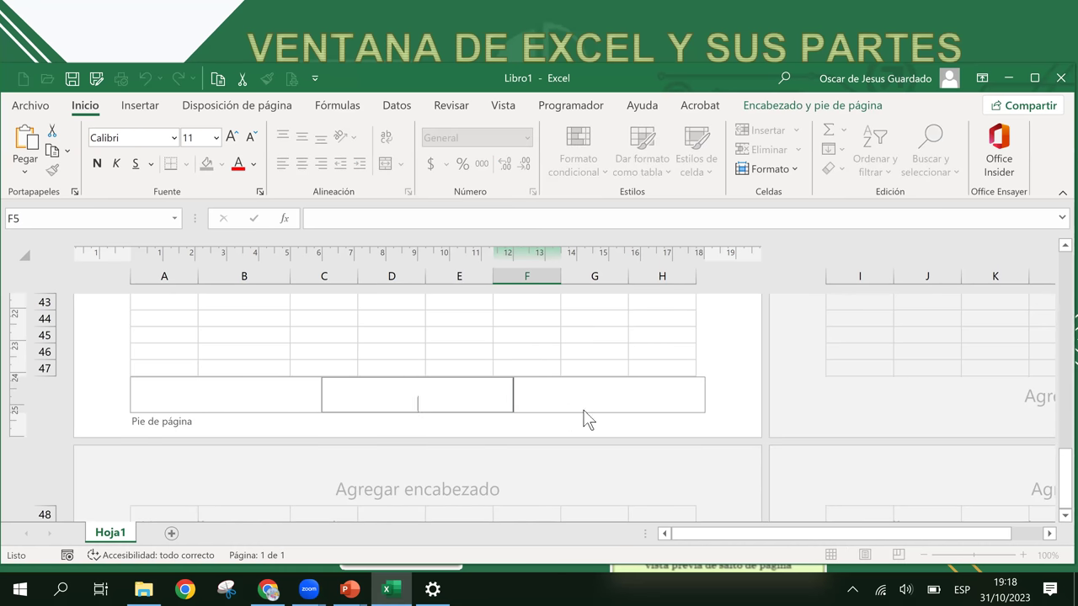
click(220, 398)
click(403, 396)
- Browse the Encabezado and Pie de página preset lists without choosing one, back in the centre section
click(814, 108)
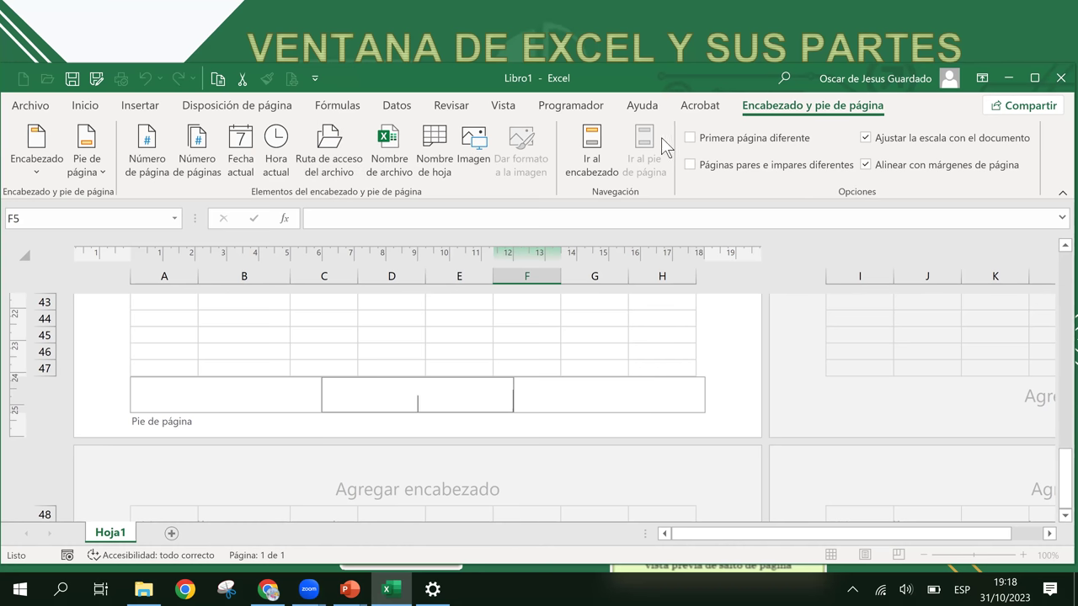
click(38, 180)
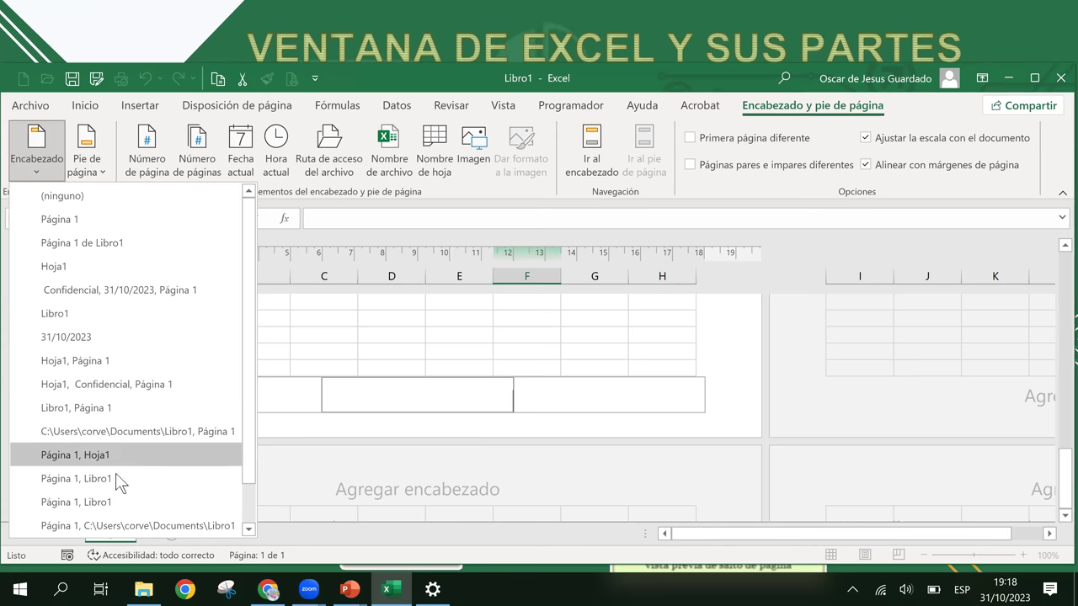
click(92, 166)
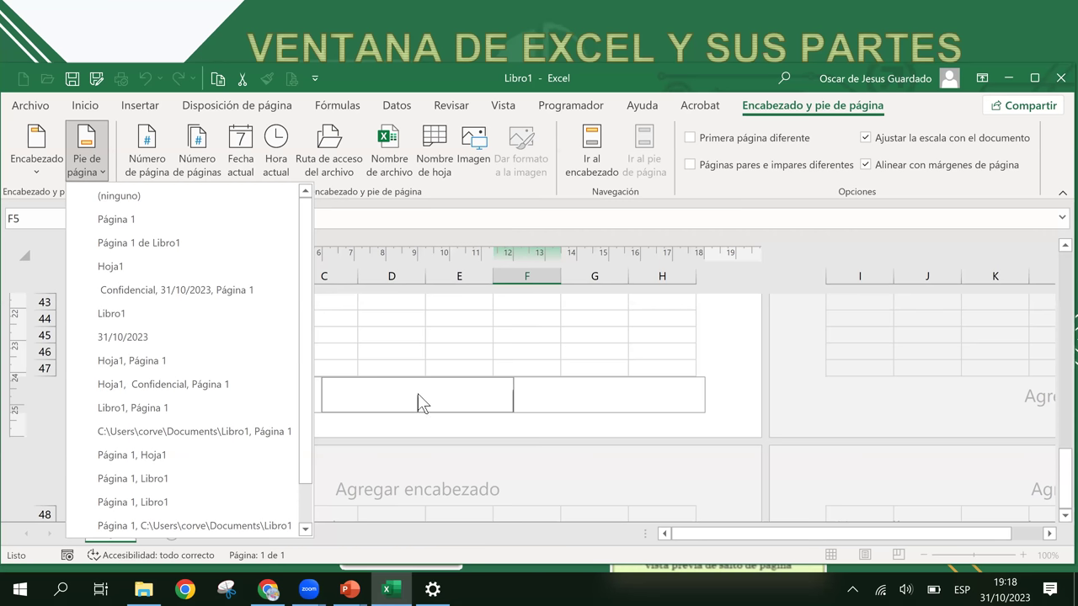
click(416, 393)
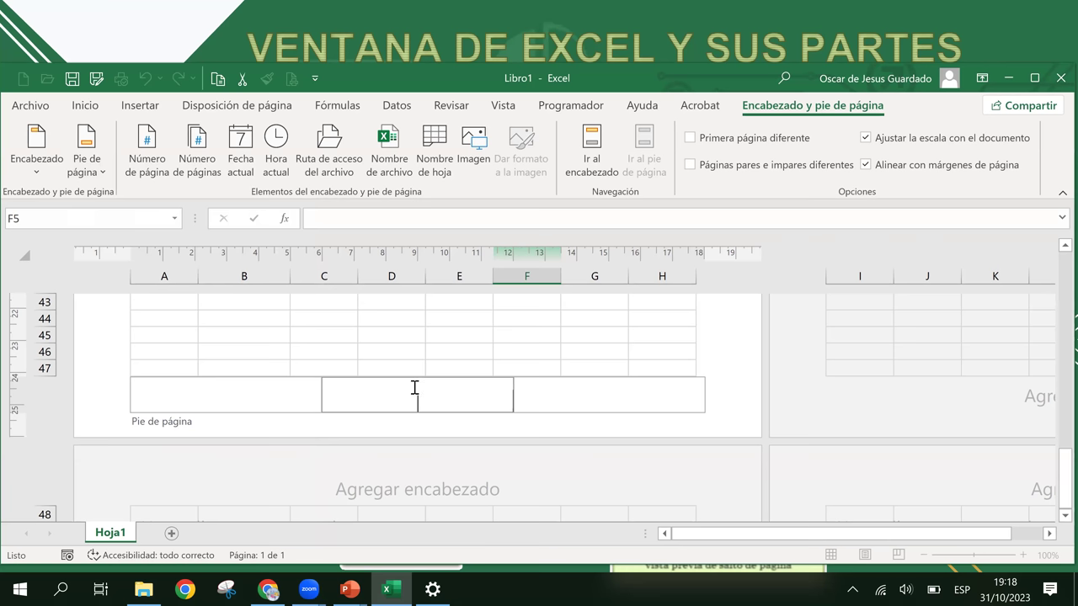
- Insert the page number in the centre footer, undoing a stray copy on the right
click(148, 145)
click(559, 402)
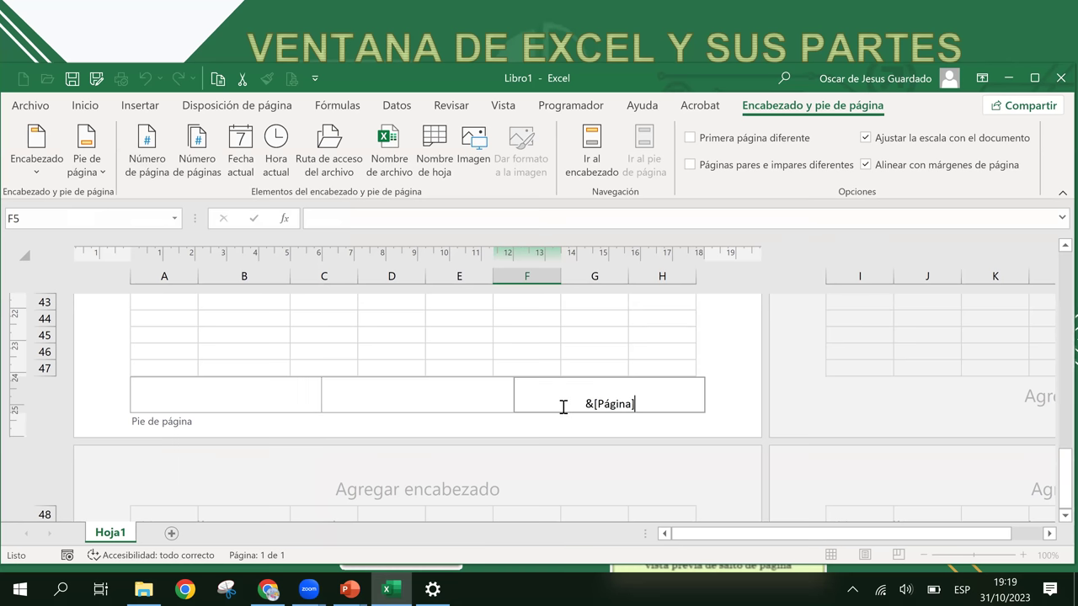
click(477, 398)
drag(488, 390, 541, 385)
key(ctrl+z)
- Add the current date (31/10/2023) to the right footer section and finish editing the footer
click(244, 141)
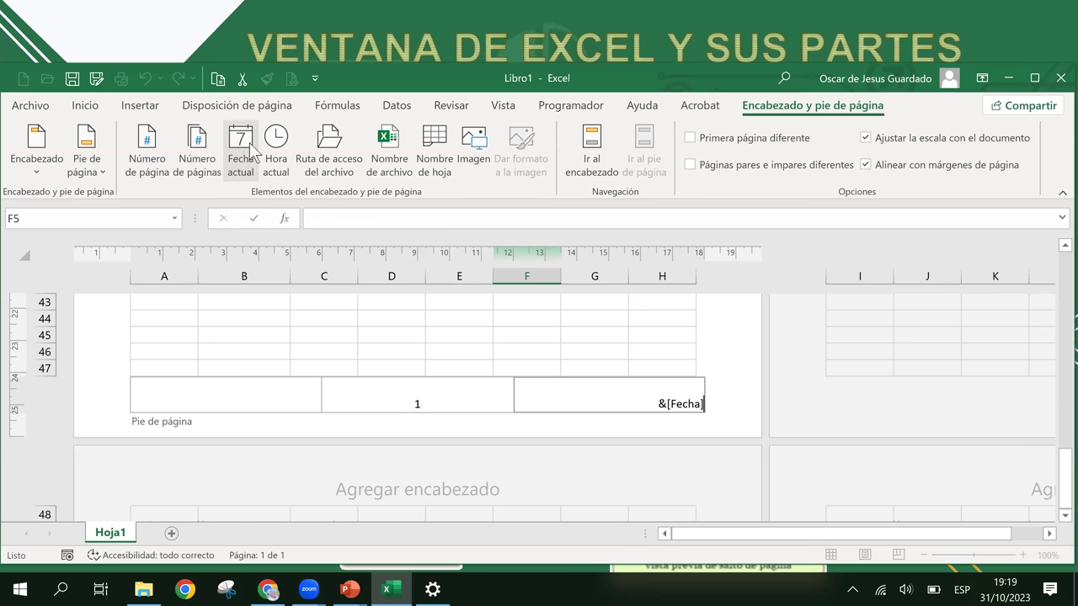
click(399, 392)
click(303, 389)
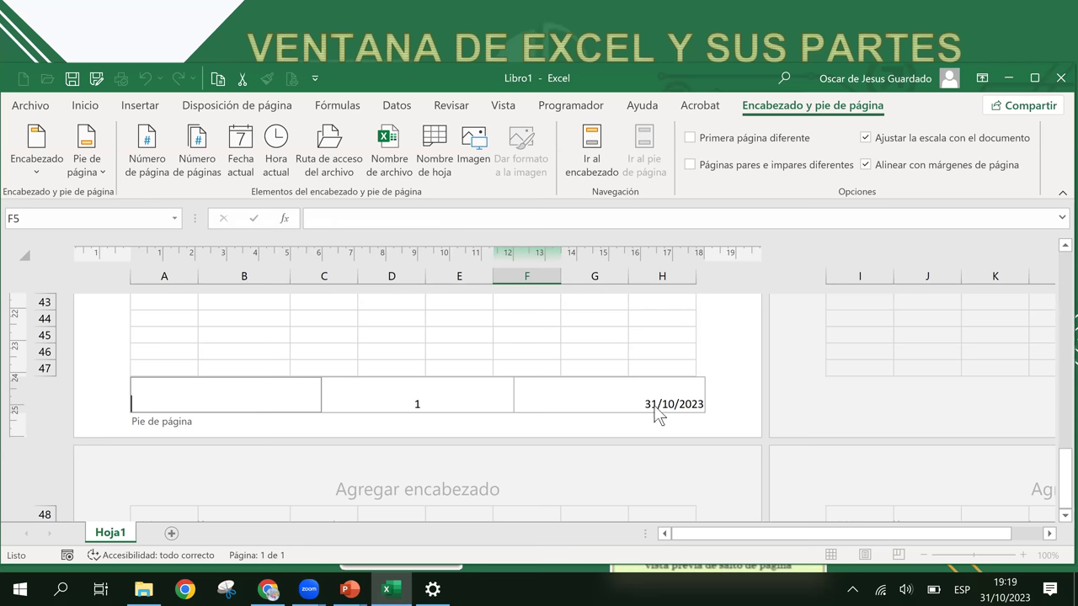
click(867, 557)
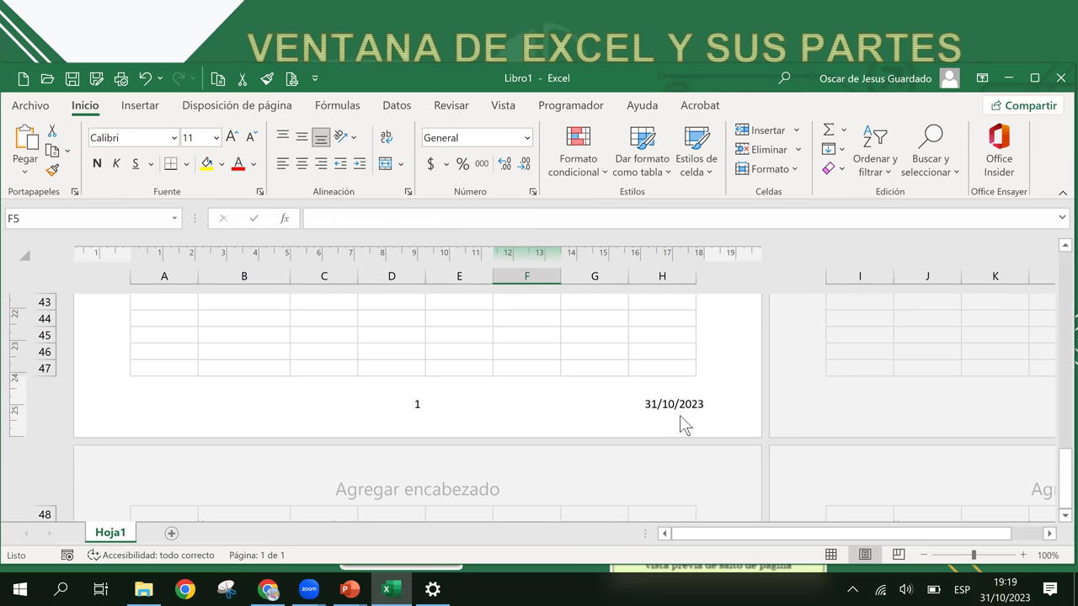
click(551, 406)
click(445, 404)
click(572, 395)
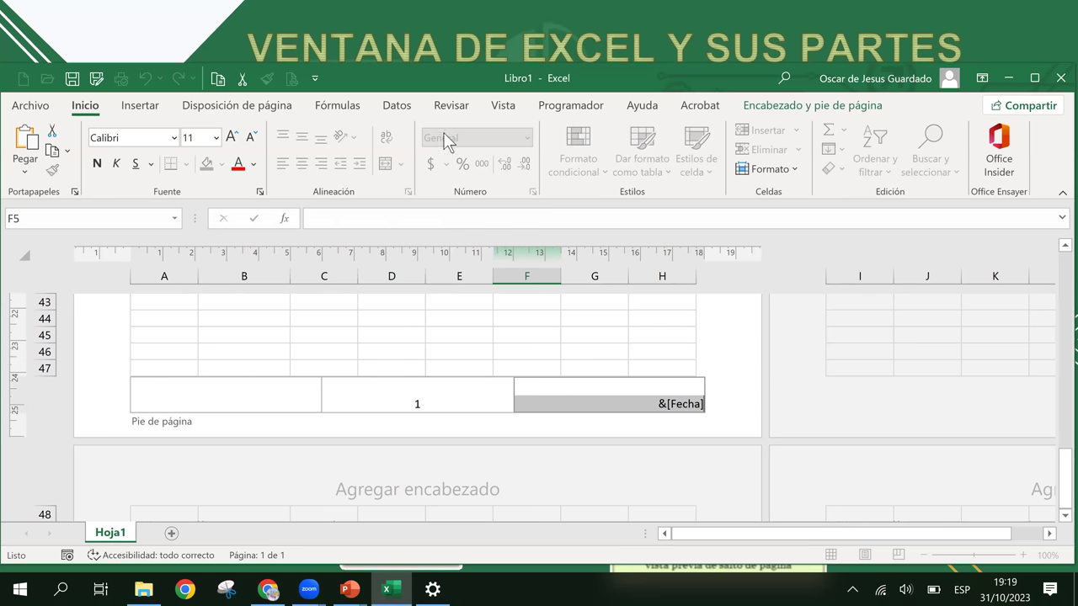
click(815, 111)
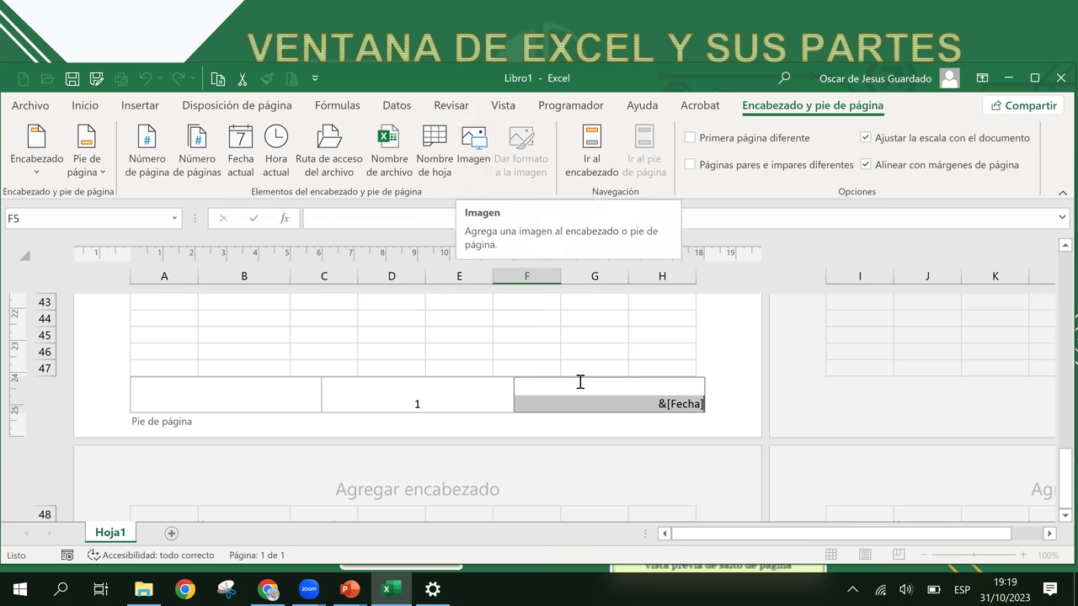
click(627, 337)
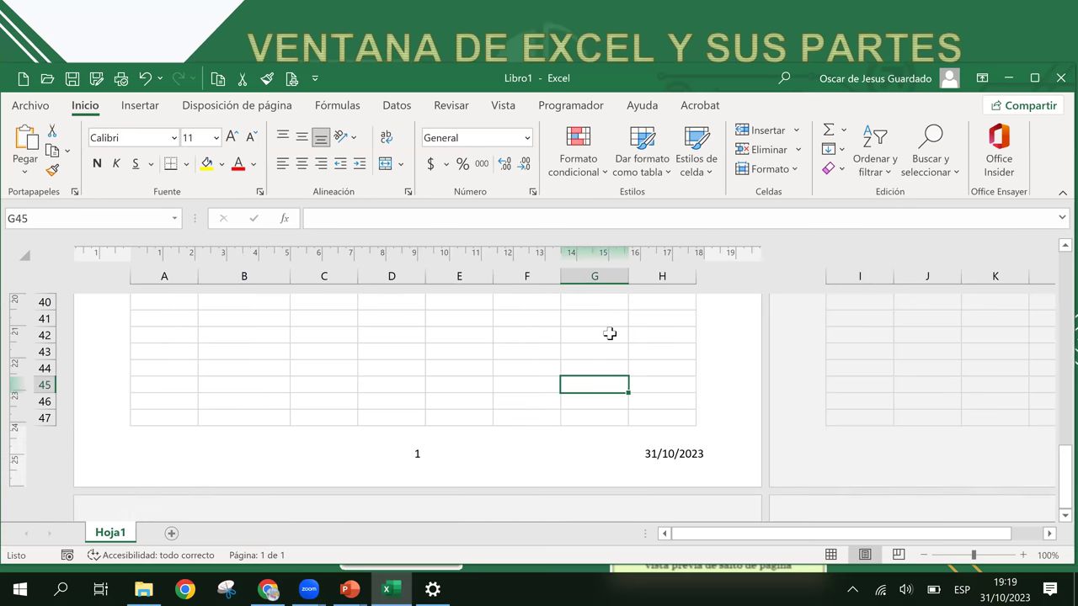
scroll(628, 337, up, 10)
scroll(609, 334, up, 5)
scroll(580, 337, up, 3)
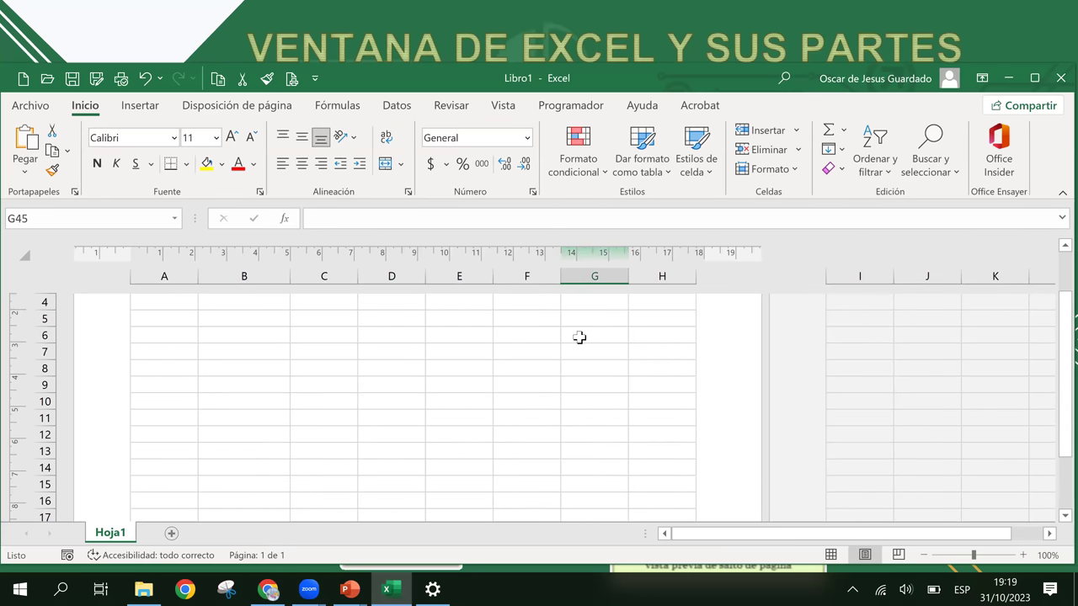
click(630, 346)
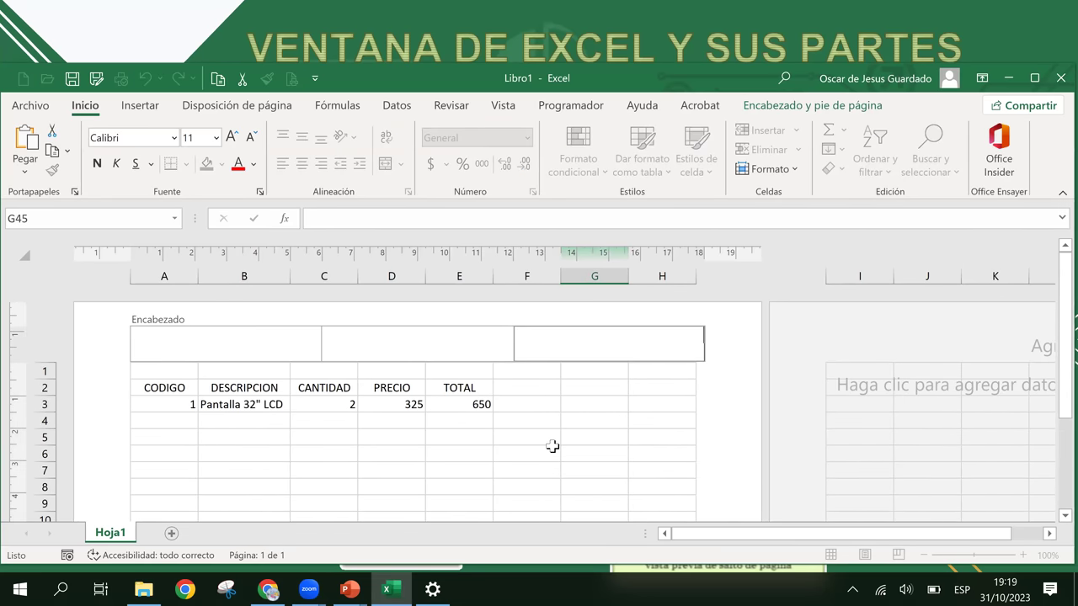
click(526, 454)
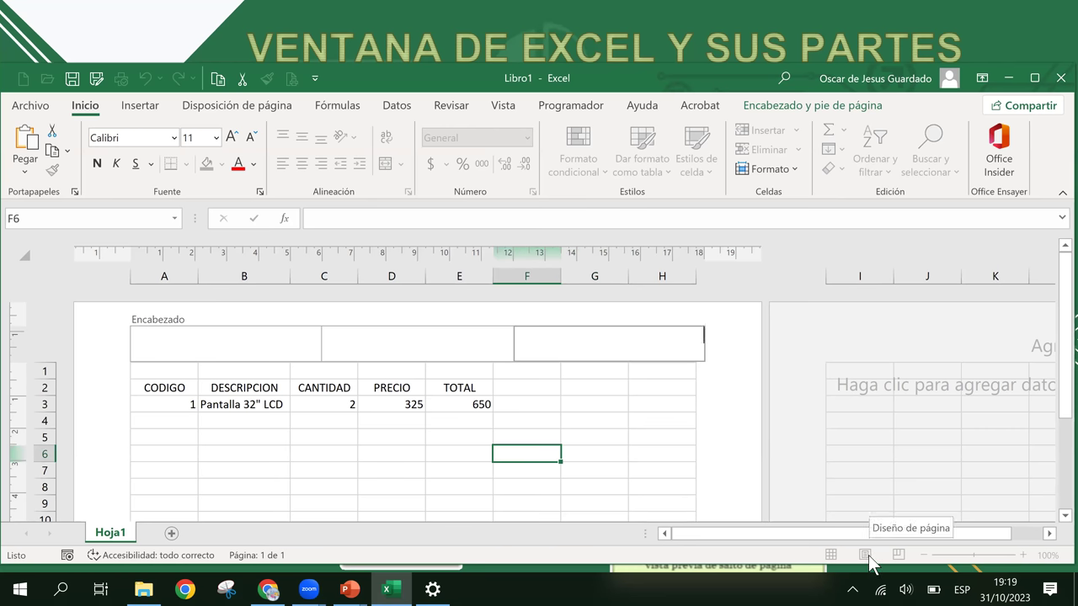
click(540, 409)
scroll(540, 409, down, 5)
scroll(540, 409, down, 3)
scroll(539, 409, down, 6)
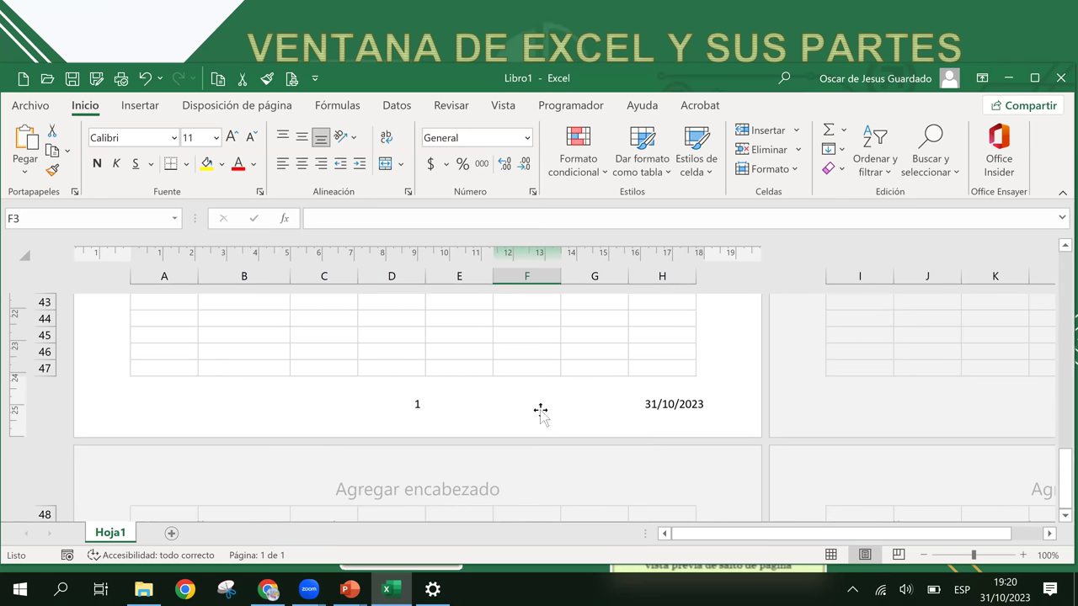
- Delete the &[Fecha] date and &[Página] page-number fields from the footer and return to the cells
click(649, 410)
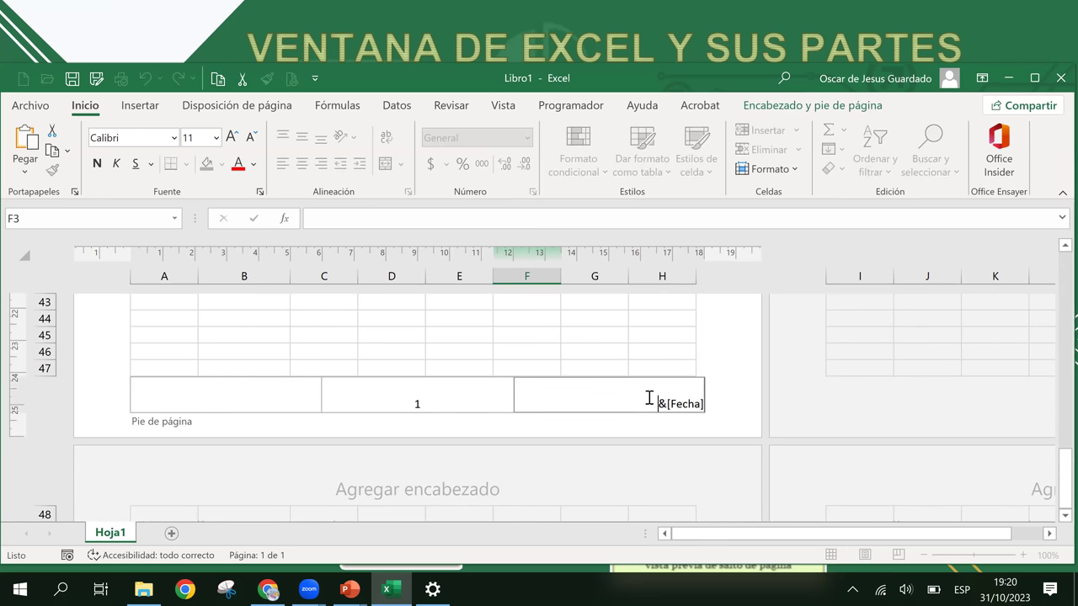
drag(645, 402, 740, 408)
key(Delete)
double_click(433, 396)
key(Delete)
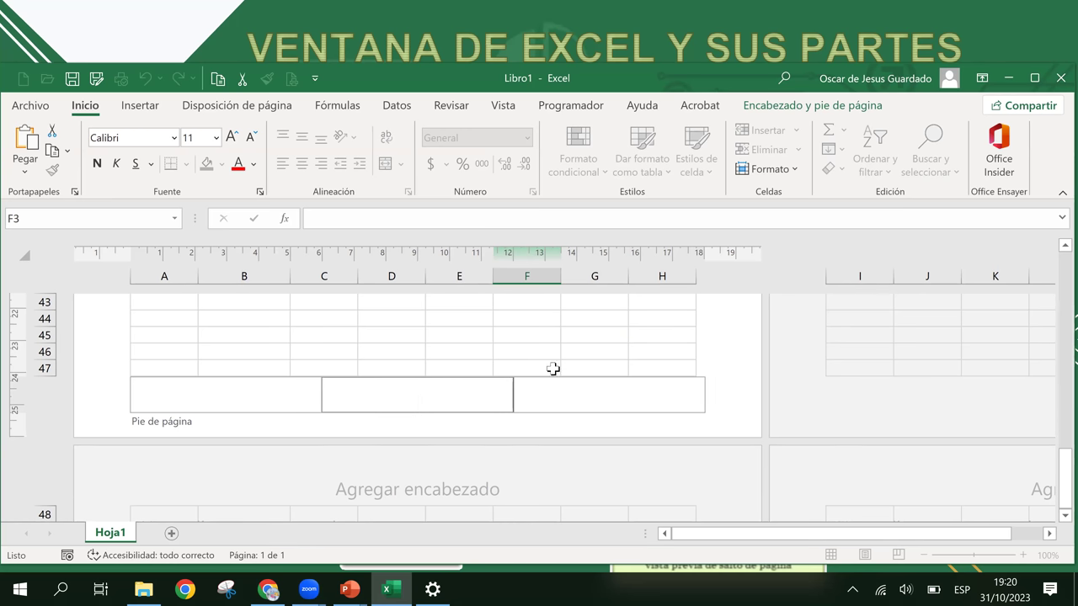
click(553, 357)
click(459, 334)
scroll(433, 362, up, 7)
scroll(433, 363, up, 1)
scroll(433, 363, up, 7)
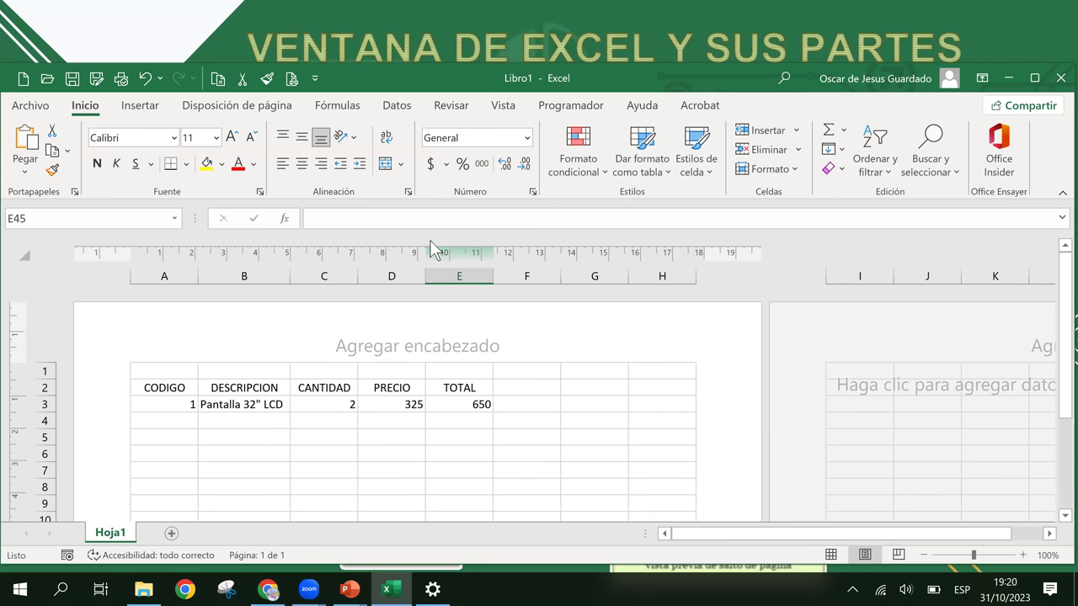
- Switch to page break preview and stretch Página 1's boundary down below the table and across to column F
click(898, 555)
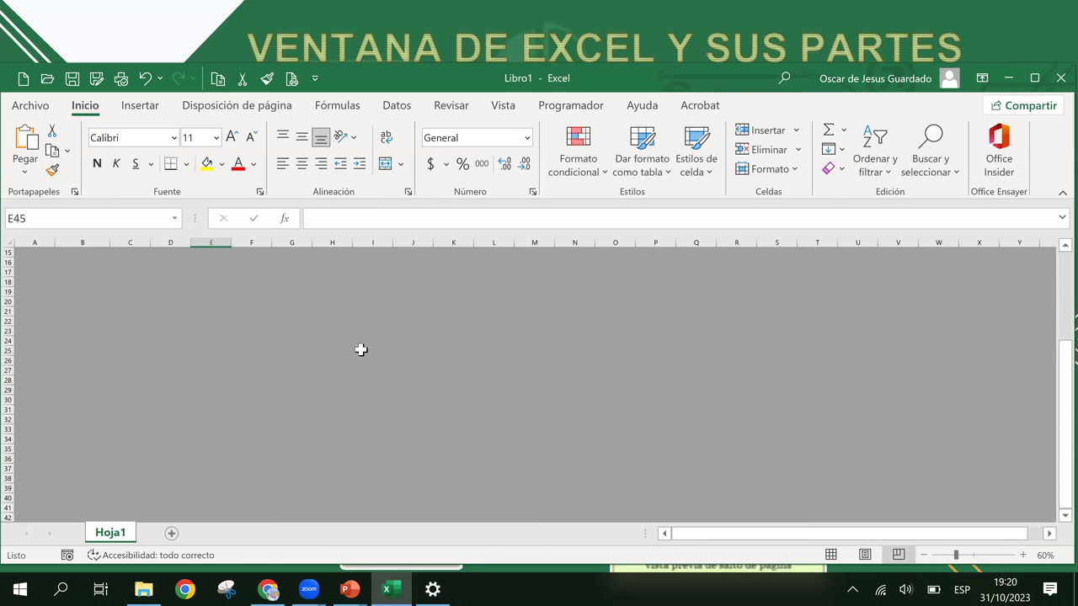
scroll(360, 350, up, 5)
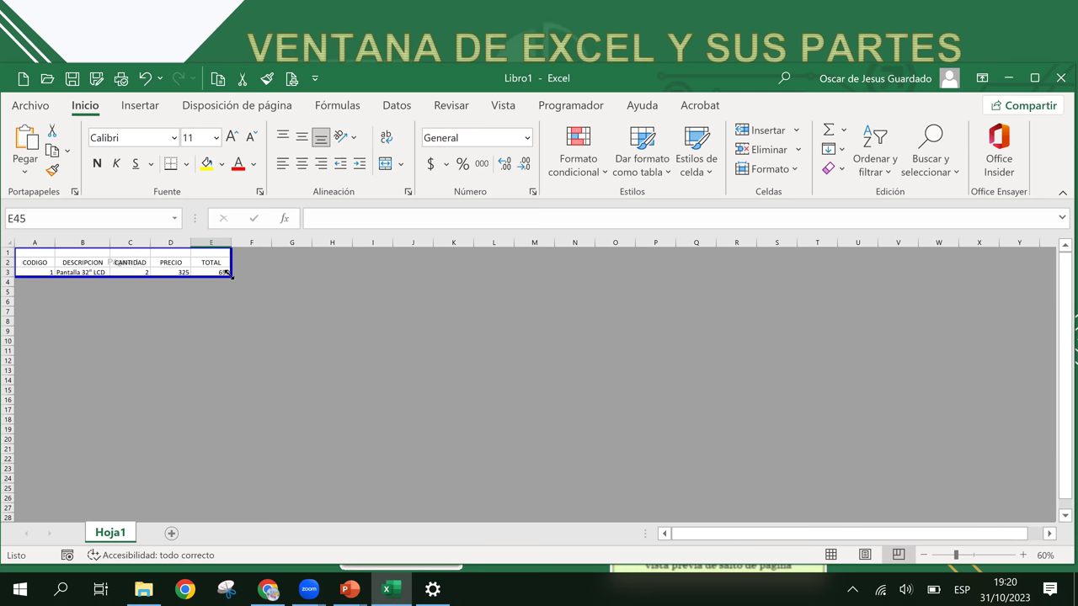
drag(220, 274, 239, 419)
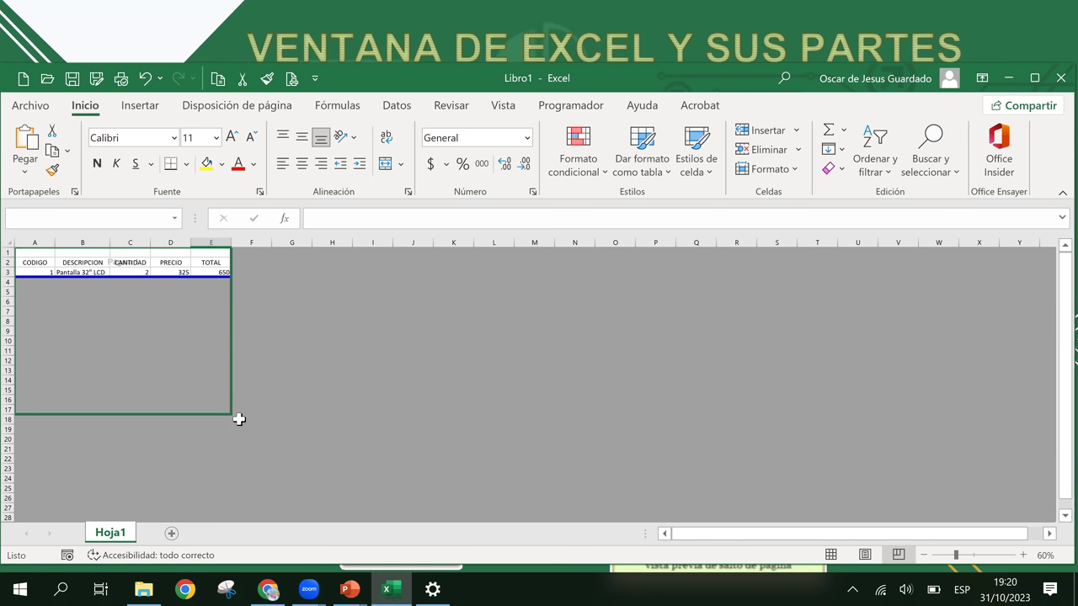
scroll(204, 362, up, 10)
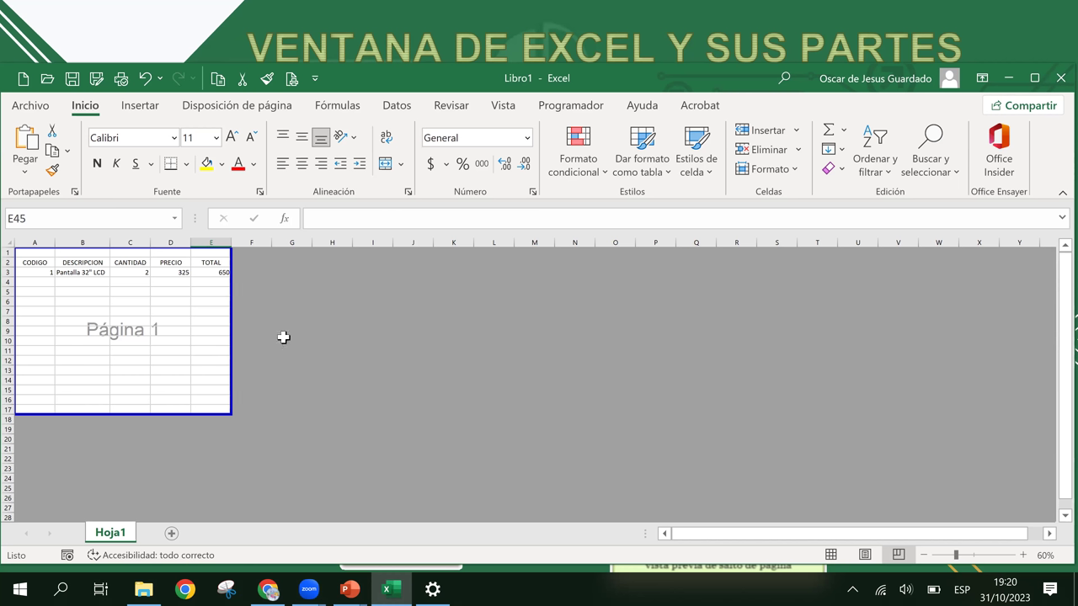
drag(233, 333, 281, 346)
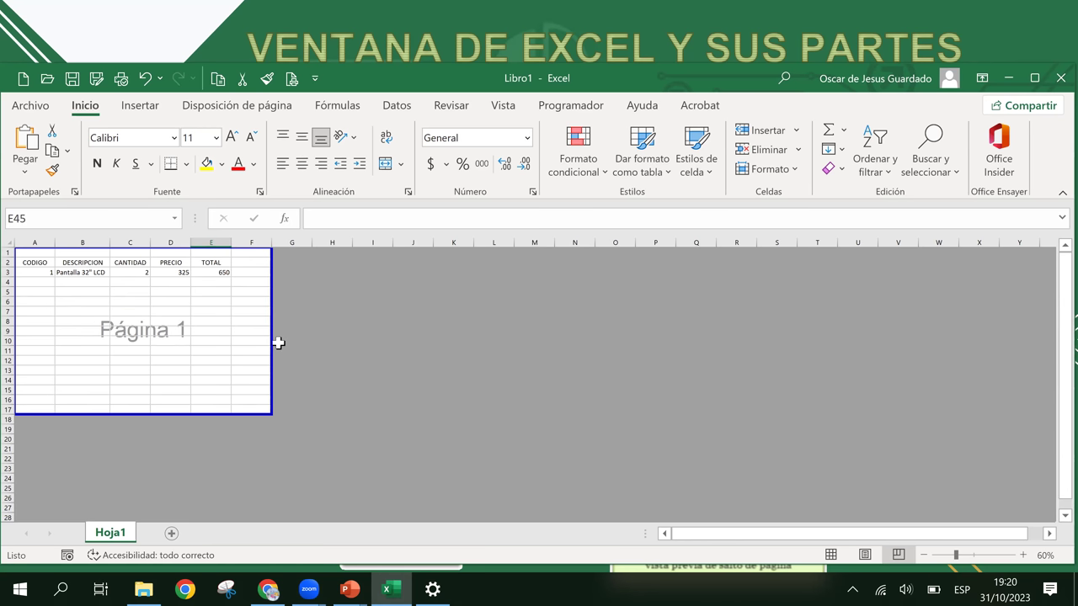
- Select various cells across the preview, from B14, D7 and K9 out to W11 and back to C9
click(95, 380)
click(168, 359)
click(170, 306)
click(211, 283)
click(249, 399)
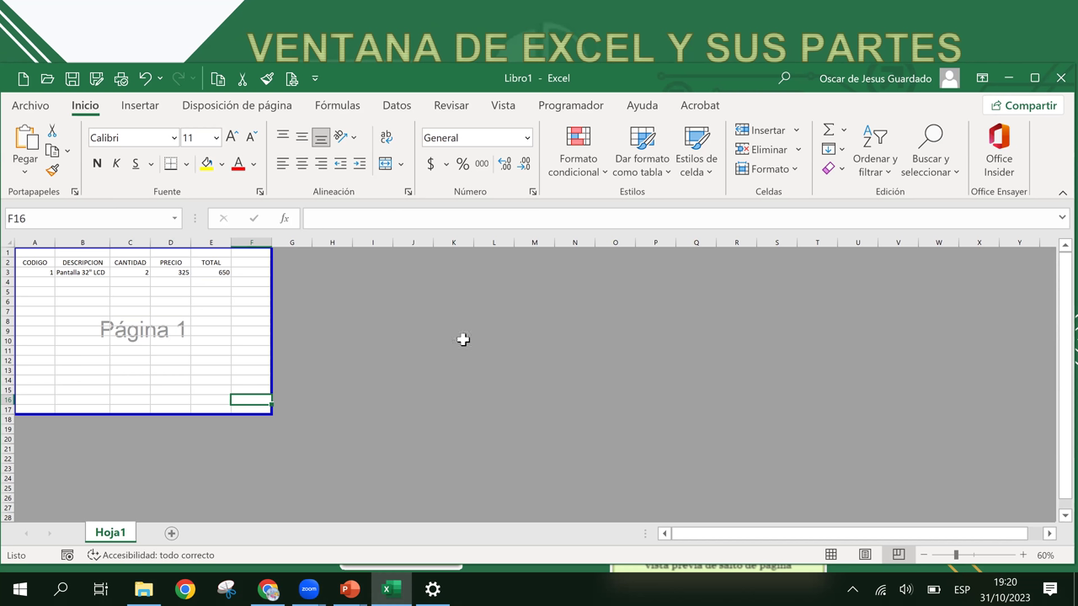
click(169, 341)
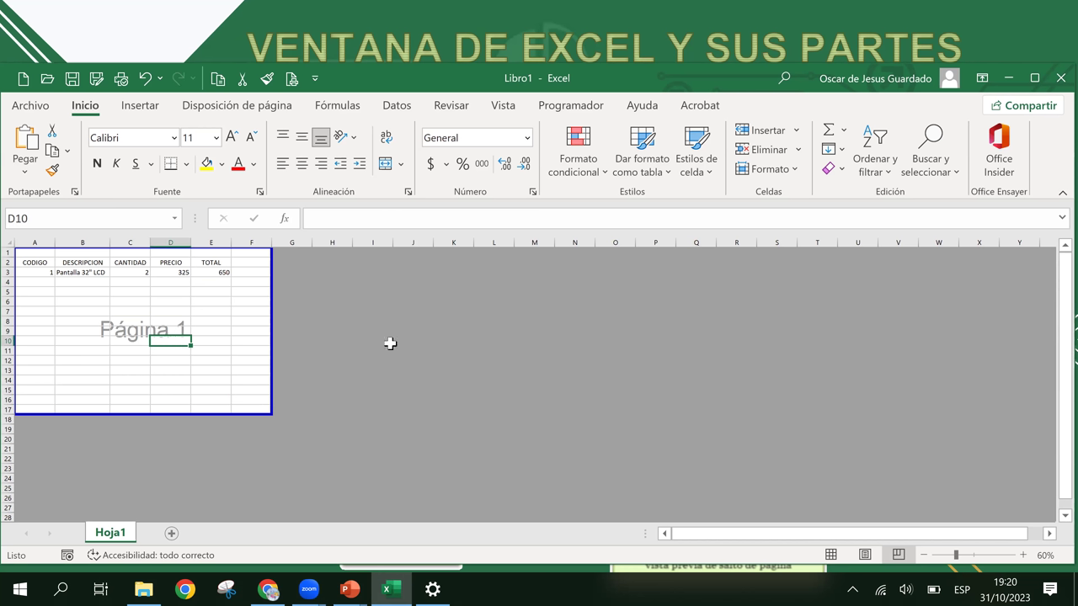
click(443, 330)
click(658, 332)
click(804, 305)
click(940, 352)
click(689, 341)
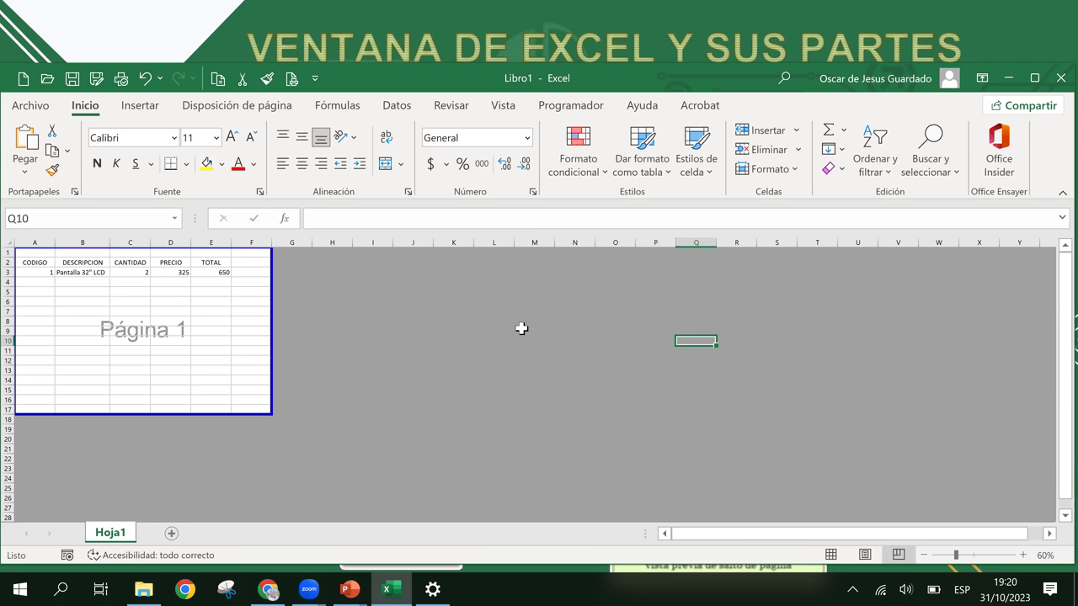
click(126, 340)
click(217, 338)
click(173, 321)
click(131, 332)
click(164, 341)
click(143, 330)
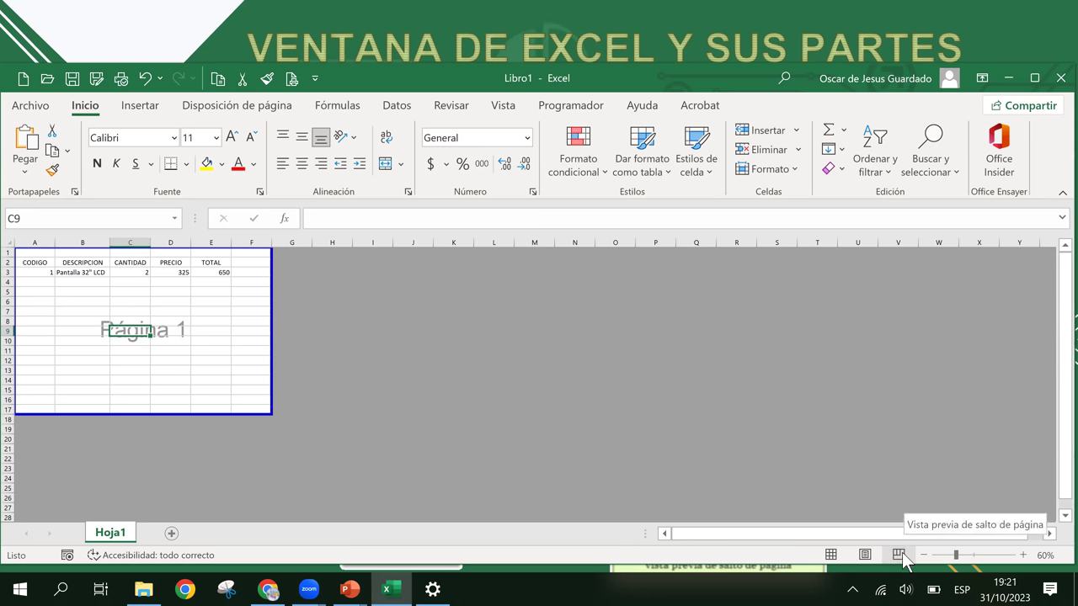
- Return to Normal view and select the CODIGO header A2 and code 1 in A3
click(830, 555)
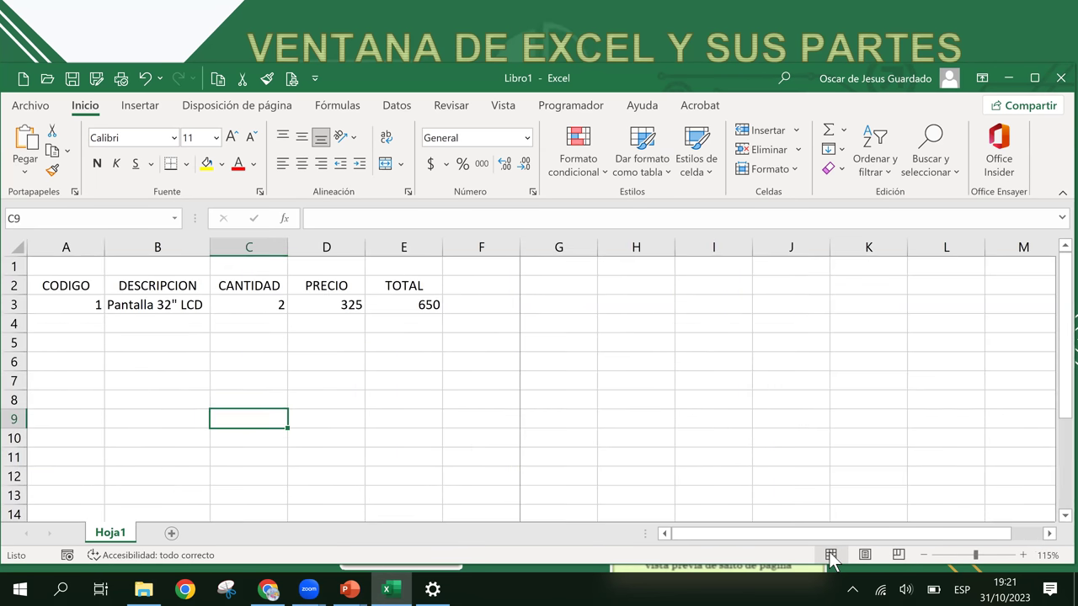
click(91, 284)
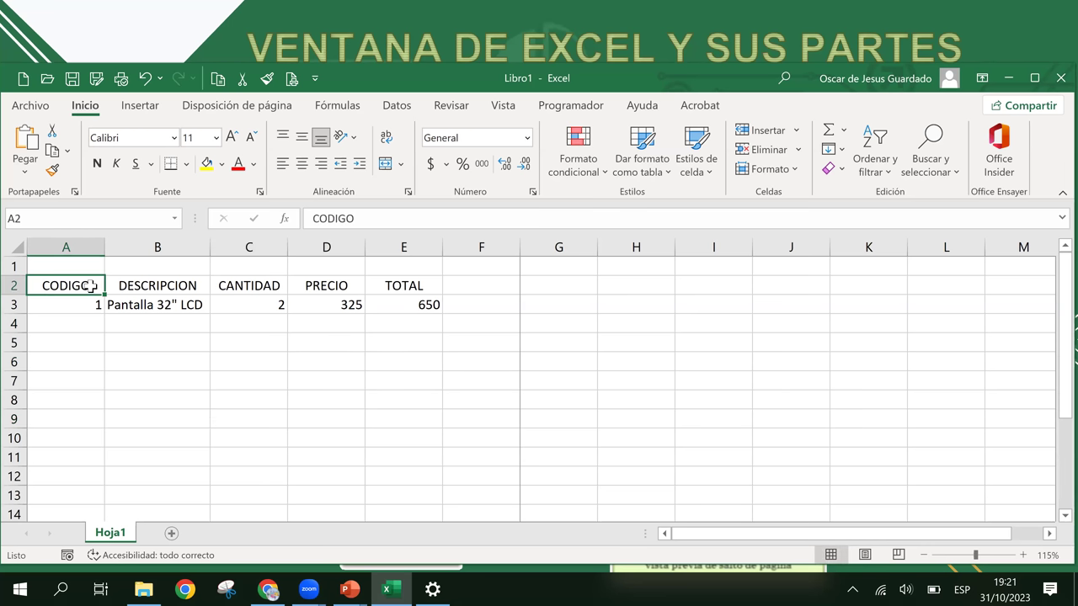
click(133, 289)
click(79, 306)
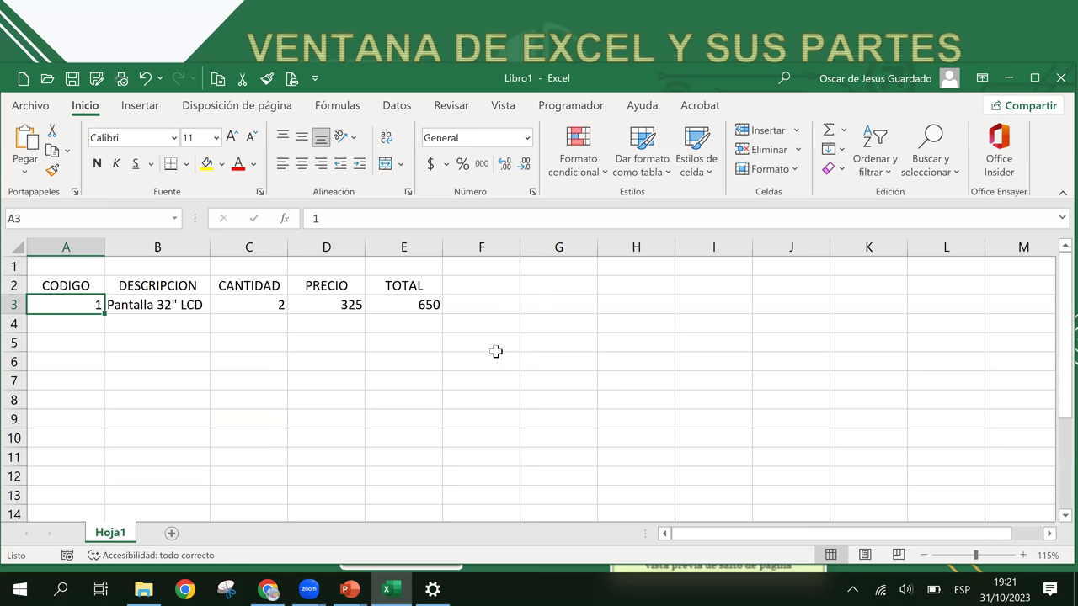
click(402, 317)
key(Left)
key(Left)
key(Left)
key(Up)
key(Up)
- Inspect PRECIO, the quantity, price 325 and the =C3*D3 TOTAL formula in row 3
click(290, 294)
click(244, 303)
click(399, 303)
click(402, 278)
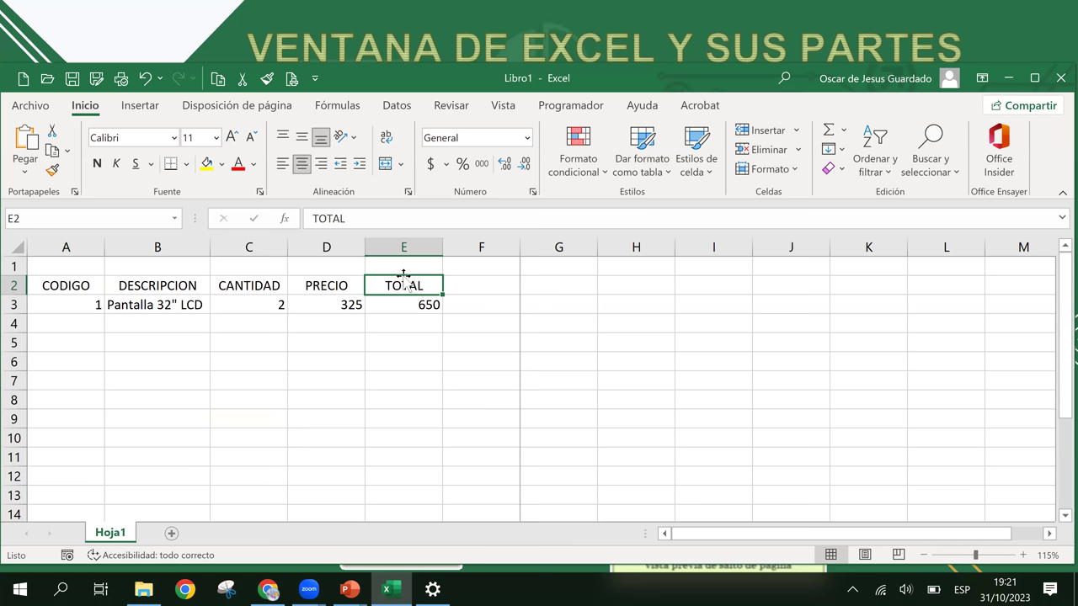
click(308, 312)
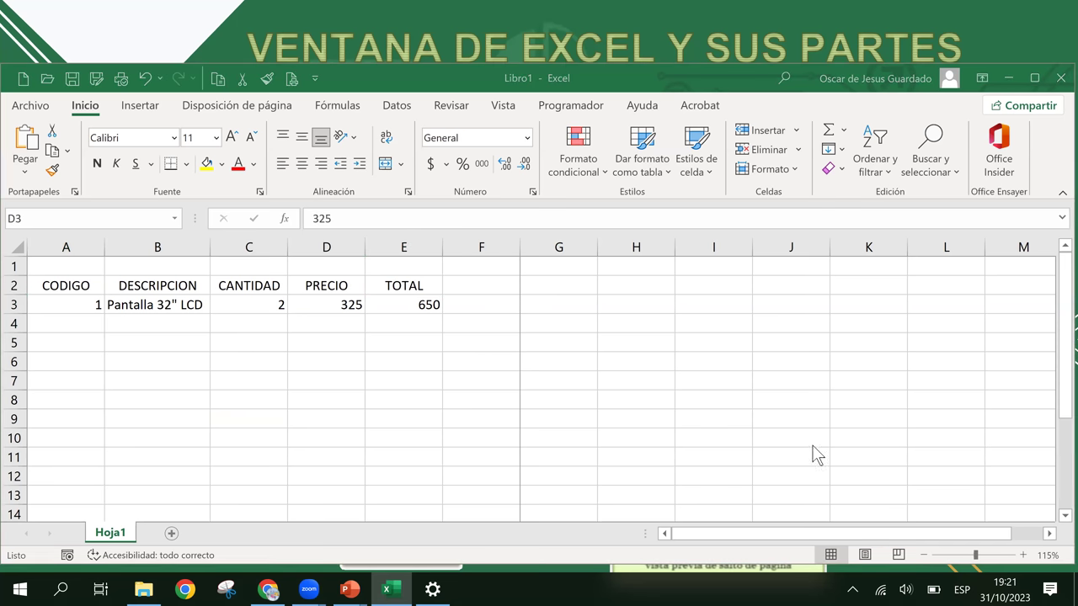
click(327, 288)
click(421, 305)
click(332, 284)
click(341, 304)
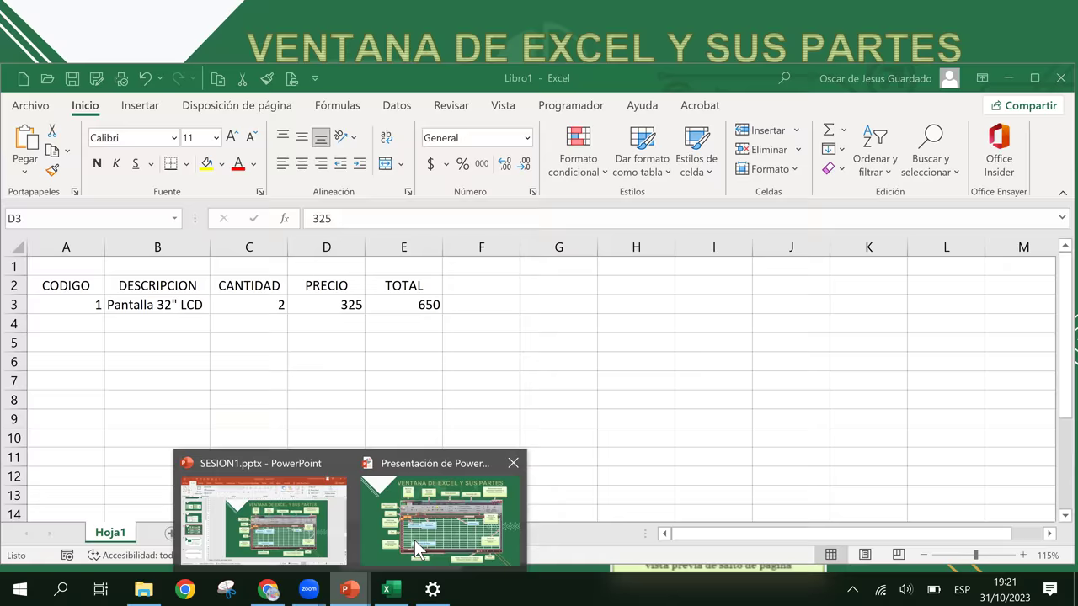
mouse_move(350, 589)
click(414, 540)
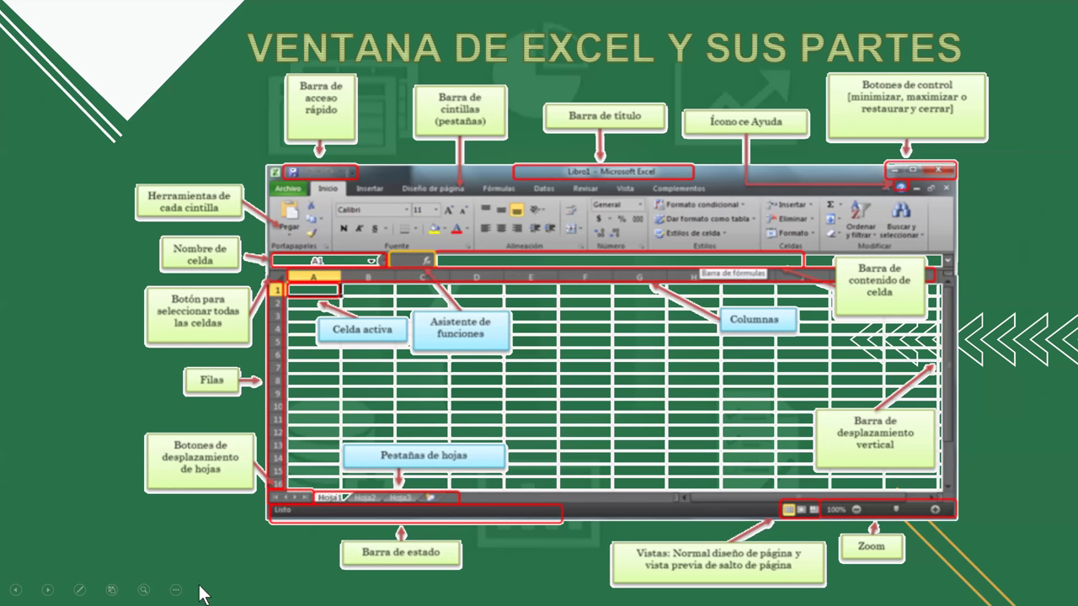
key(alt+Tab)
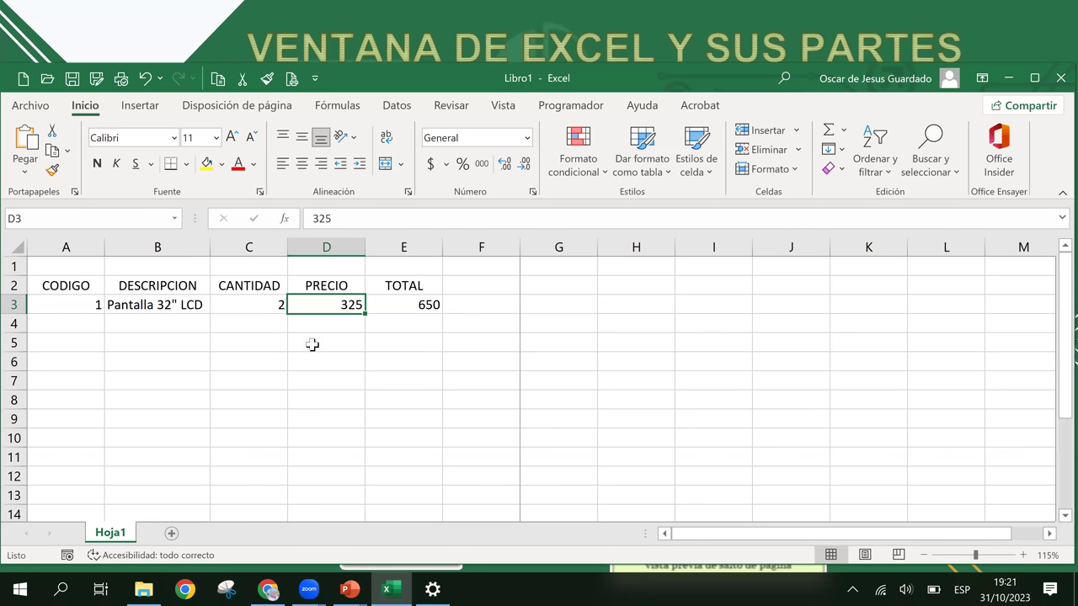
click(255, 360)
click(291, 326)
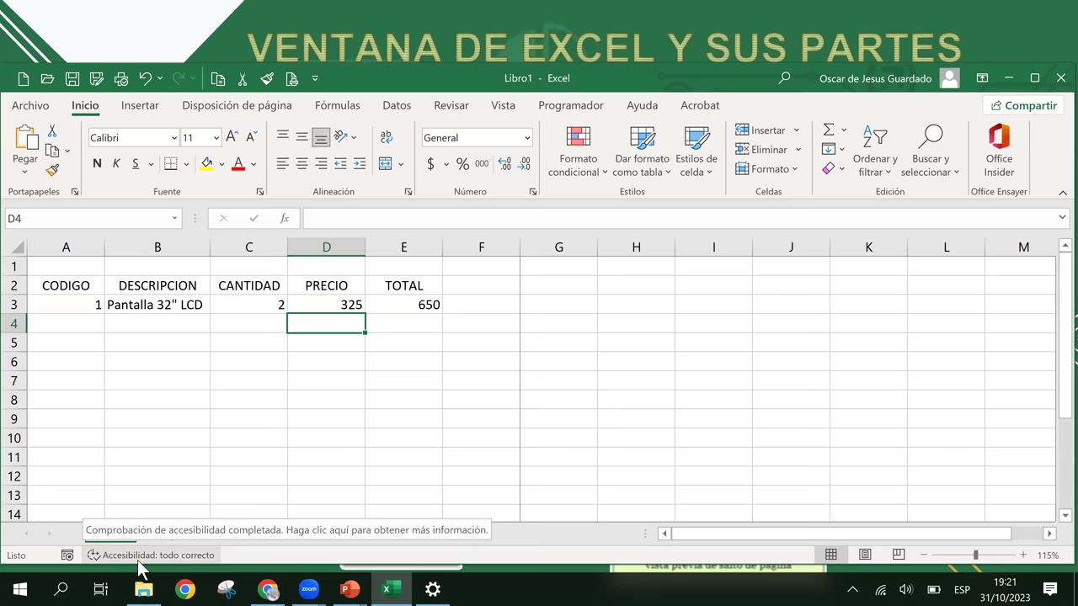
- Enter the sample text SDFSDFS in cell B6
click(202, 419)
click(205, 368)
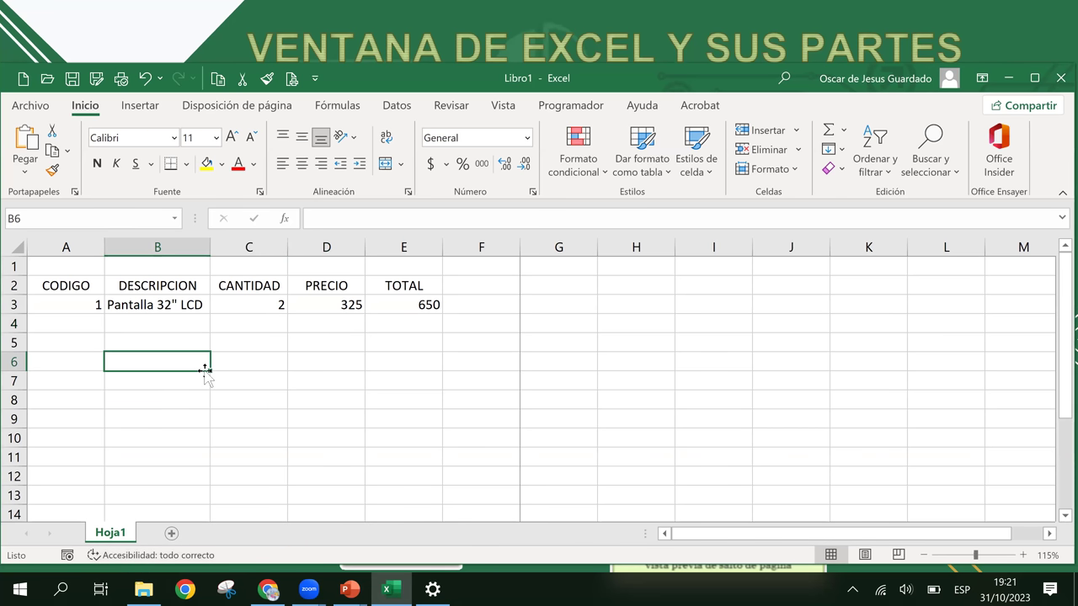
text(SDFSDFS)
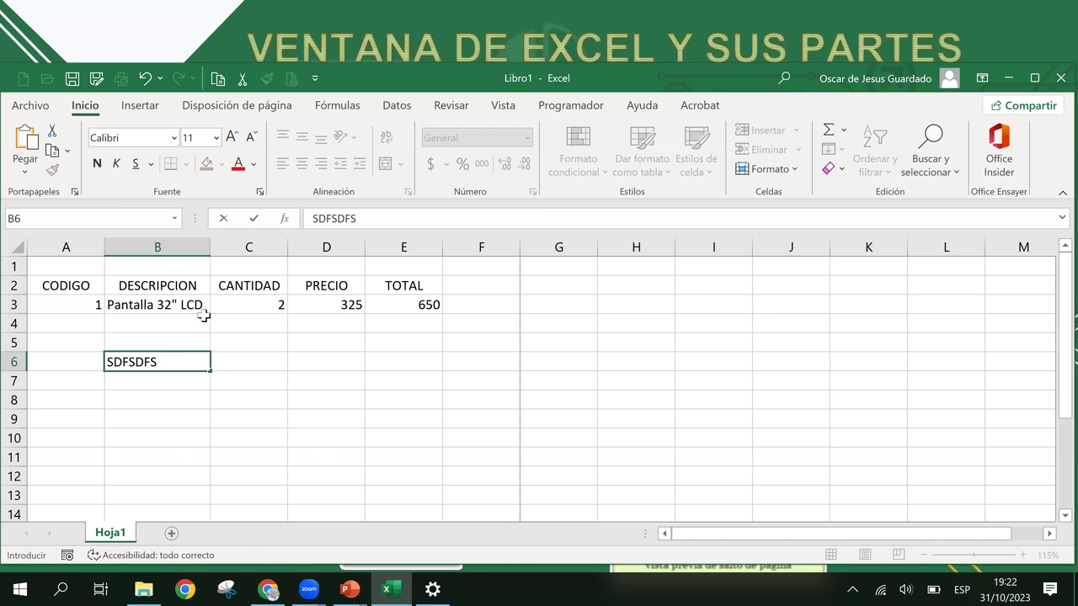
key(Return)
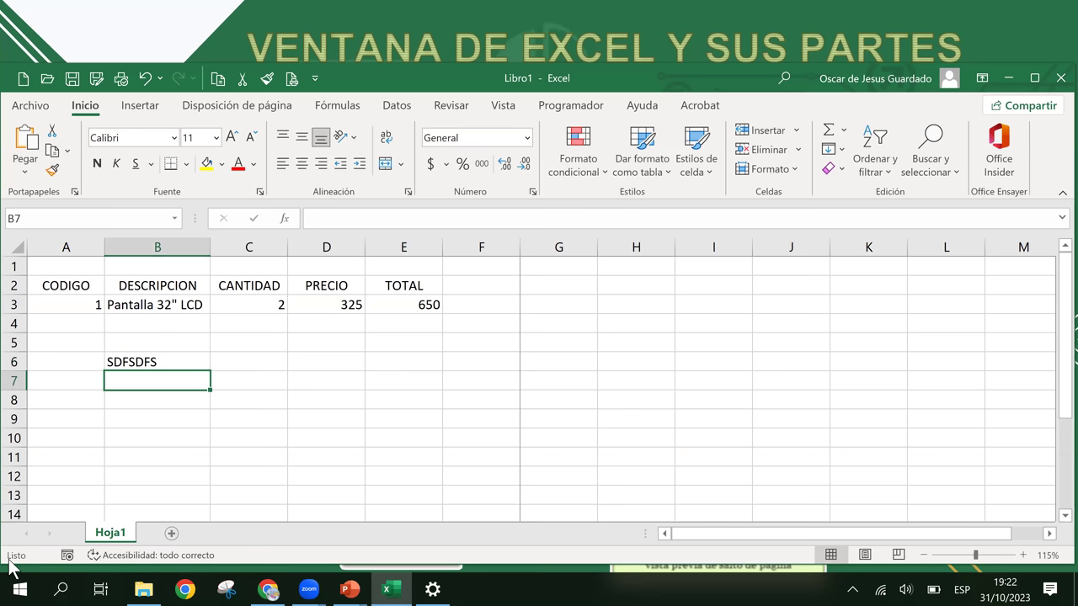
- Reopen B6 for editing, then type HGGJHJ into cell C6
click(166, 358)
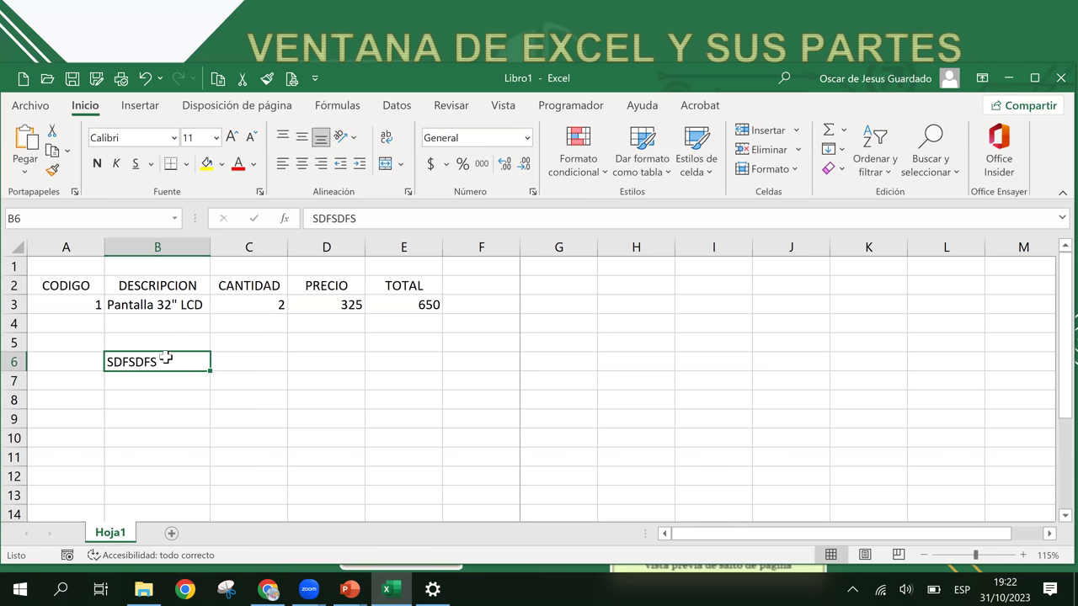
click(200, 419)
click(173, 363)
double_click(174, 362)
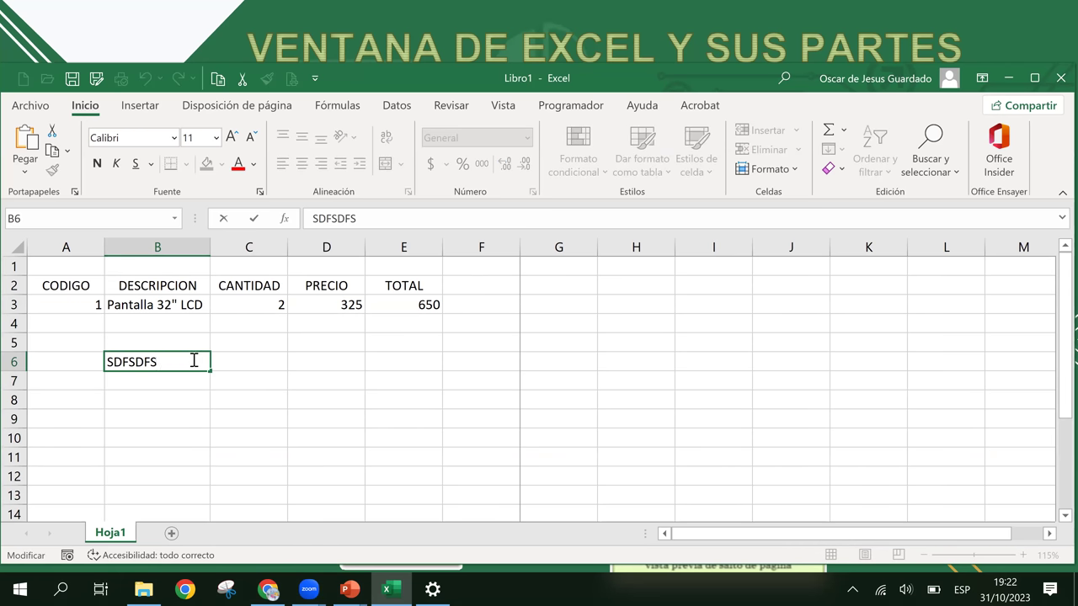
click(185, 405)
click(253, 360)
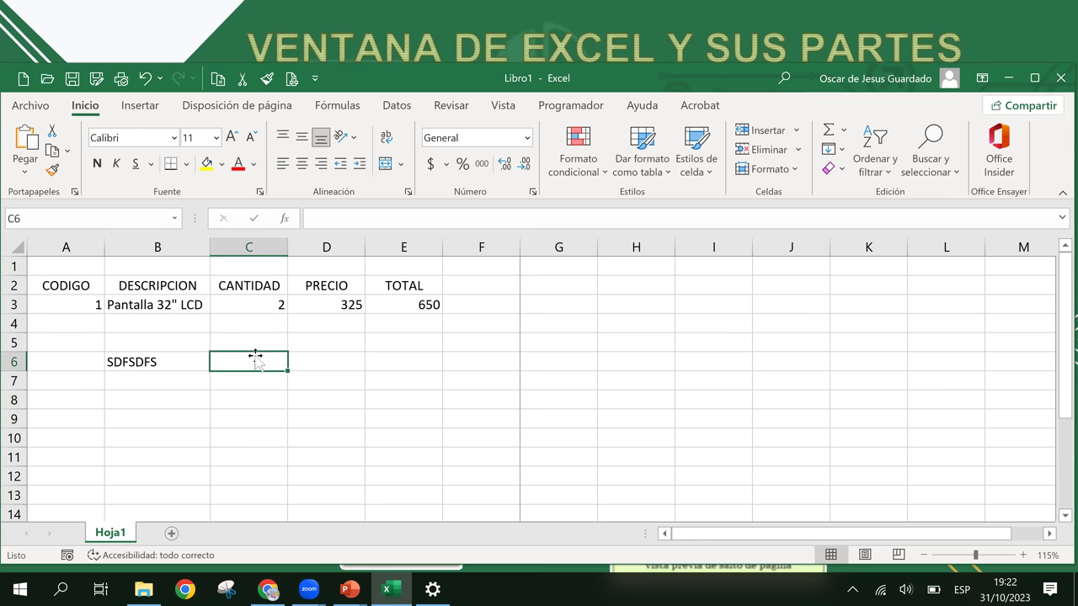
text(HGGJHJ)
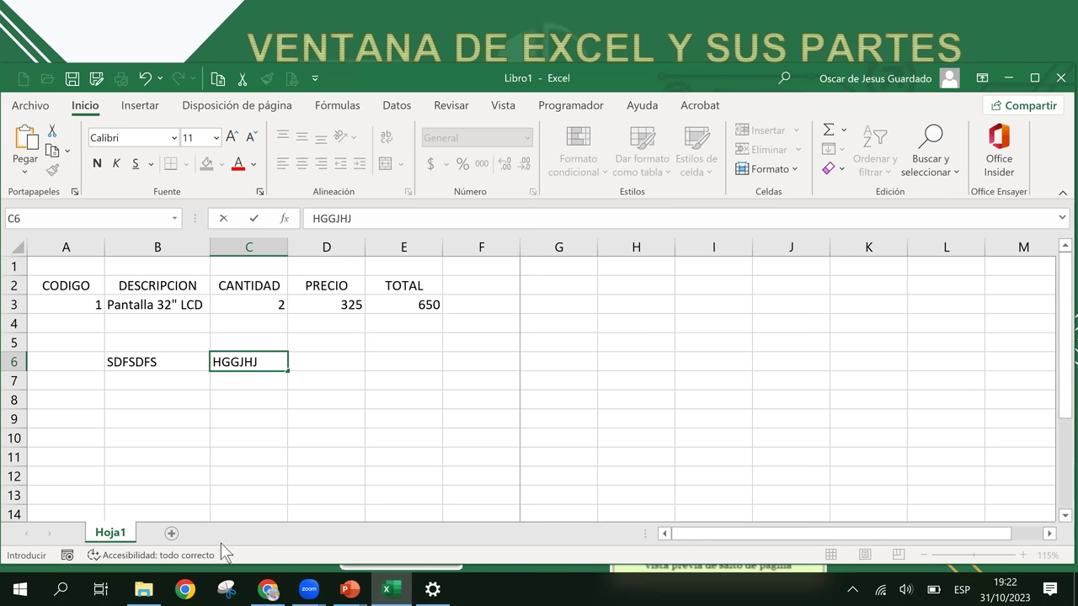
click(351, 591)
click(383, 559)
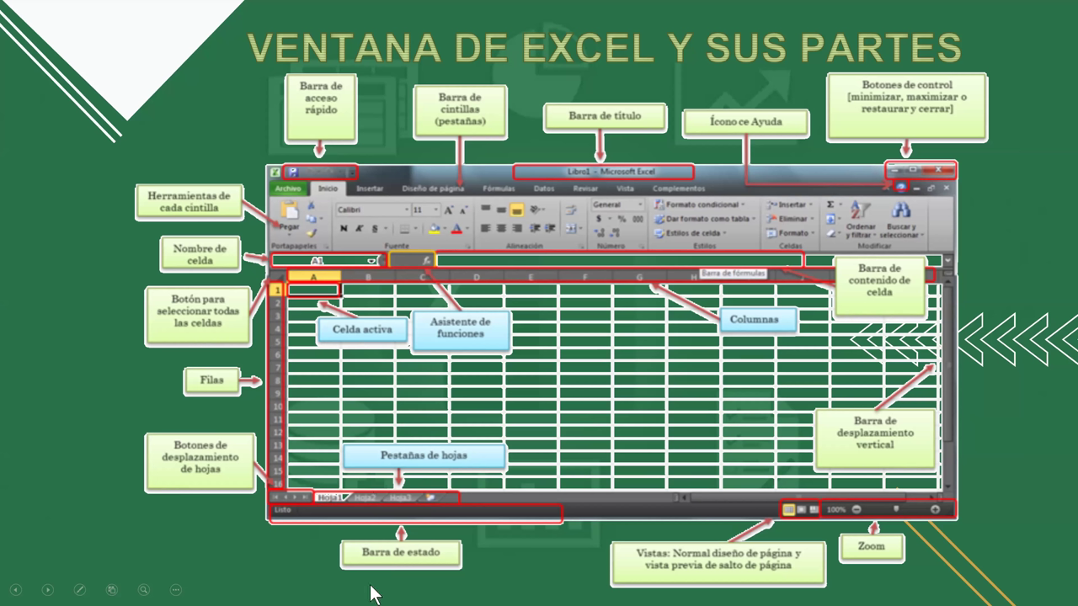
key(alt+Tab)
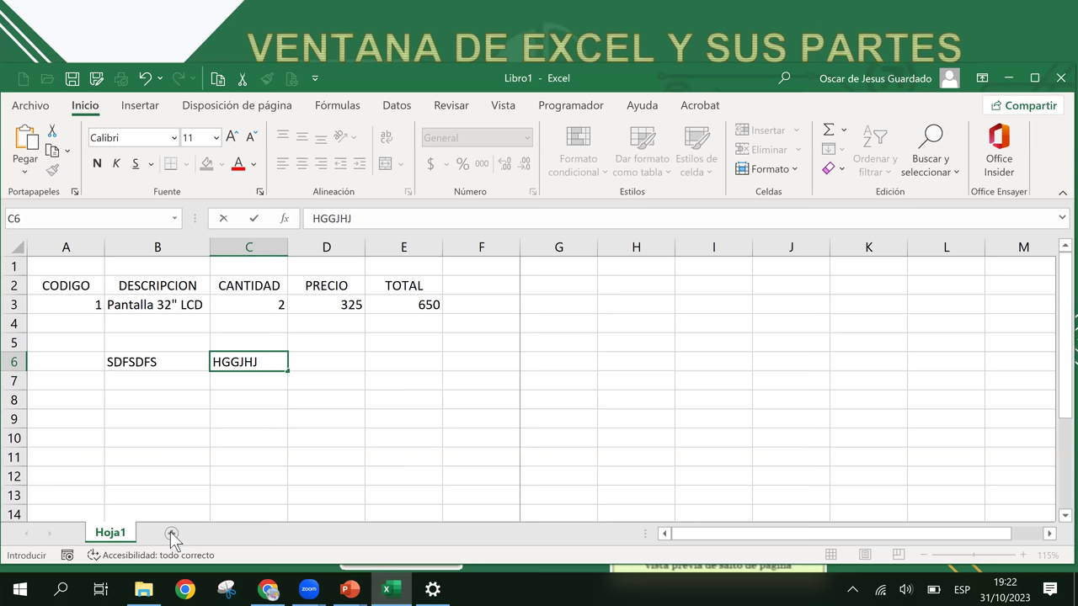
- Commit the C6 entry and add two new sheets to the workbook
click(304, 397)
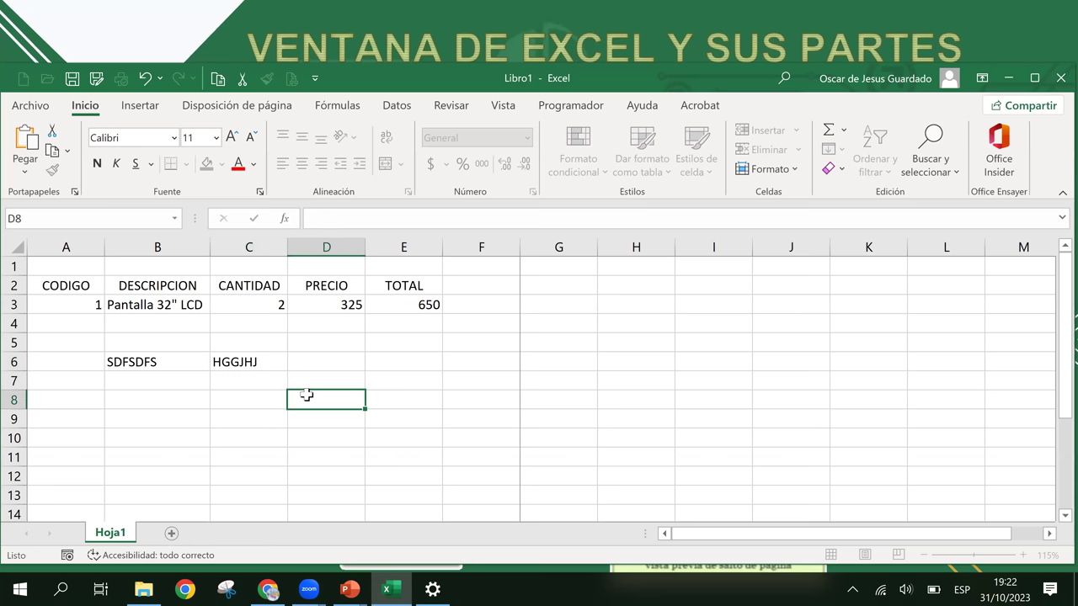
click(174, 534)
click(222, 532)
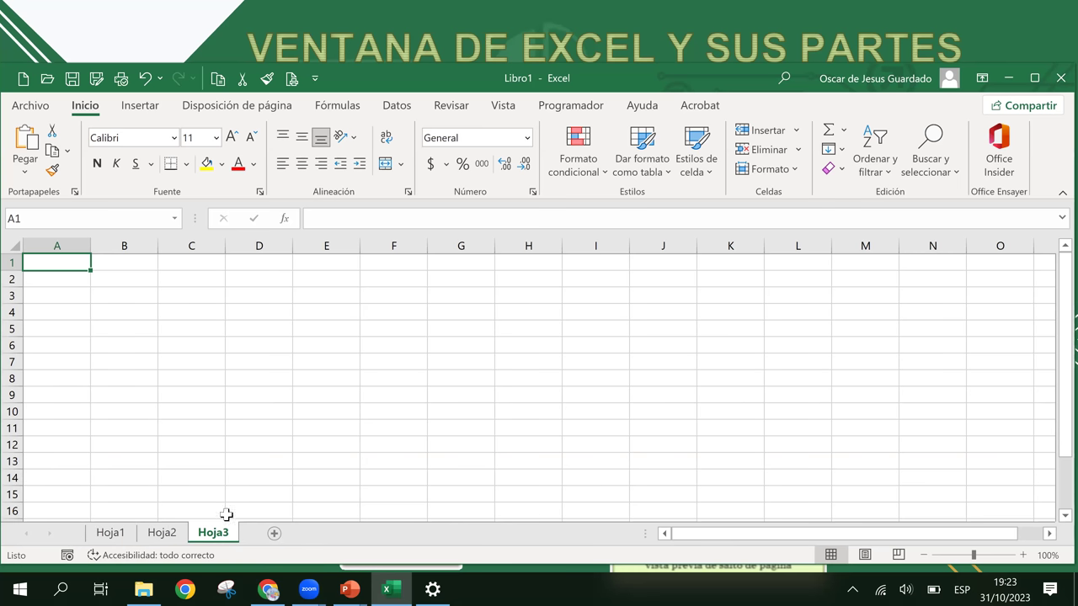
click(122, 396)
click(69, 410)
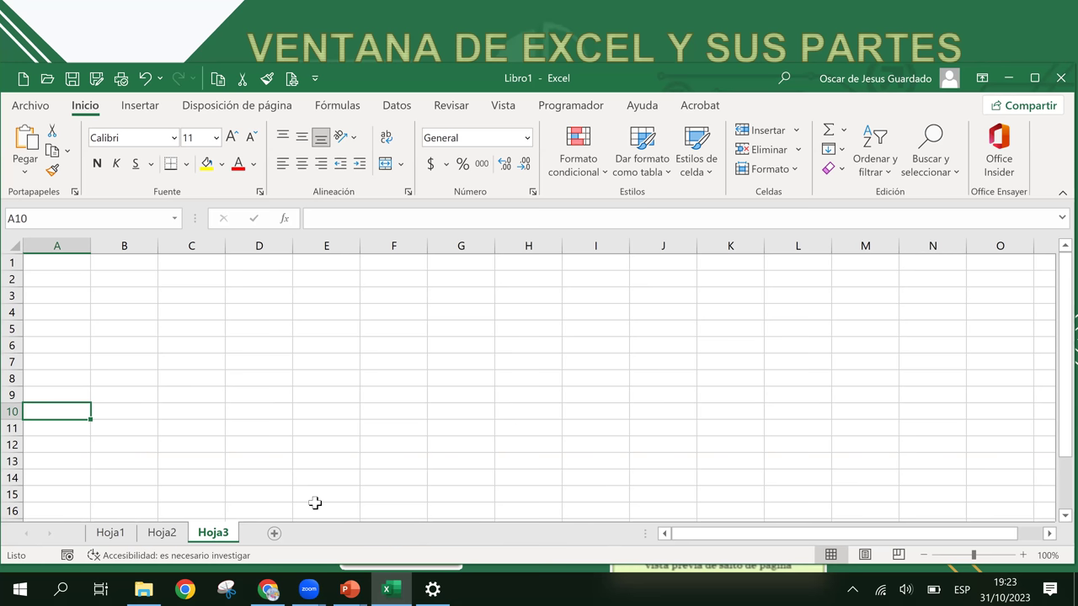
- Cycle through Hoja1, Hoja2 and Hoja3 with Ctrl+PageUp/PageDown, ending on Hoja1
key(ctrl+Page_Up)
key(ctrl+Page_Up)
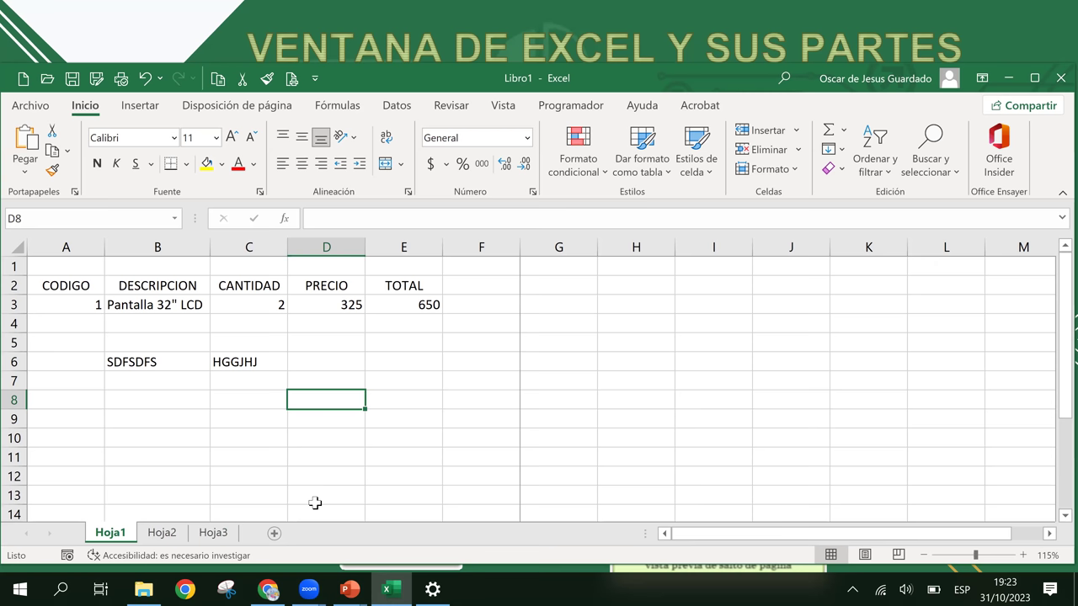
key(ctrl+Page_Down)
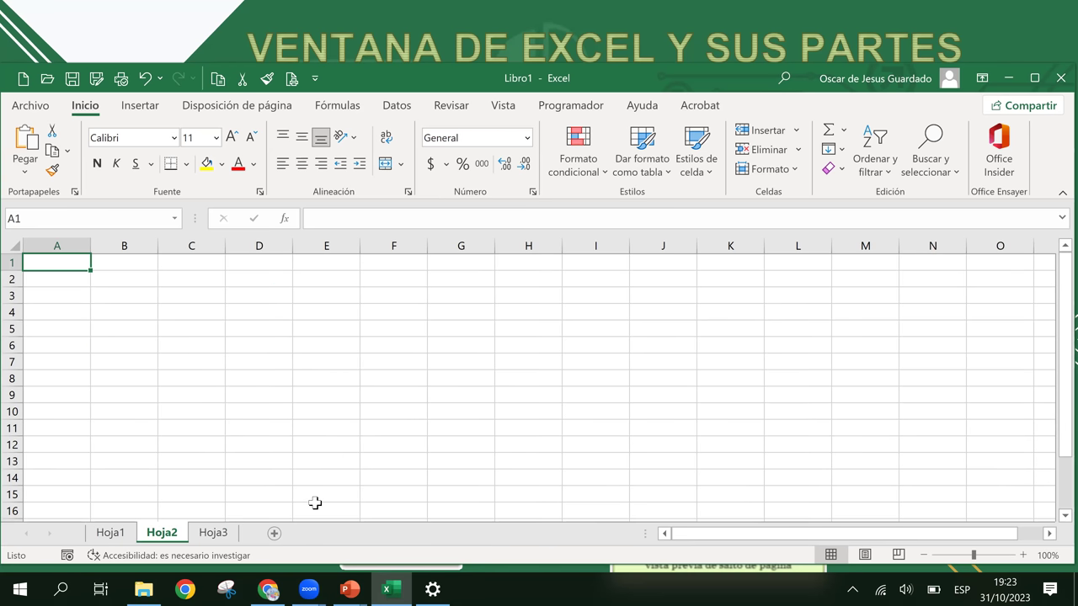
key(ctrl+Page_Down)
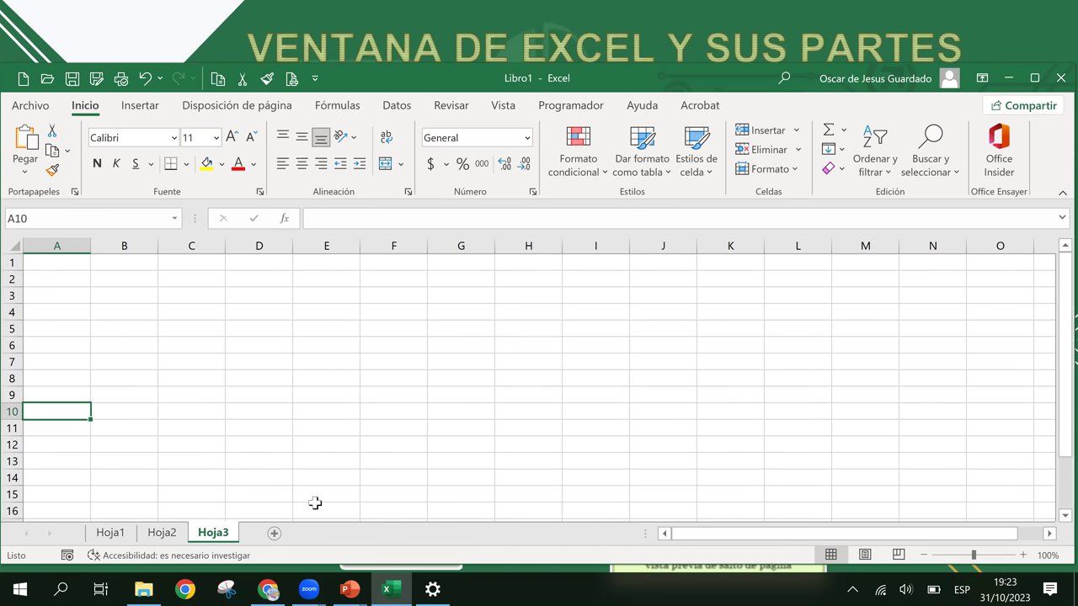
key(ctrl+Page_Up)
key(ctrl+Page_Up)
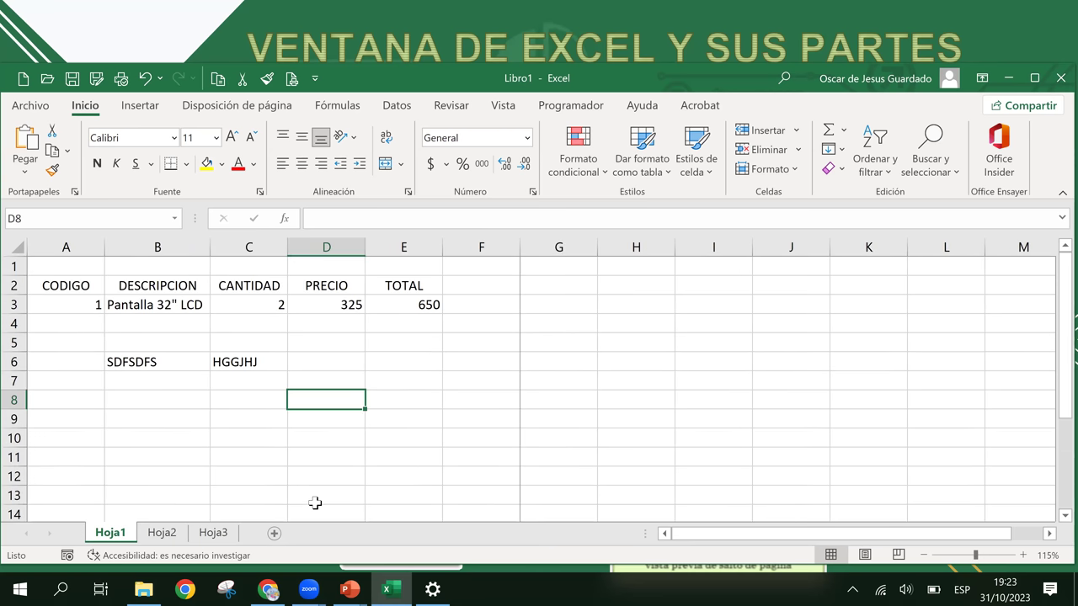
key(ctrl+Page_Down)
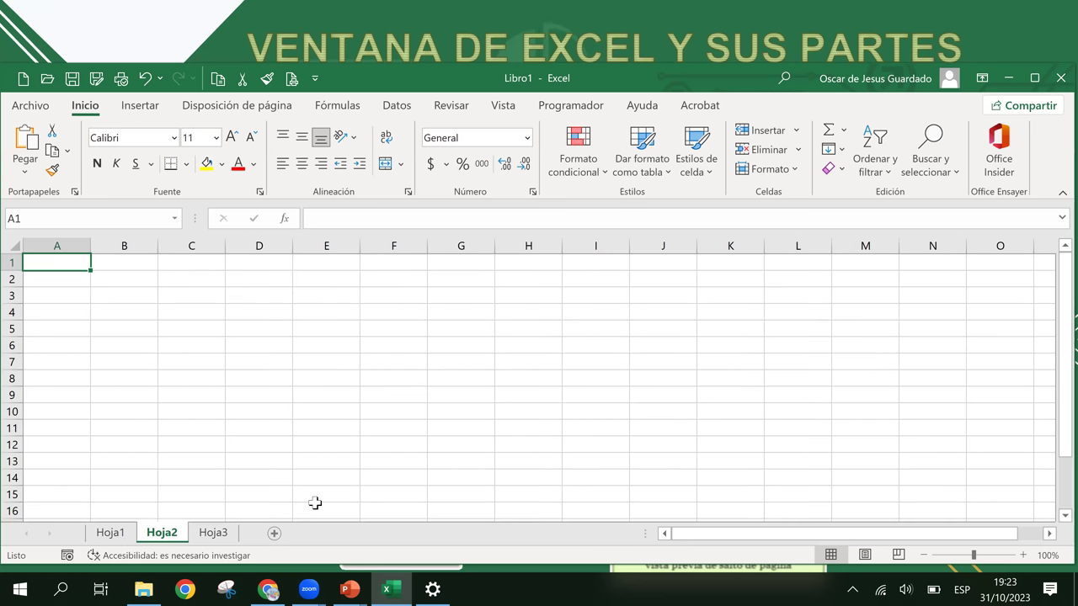
key(ctrl+Page_Up)
key(ctrl+Page_Down)
key(ctrl+Page_Down)
key(ctrl+Page_Up)
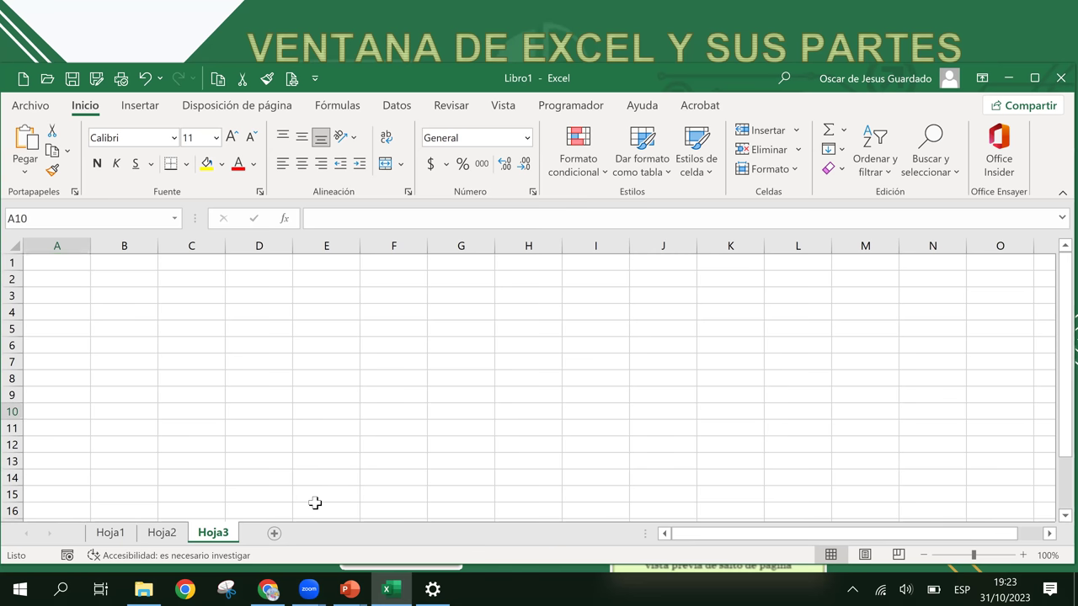
key(ctrl+Page_Up)
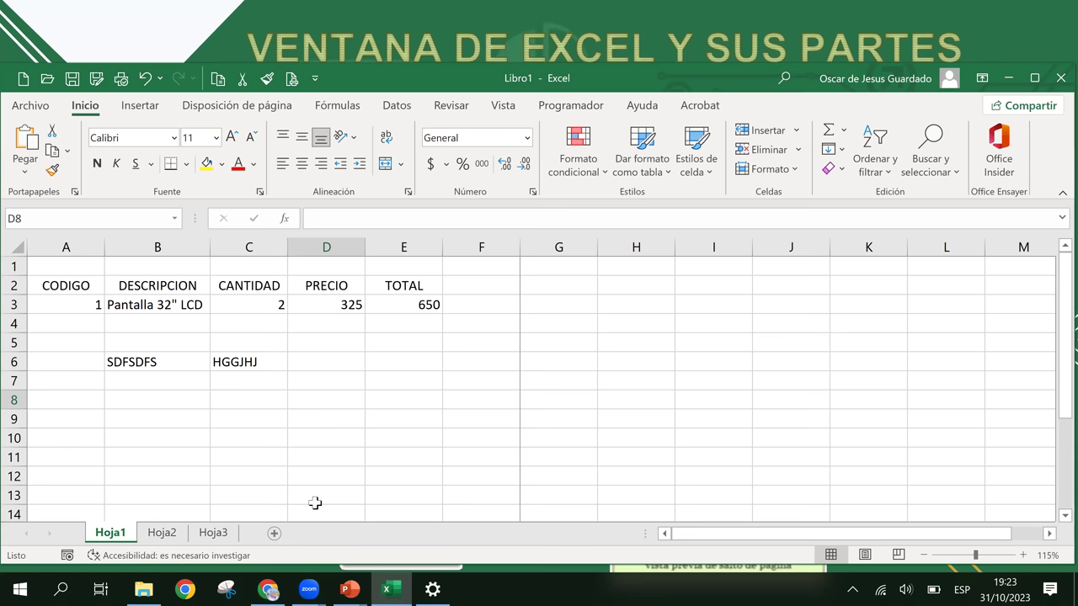
key(ctrl+Page_Down)
key(ctrl+Page_Down)
key(ctrl+Page_Up)
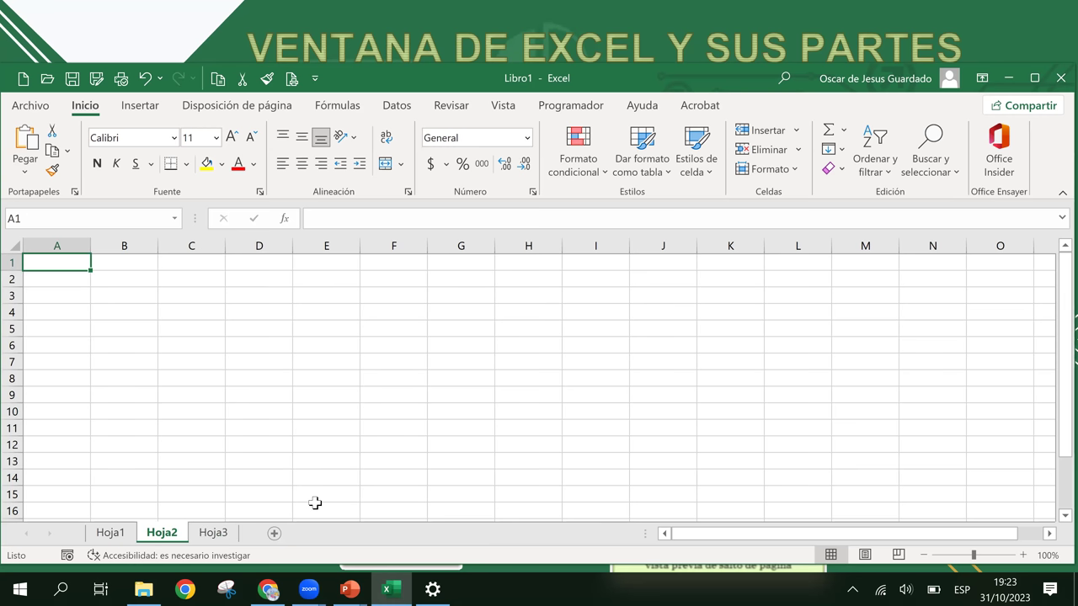
key(ctrl+Page_Up)
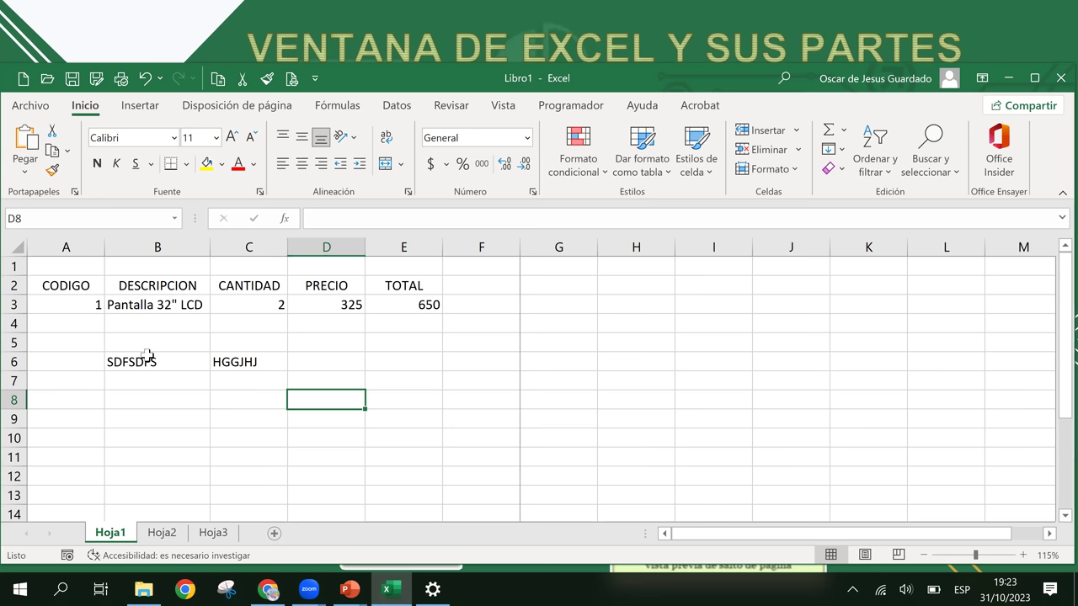
- Clear the stray SDFSDFS and HGGJHJ text from row 6 (B6:D6)
drag(147, 355, 300, 357)
key(Delete)
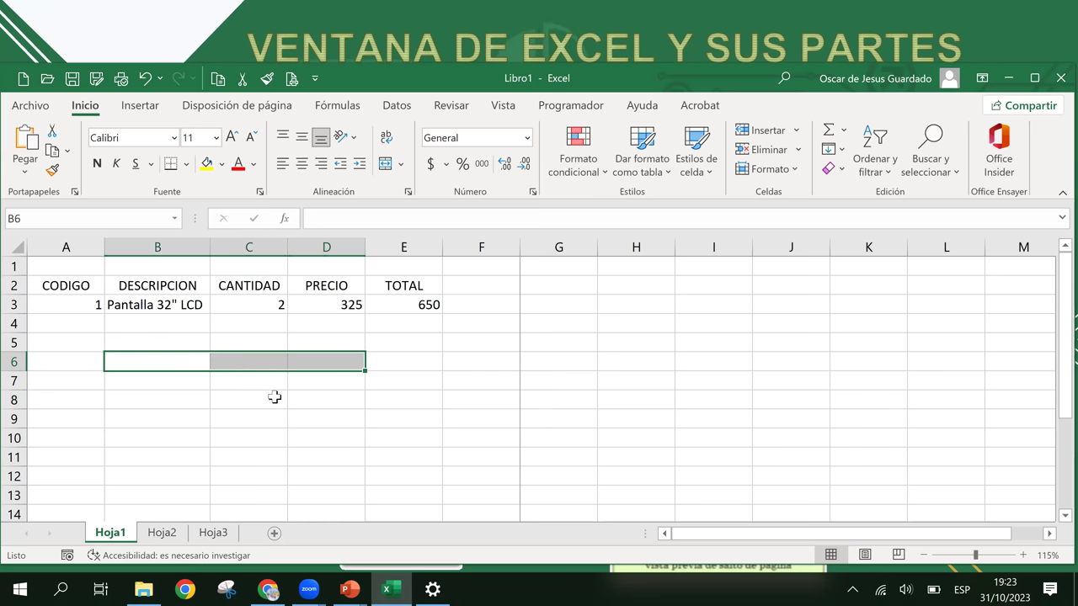
click(274, 397)
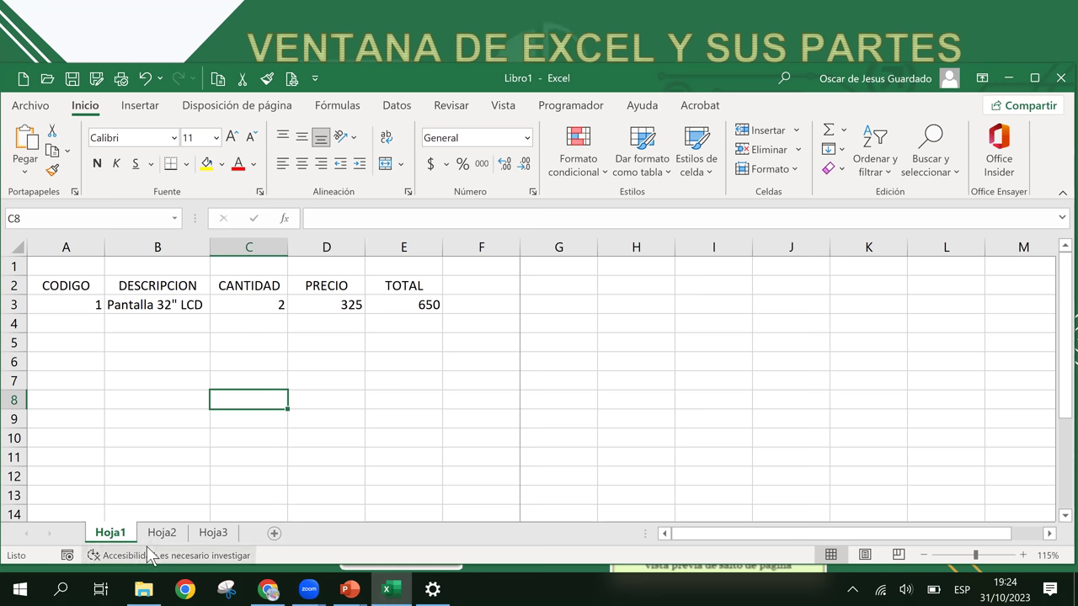
click(351, 592)
mouse_move(350, 588)
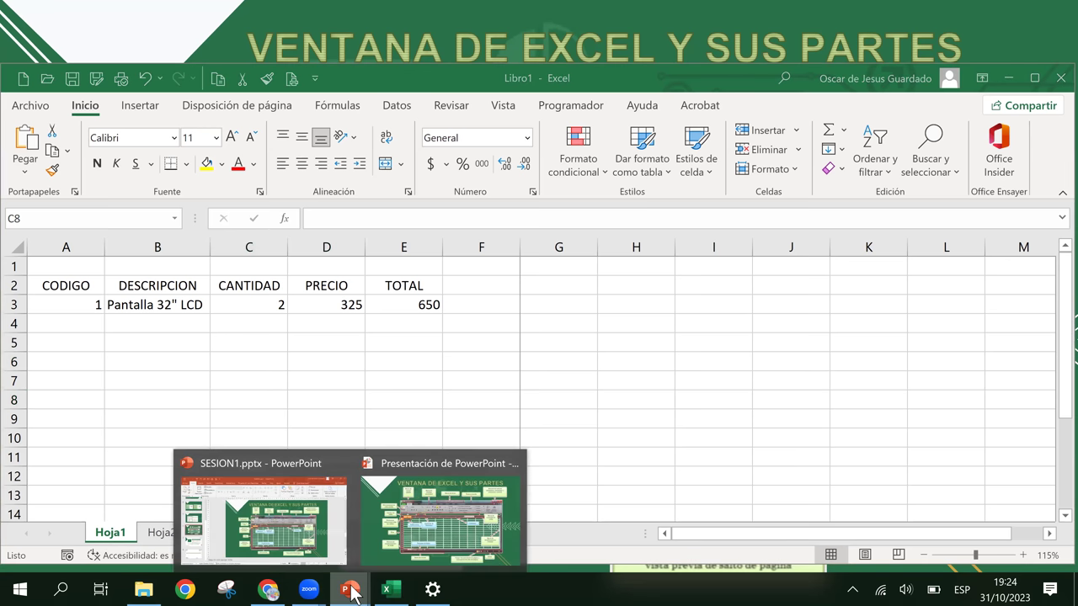
click(441, 523)
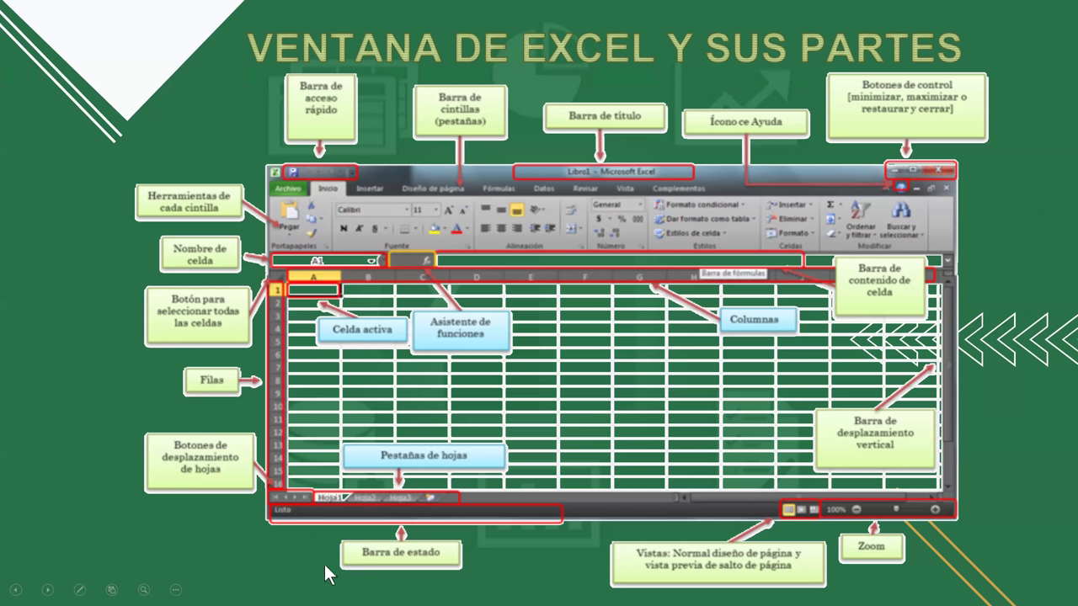
key(alt+Tab)
key(alt+Tab)
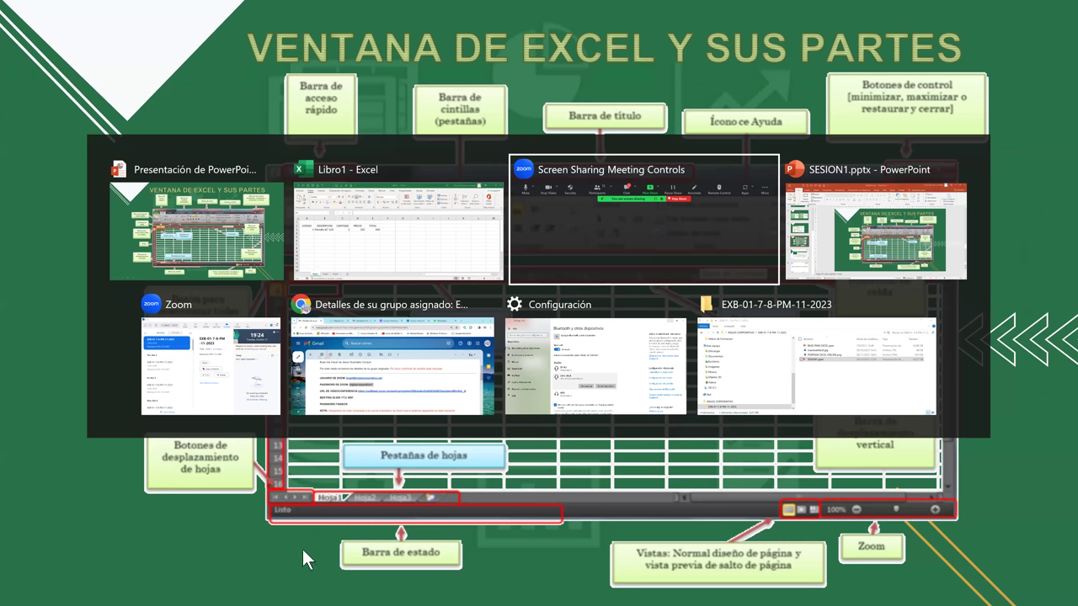
key(alt+Tab)
key(alt+Tab)
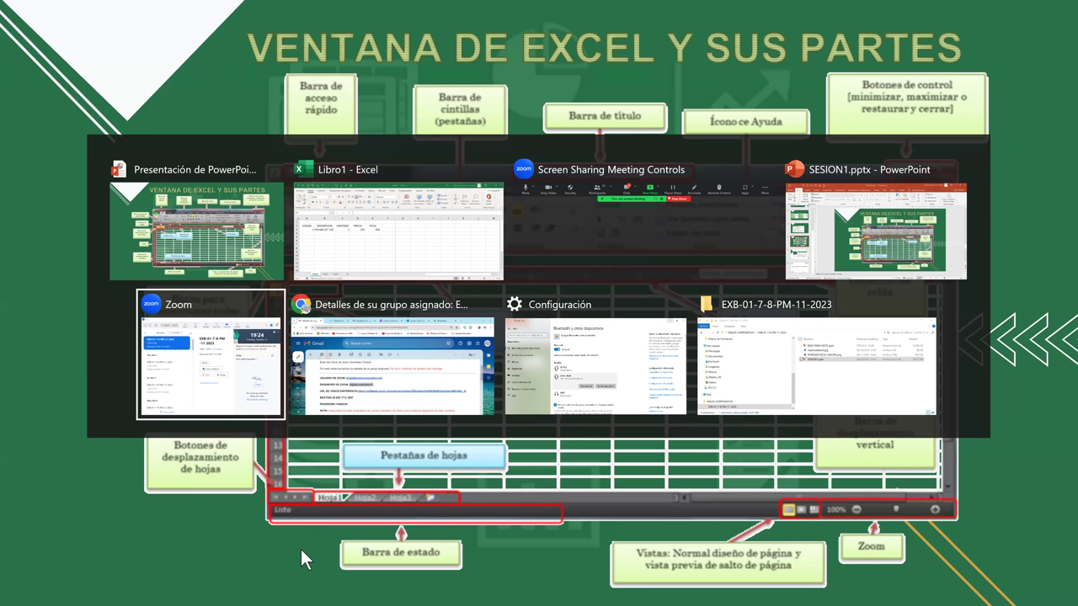
key(alt+Tab)
key(alt+Tab)
key(alt+Tab)
key(alt+Tab)
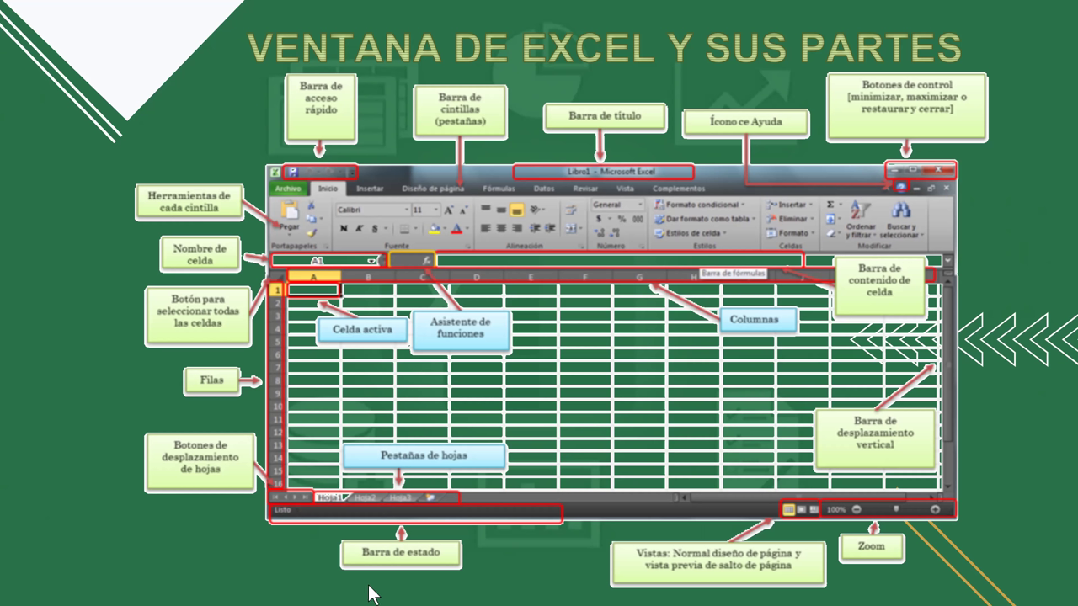
key(alt+Tab)
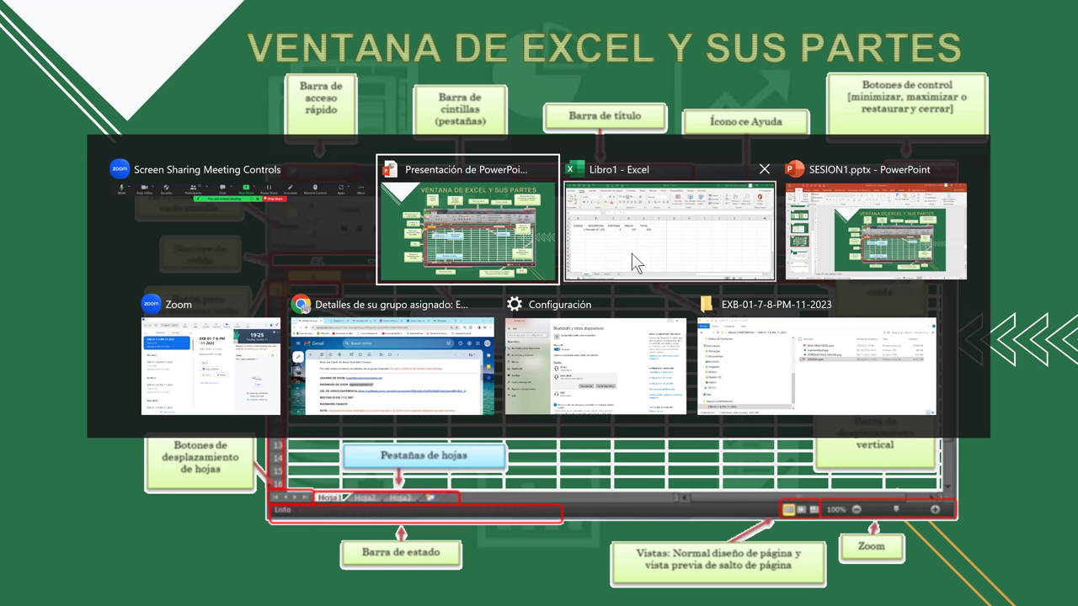
click(645, 250)
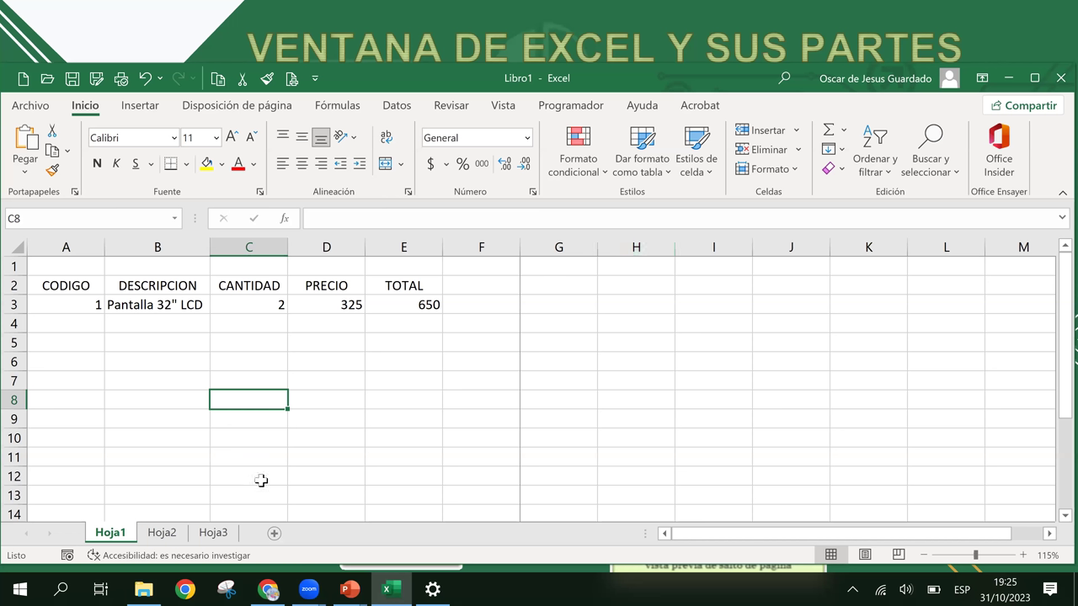
key(ctrl+Down)
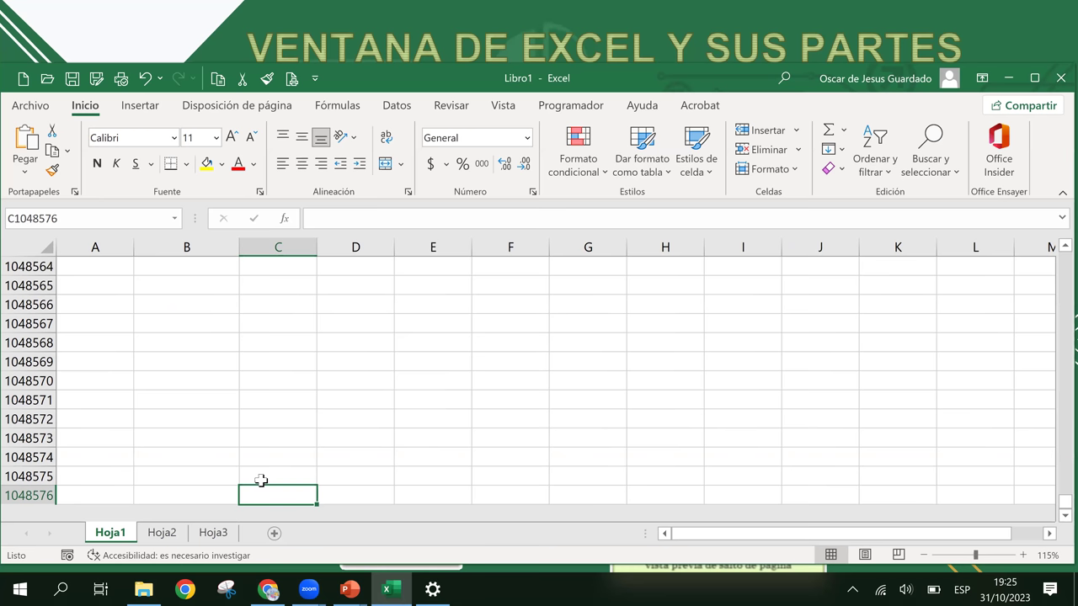
key(ctrl+Up)
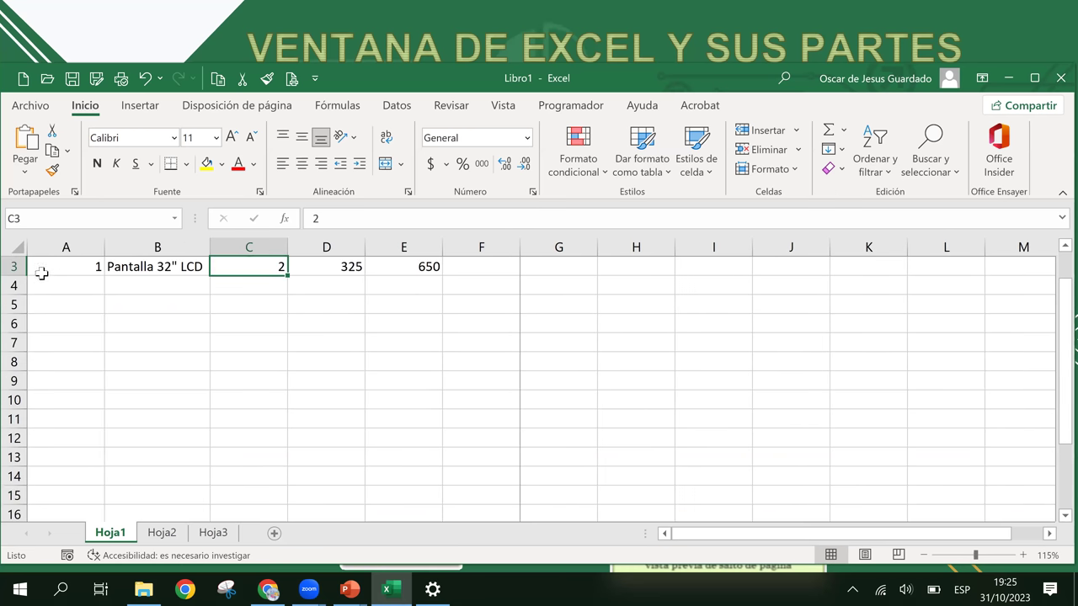
click(14, 305)
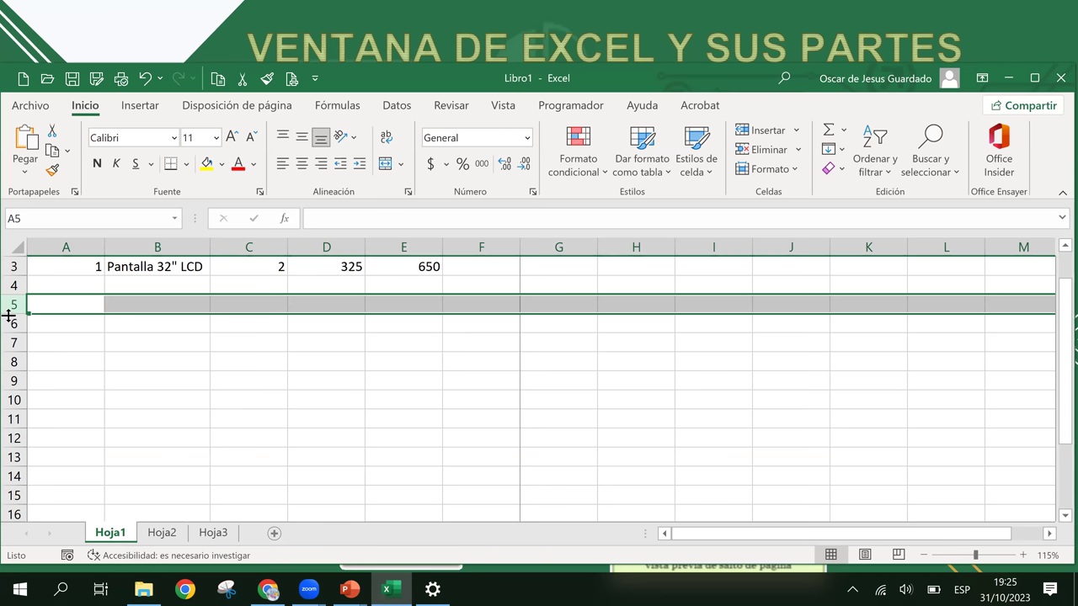
click(41, 283)
click(80, 330)
click(85, 307)
click(67, 285)
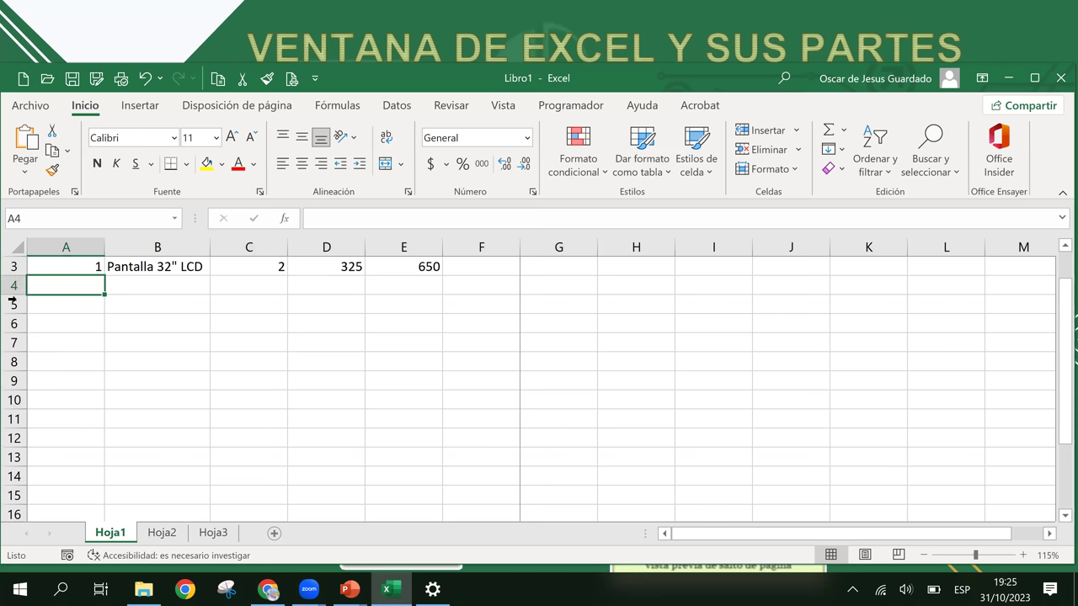
click(350, 589)
click(408, 534)
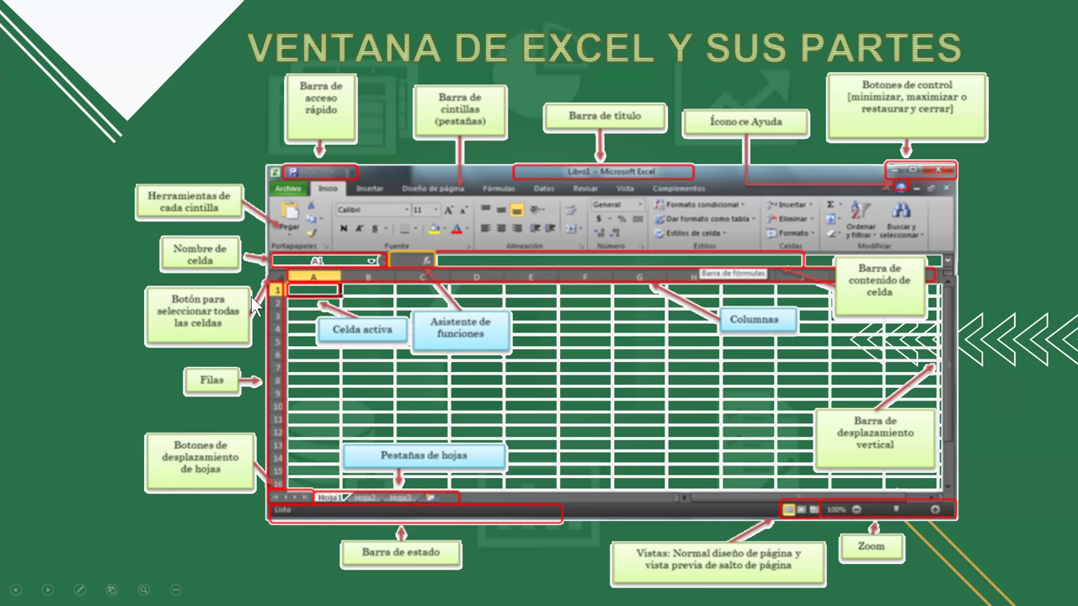
key(alt+Tab)
click(395, 234)
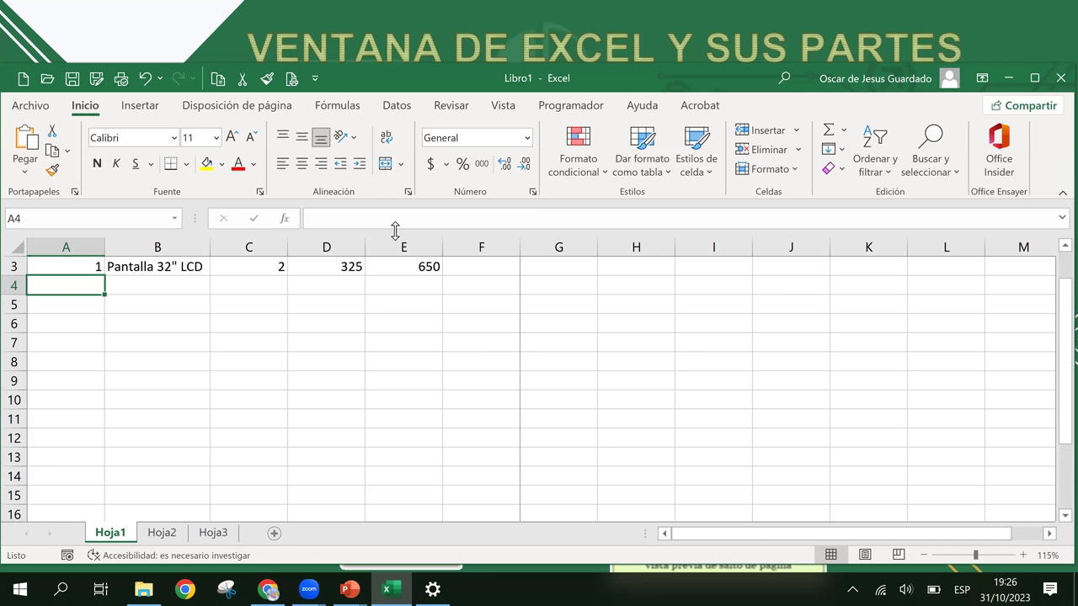
click(7, 244)
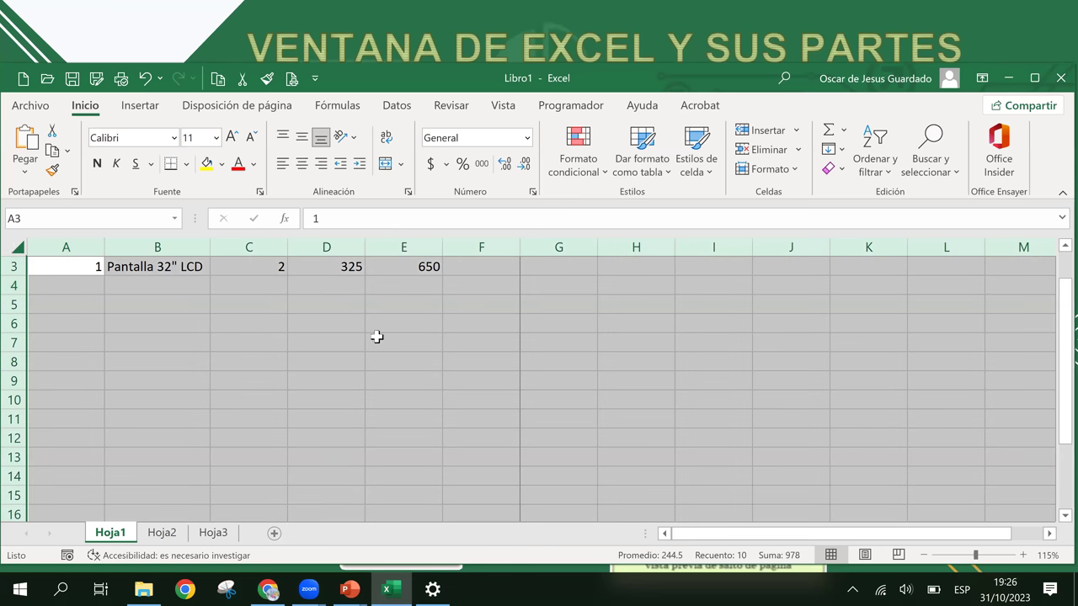
click(377, 336)
click(9, 245)
scroll(683, 494, down, 1)
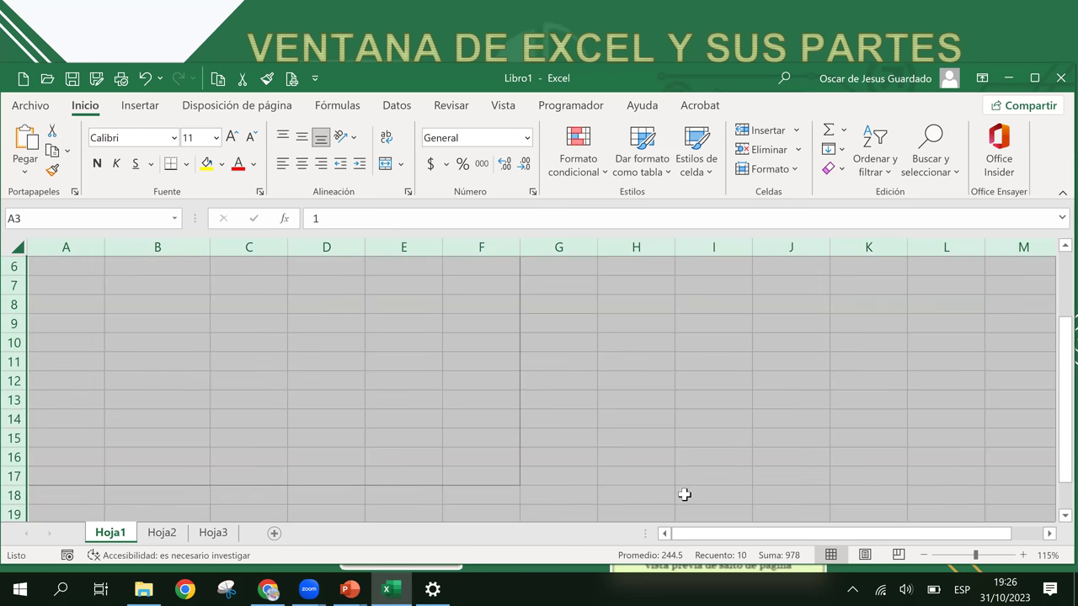
scroll(683, 494, up, 2)
key(Delete)
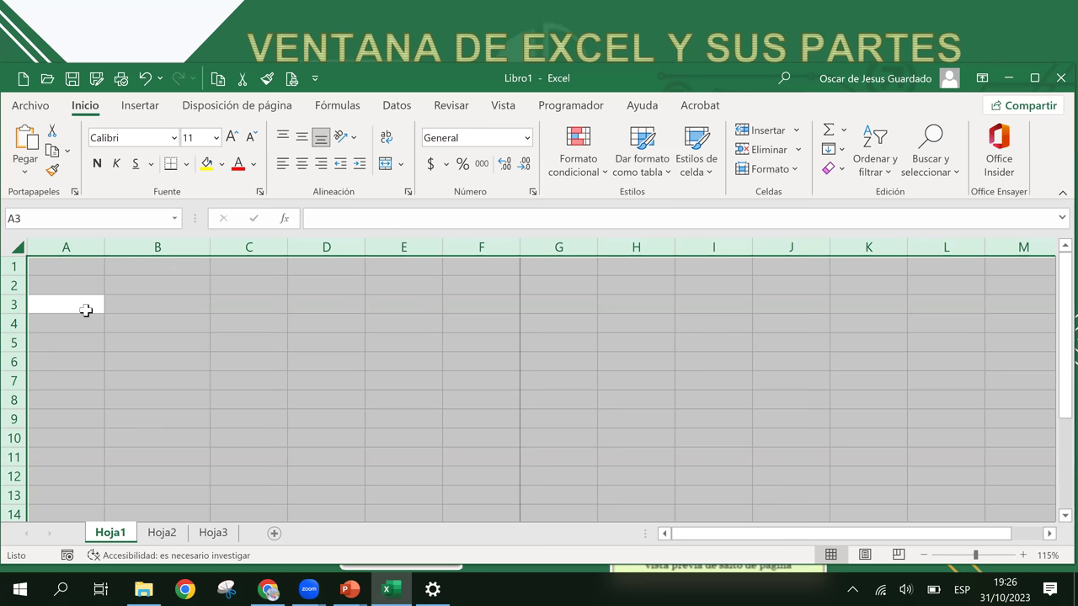
key(ctrl+z)
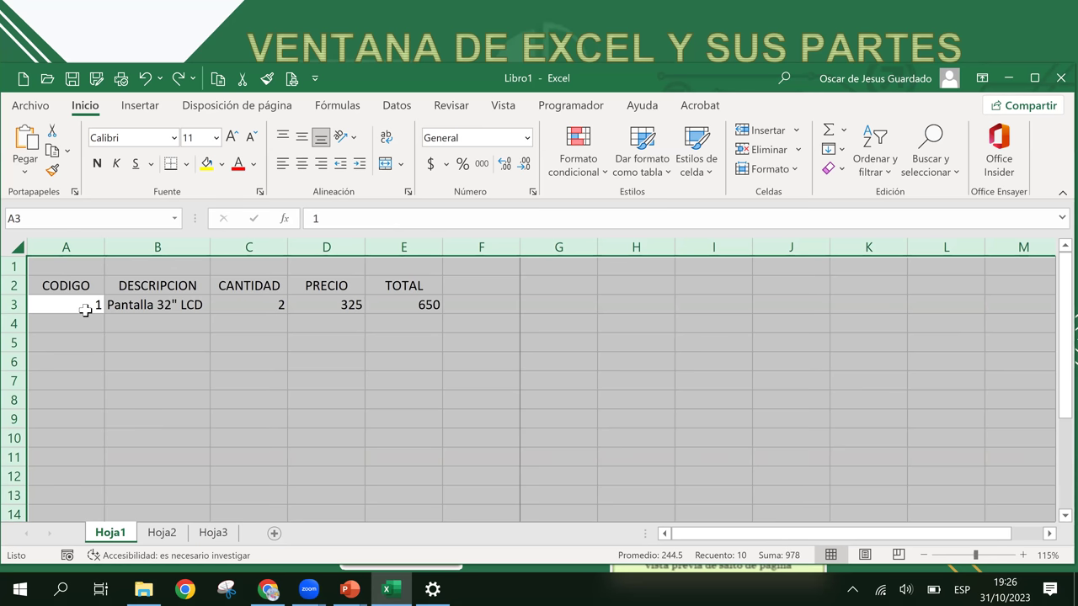
click(277, 344)
click(79, 267)
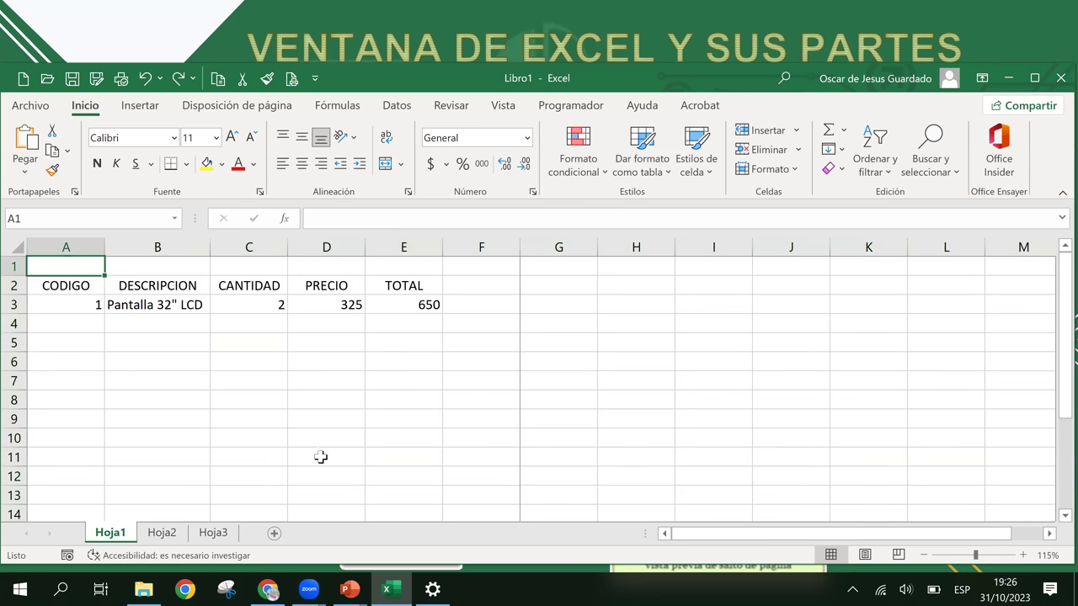
click(349, 413)
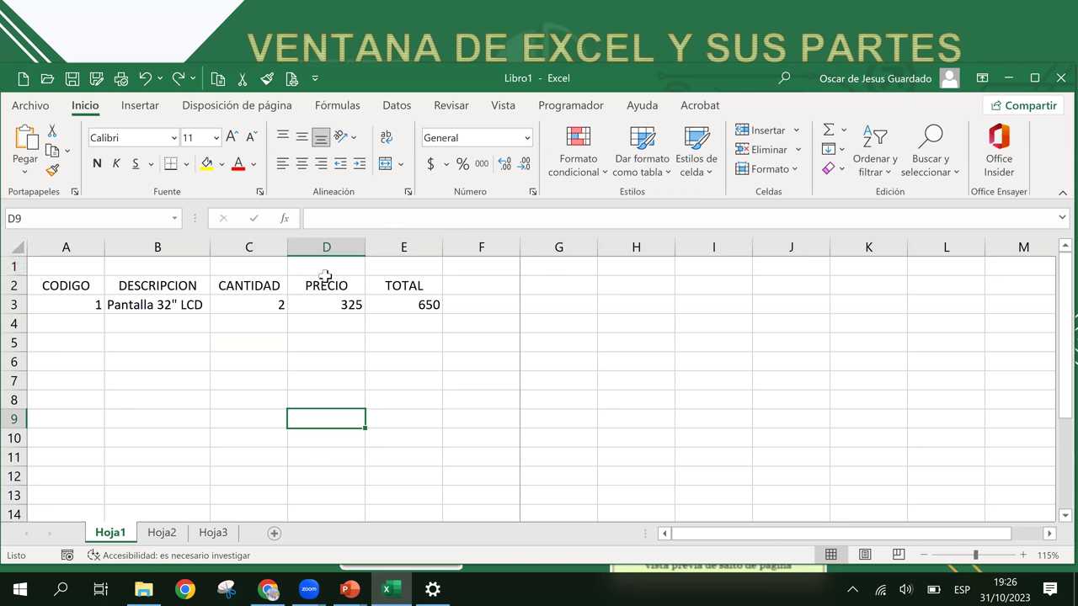
click(358, 305)
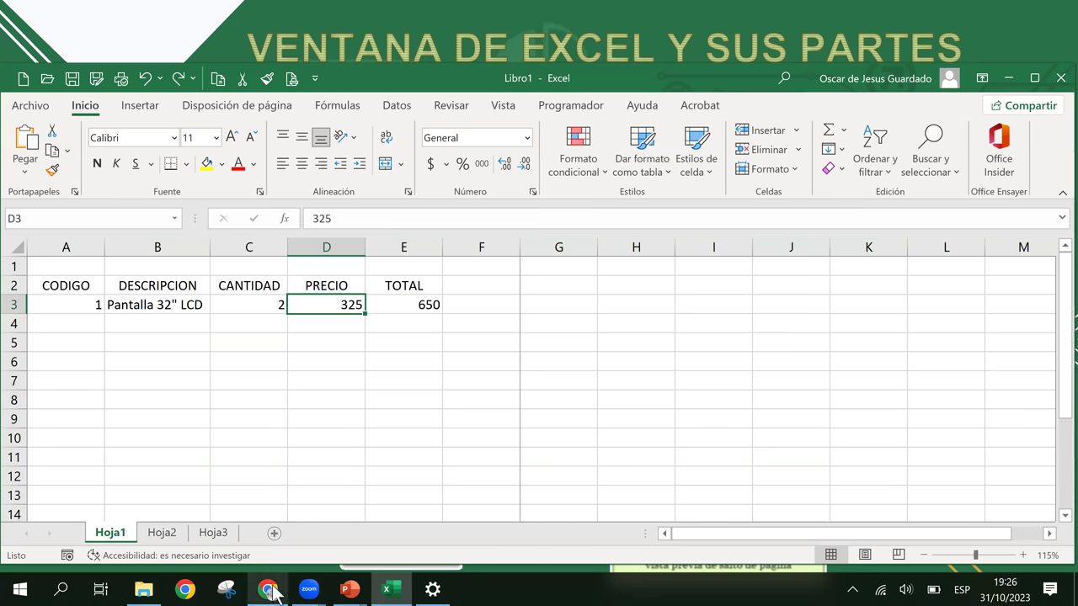
click(349, 591)
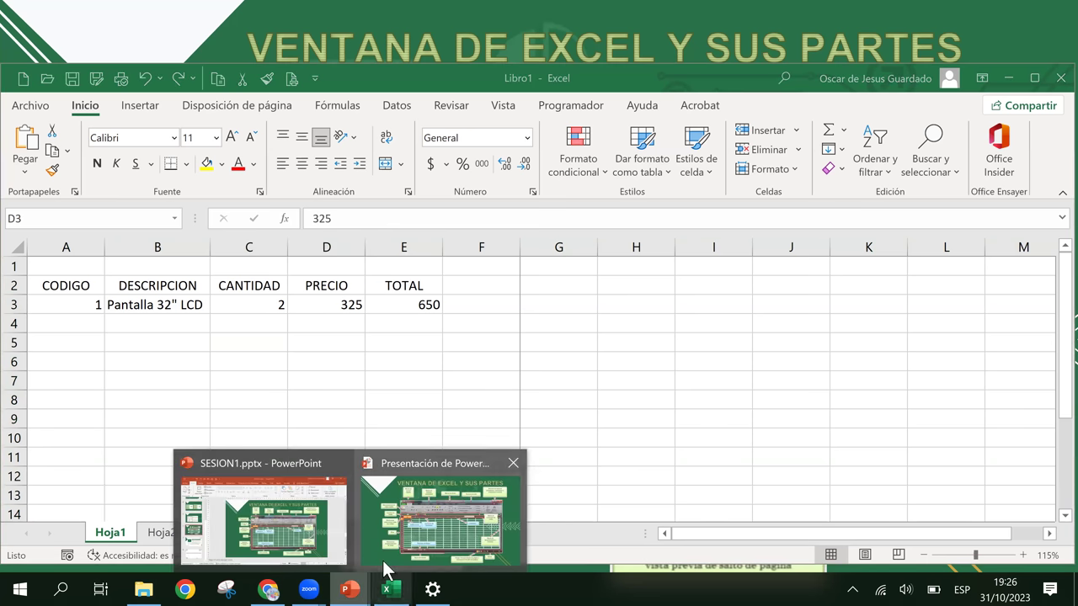
click(383, 563)
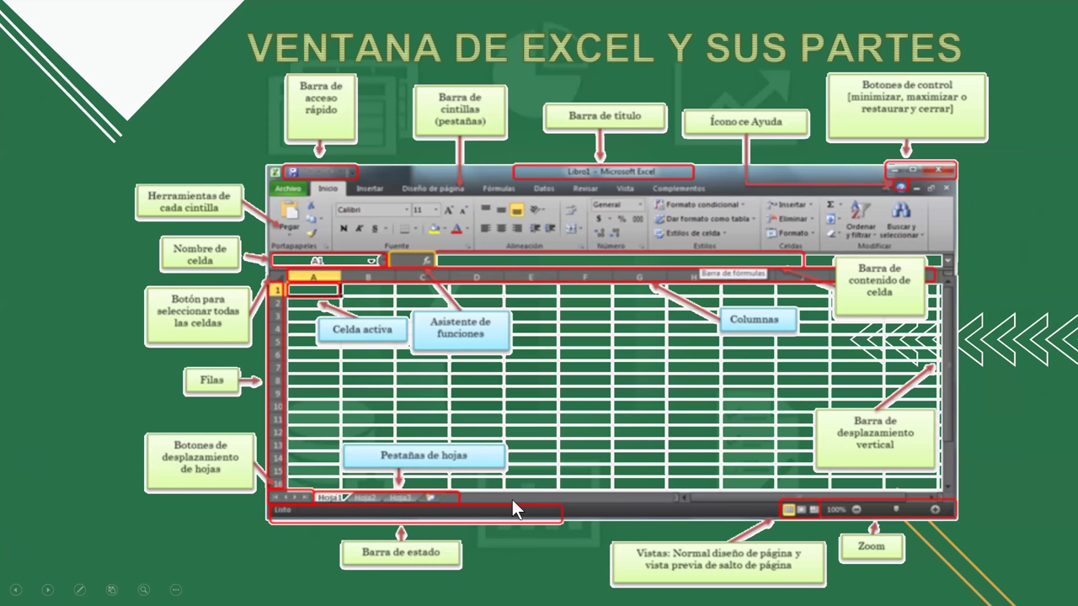
key(alt+Tab)
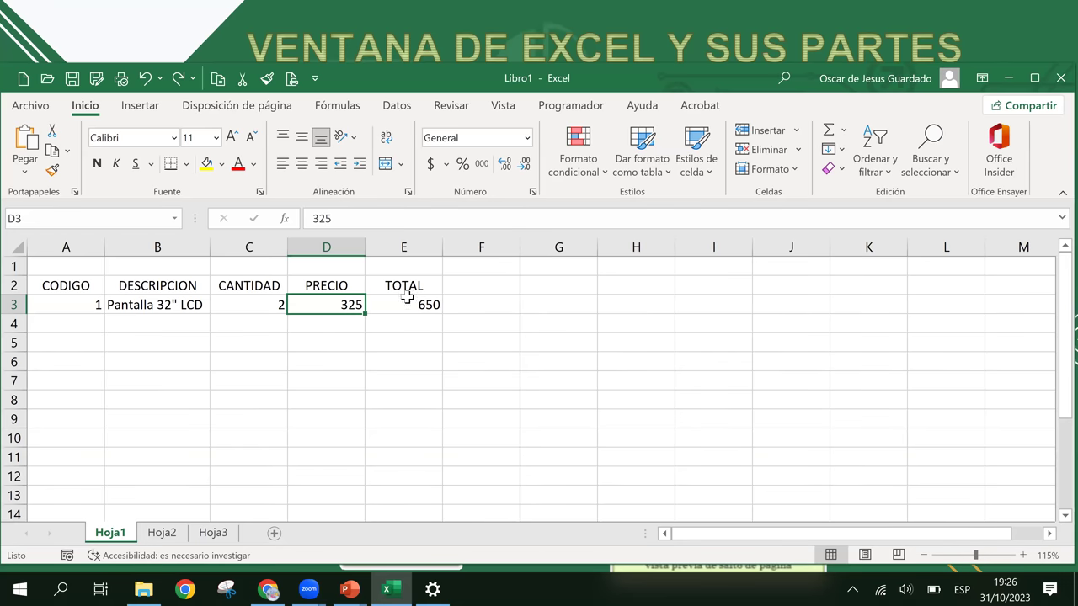
click(407, 294)
- Re-enter the =C3*D3 formula in E3 so TOTAL shows 650
click(413, 305)
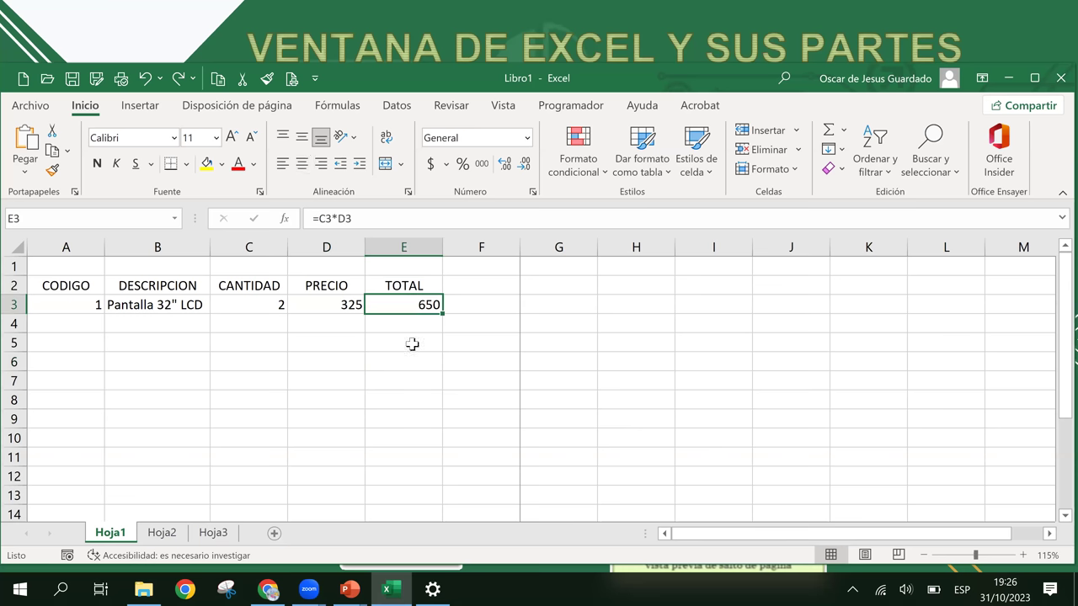
click(356, 220)
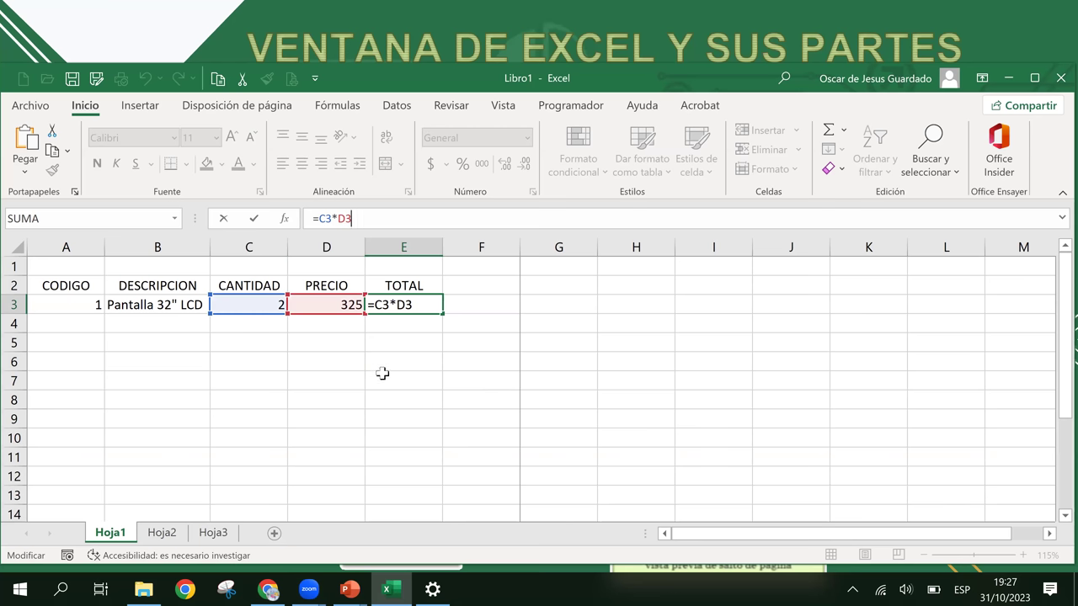
key(ctrl+Return)
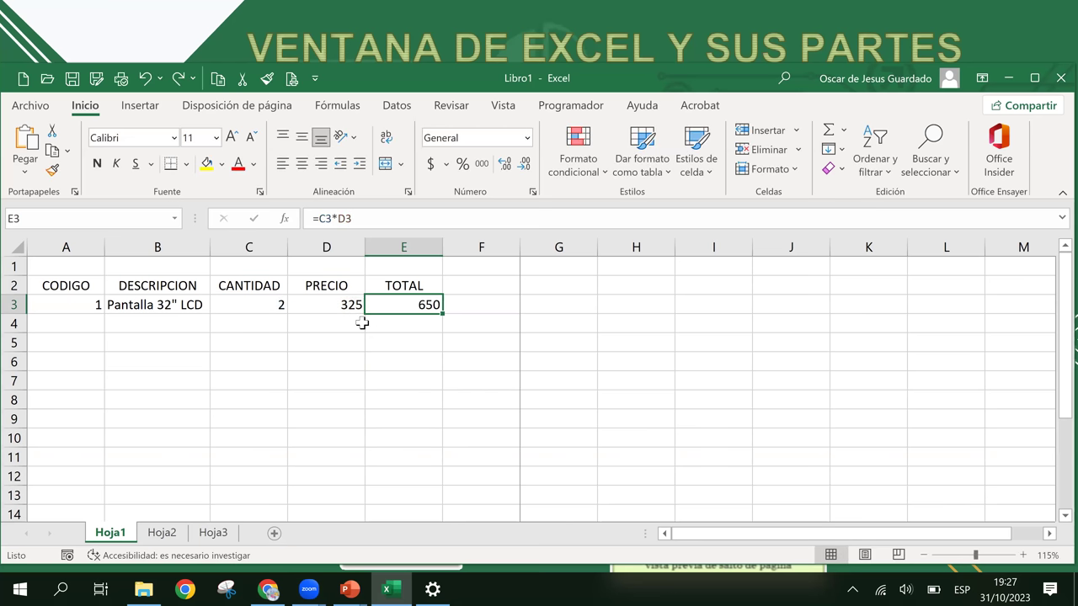
- Move around the sheet from row 4 down to row 20 and back up to the product rows
click(358, 324)
click(128, 325)
key(Left)
key(Down)
key(Down)
key(Page_Down)
key(Down)
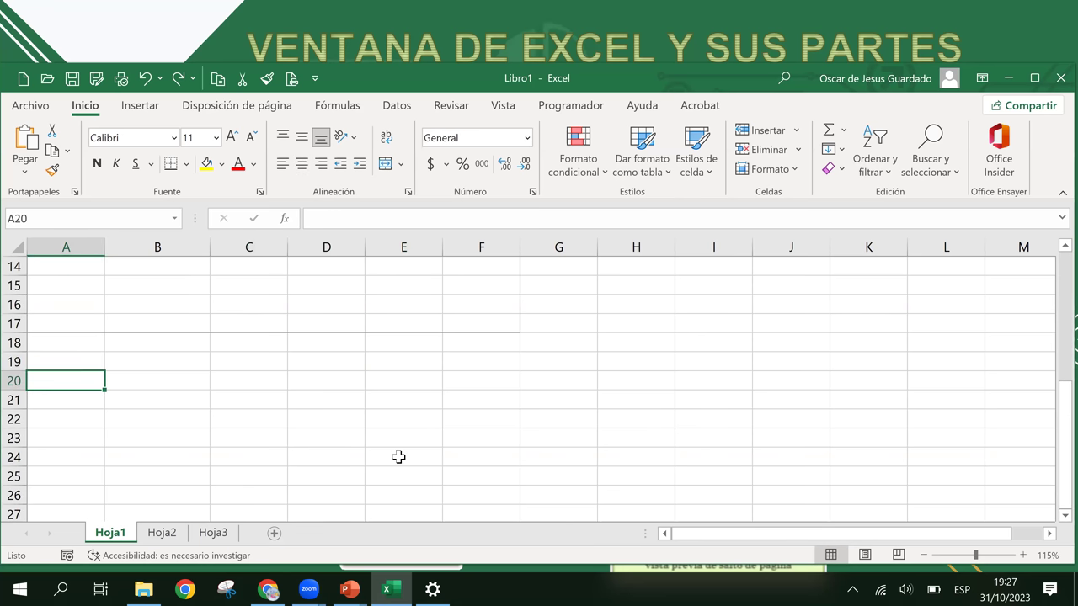
key(ctrl+Up)
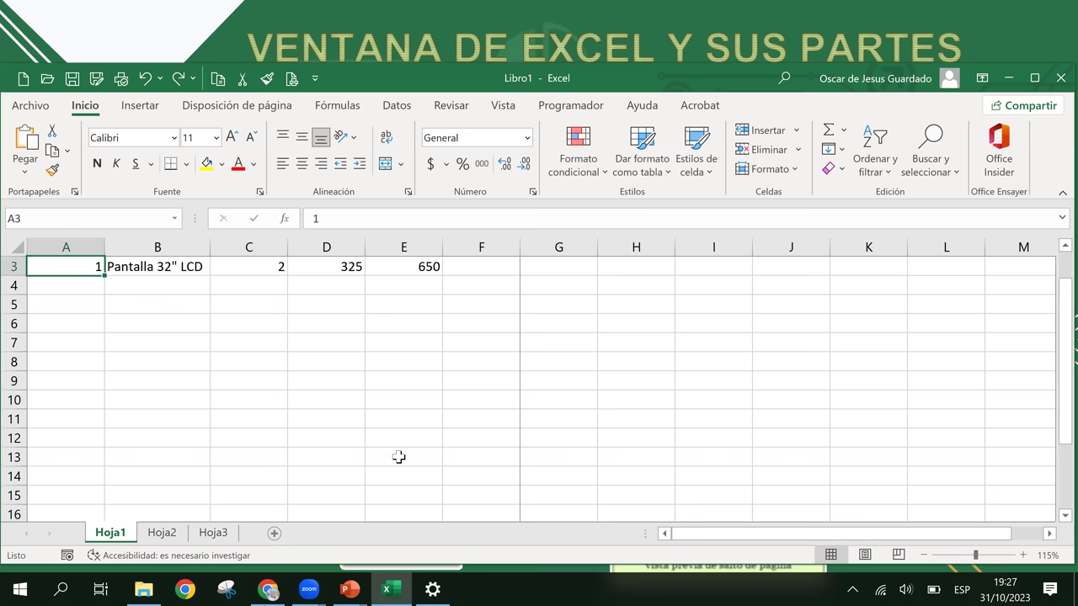
key(Up)
key(Up)
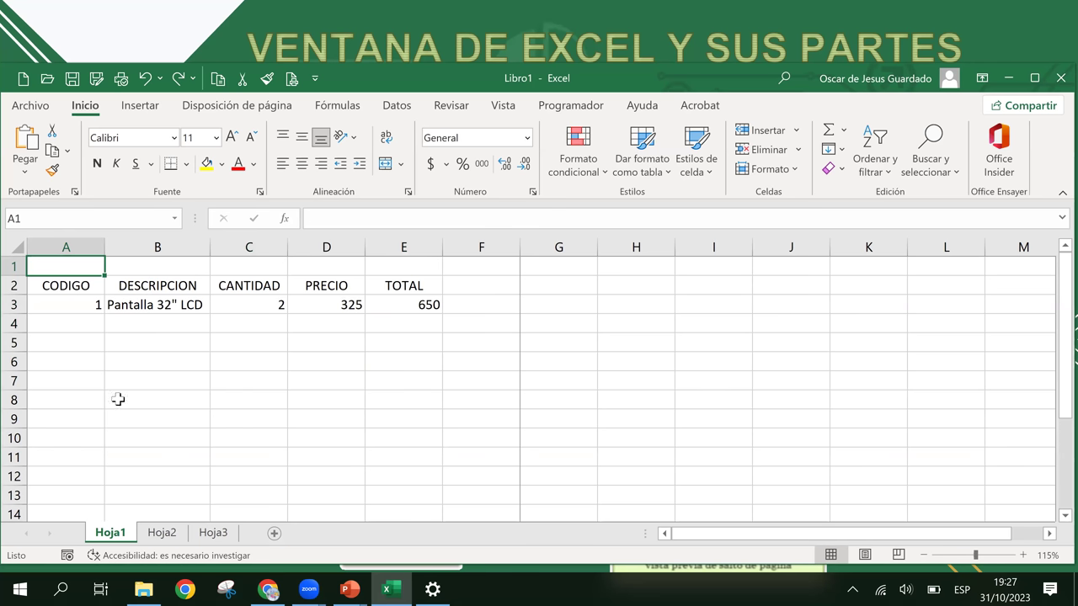
- Enter product codes 2 and 3 in cells A4 and A5
click(87, 307)
click(75, 320)
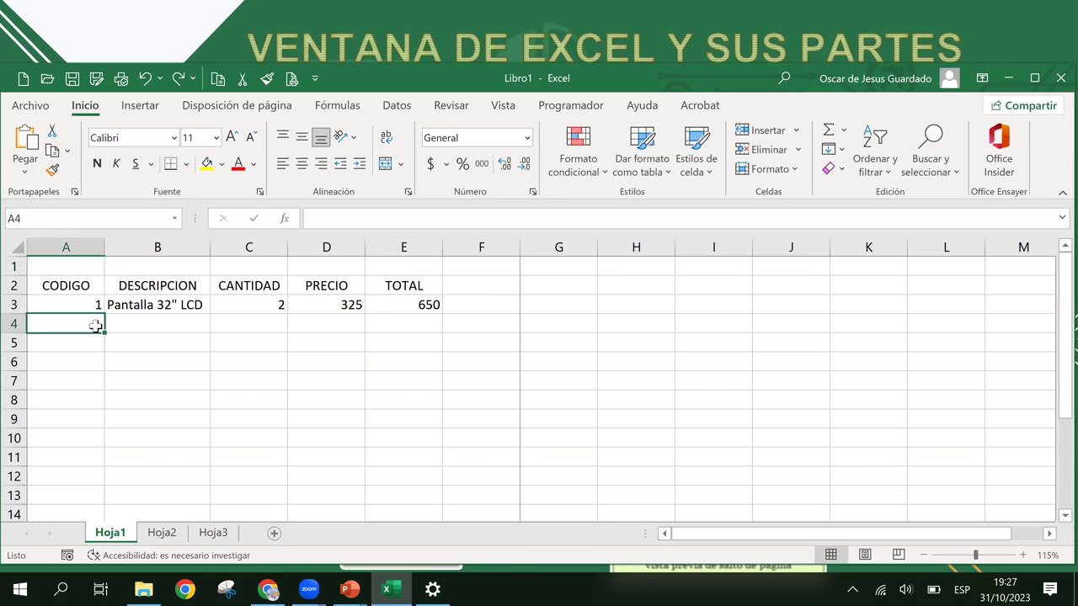
text(2)
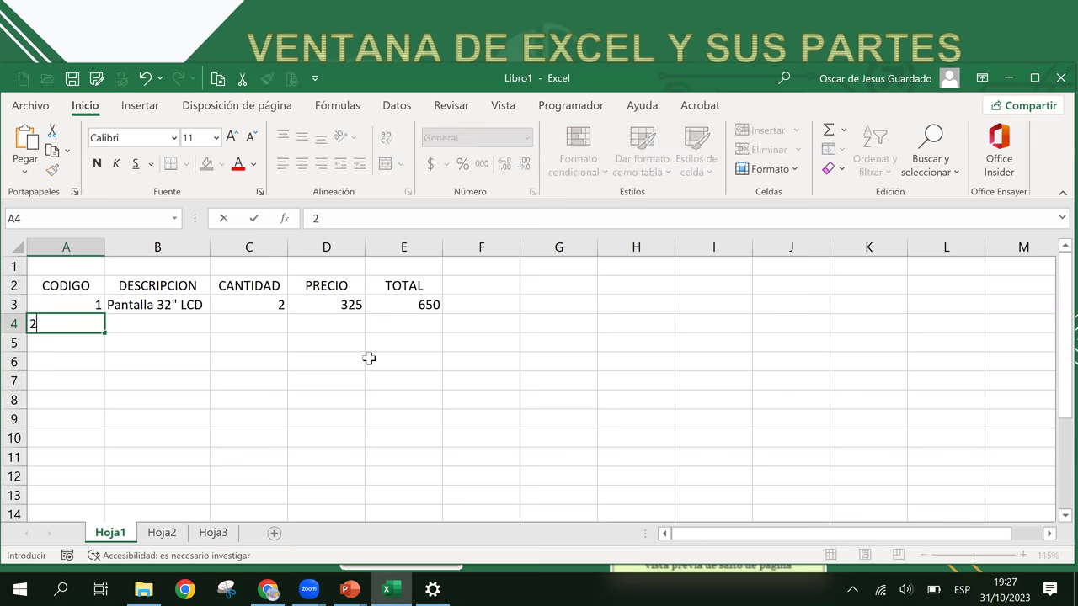
key(Return)
text(3)
key(Up)
key(Right)
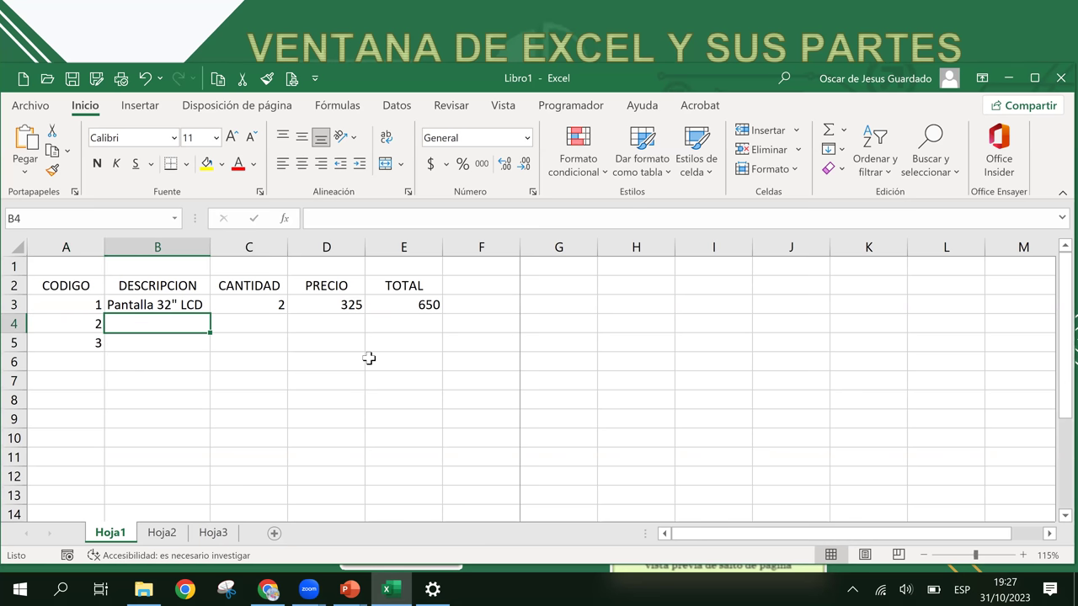
- Fill row 4 with description Eq de sonido, quantity 3 and price 230
text(eQUI)
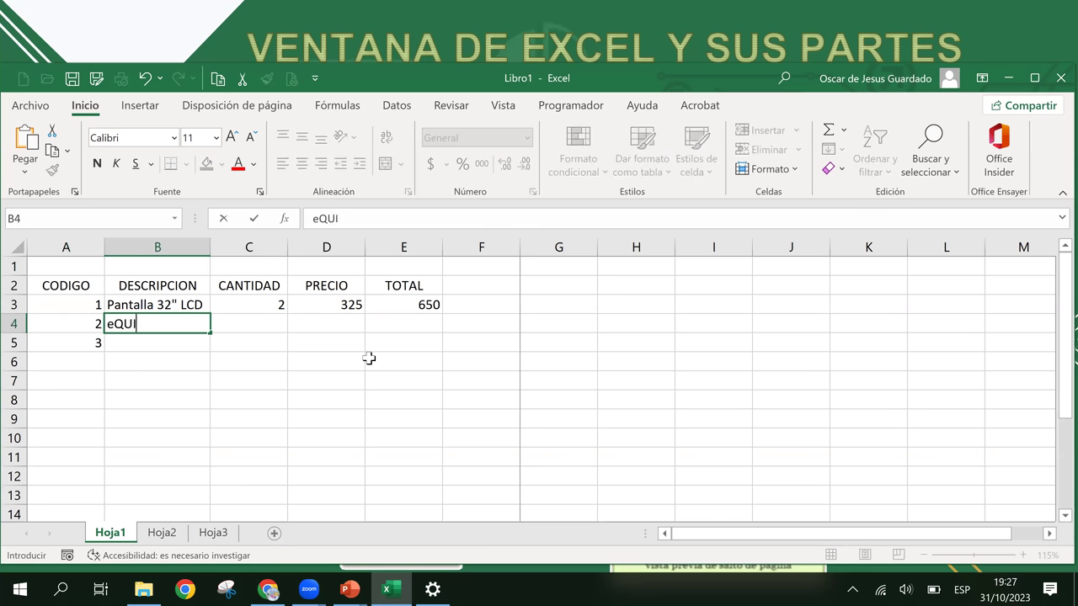
key(BackSpace)
key(BackSpace)
key(BackSpace)
key(BackSpace)
text(Eq de sonido)
key(Tab)
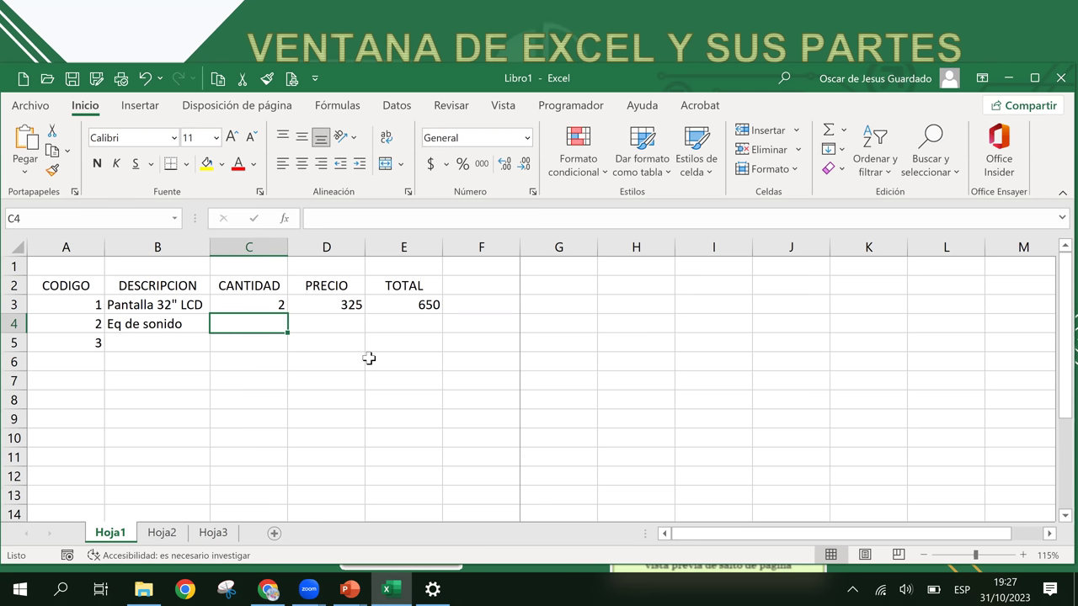
text(3)
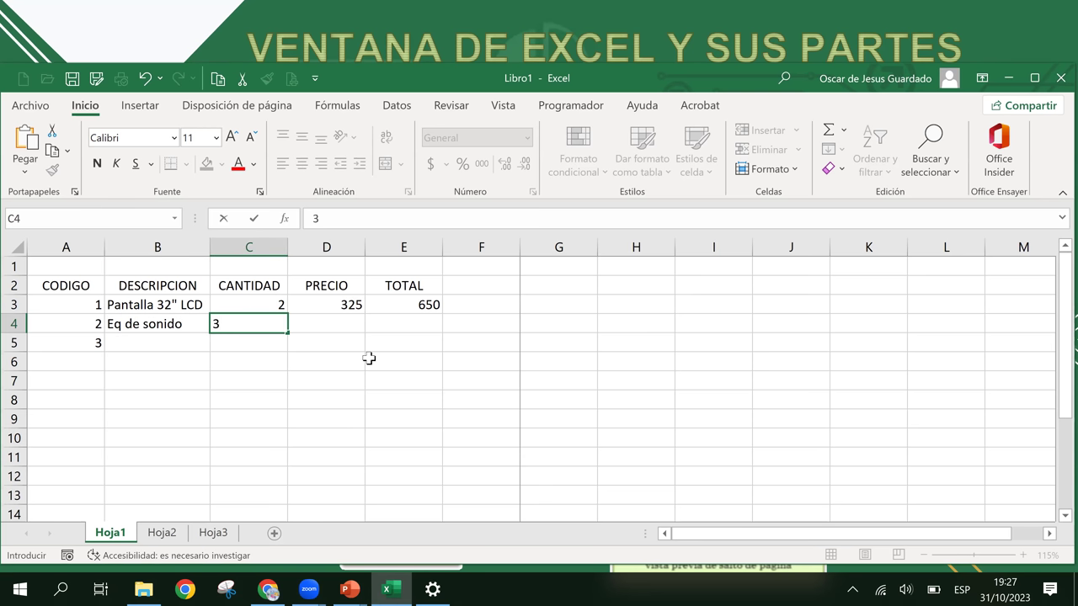
key(Tab)
text(22)
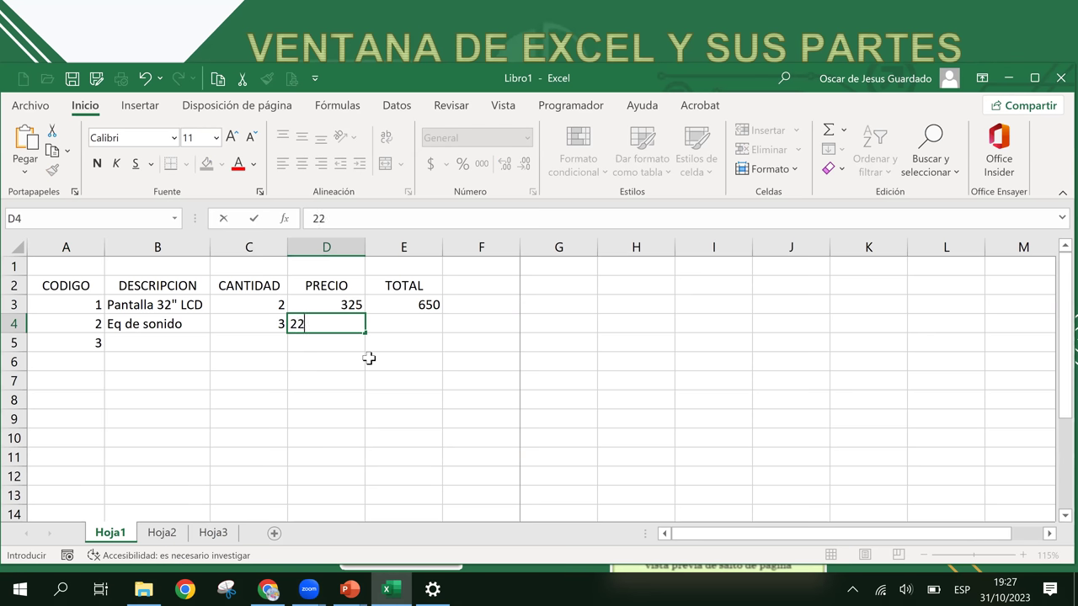
key(BackSpace)
text(30)
key(Tab)
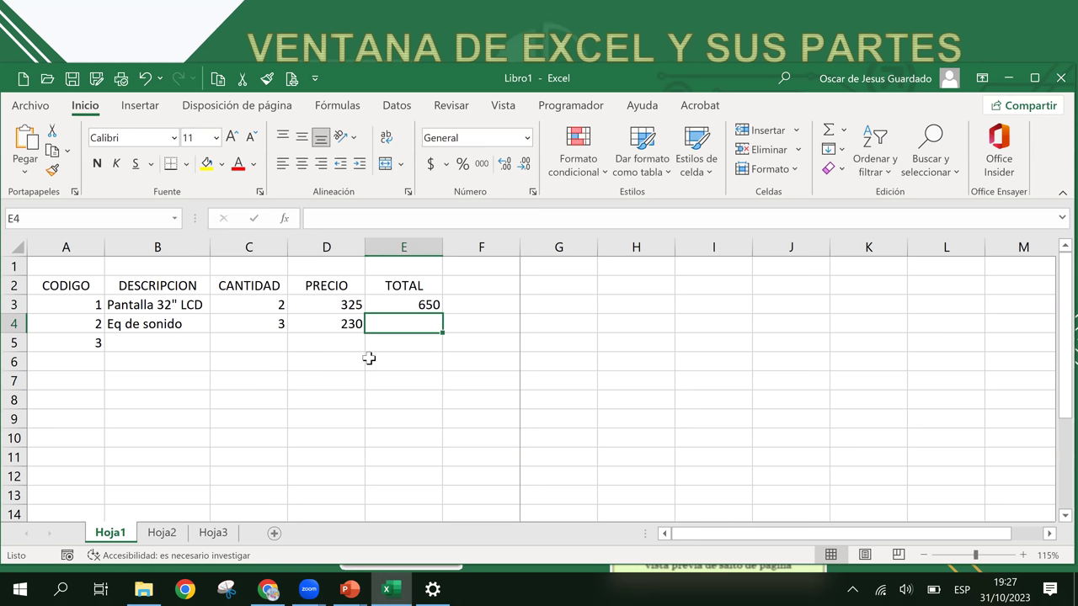
- Fill row 5 with description Cocina 30", quantity 5 and price 375
click(156, 341)
text(Co)
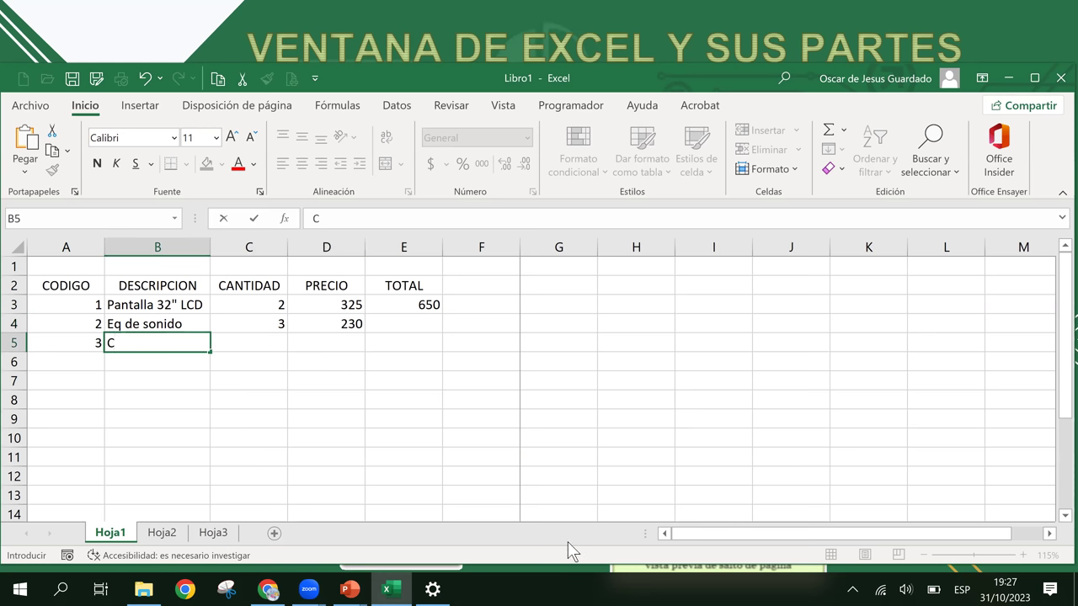
text(cina )
text(30)
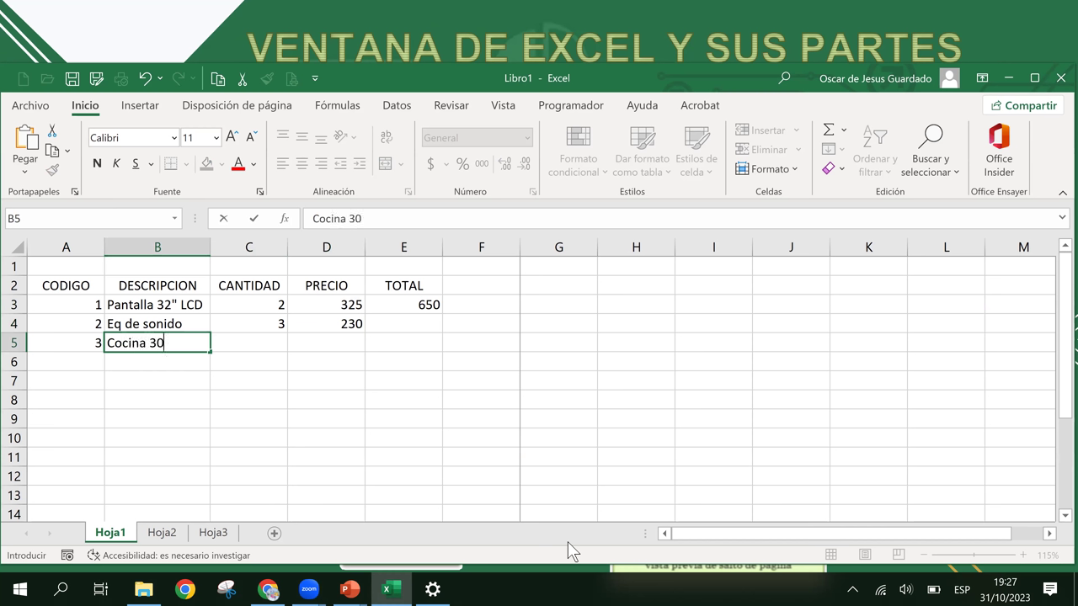
key(Tab)
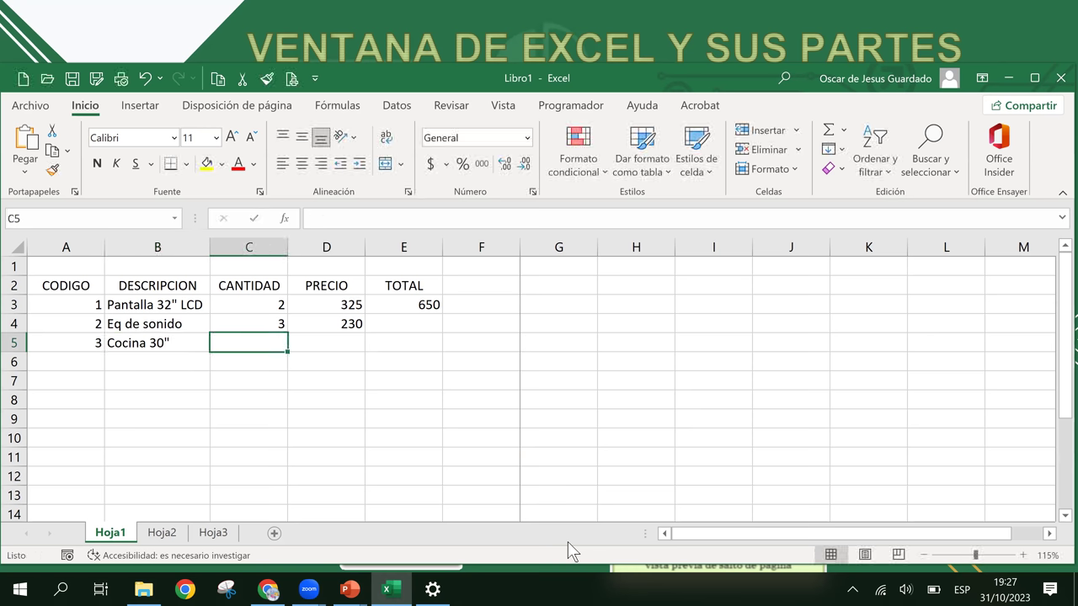
text(5)
key(Tab)
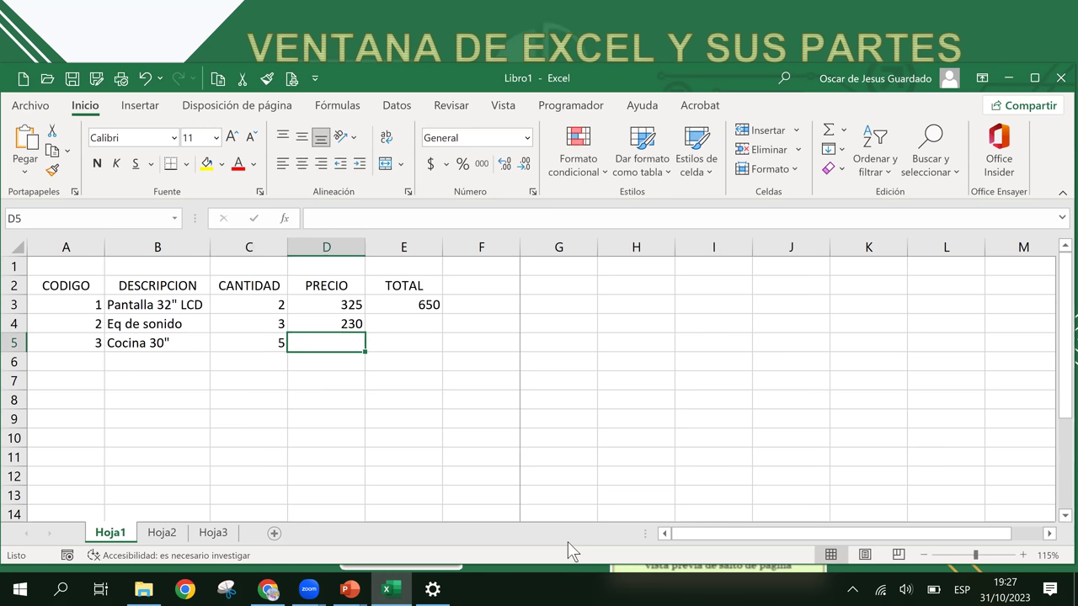
text(375)
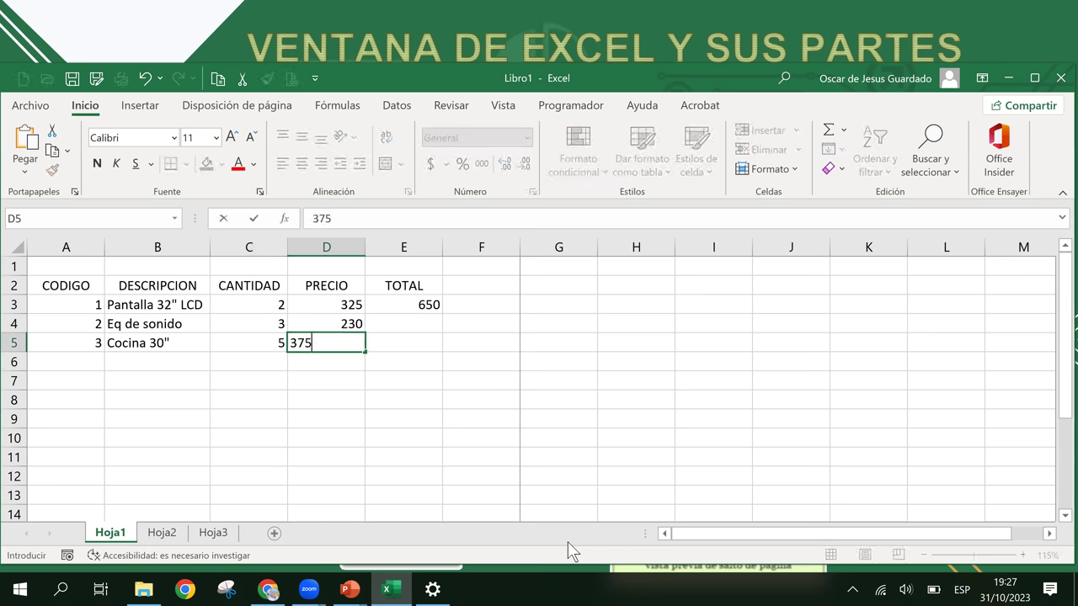
key(Return)
- Clear the TOTAL value in cell E3
key(Right)
key(Up)
key(Up)
key(Up)
key(Up)
key(Down)
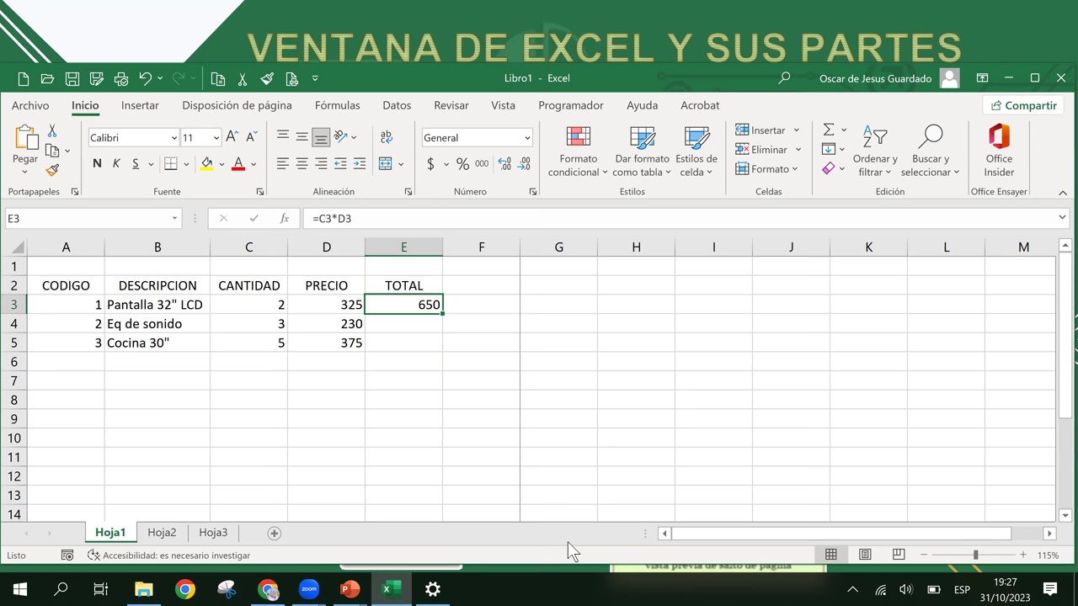
key(Delete)
- Check the Name Box list of defined names and reselect cells in the TOTAL column
mouse_move(397, 296)
mouse_down()
mouse_move(398, 313)
mouse_move(413, 296)
mouse_up()
click(173, 219)
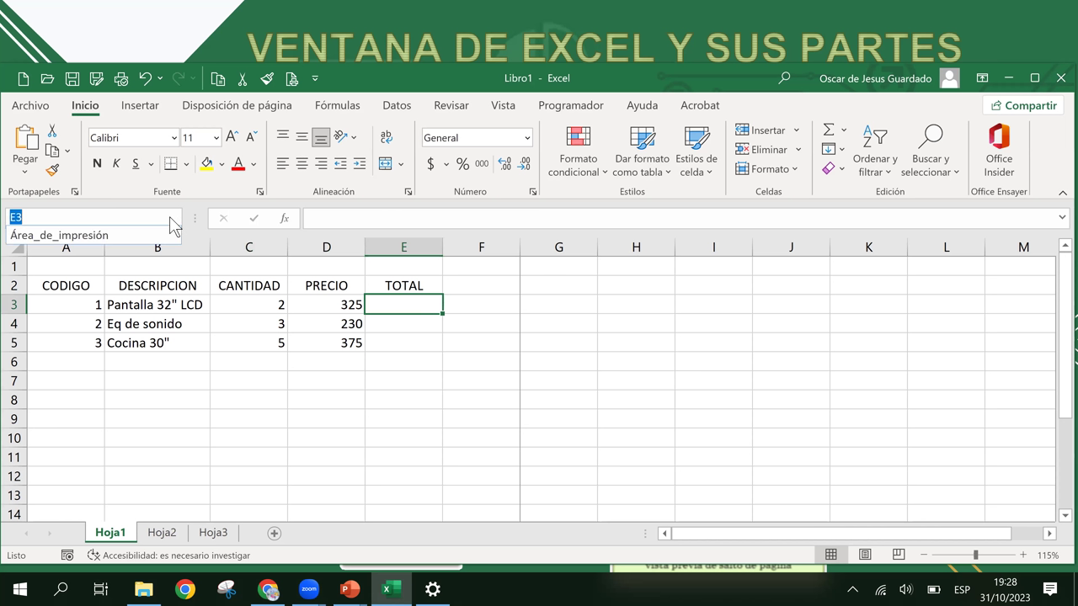
click(173, 218)
click(174, 219)
click(173, 219)
click(409, 321)
click(413, 309)
click(418, 340)
click(423, 316)
click(415, 301)
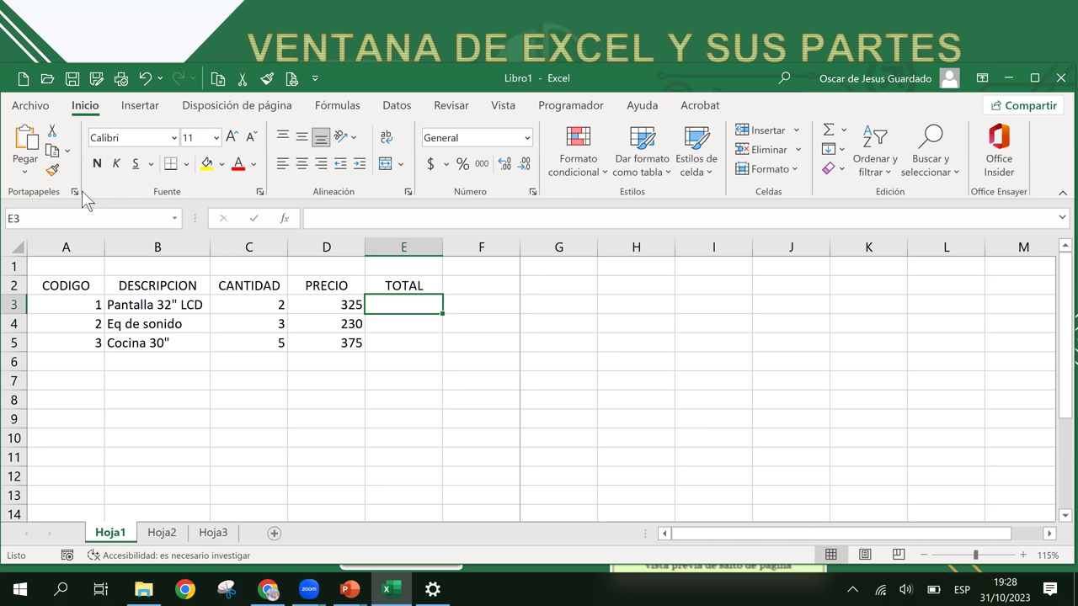
- Delete the Área_de_impresión name in the Name Manager and close it
click(175, 222)
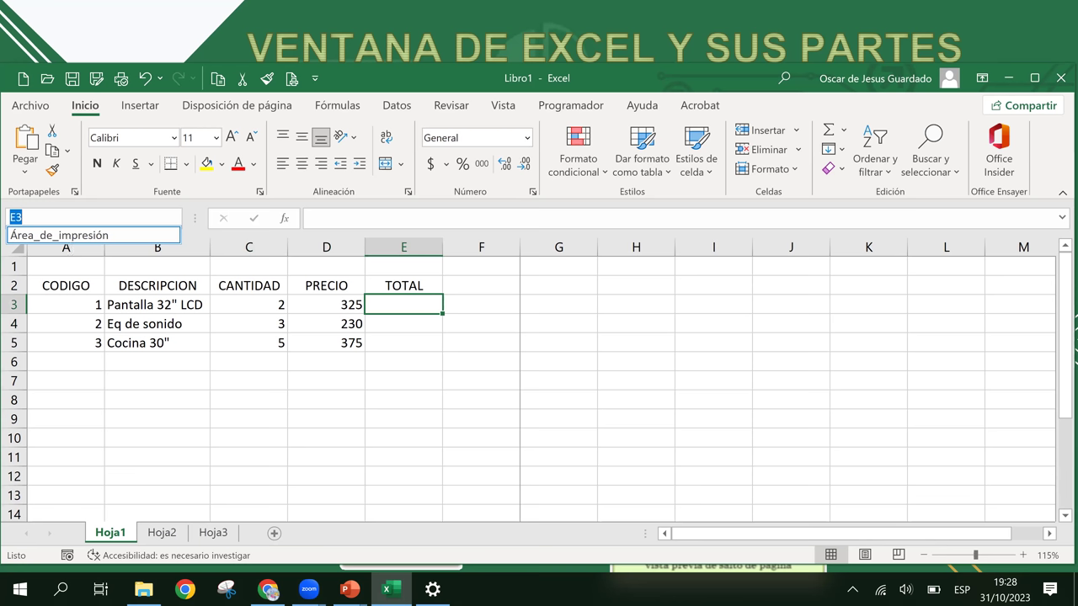
click(336, 105)
click(337, 105)
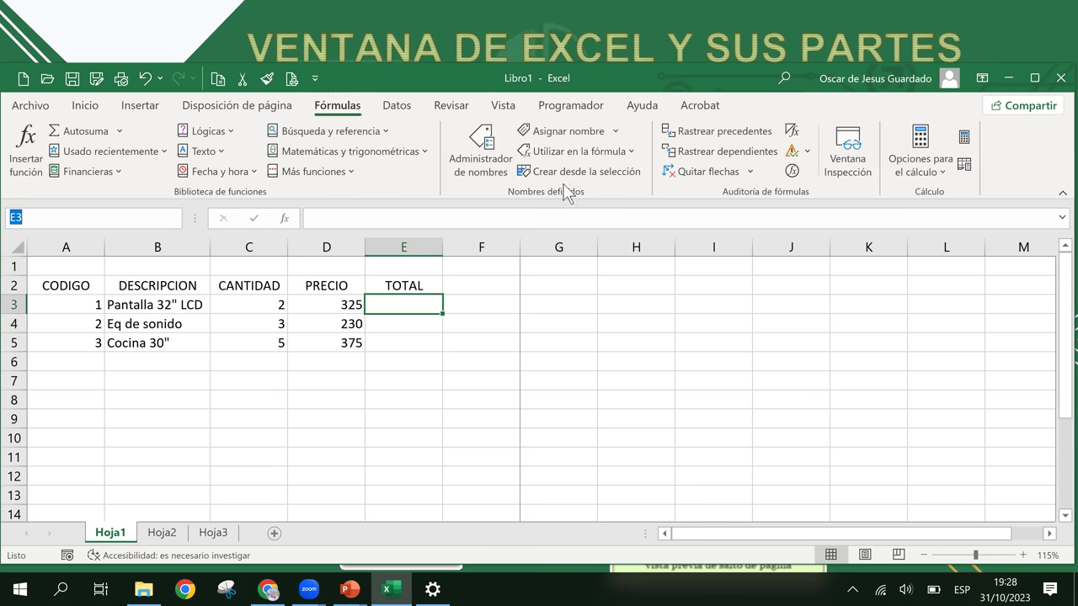
click(476, 180)
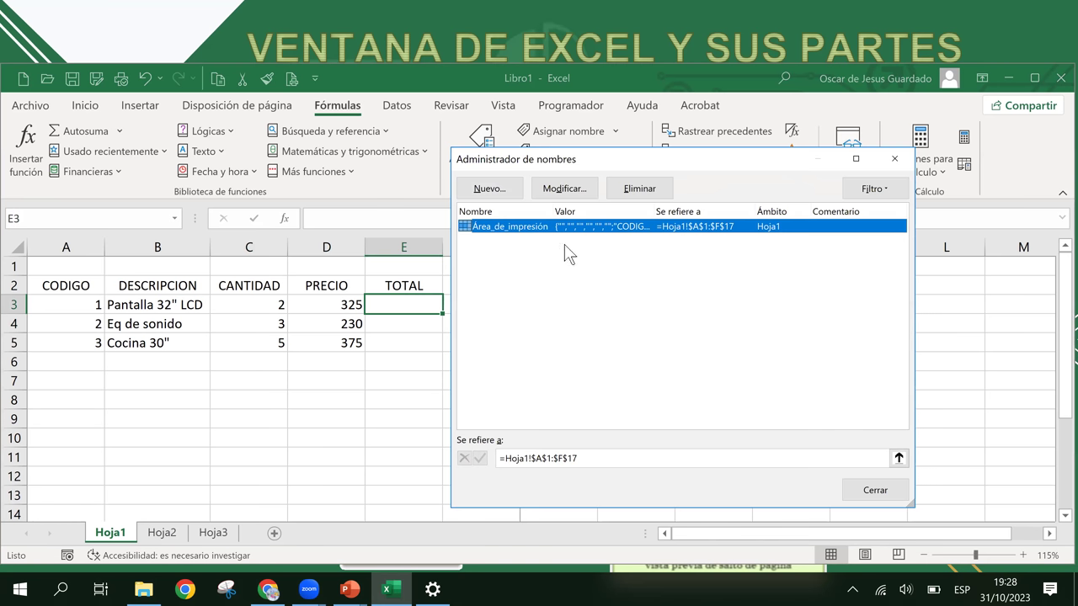
click(642, 188)
click(488, 343)
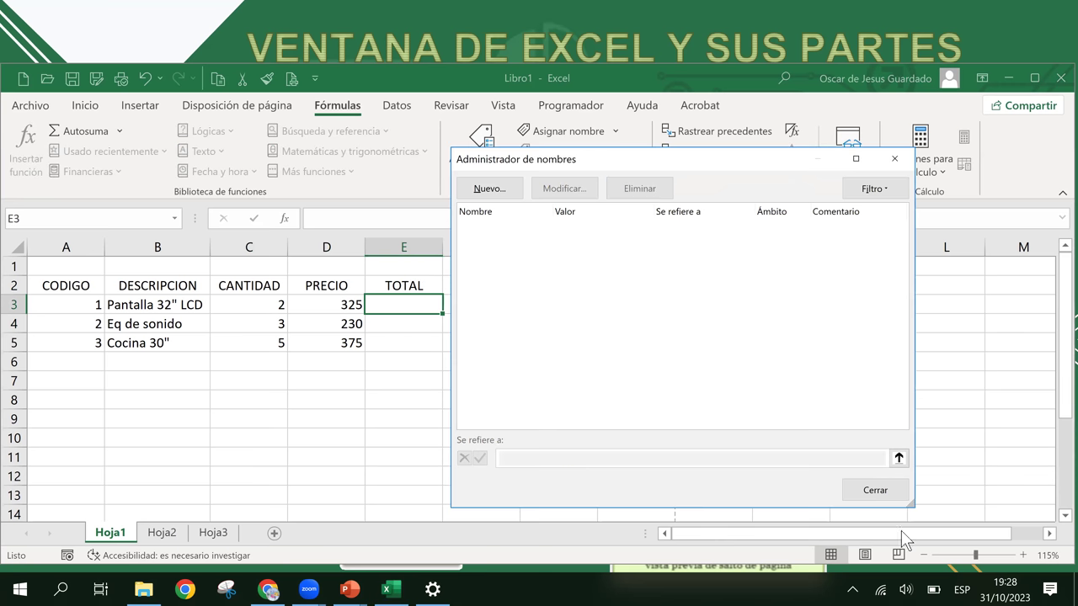
key(Escape)
click(481, 304)
- Name the quantity cells C3:C5 CANTIDAD via the Name Box
click(248, 284)
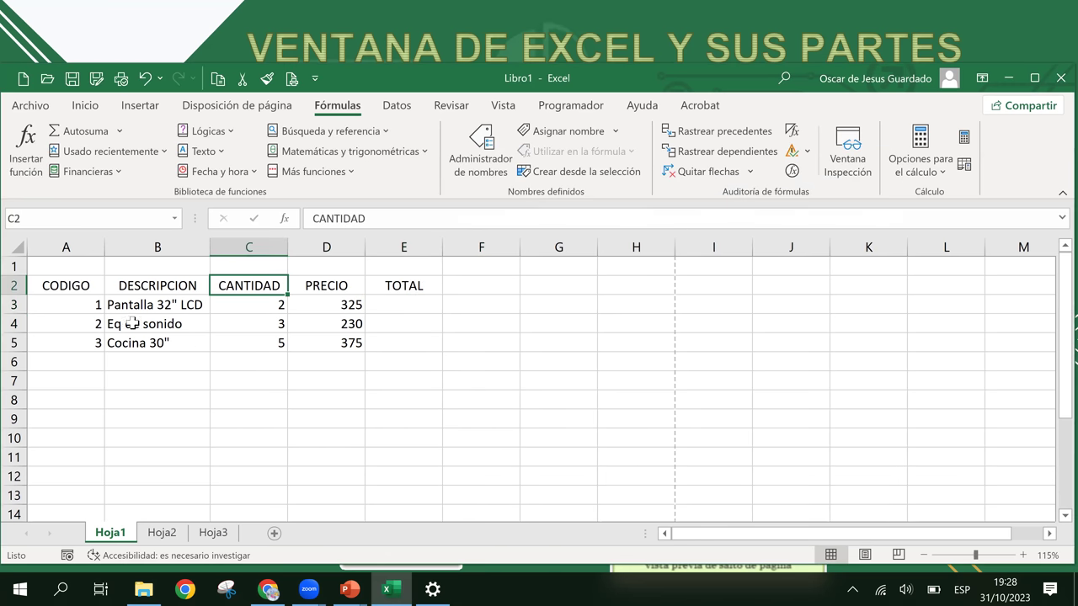
click(157, 325)
click(105, 301)
click(100, 285)
click(161, 341)
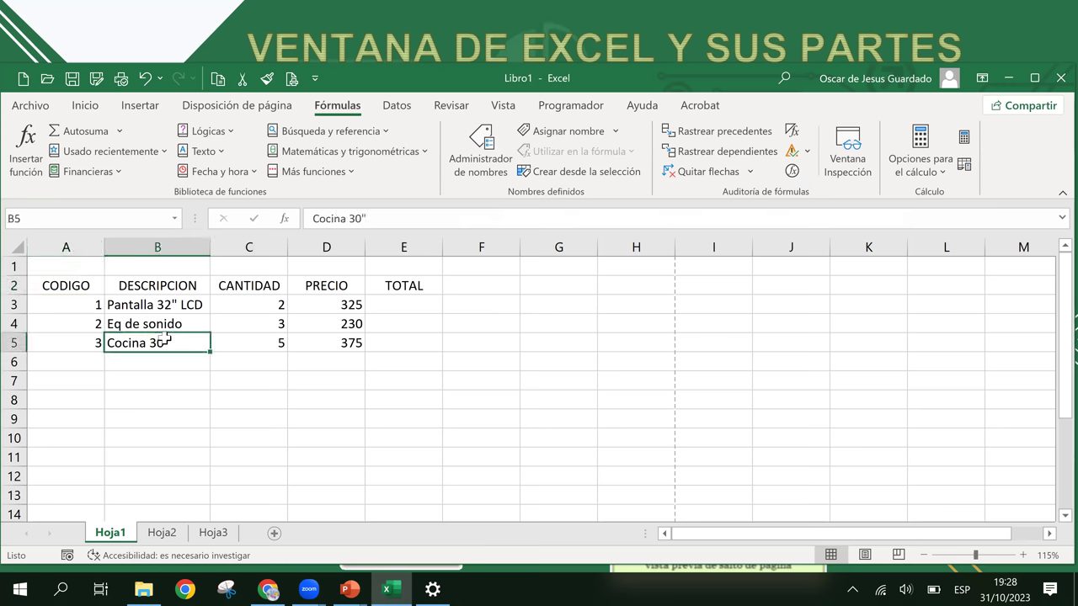
click(278, 345)
drag(258, 308, 261, 355)
drag(258, 308, 252, 341)
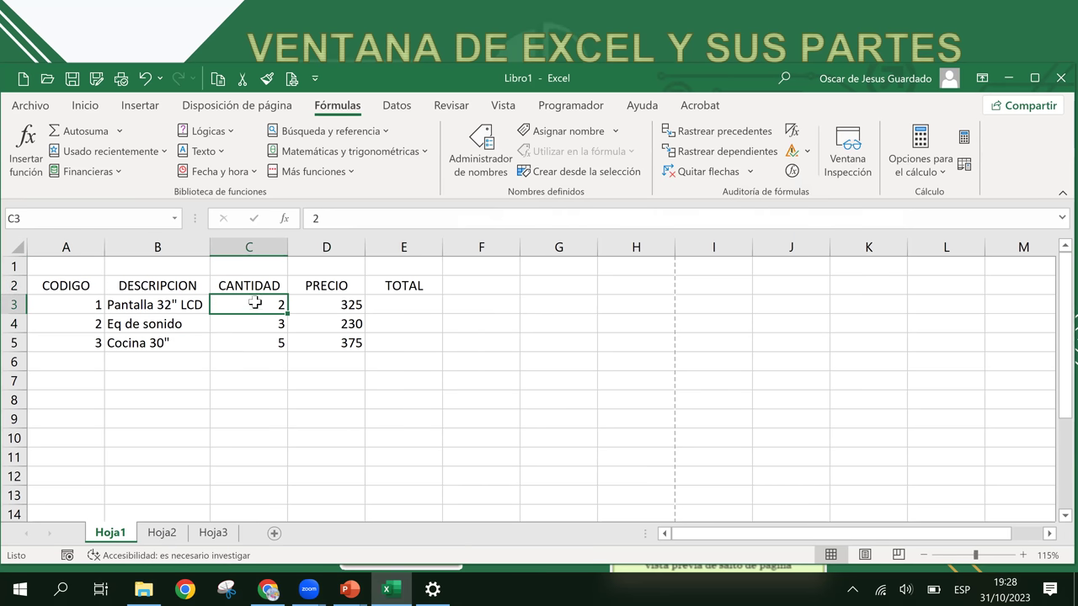
drag(302, 305, 340, 344)
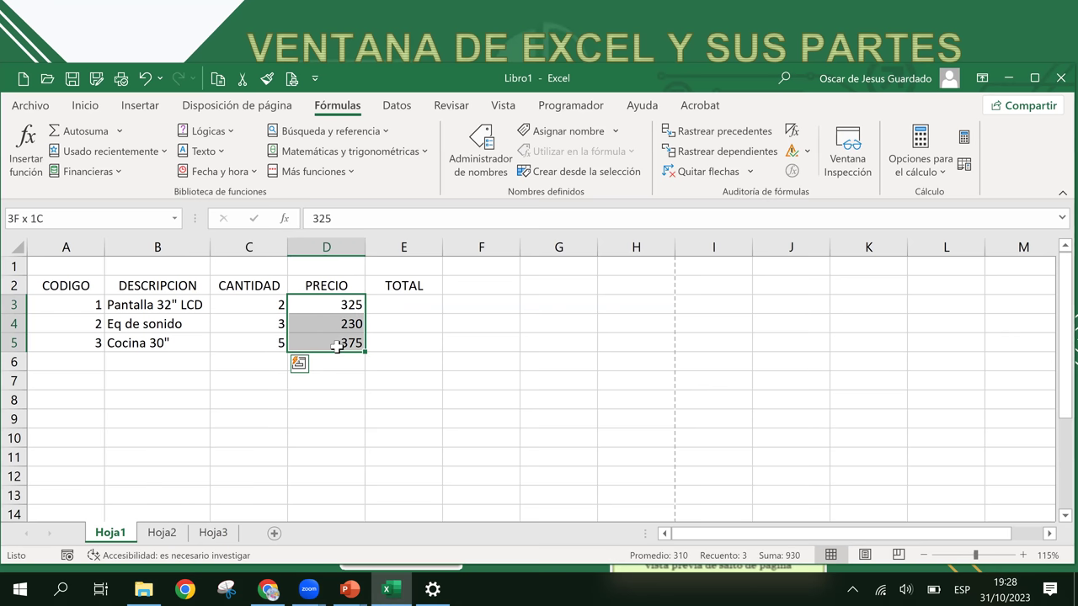
click(417, 303)
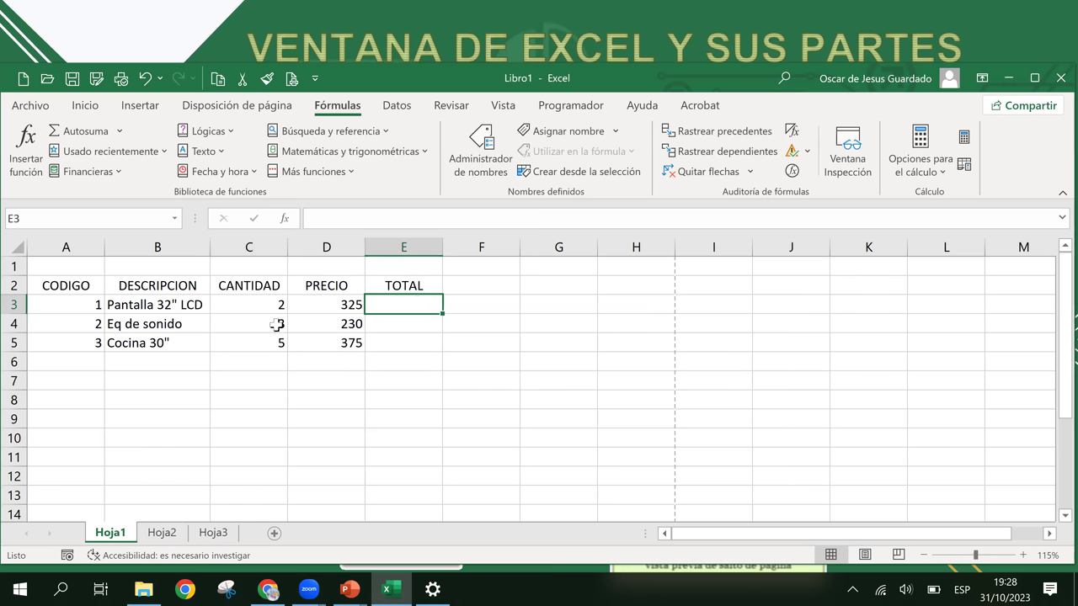
drag(265, 305, 264, 342)
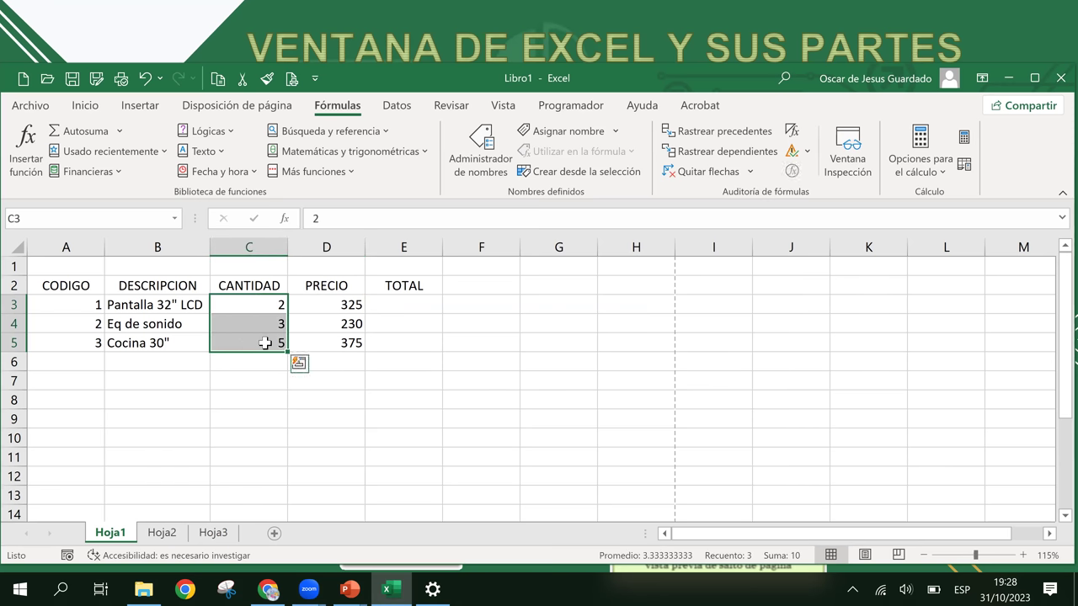
click(63, 219)
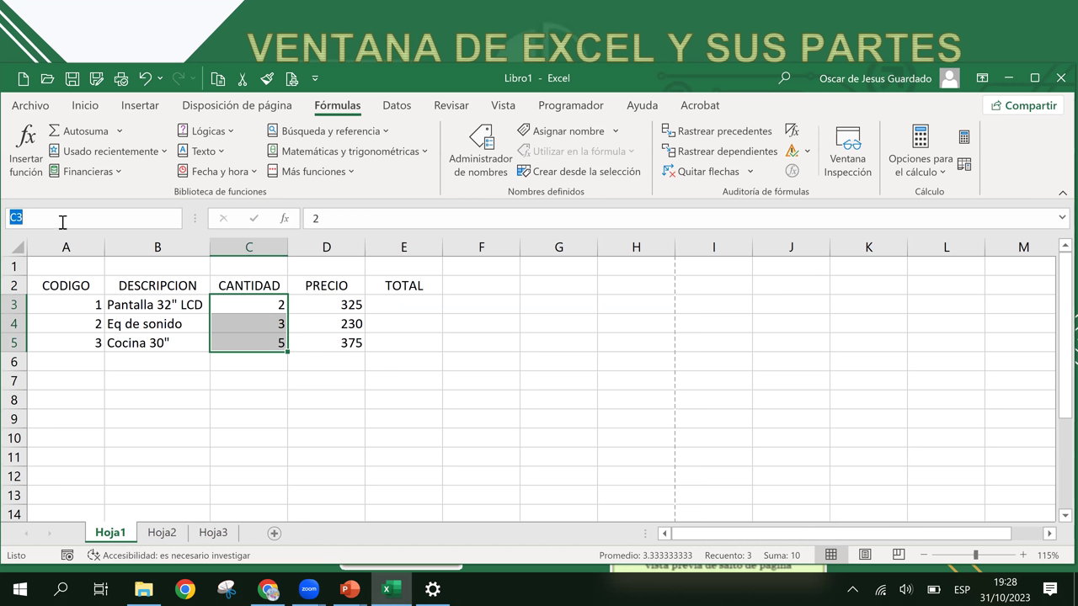
text(c)
text(AD)
key(Return)
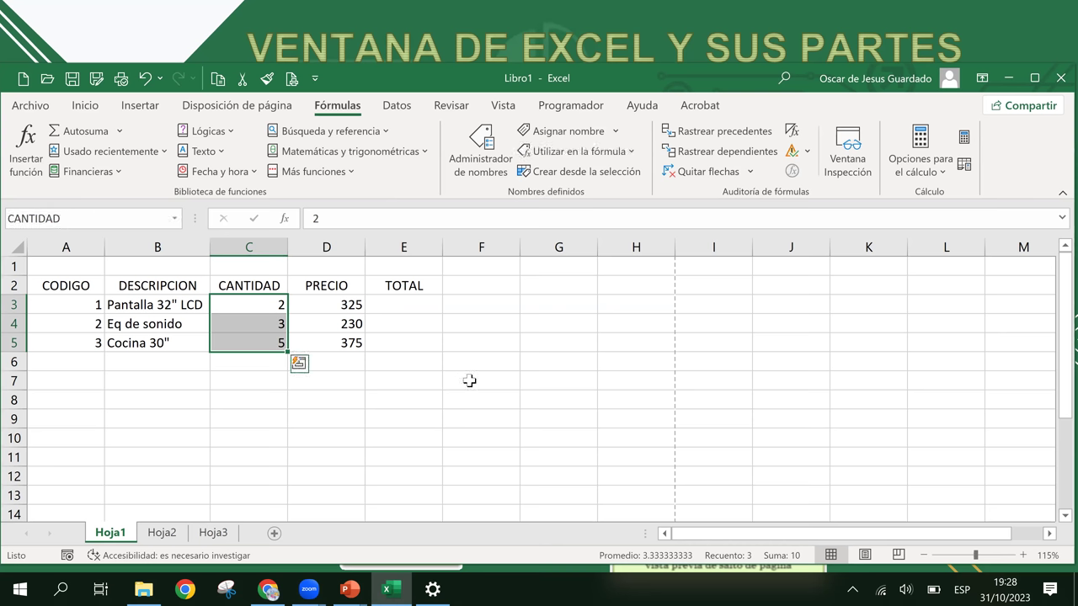
- Name the price cells D3:D5 PRECIO via the Name Box
drag(333, 302, 330, 342)
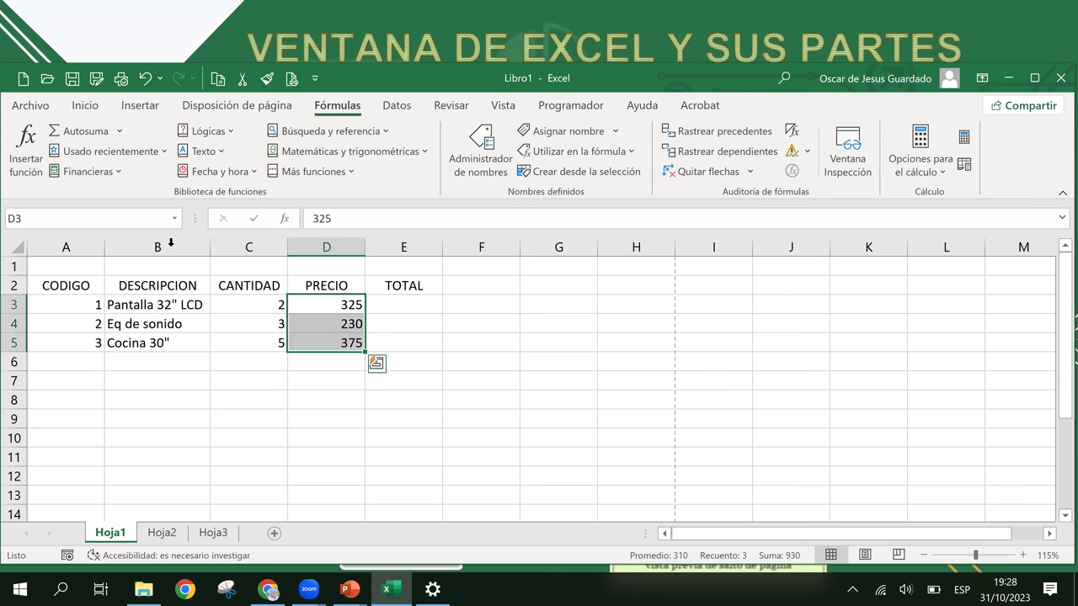
click(37, 216)
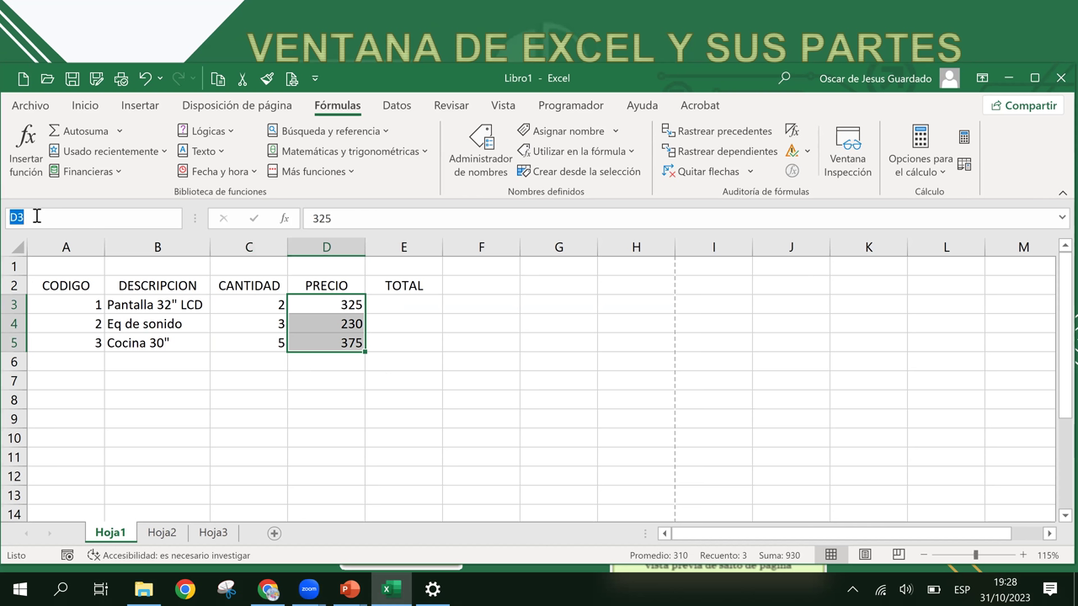
text(PRECIO)
key(Return)
click(380, 306)
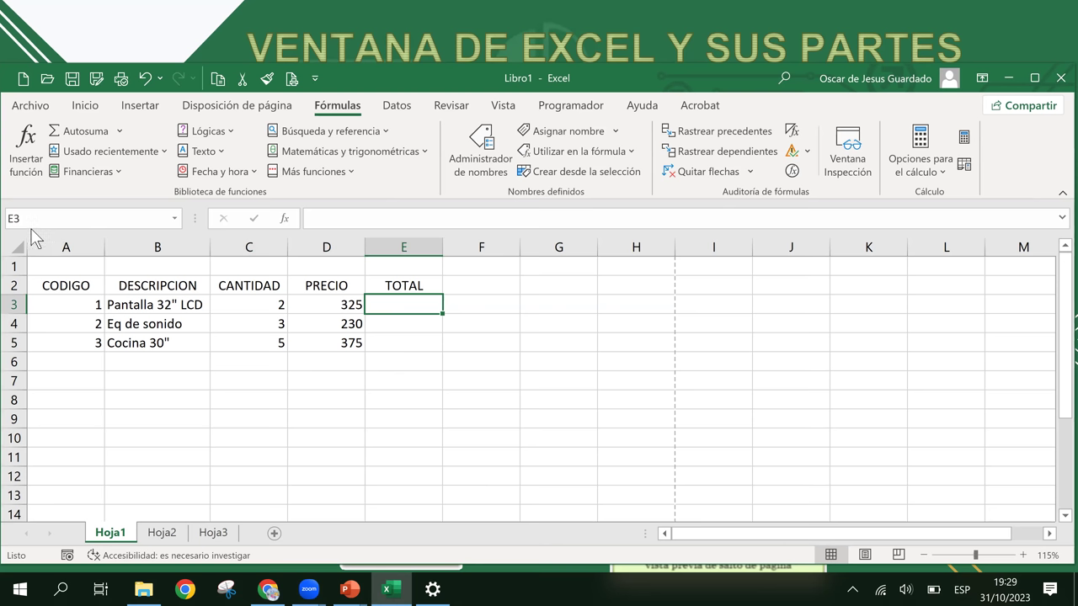
- Test both names by jumping to CANTIDAD and then PRECIO from the Name Box list
click(171, 219)
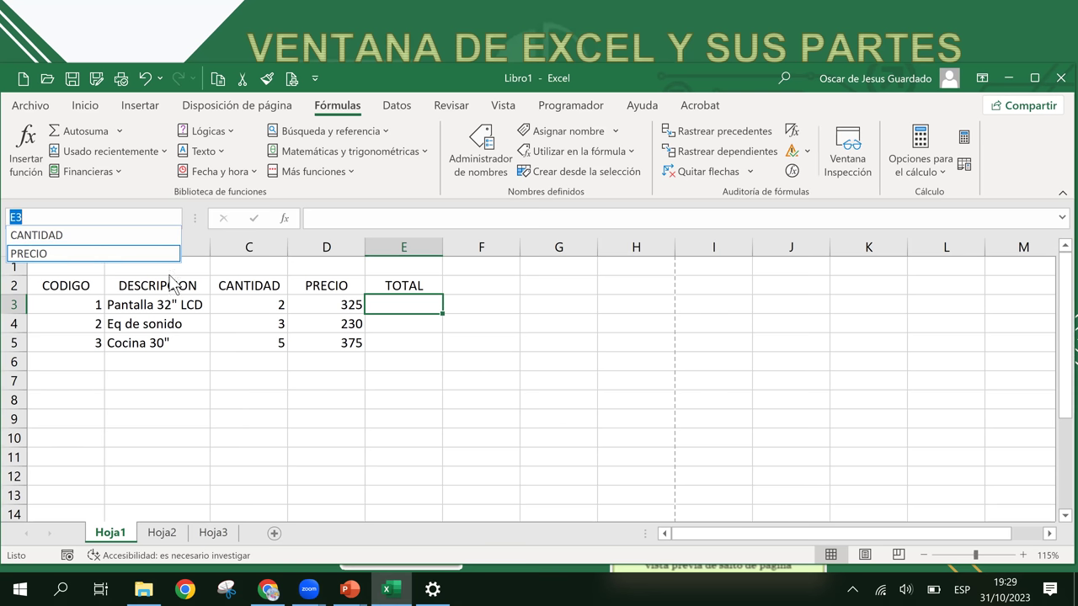
click(56, 236)
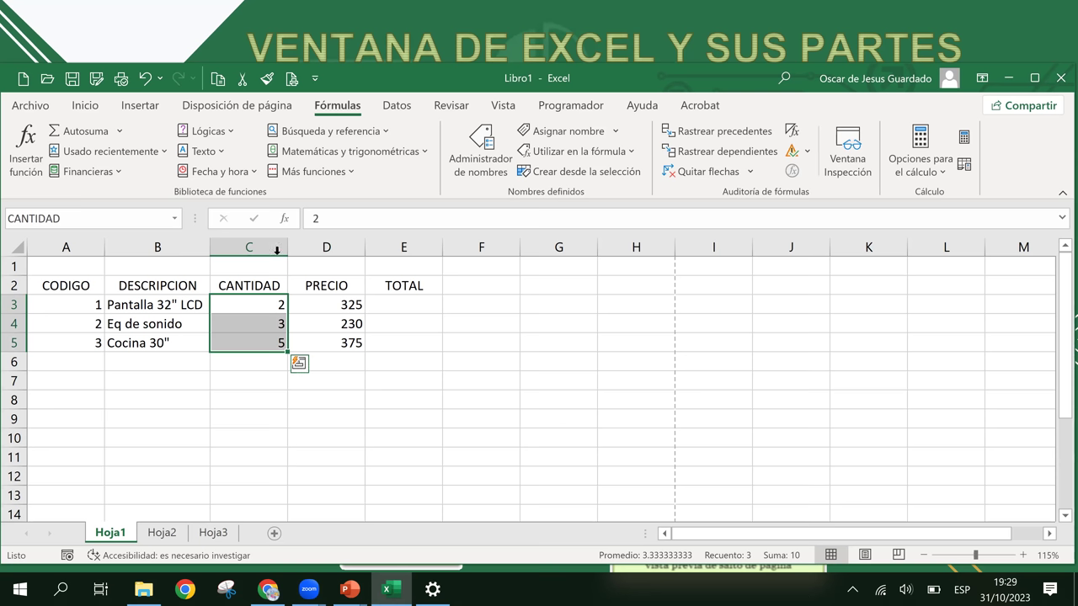
click(173, 220)
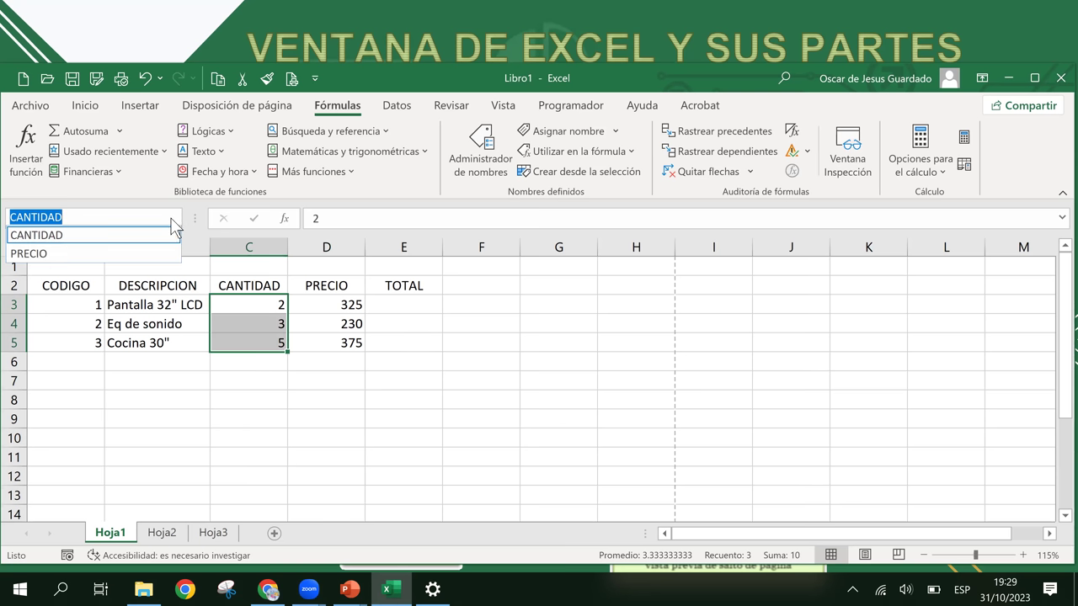
click(26, 254)
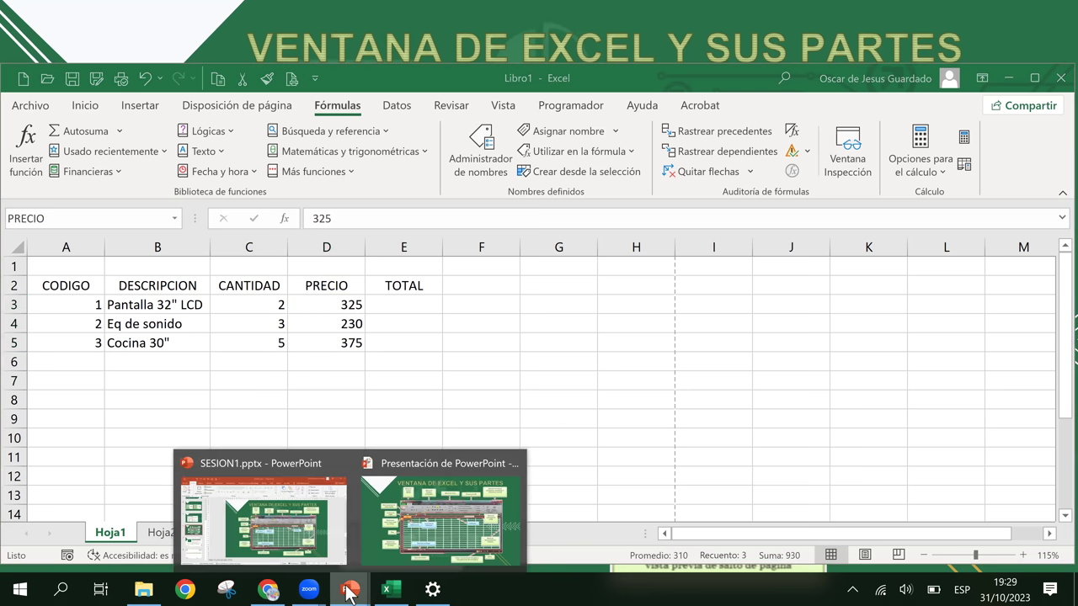
- Delete the CANTIDAD name in the Name Manager
click(352, 309)
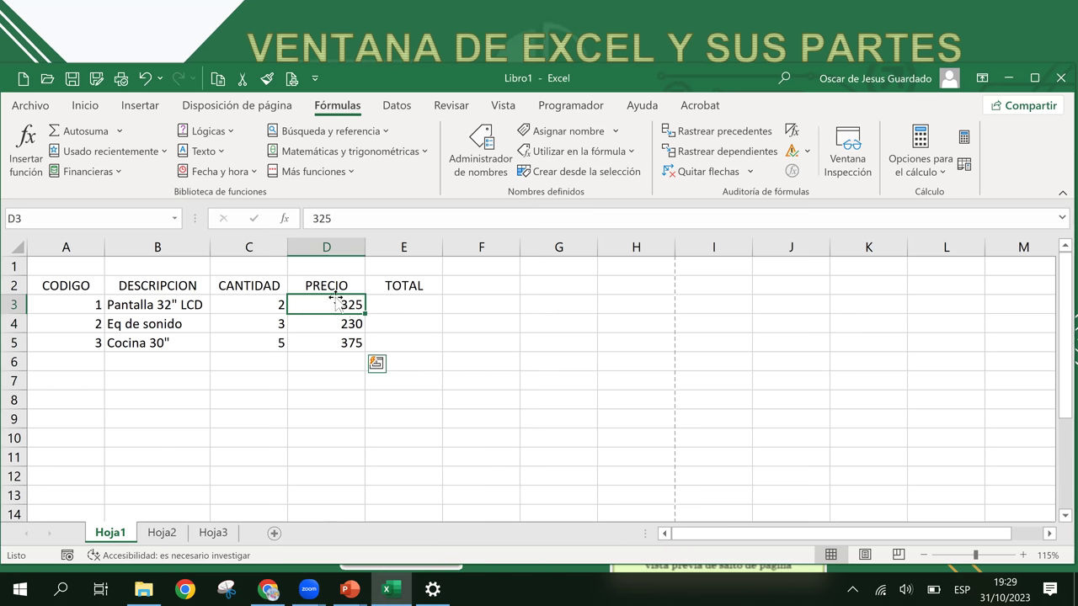
click(265, 301)
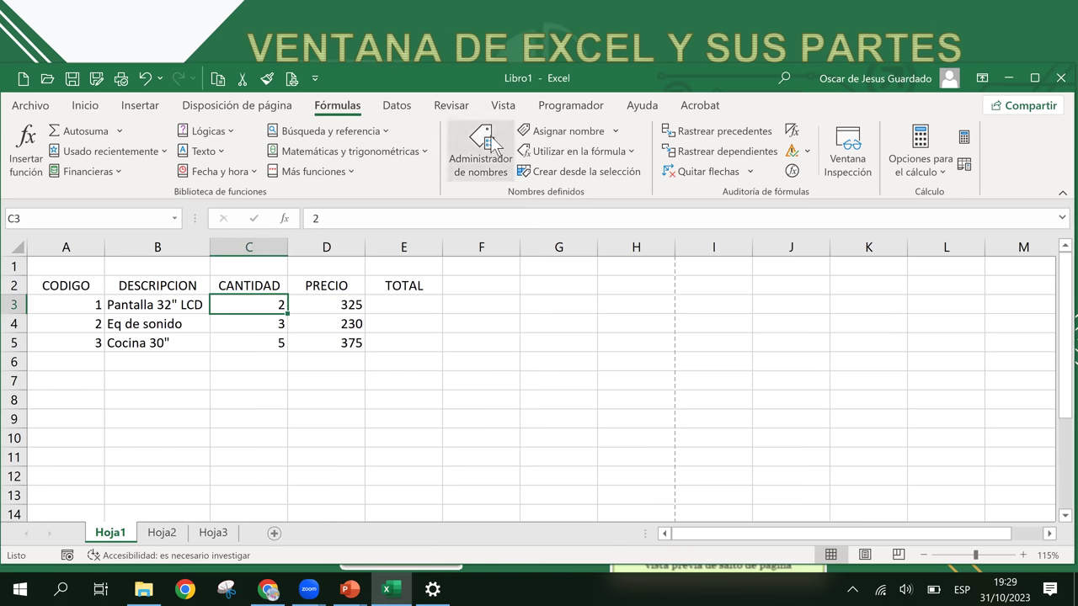
click(495, 143)
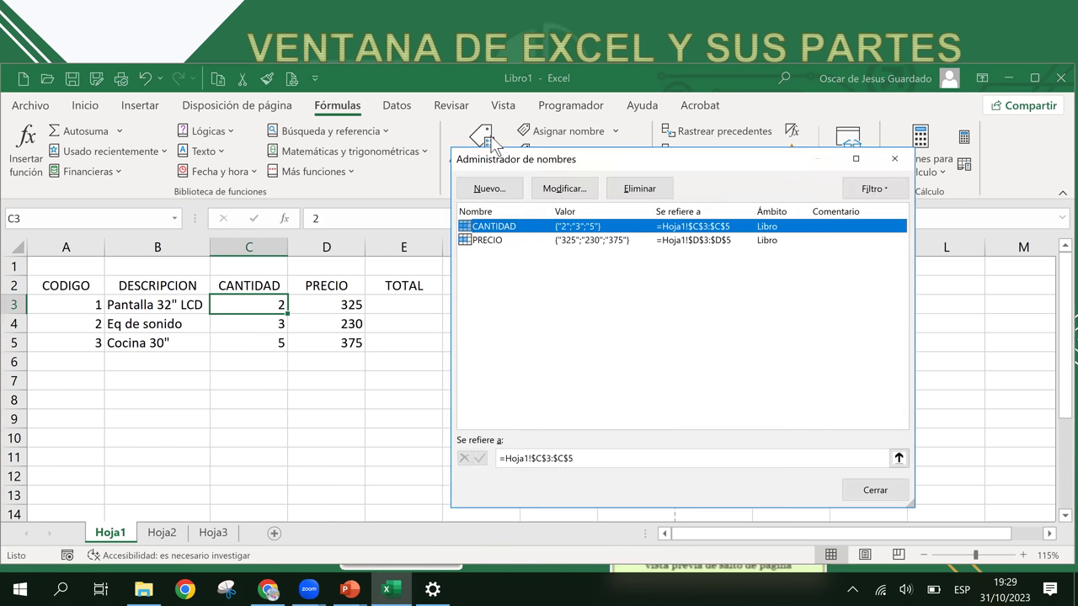
click(647, 188)
click(506, 340)
- Delete the PRECIO name, close the Name Manager and check the Name Box is empty
click(505, 225)
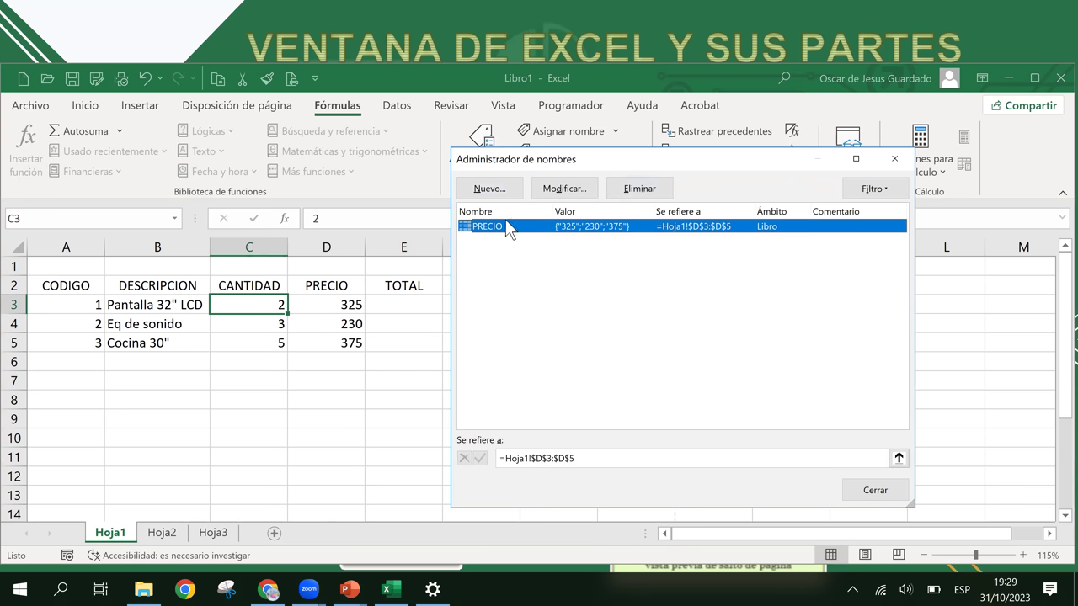
click(648, 190)
click(509, 340)
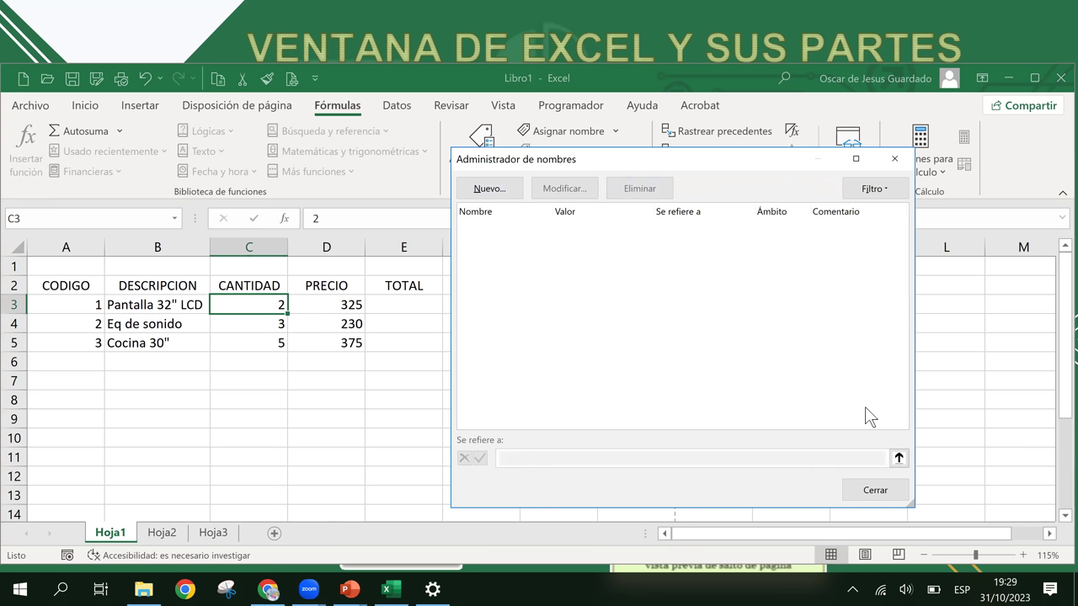
click(859, 494)
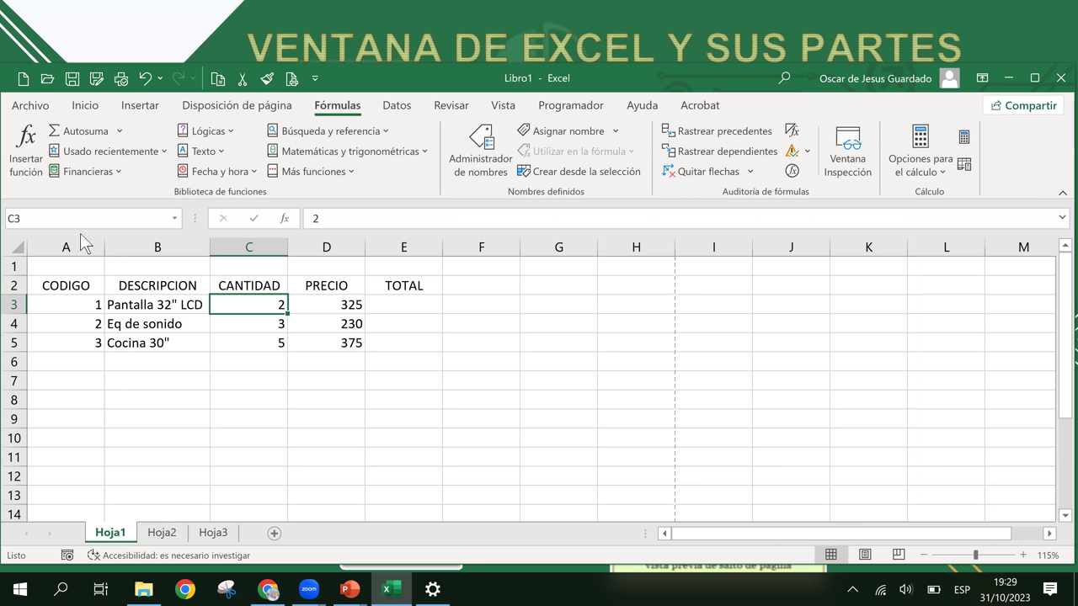
click(59, 218)
click(60, 218)
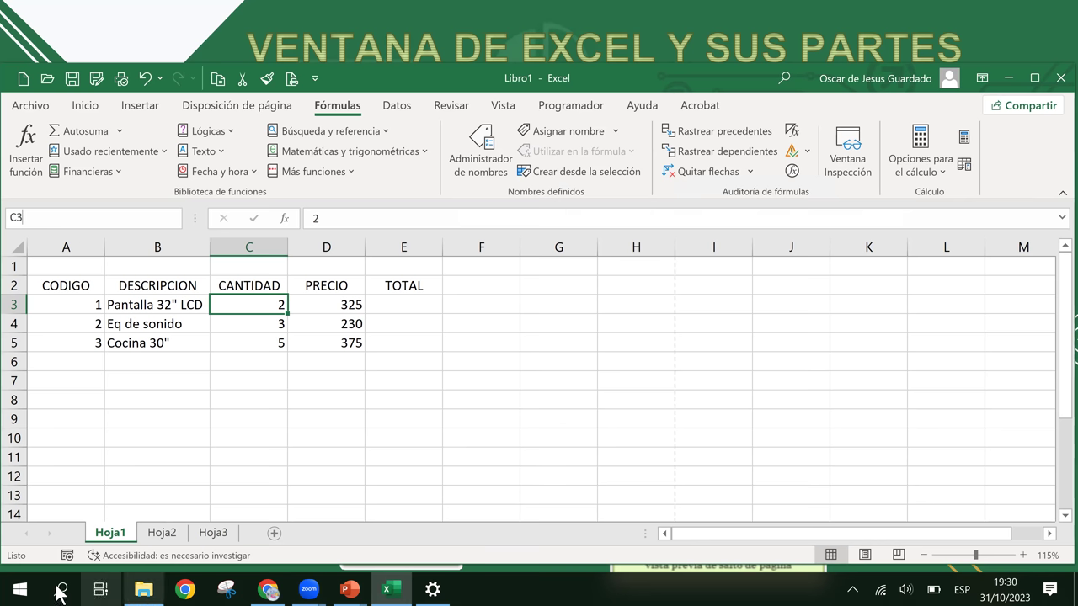
- In E3, start the TOTAL formula =C3*D3, picking the cells with arrow keys
click(399, 384)
click(395, 362)
drag(403, 333, 418, 303)
click(419, 303)
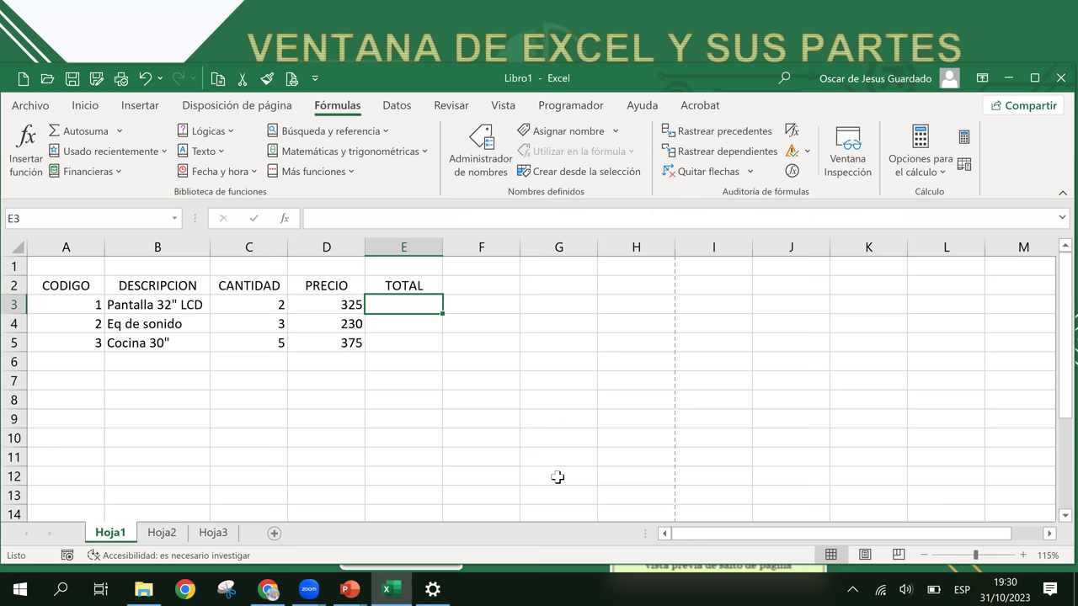
text(=)
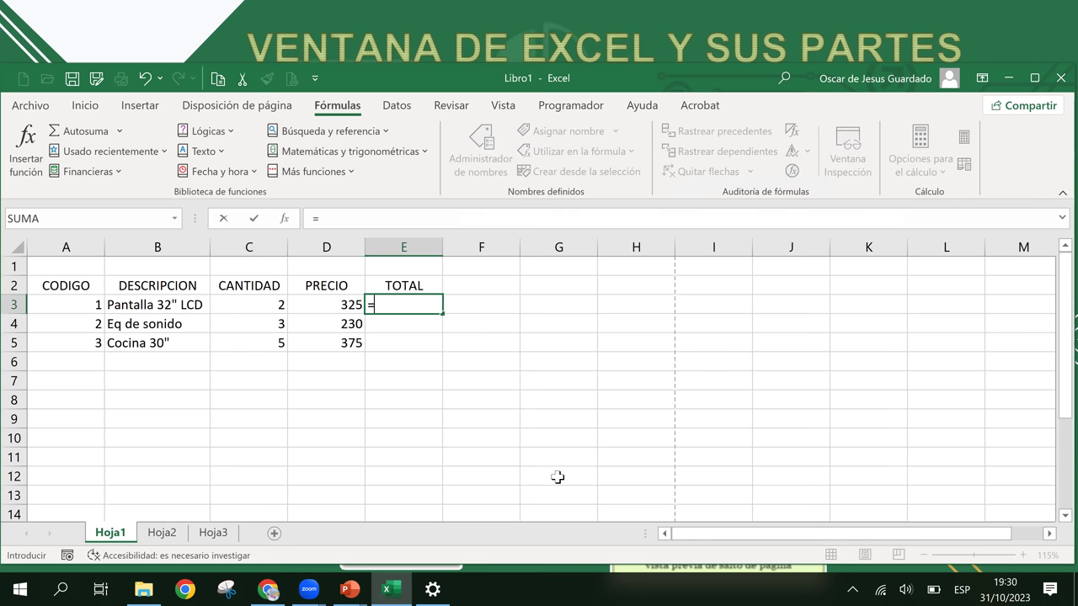
key(Left)
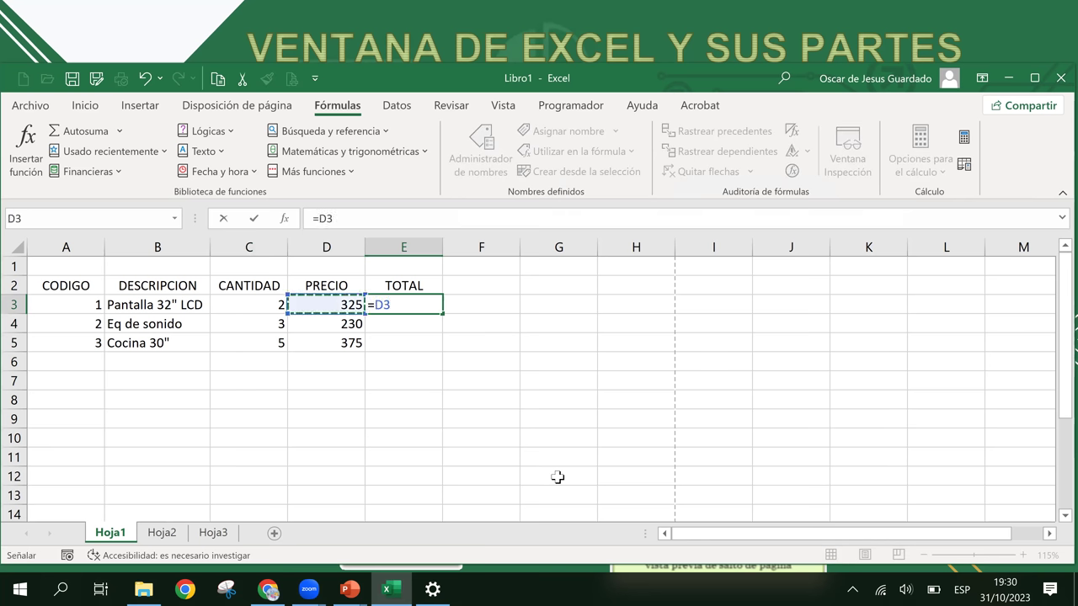
key(Left)
text(*)
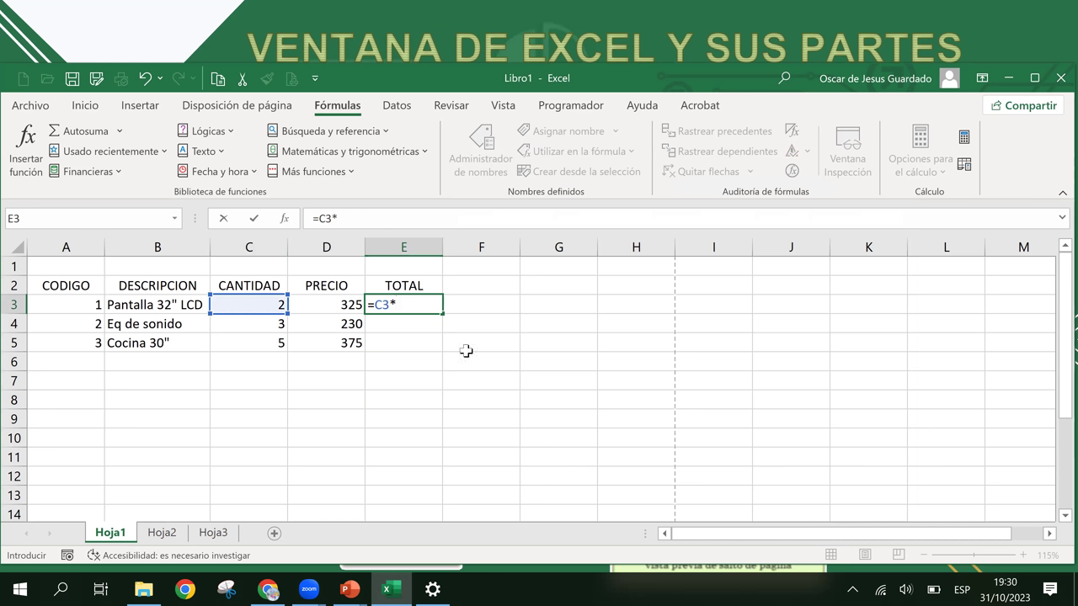
key(Left)
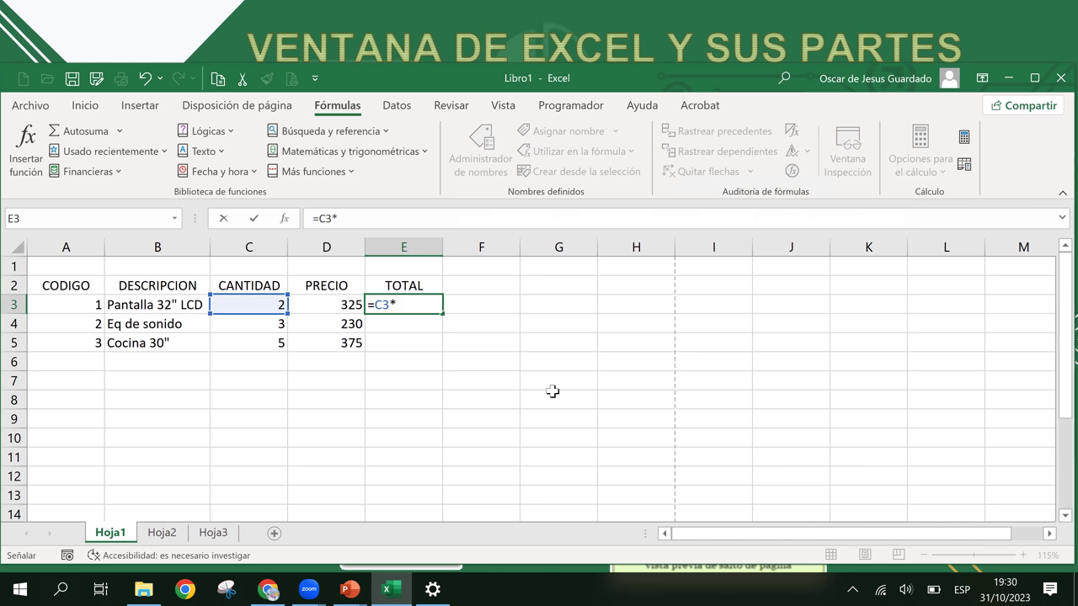
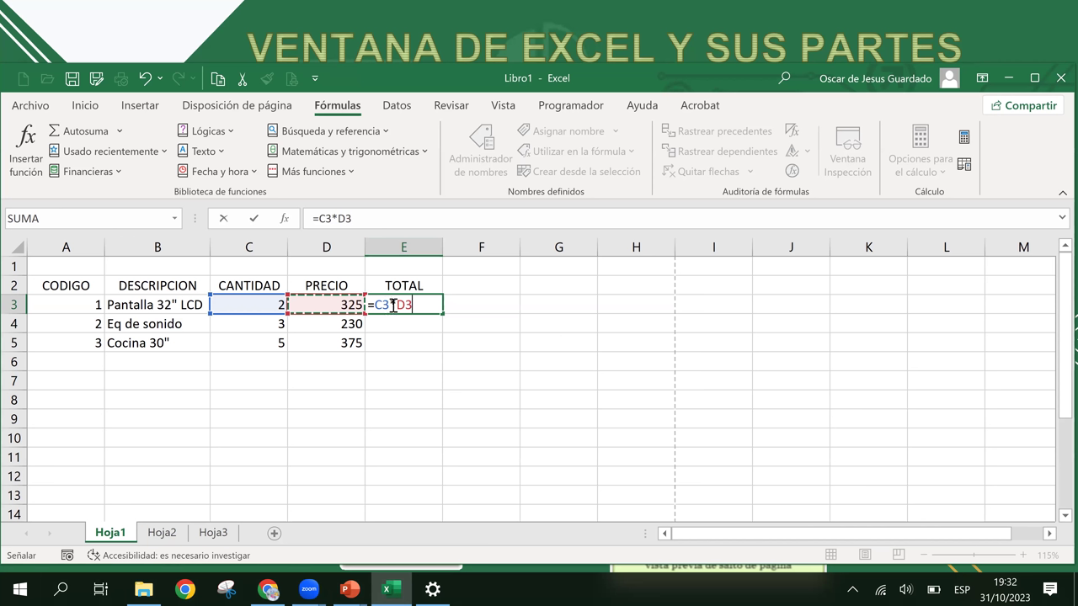
- Commit =C3*D3 in E3 (showing 650) and fill it down to E5
click(423, 304)
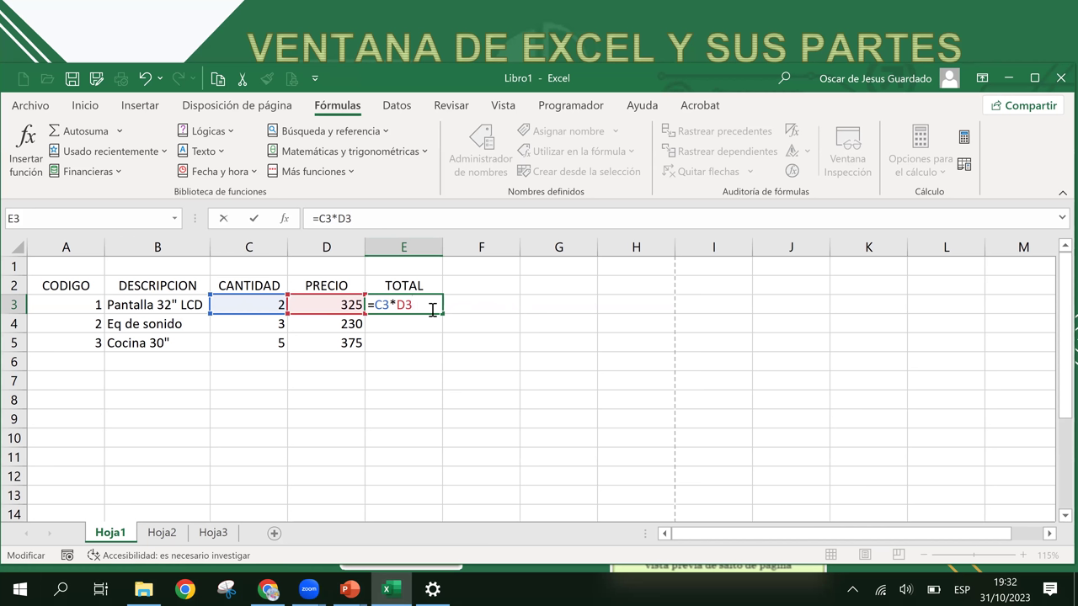
key(Return)
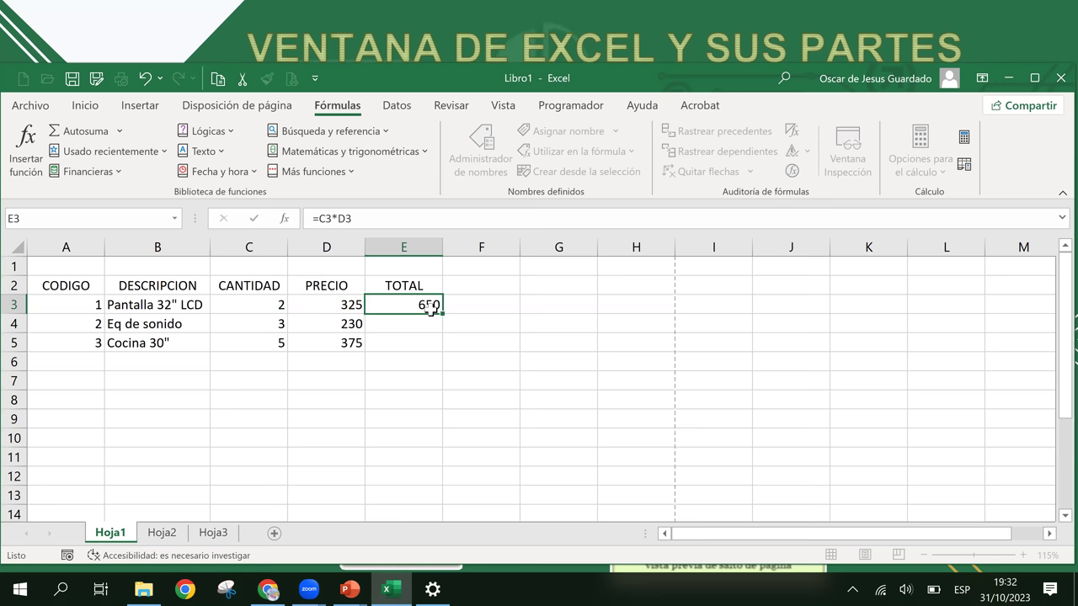
click(542, 436)
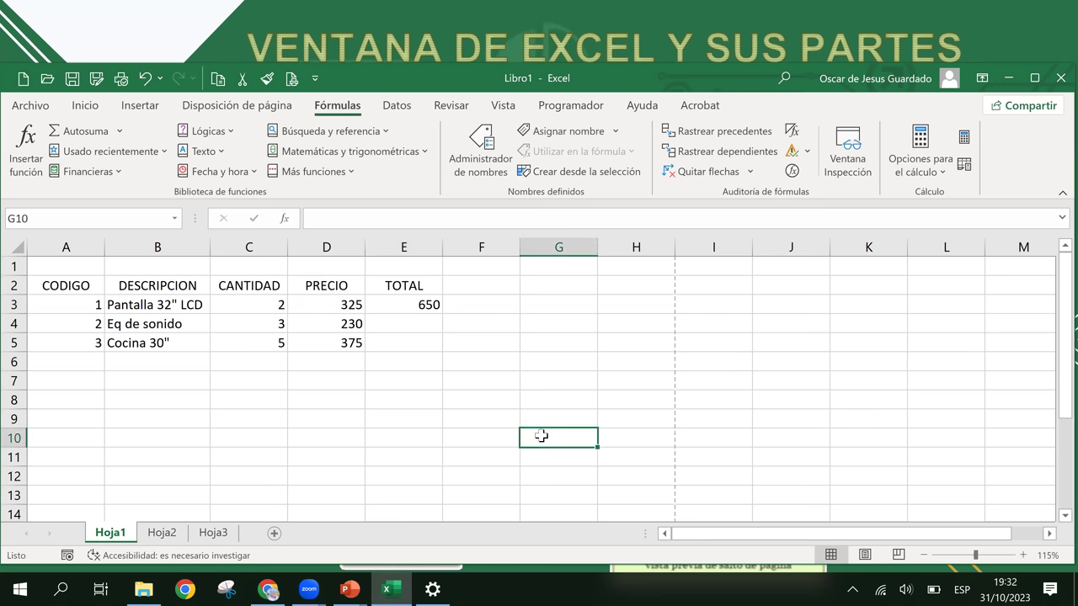
click(419, 305)
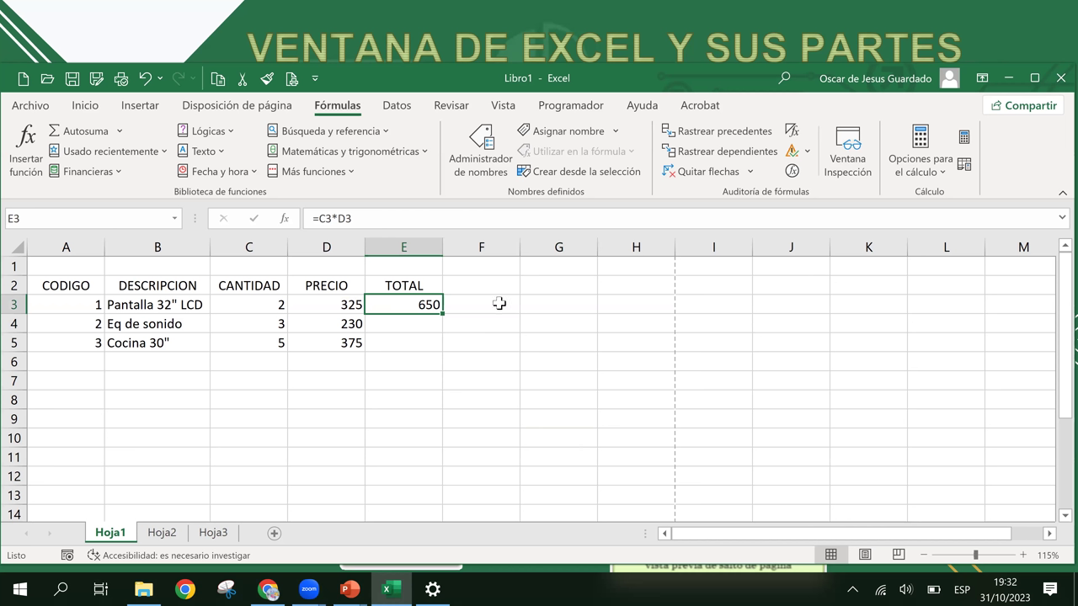
mouse_move(443, 315)
mouse_down()
mouse_move(433, 365)
mouse_move(433, 346)
mouse_up()
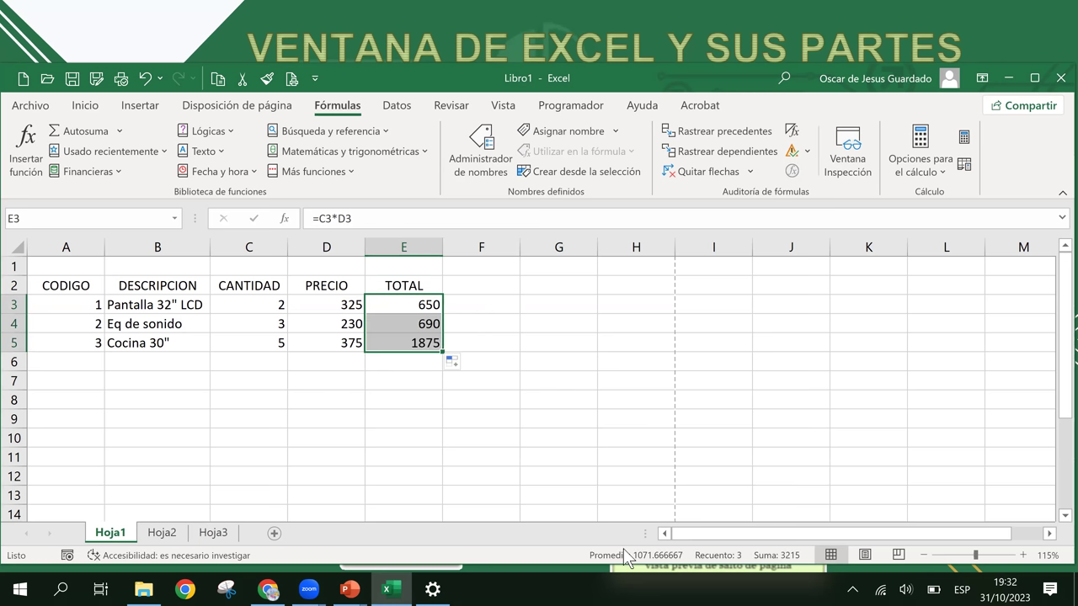
click(524, 456)
- Clear the copied totals from E4 and E5, keeping only E3's formula
click(427, 306)
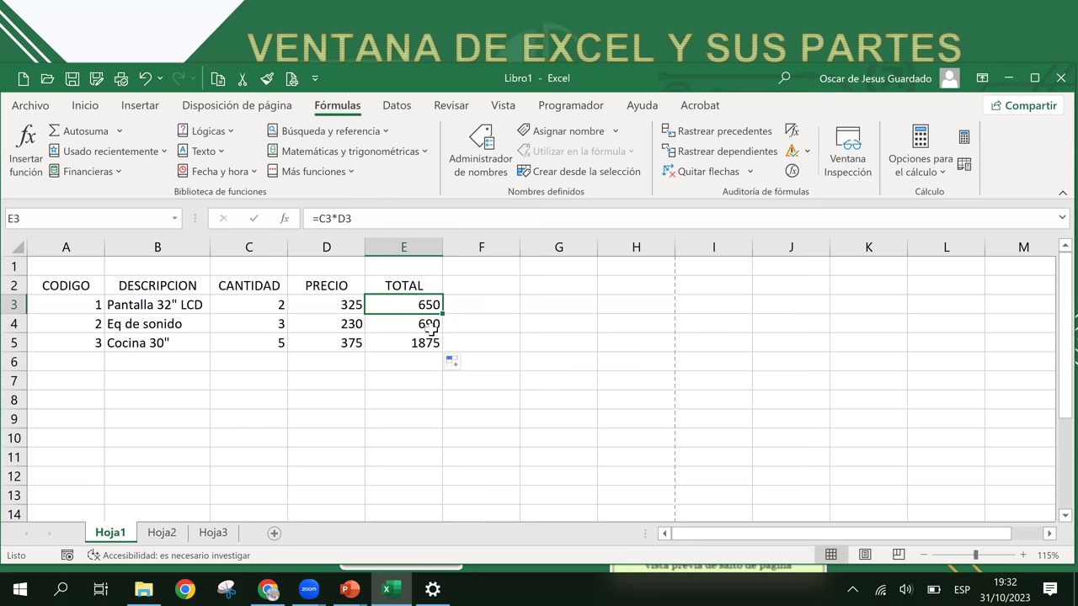
scroll(447, 325, up, 2)
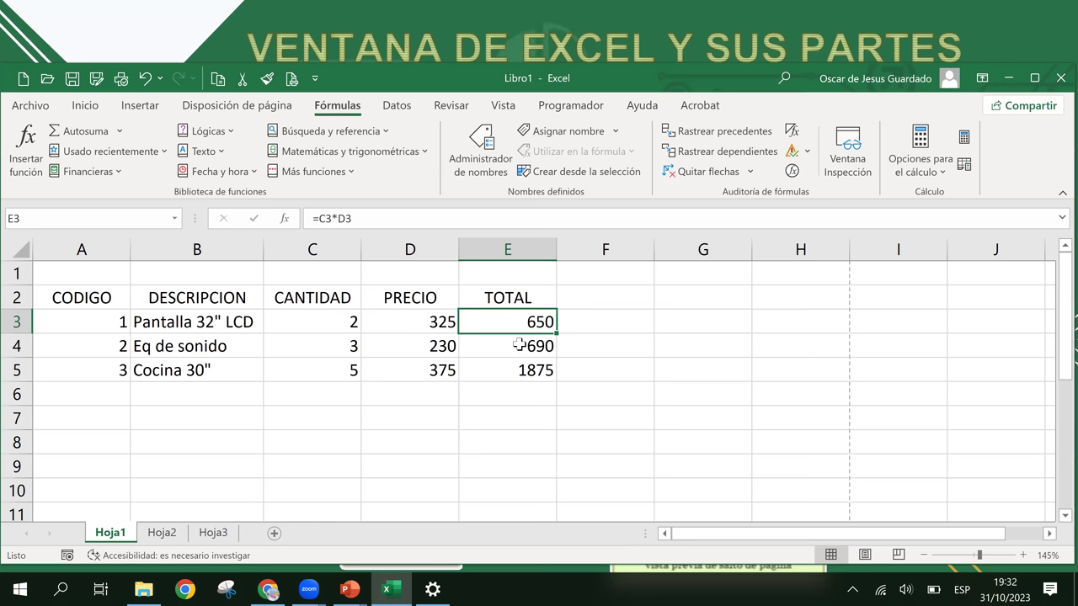
drag(517, 344, 512, 384)
key(Delete)
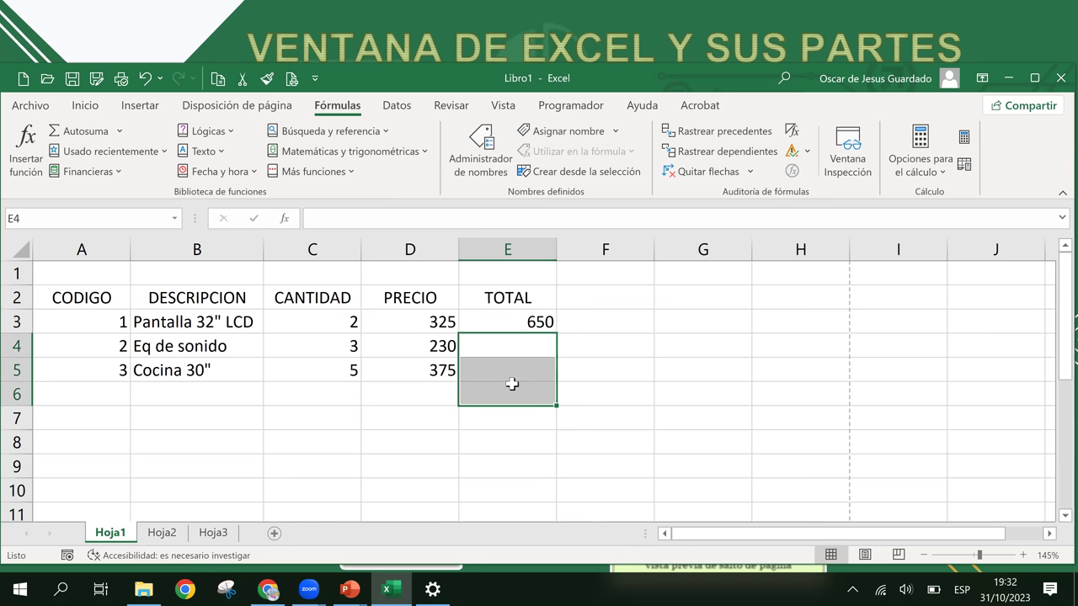
click(534, 349)
click(537, 319)
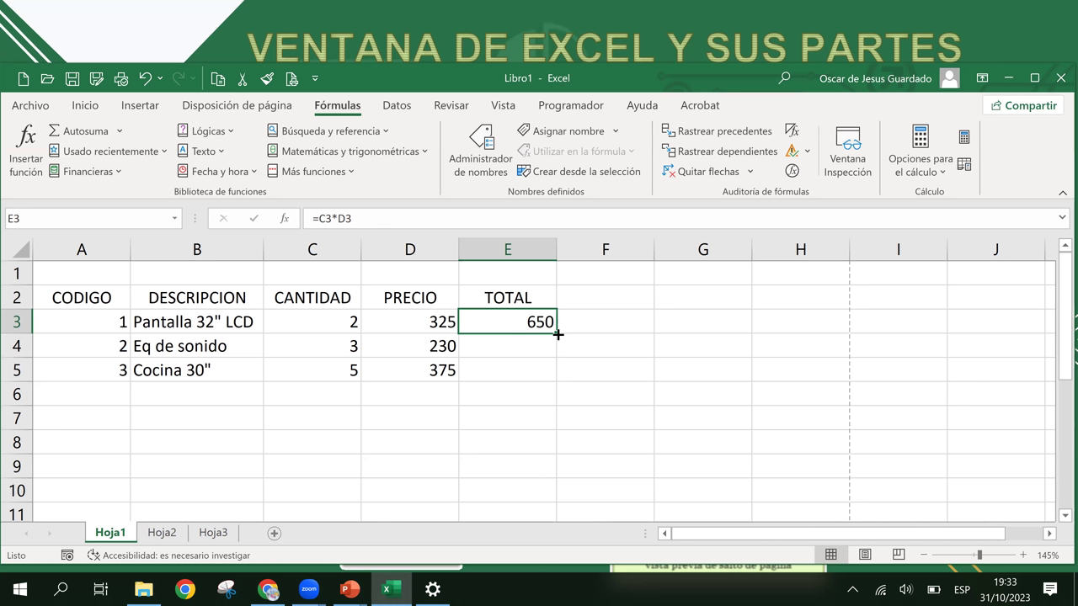
drag(499, 320, 510, 401)
click(492, 321)
mouse_move(491, 313)
mouse_down()
mouse_move(558, 358)
mouse_move(674, 395)
mouse_up()
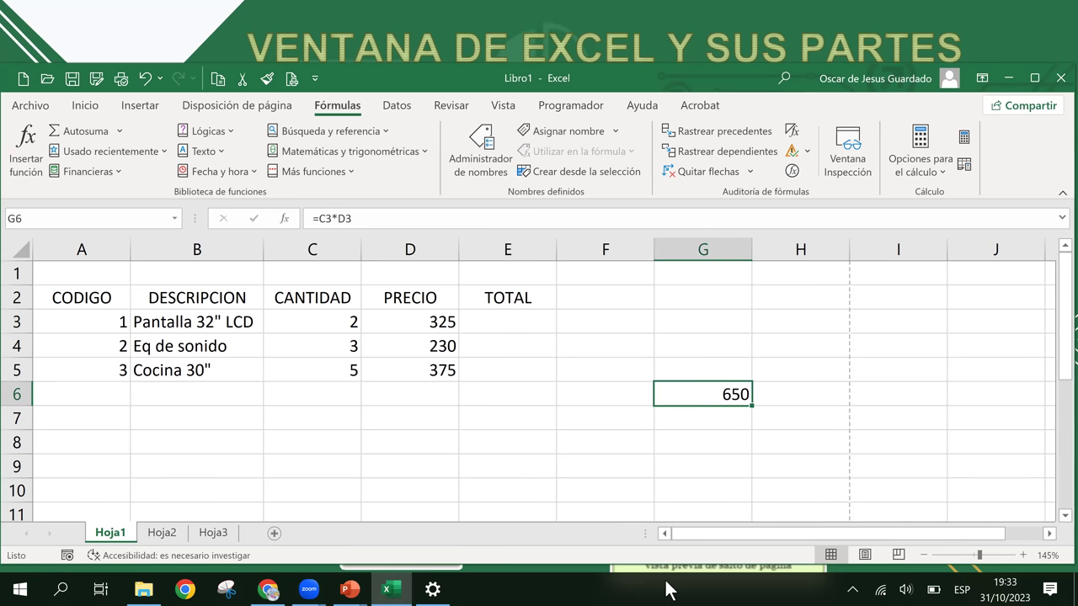
key(ctrl+z)
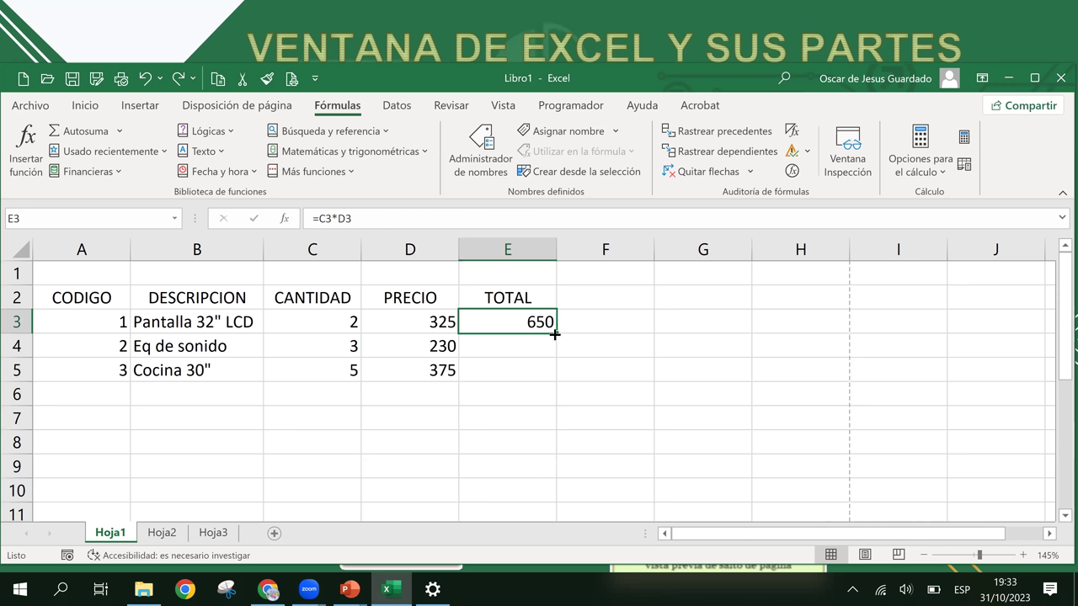
drag(557, 332, 551, 373)
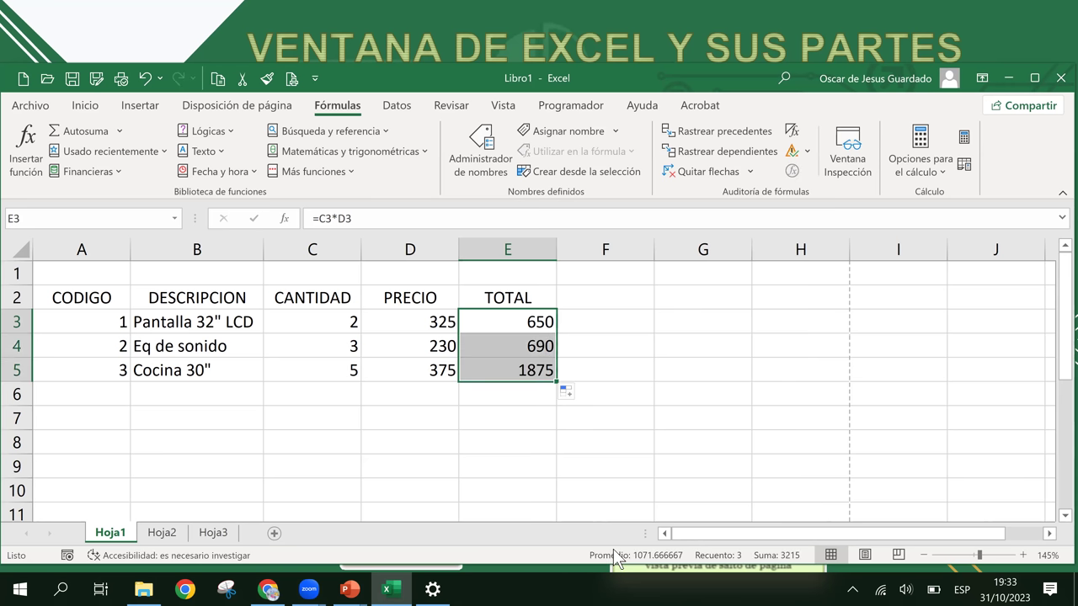
click(522, 334)
click(524, 320)
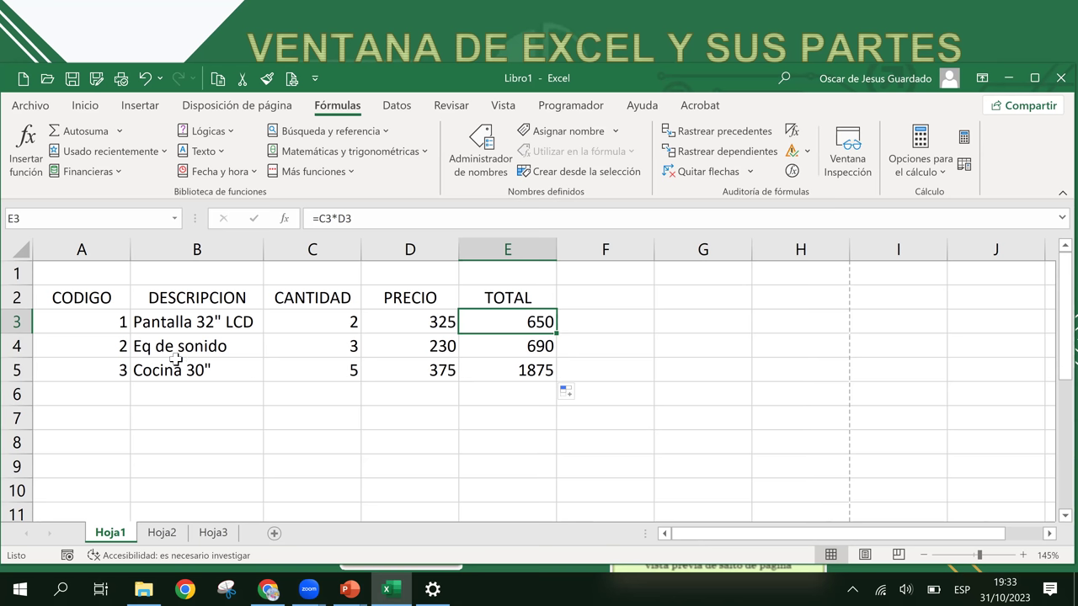
click(513, 360)
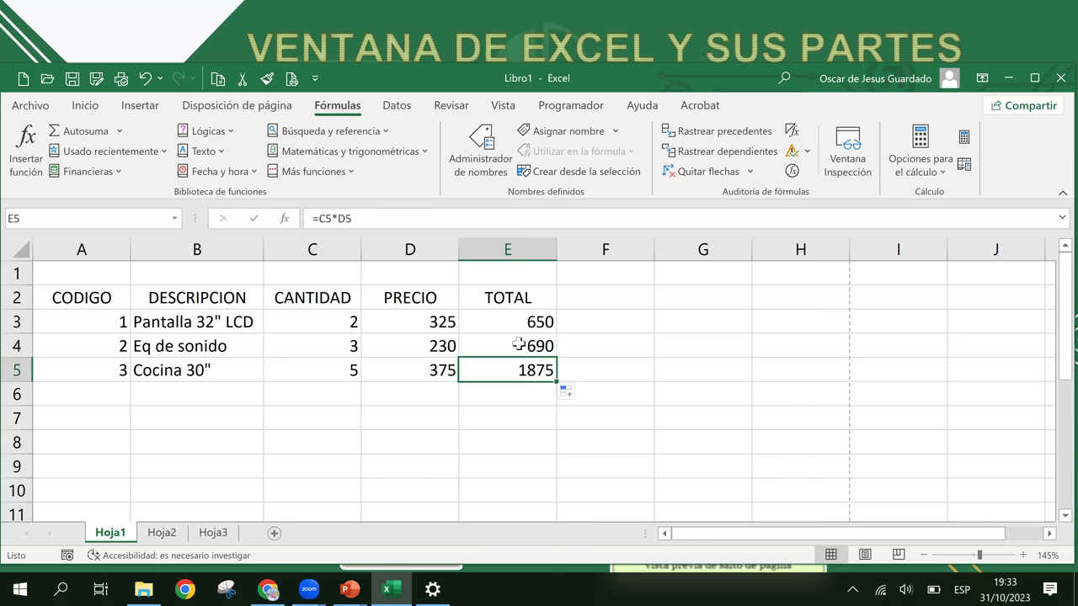
click(527, 347)
shift+click(522, 385)
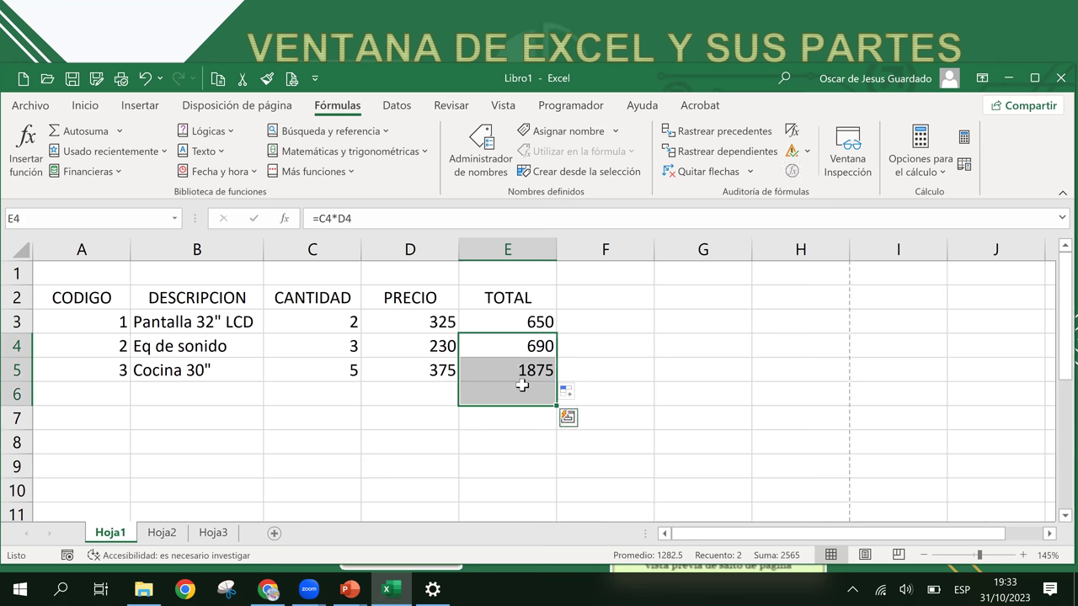
key(Delete)
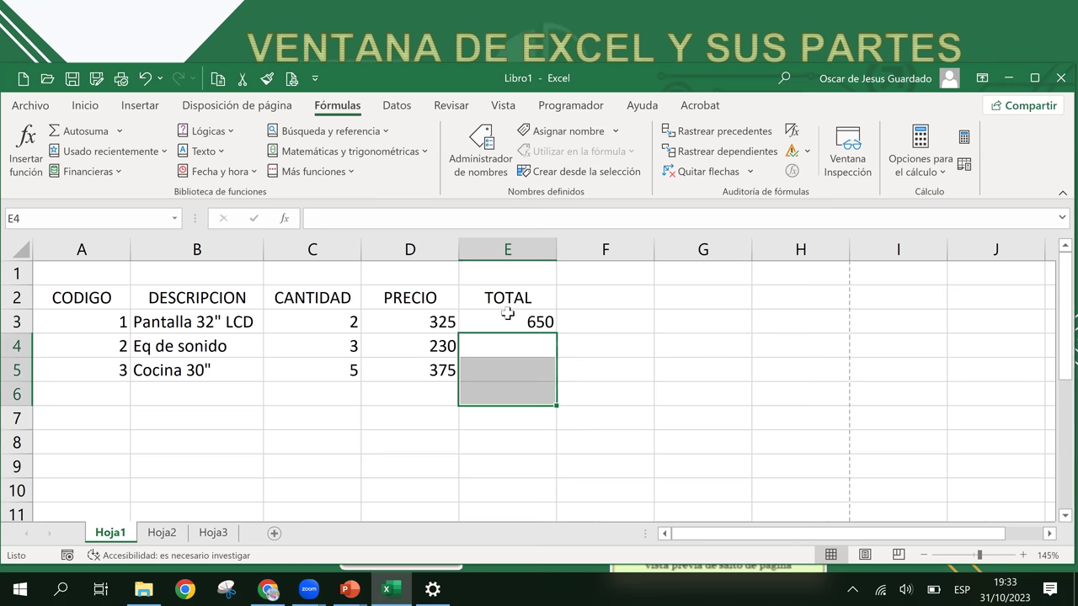
click(508, 314)
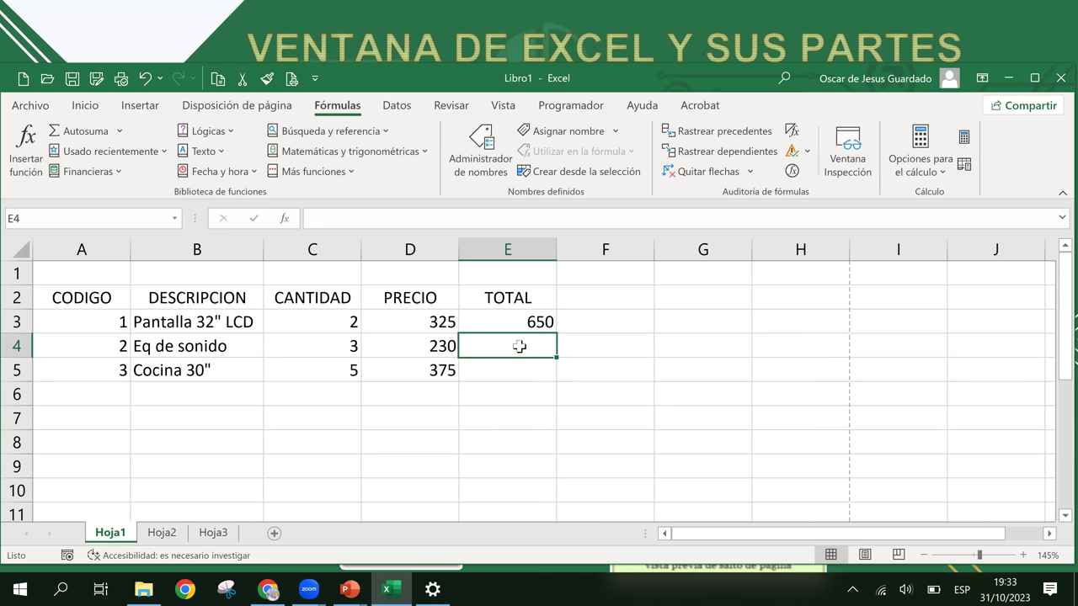
drag(517, 346, 518, 393)
click(510, 324)
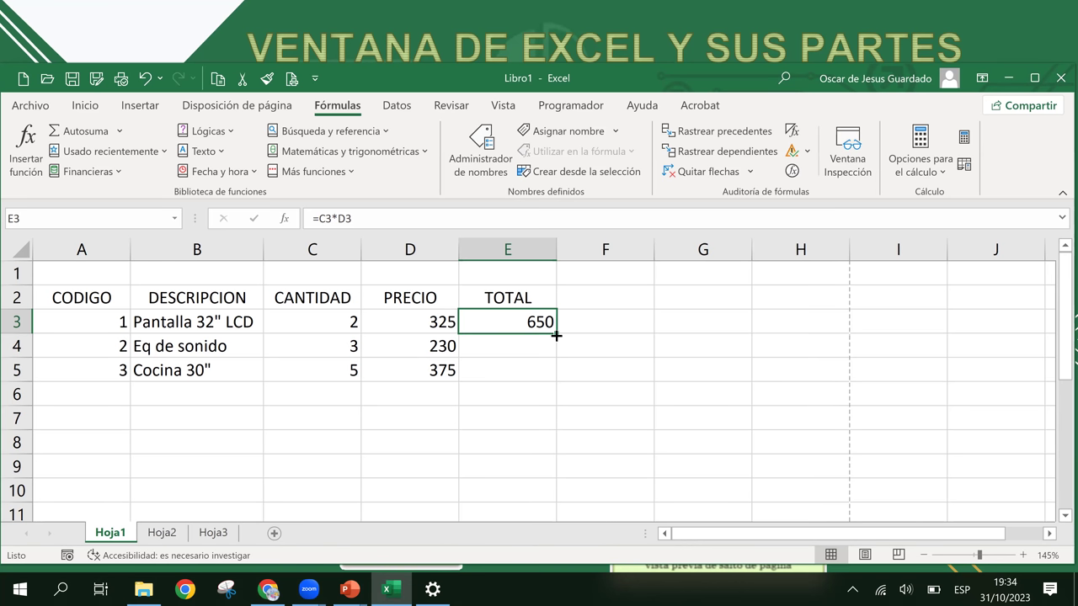
double_click(555, 335)
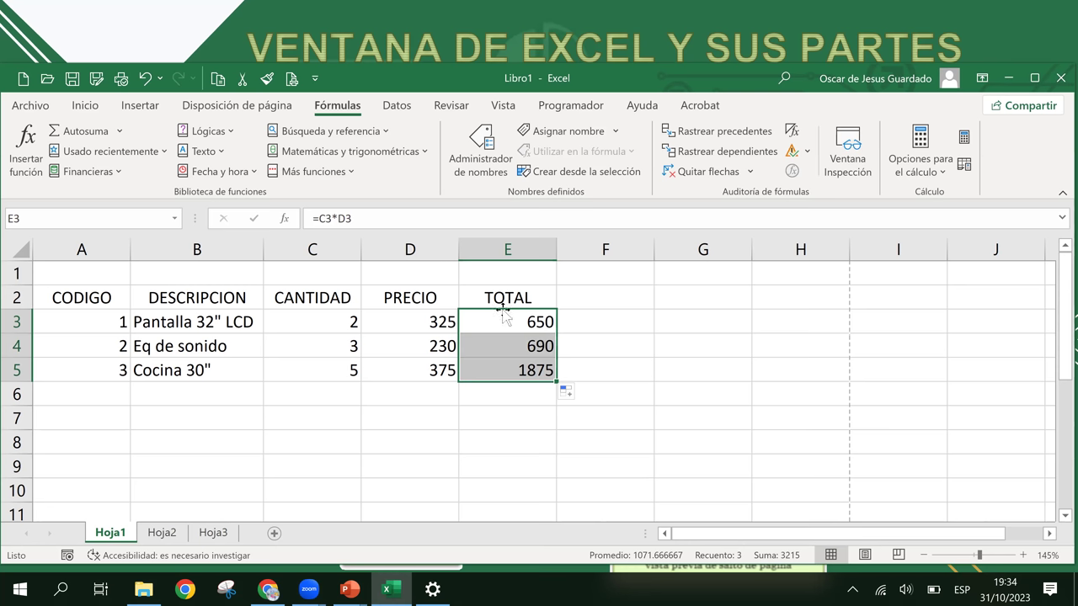
click(512, 354)
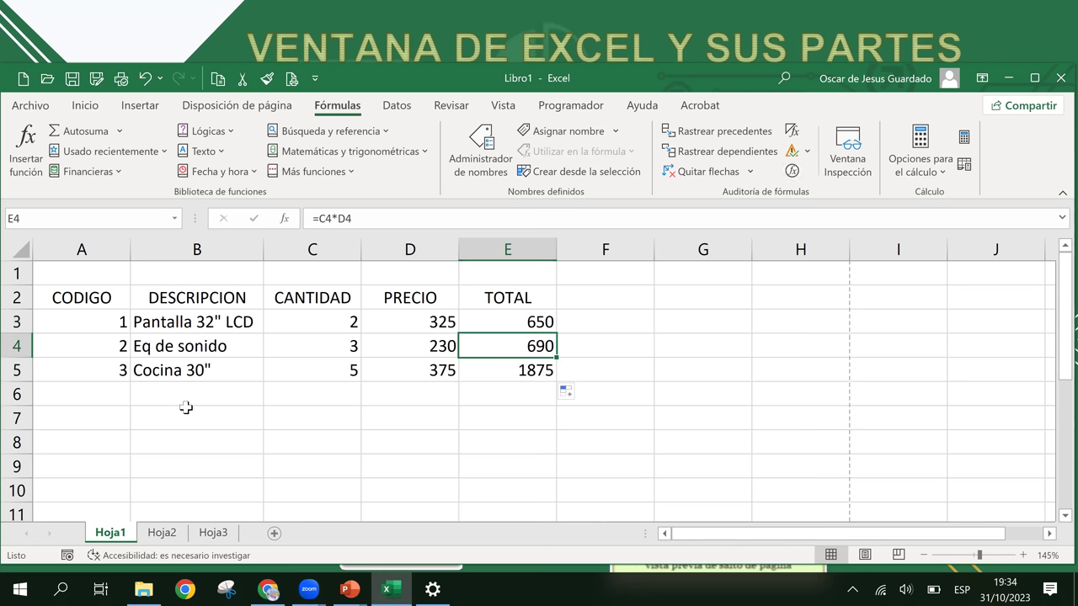
click(156, 417)
click(291, 415)
click(531, 348)
drag(522, 352, 522, 387)
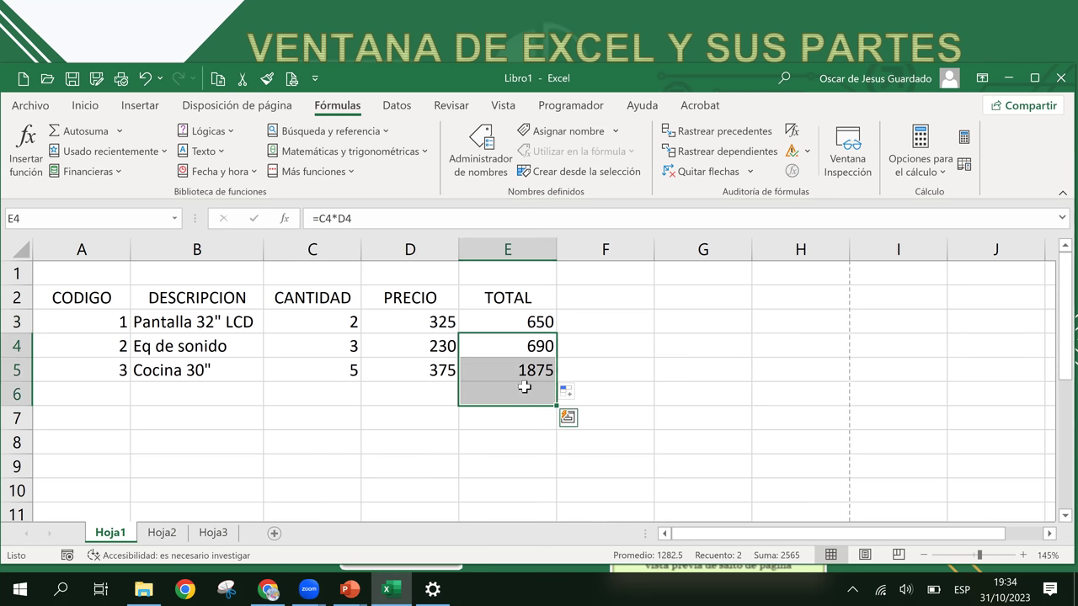
key(Delete)
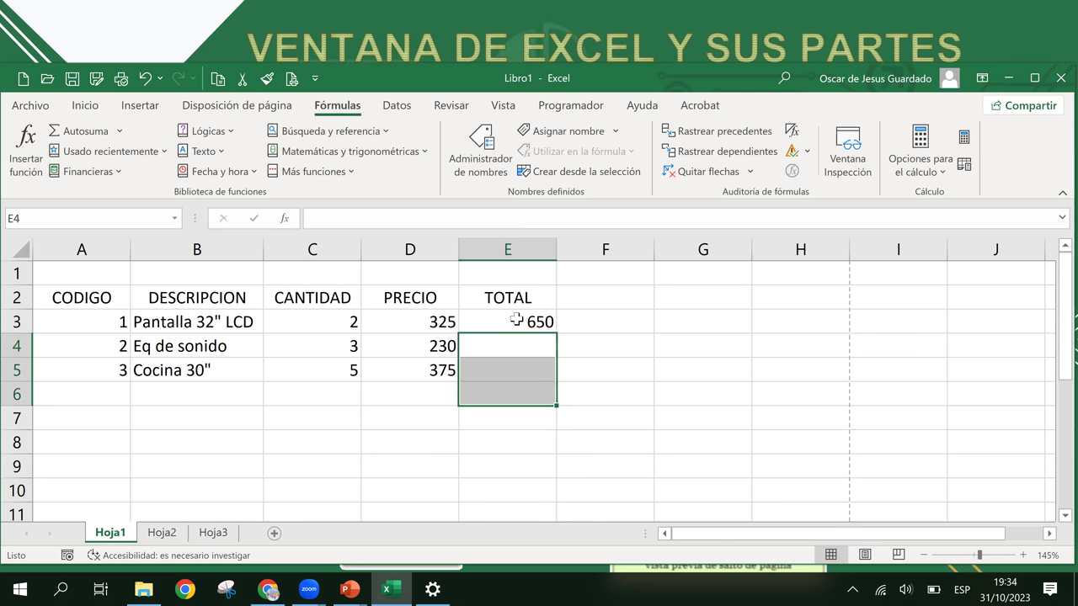
click(517, 324)
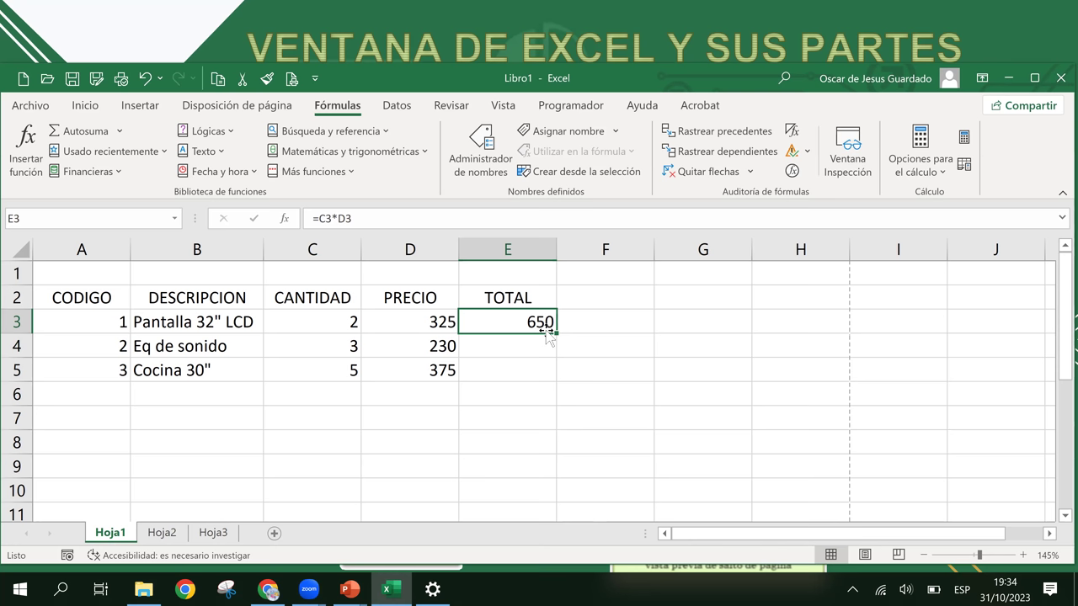
click(379, 219)
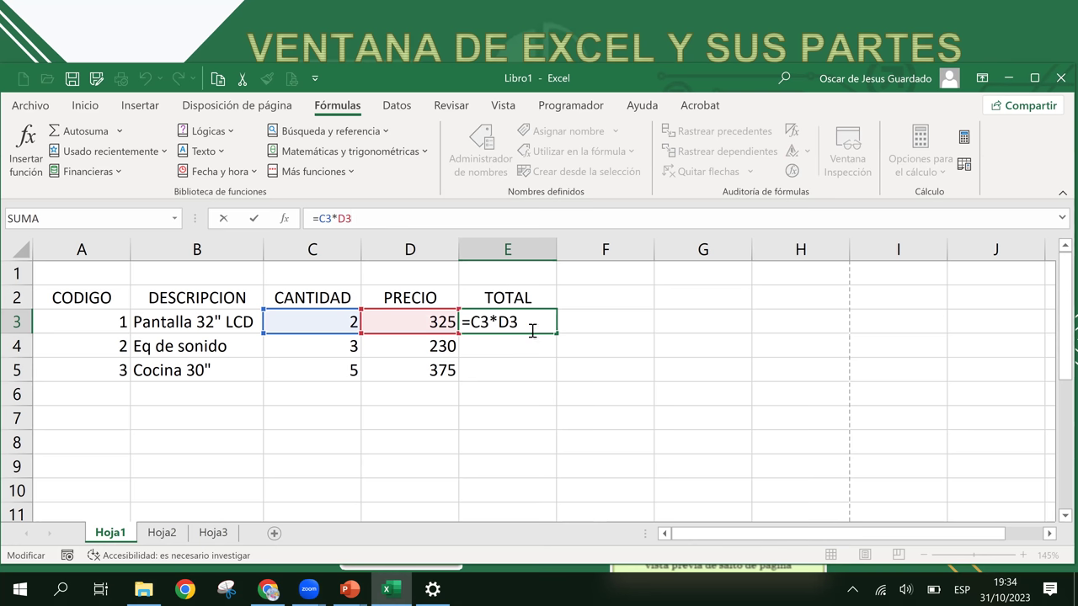
key(ctrl+Return)
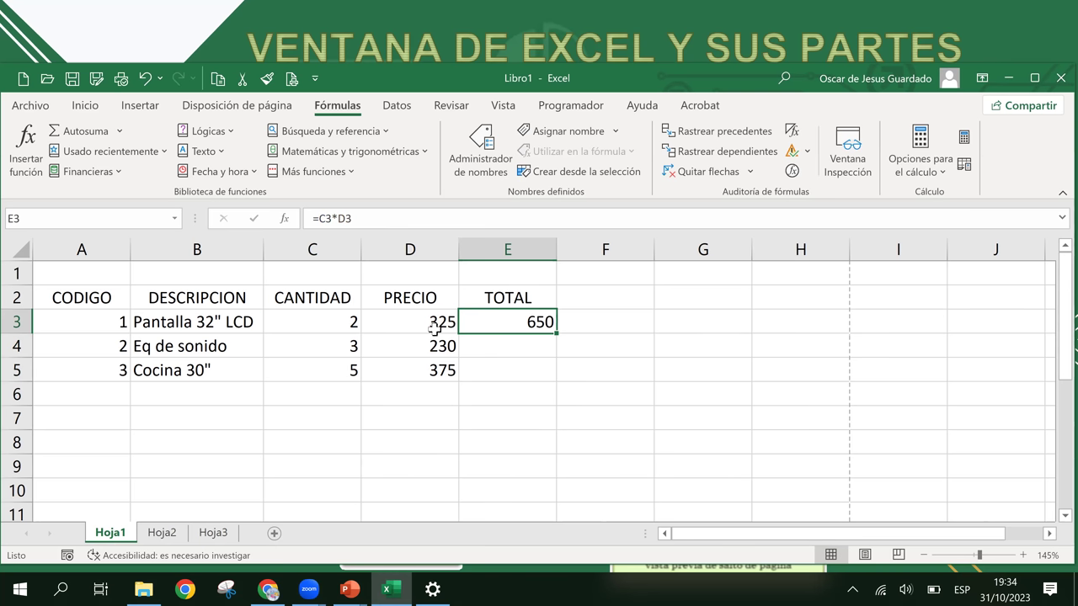
key(Delete)
click(537, 364)
click(517, 318)
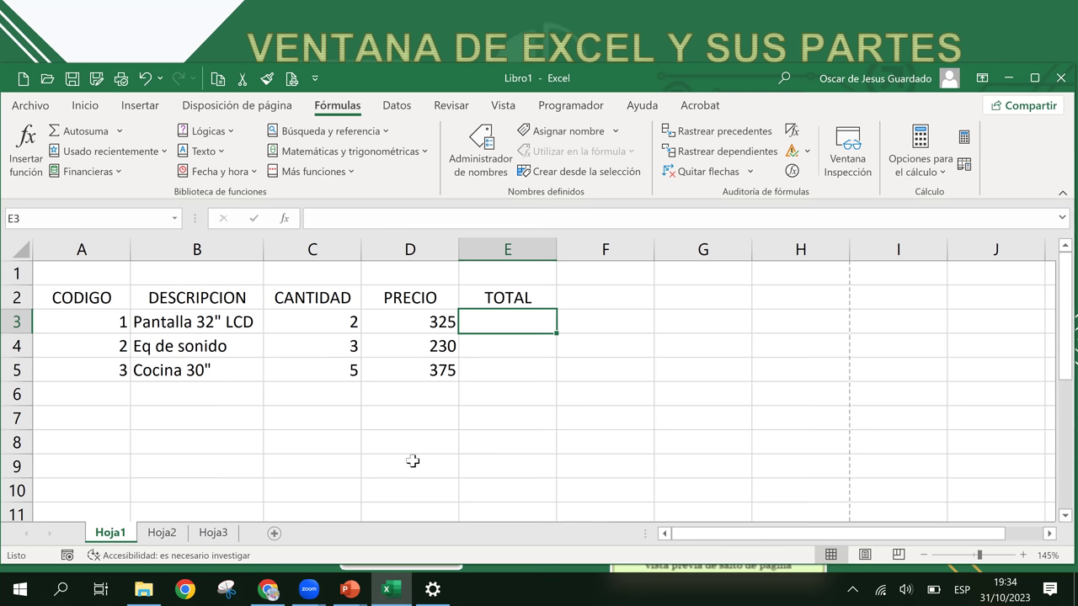
- Name the quantities in C3:C5 CANTIDAD using the Name Box
drag(337, 316, 336, 372)
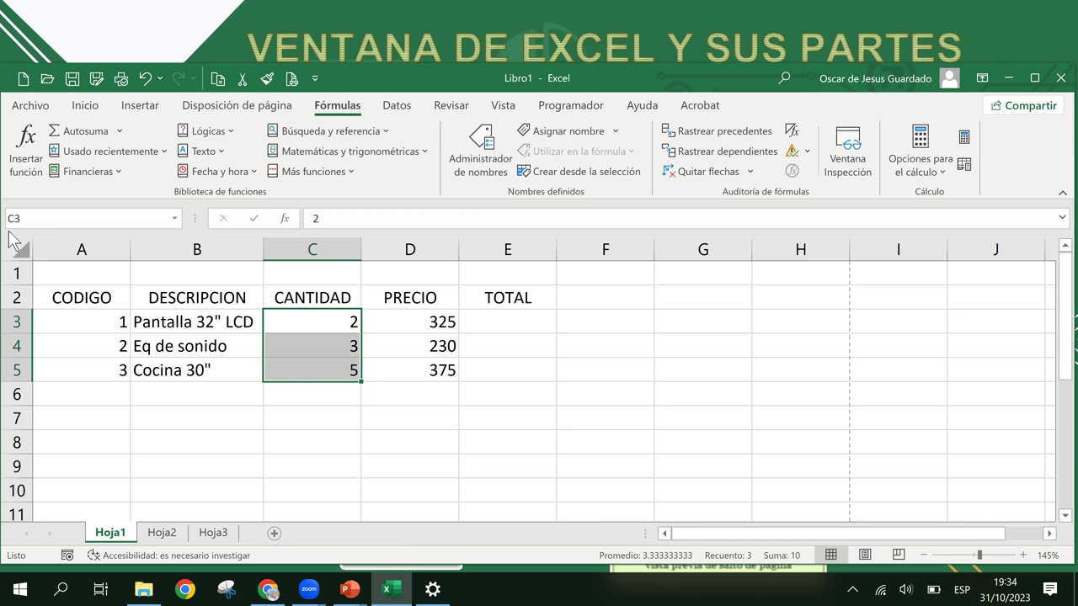
click(33, 221)
text(CANTIDAD)
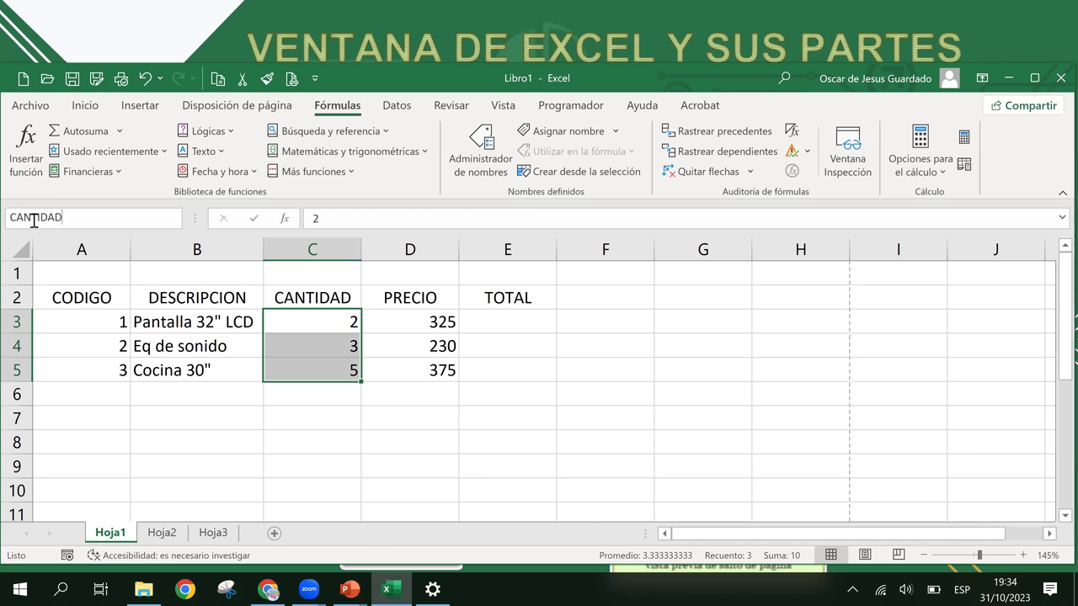
key(Return)
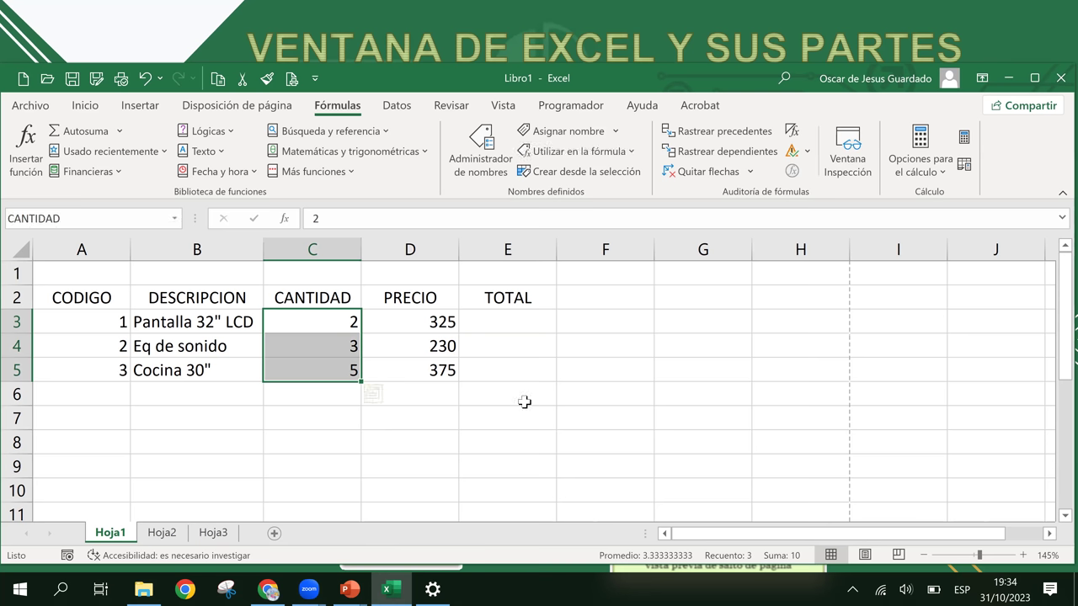
- Name the prices in D3:D5 PRECIO using the Name Box
drag(415, 334, 416, 366)
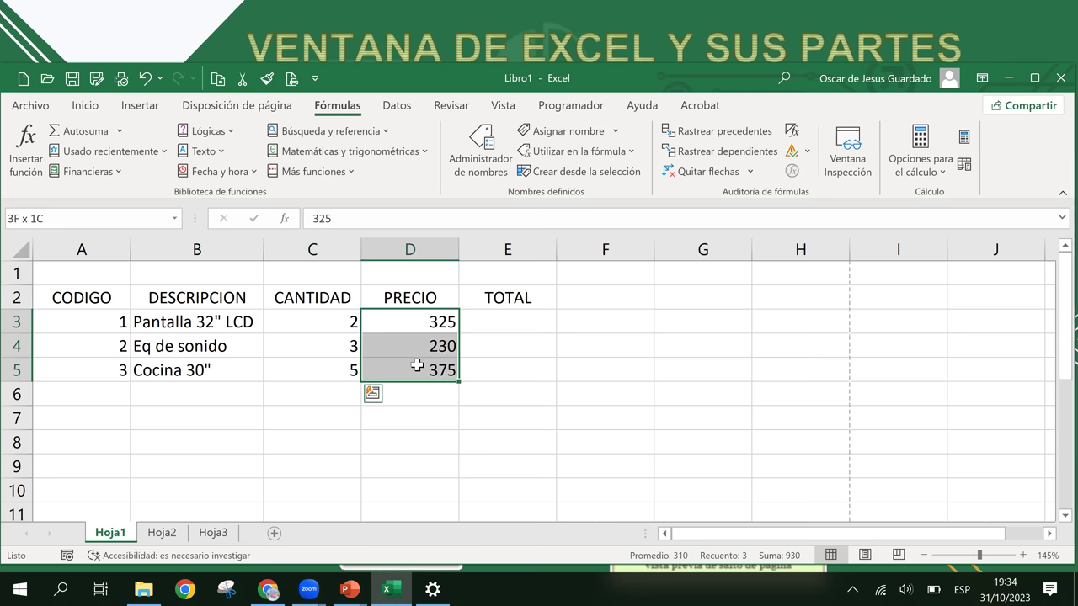
click(426, 323)
drag(426, 354, 425, 375)
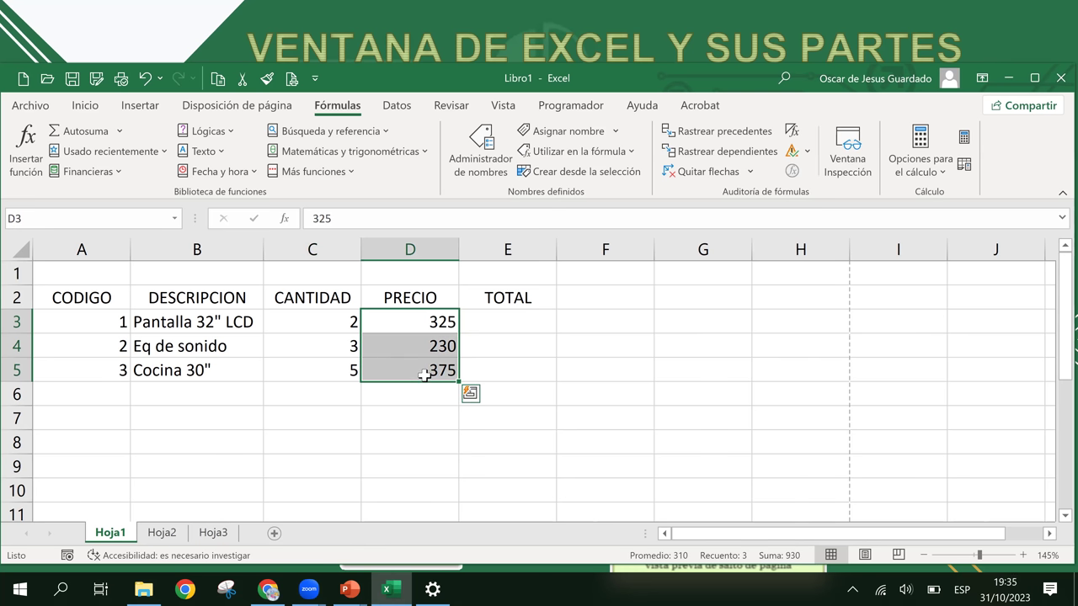
click(38, 220)
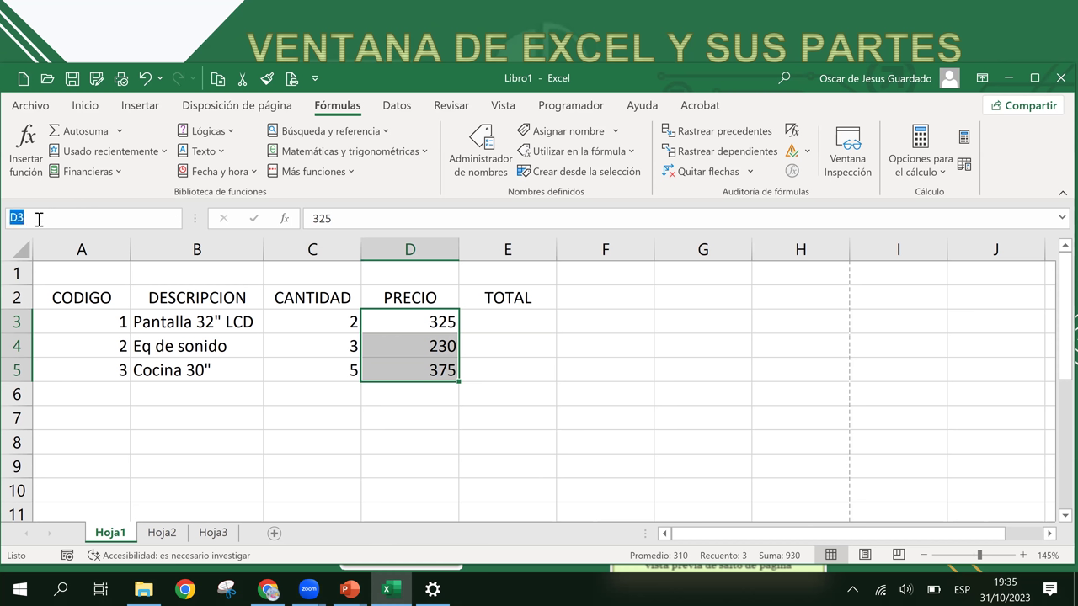
text(PRECIO)
key(Return)
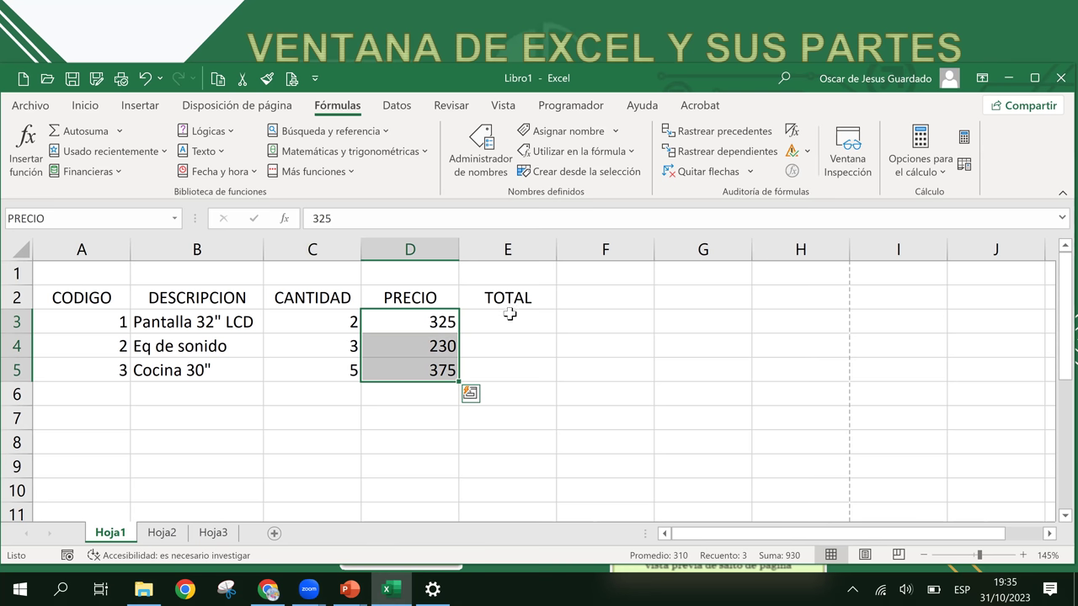
click(521, 328)
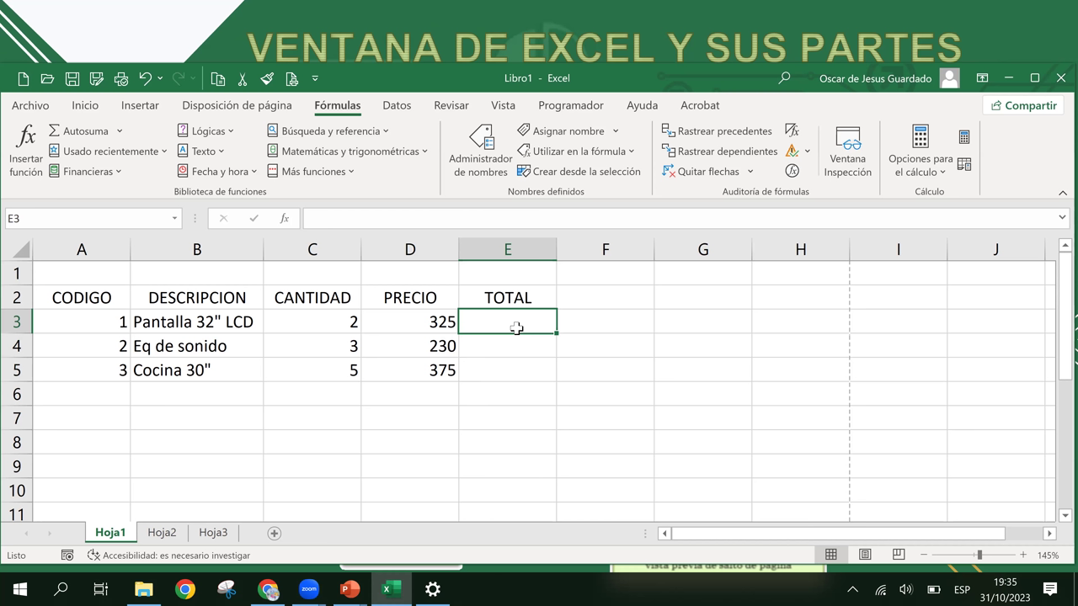
click(172, 219)
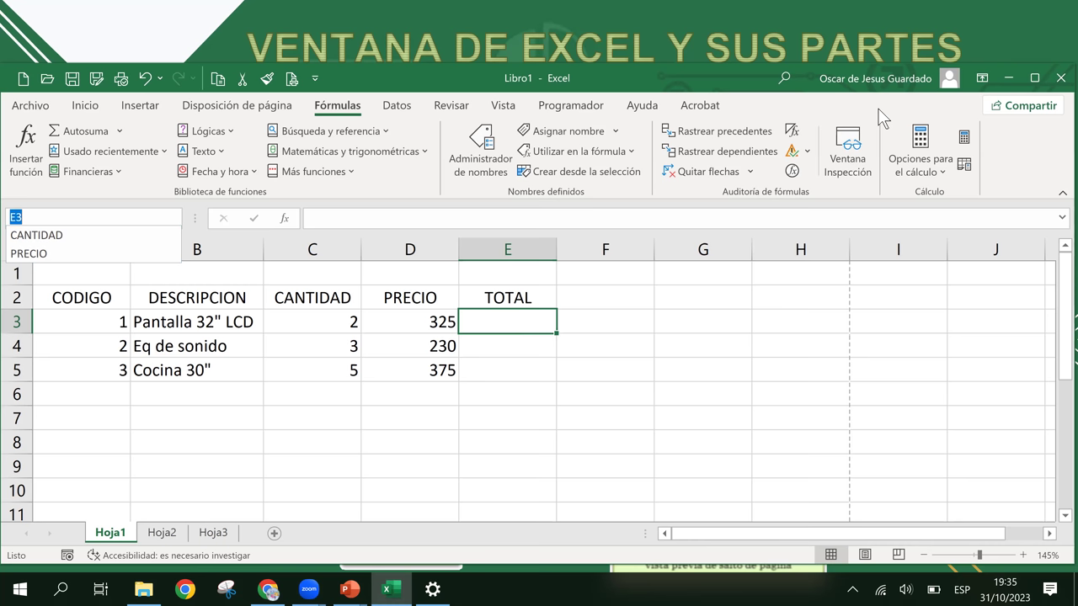
key(Escape)
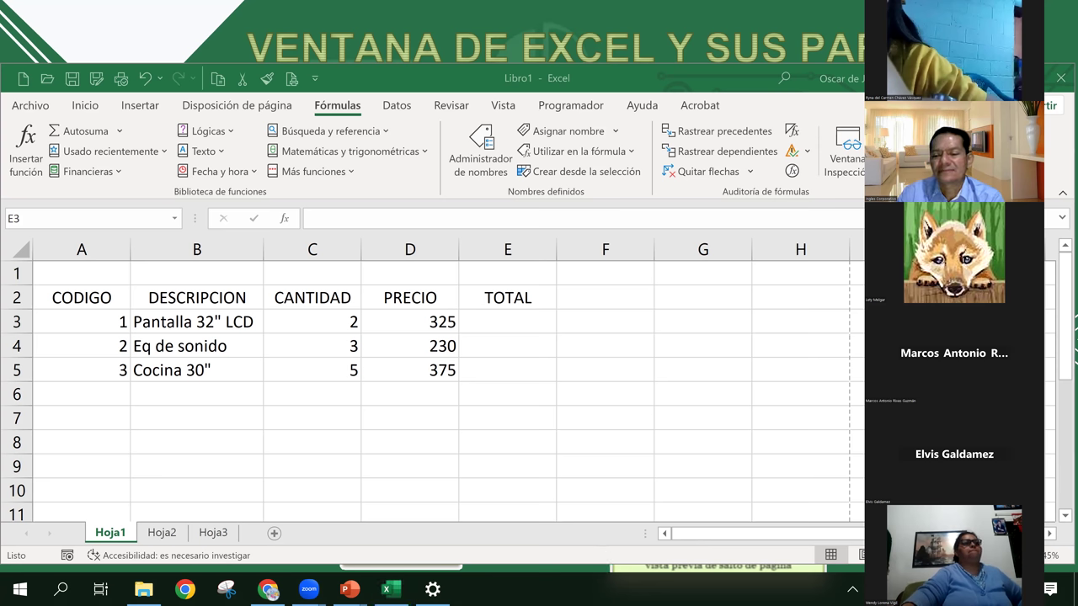
key(XF86AudioRaiseVolume)
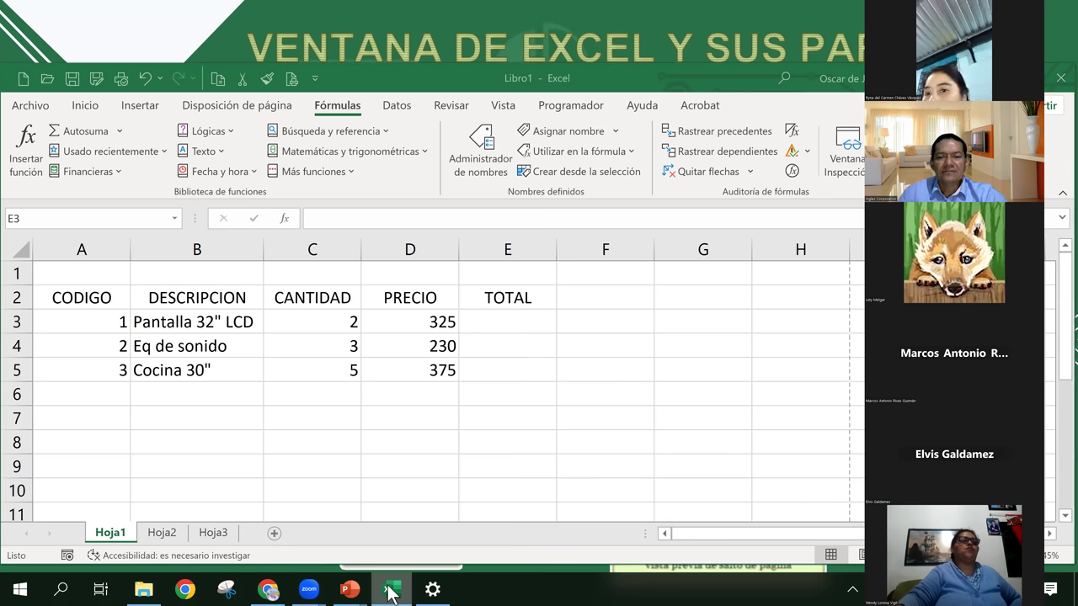
- Switch to viewing the other participant's shared Excel window through Zoom's screen-sharing controls
click(442, 412)
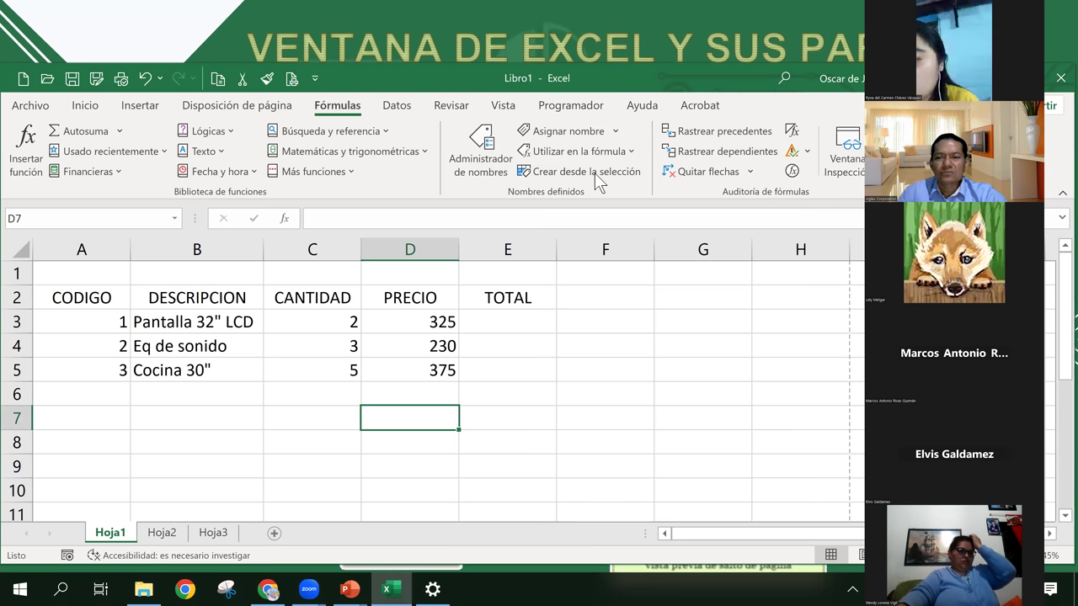
click(311, 592)
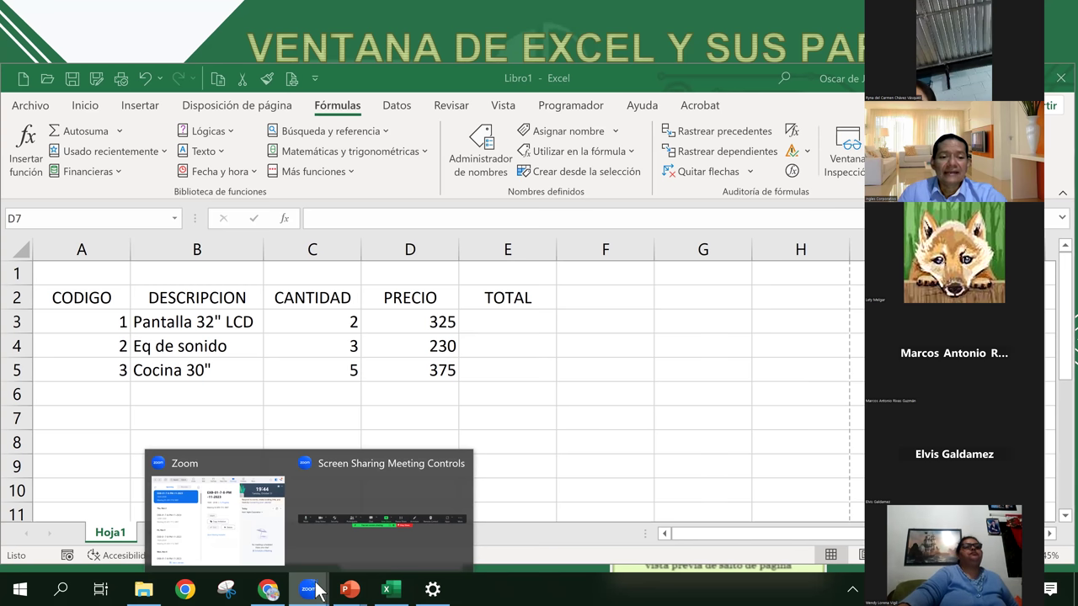
mouse_move(382, 497)
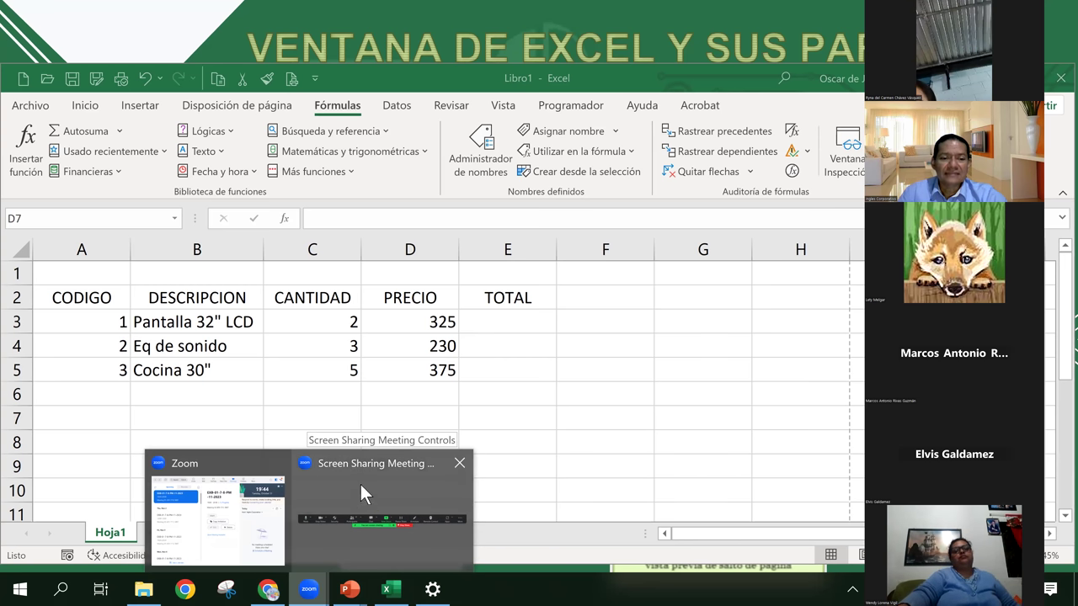
click(341, 483)
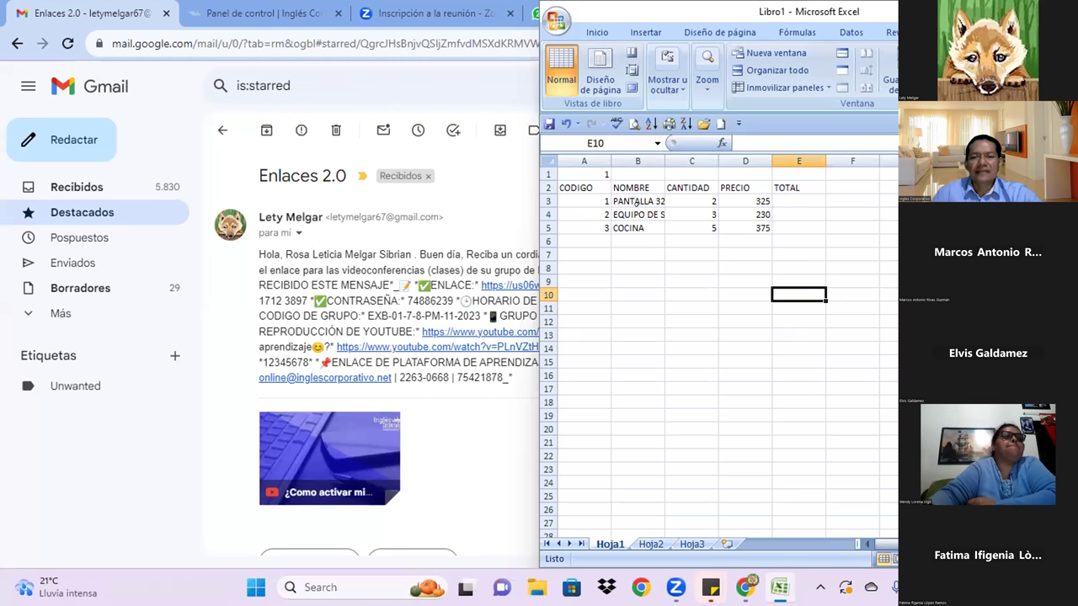
- Select the quantities C3:C5 and enter CANTIDA as a range name in the Name Box
click(659, 202)
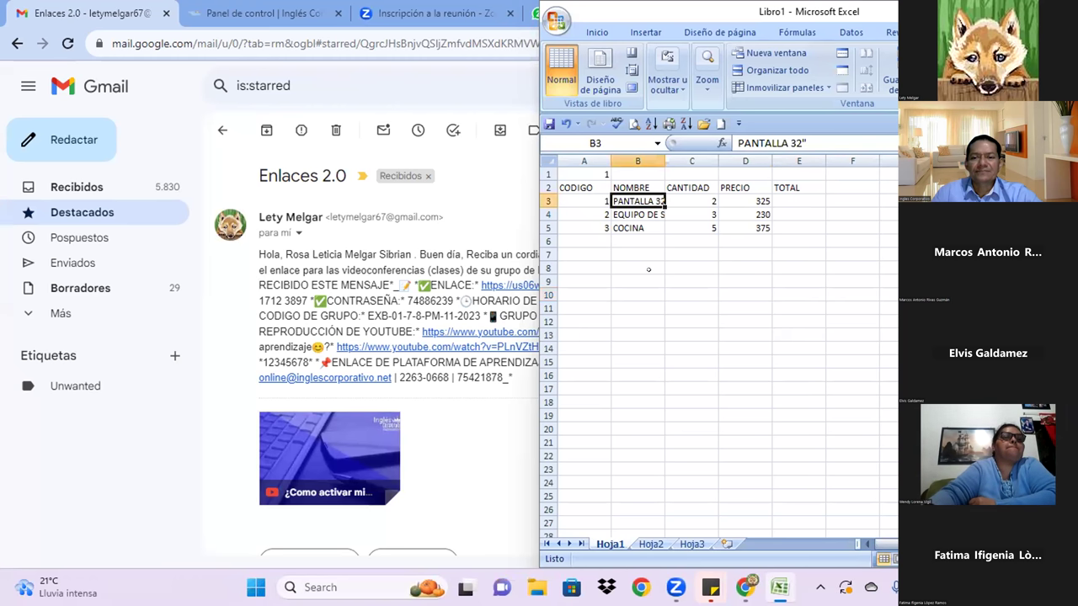
key(Right)
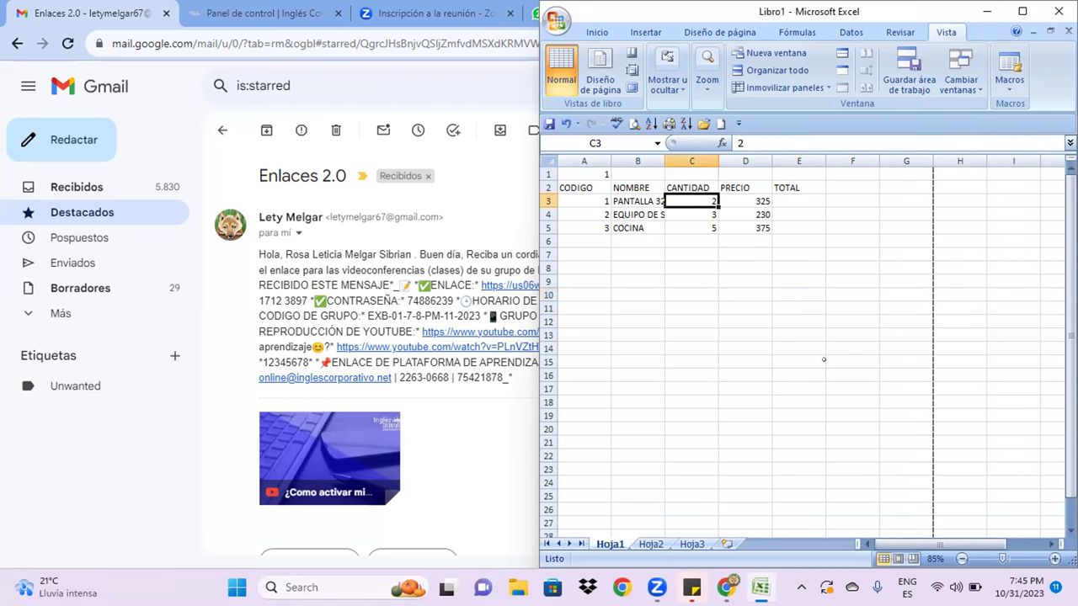
click(825, 370)
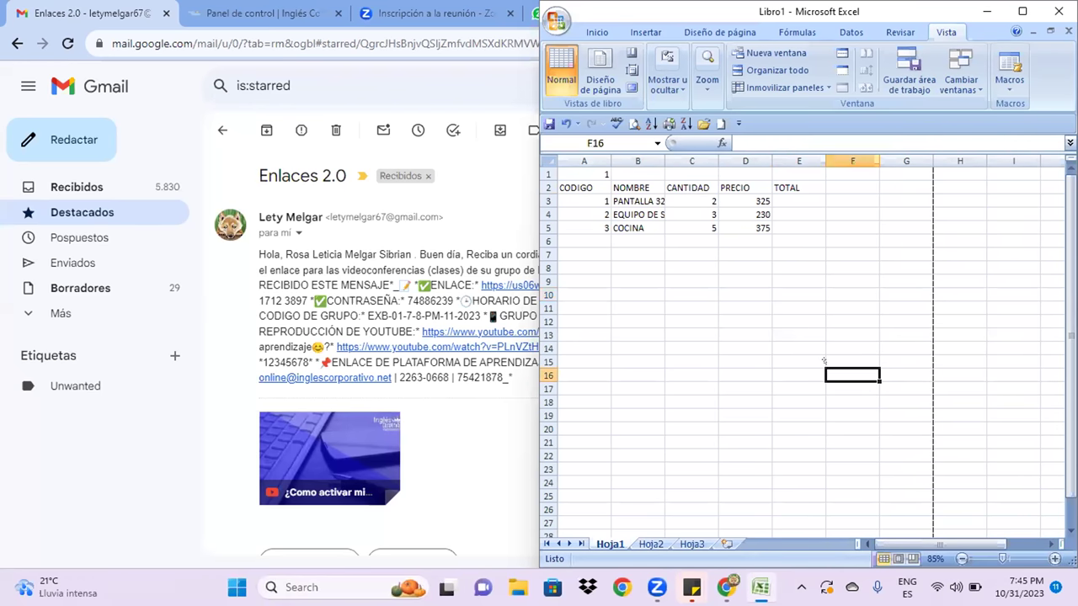
key(shift+Down)
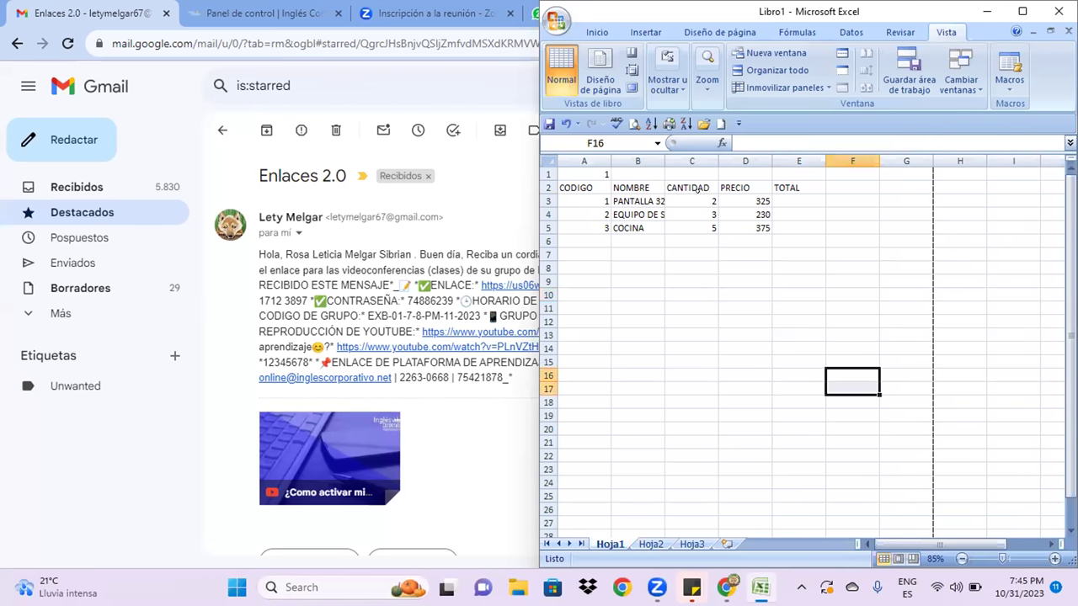
click(694, 201)
key(shift+Down)
key(shift+Down)
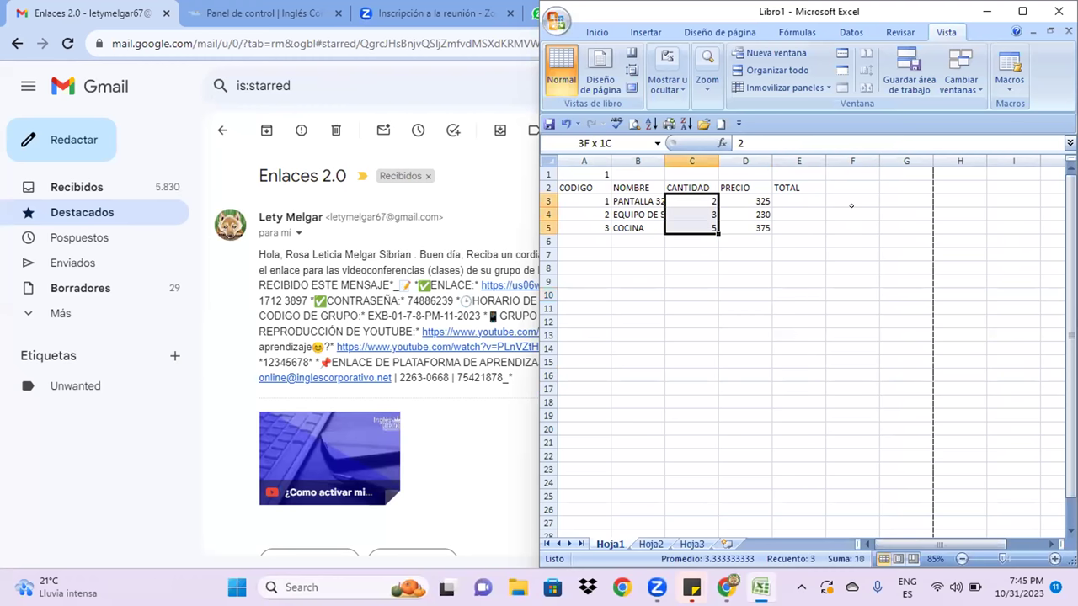
click(555, 143)
text(CANTIDAD)
key(Right)
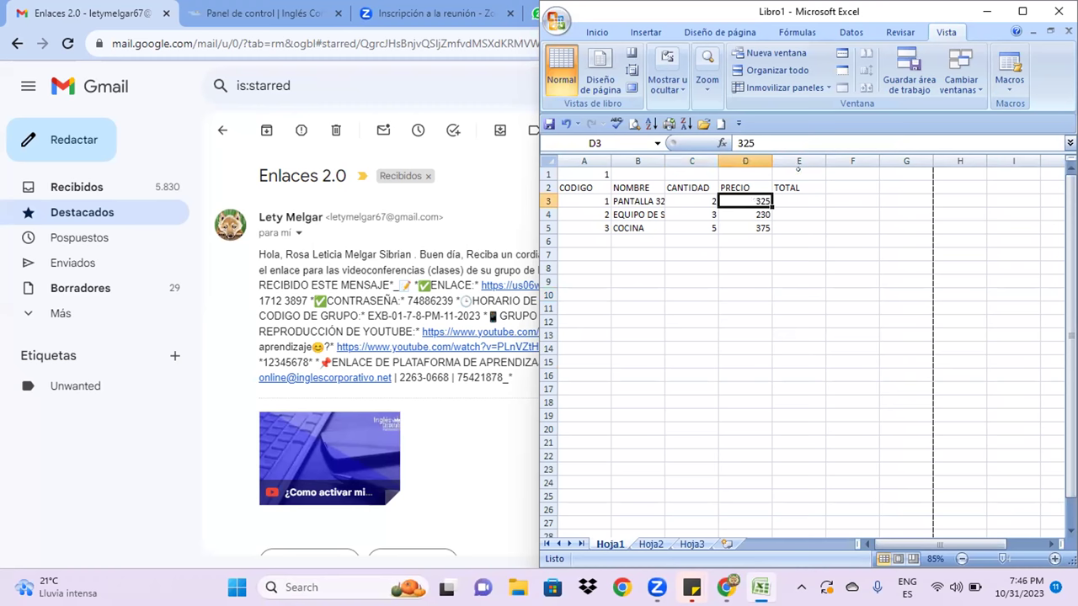
- Reselect C3 and list the workbook's defined names, showing Área_de_impresión and PRECIO
click(698, 293)
click(699, 203)
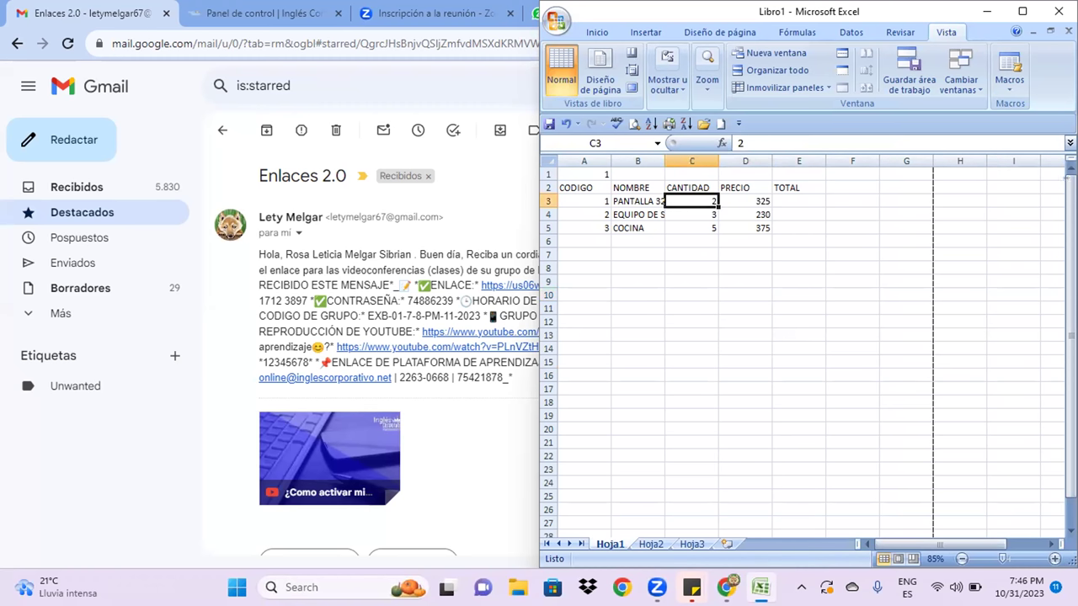
drag(691, 201, 691, 228)
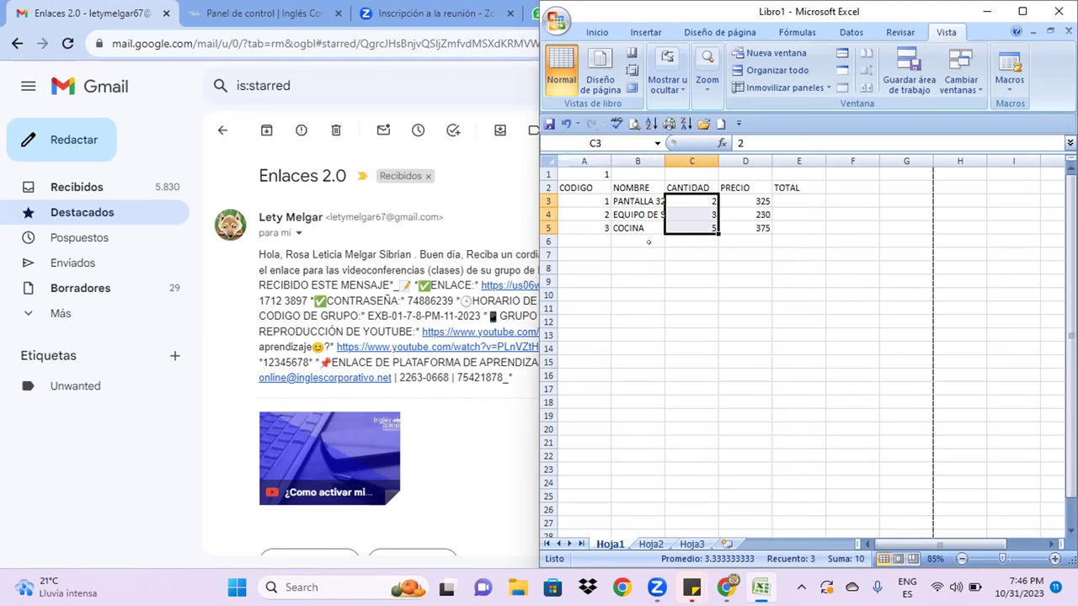
click(696, 207)
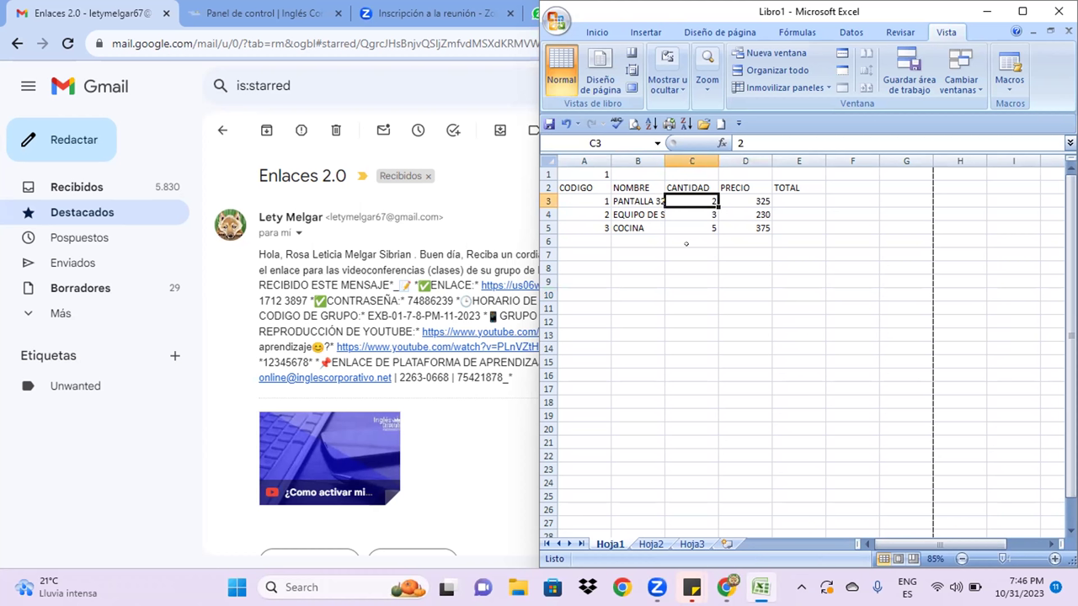
click(594, 144)
click(658, 142)
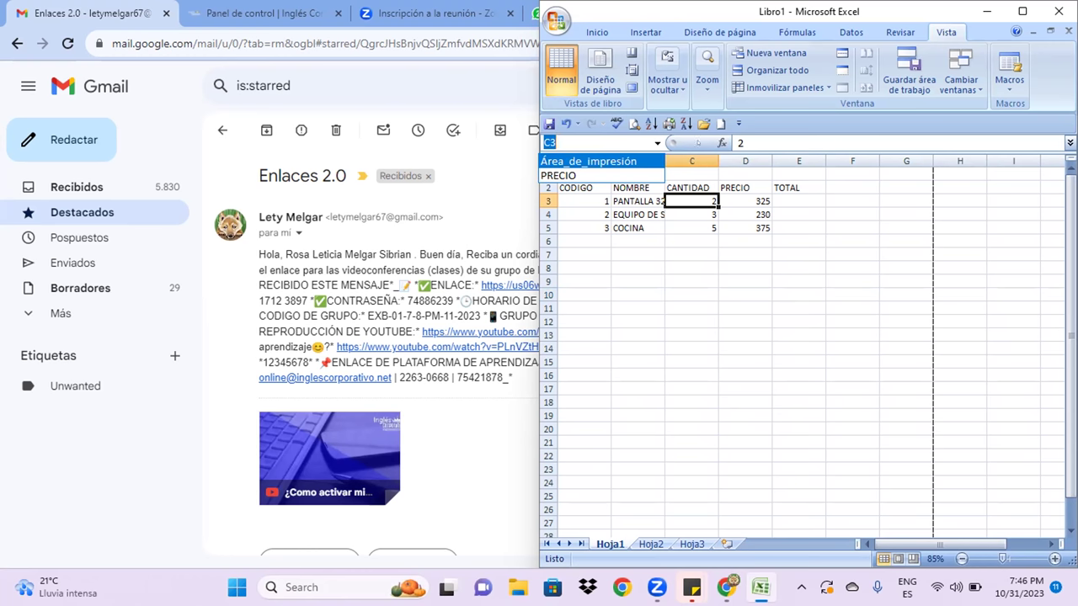
- Cancel the Insertar función dialog started on C3 and switch to the Fórmulas ribbon
key(Escape)
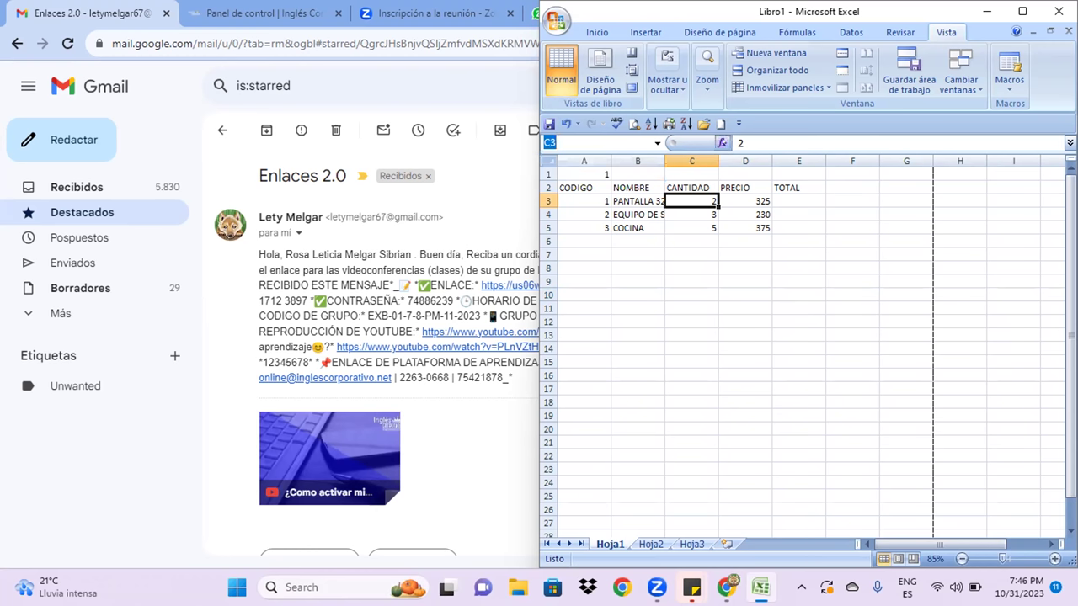
click(721, 142)
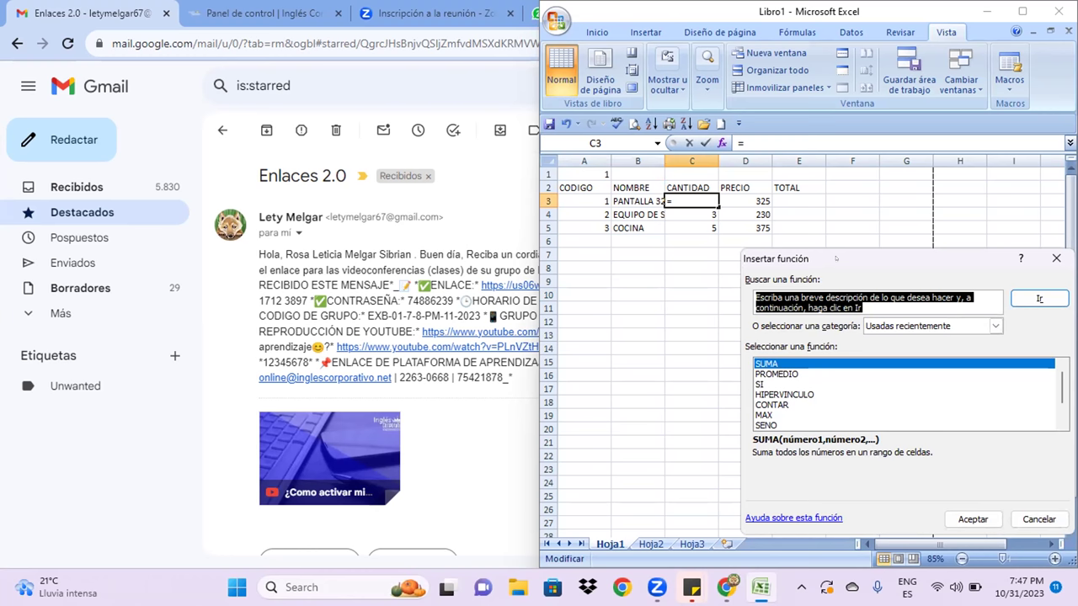
drag(822, 258, 679, 278)
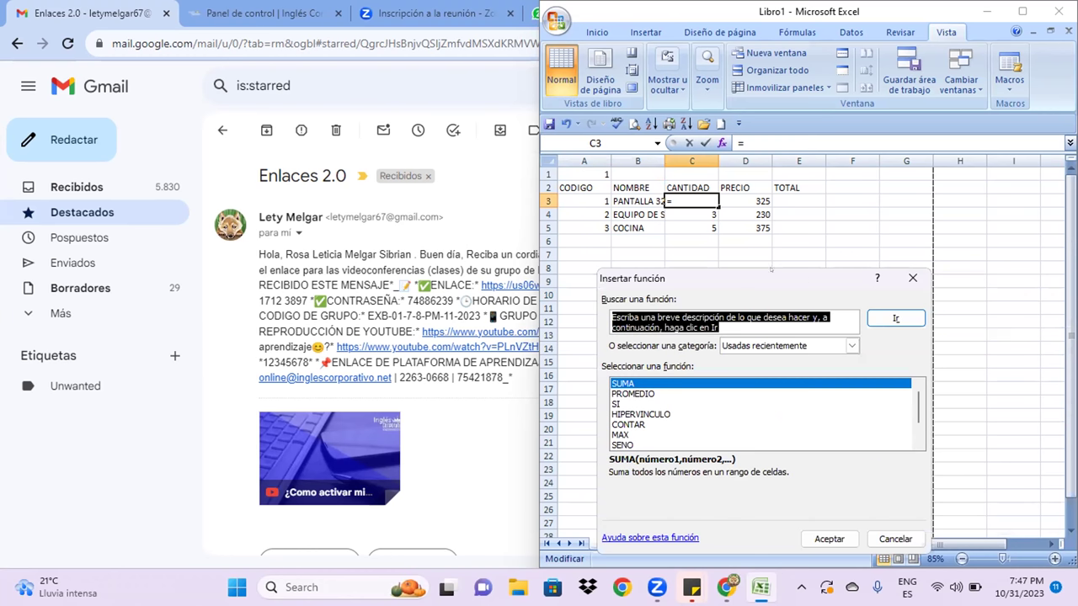
key(Escape)
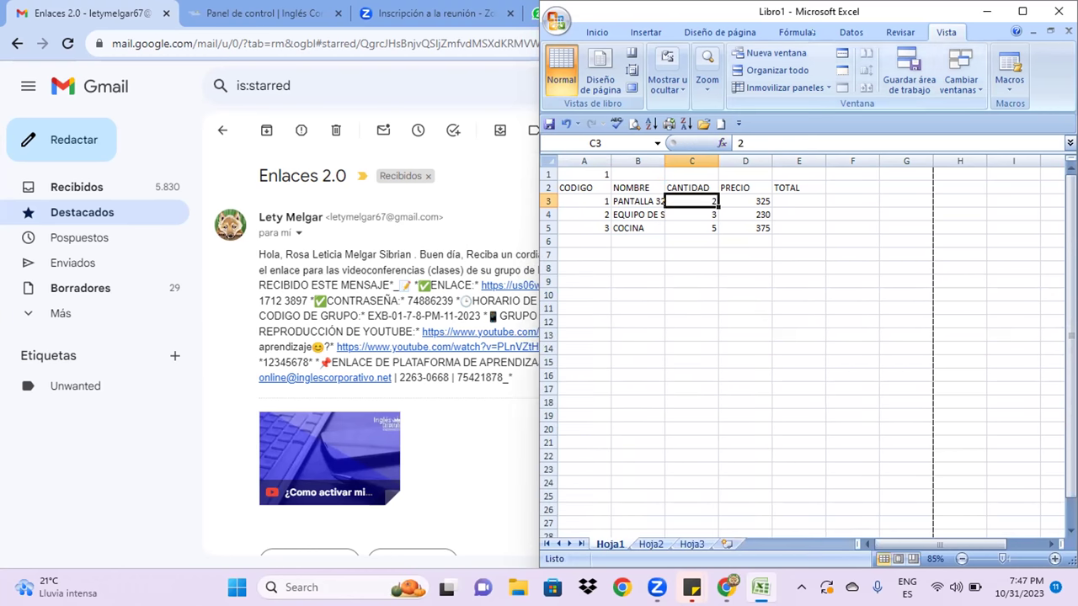
click(810, 32)
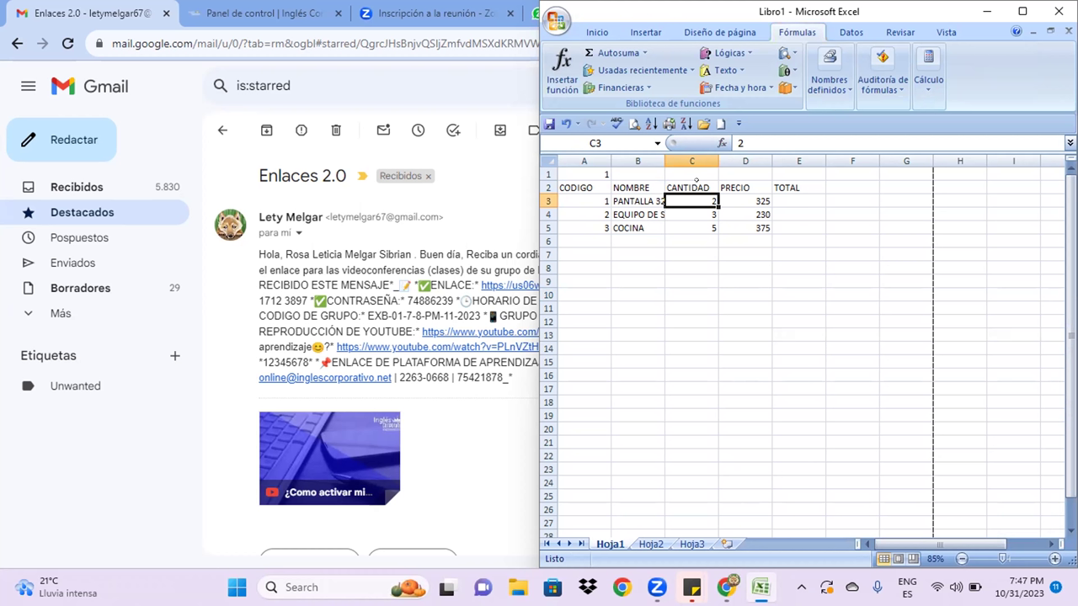
- Open the Administrador de nombres from Fórmulas > Nombres definidos
click(696, 182)
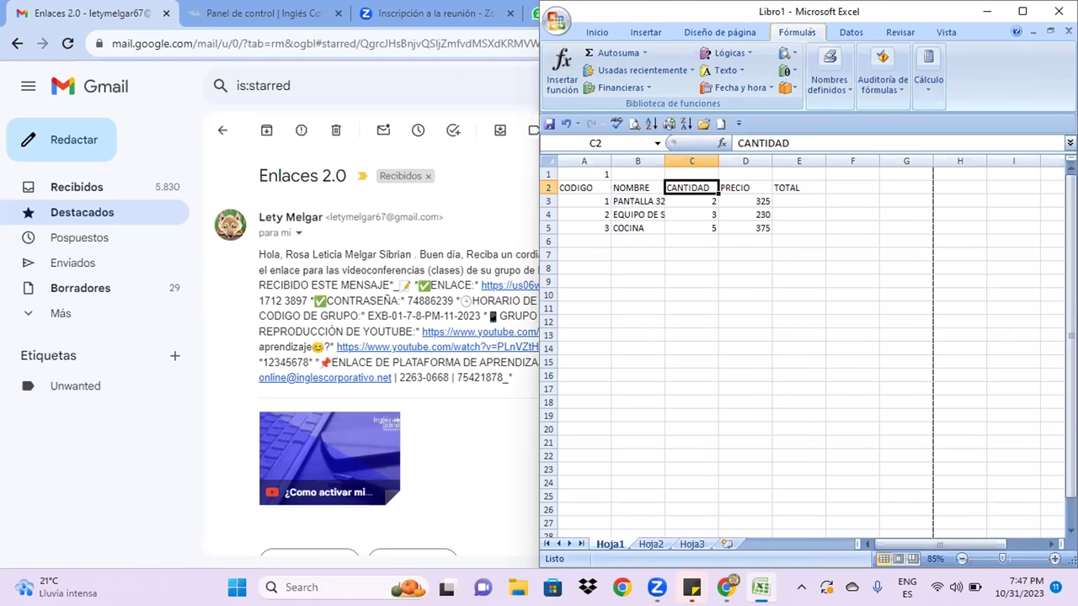
click(745, 242)
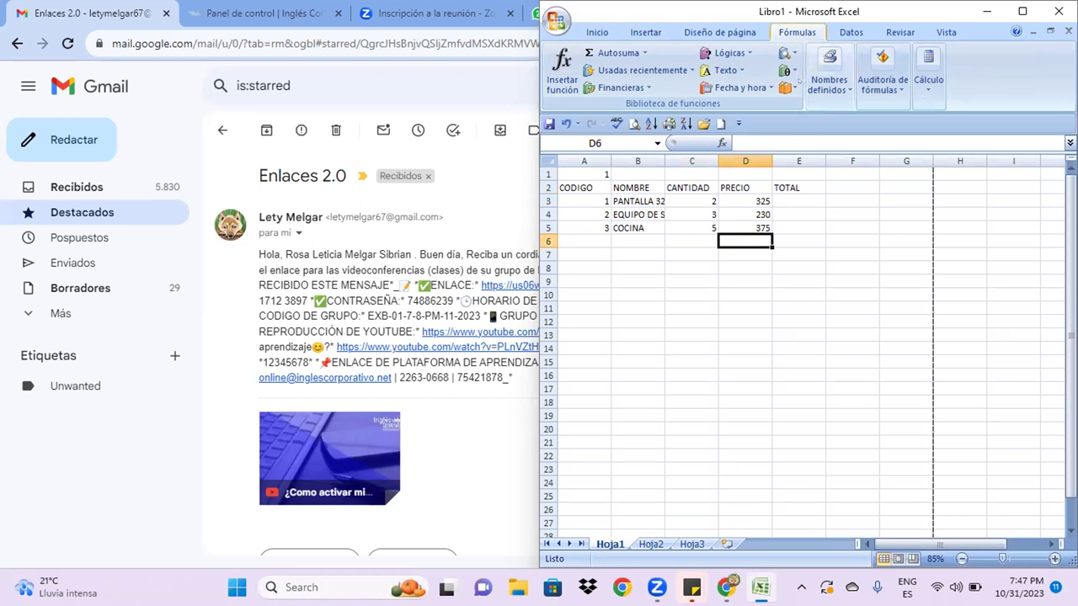
click(838, 82)
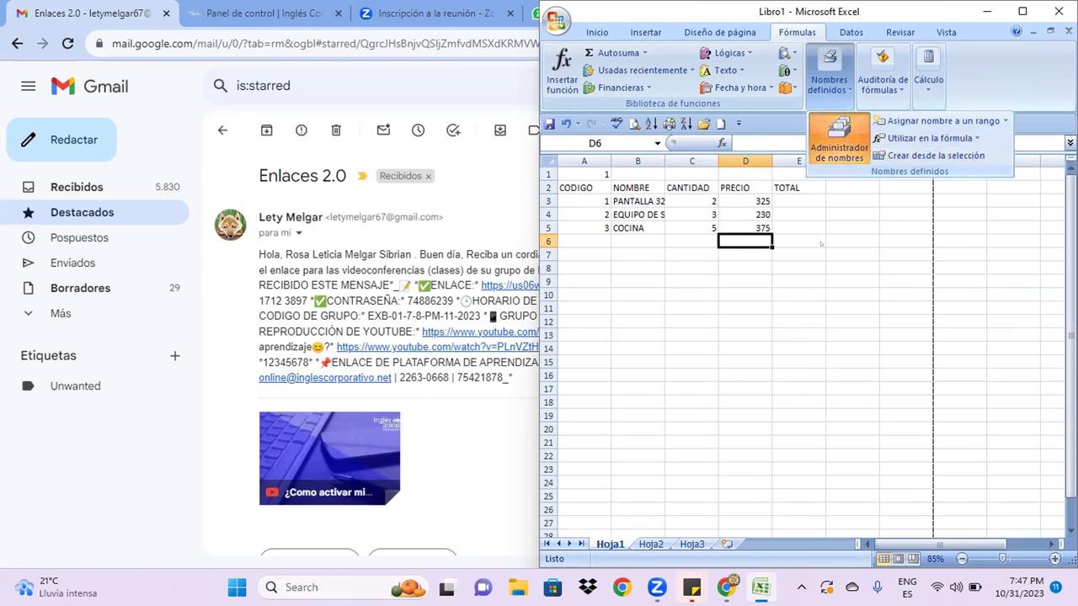
click(837, 144)
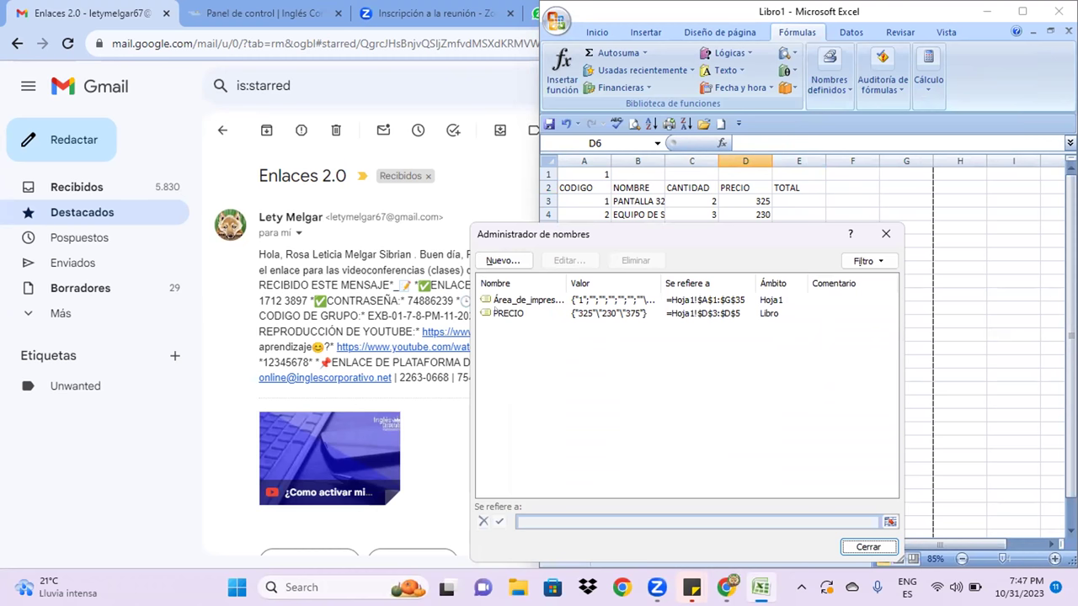
- Delete the Área_de_impresión and PRECIO names, then close the name manager
click(520, 301)
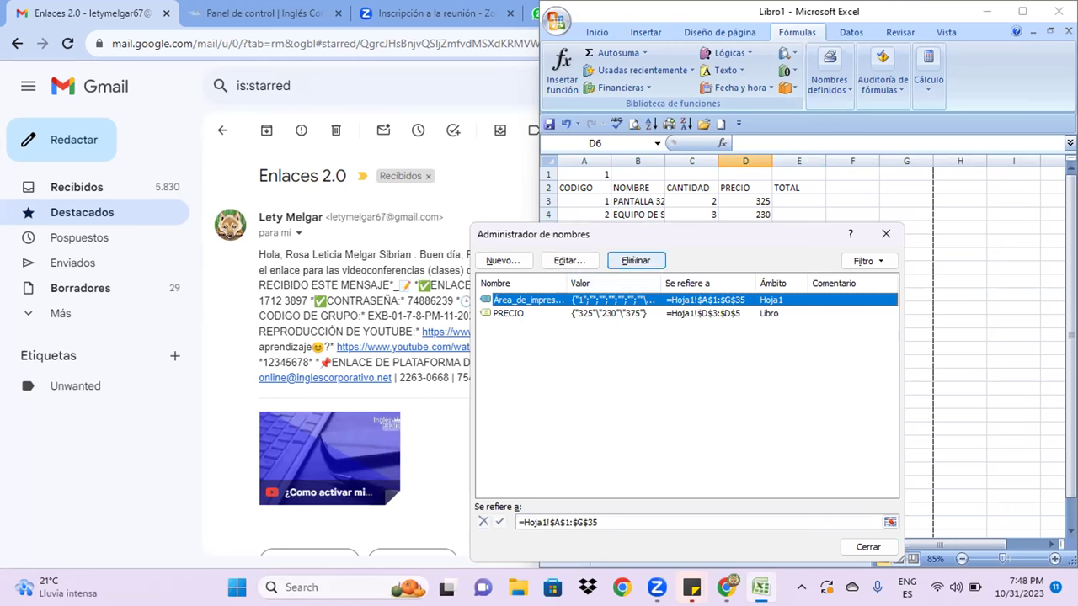
click(638, 261)
click(504, 331)
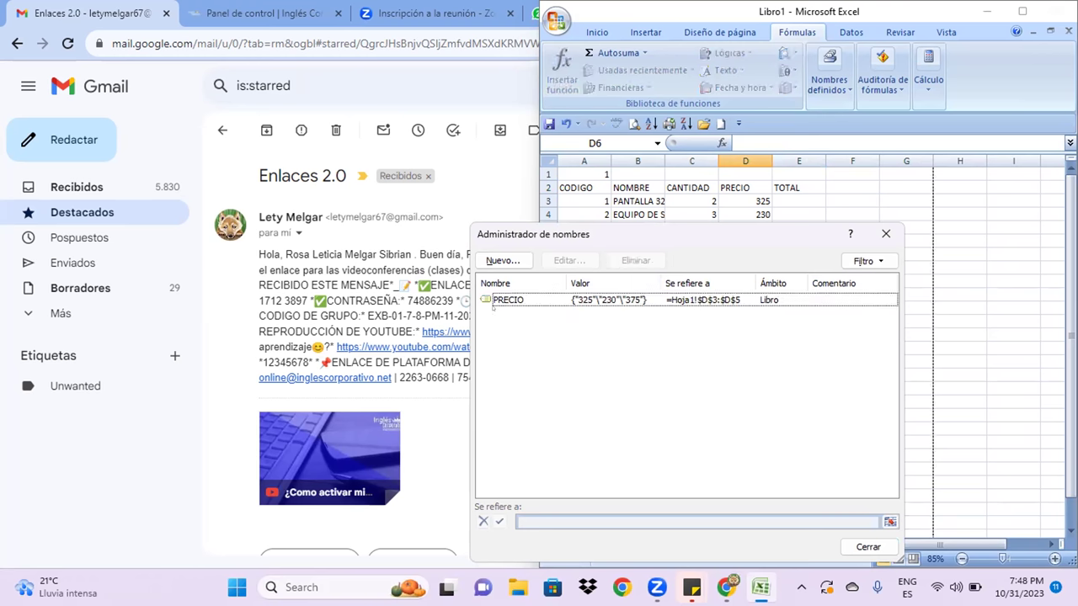
click(509, 300)
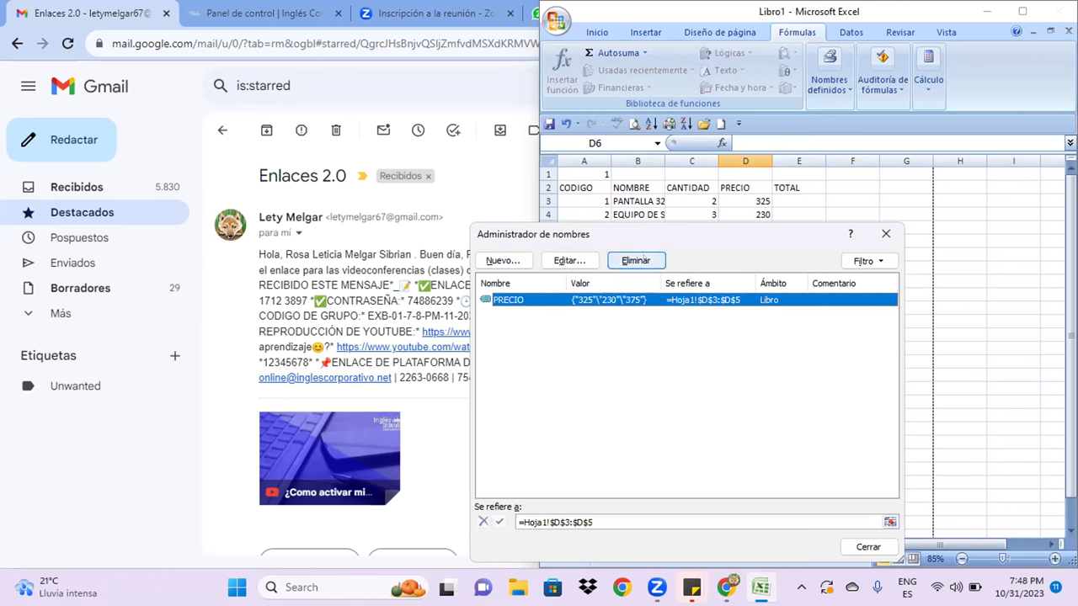
click(506, 329)
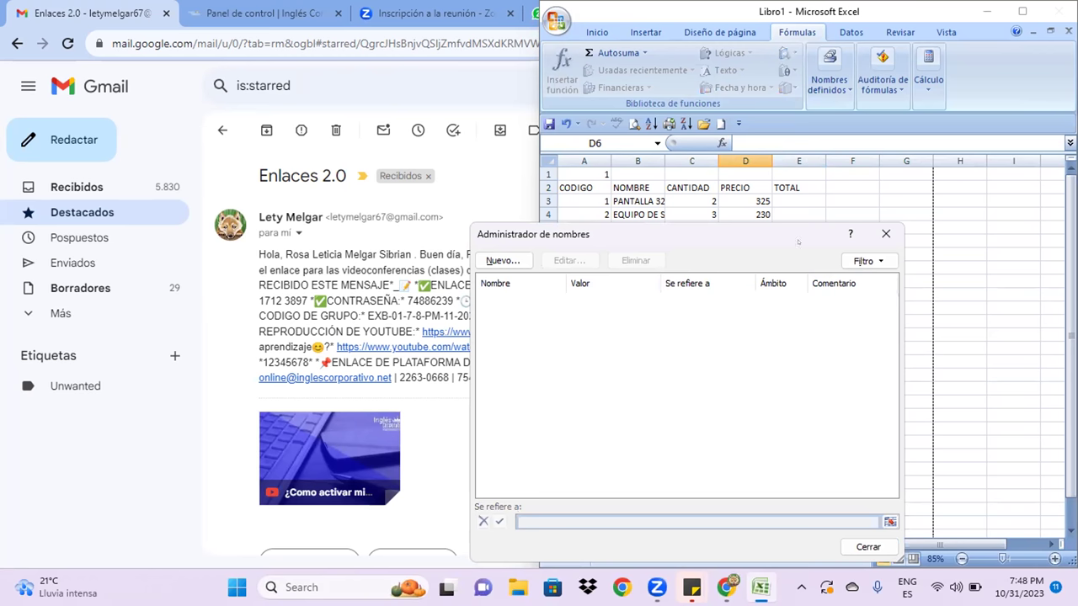
drag(798, 242, 607, 242)
click(697, 235)
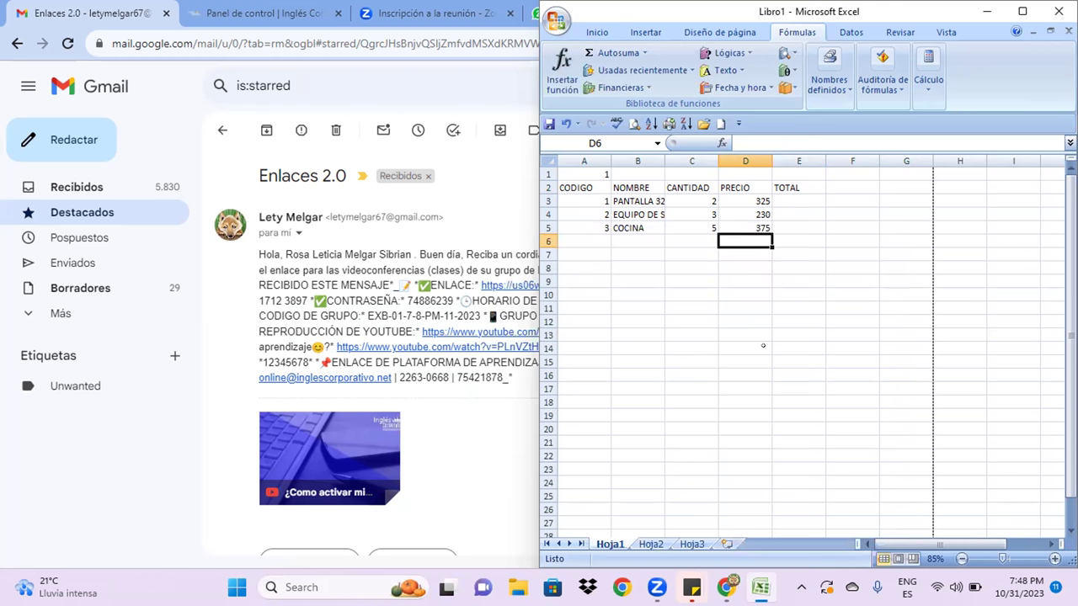
- Select the quantities C3:C5 and name them CANTIDAD in the Name Box
click(697, 196)
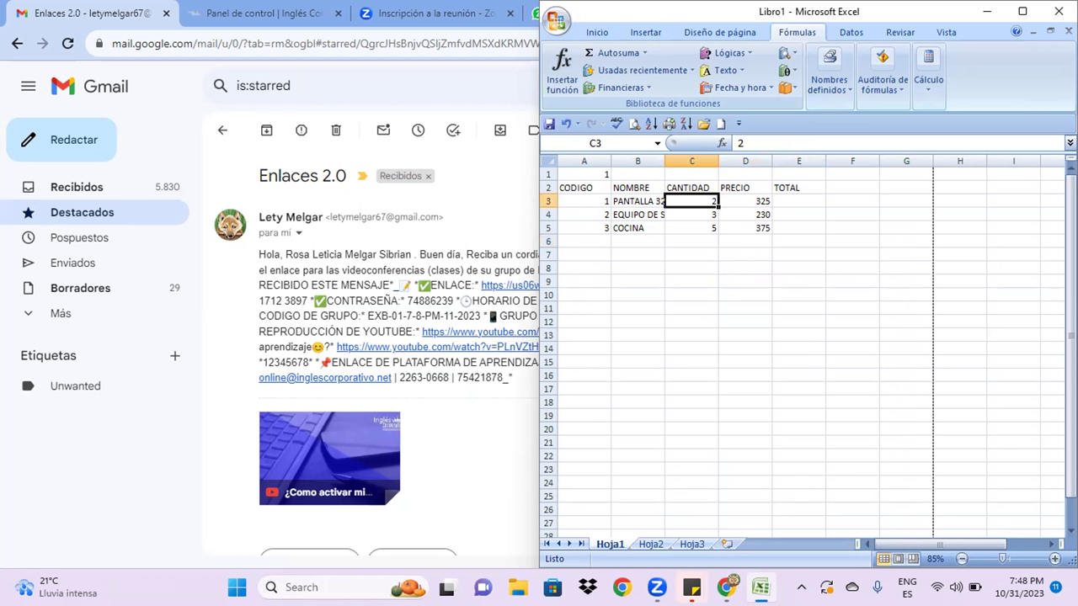
click(595, 143)
click(711, 200)
key(shift+Down)
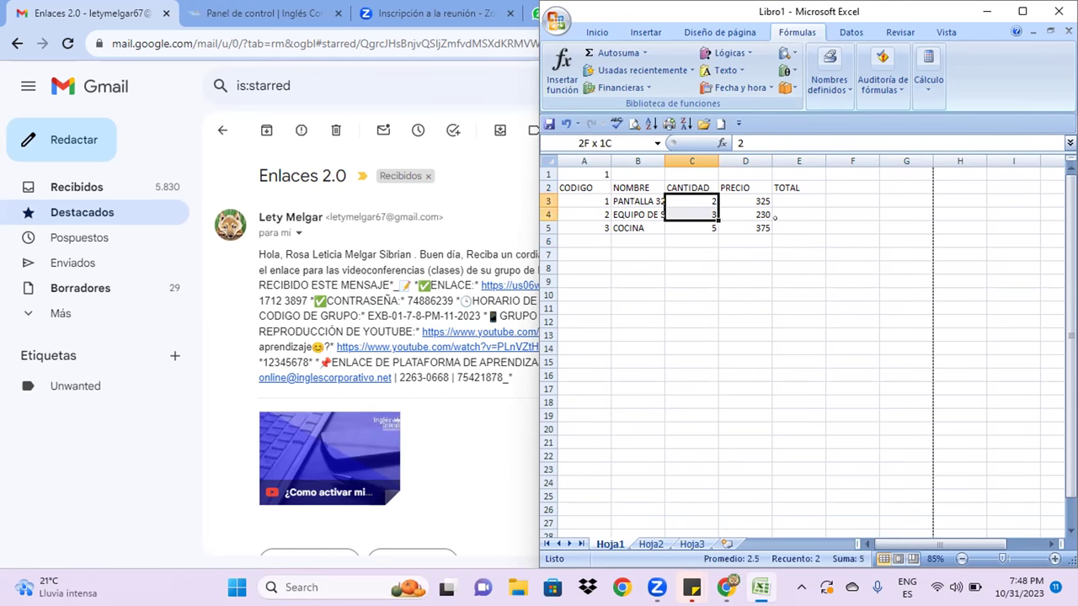
key(shift+Down)
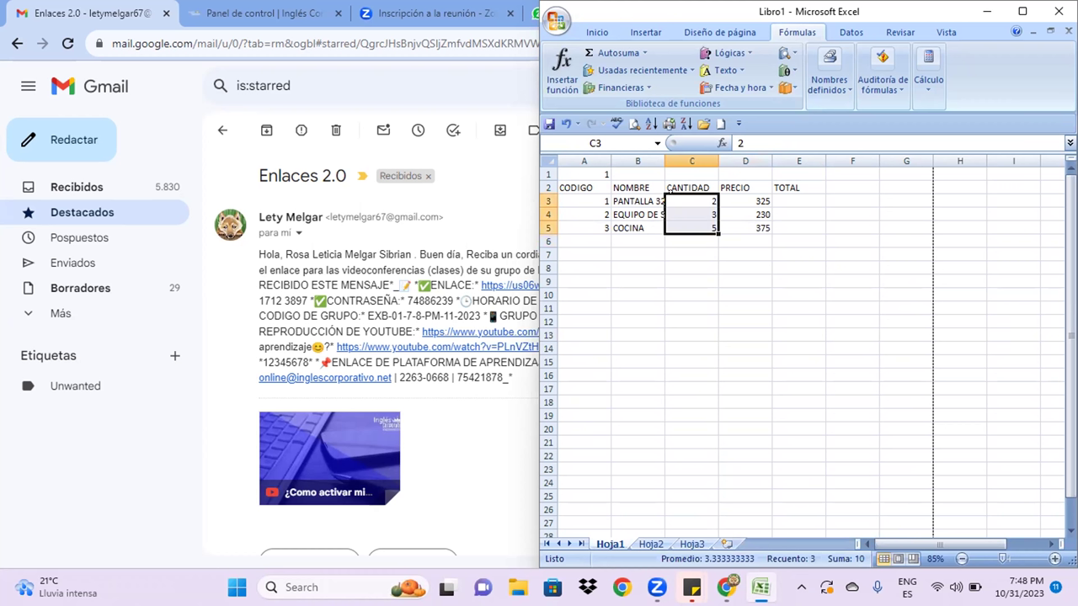
click(595, 143)
text(CANTIDAD)
key(Return)
- Select the prices in D3:D5
key(Right)
drag(798, 201, 798, 228)
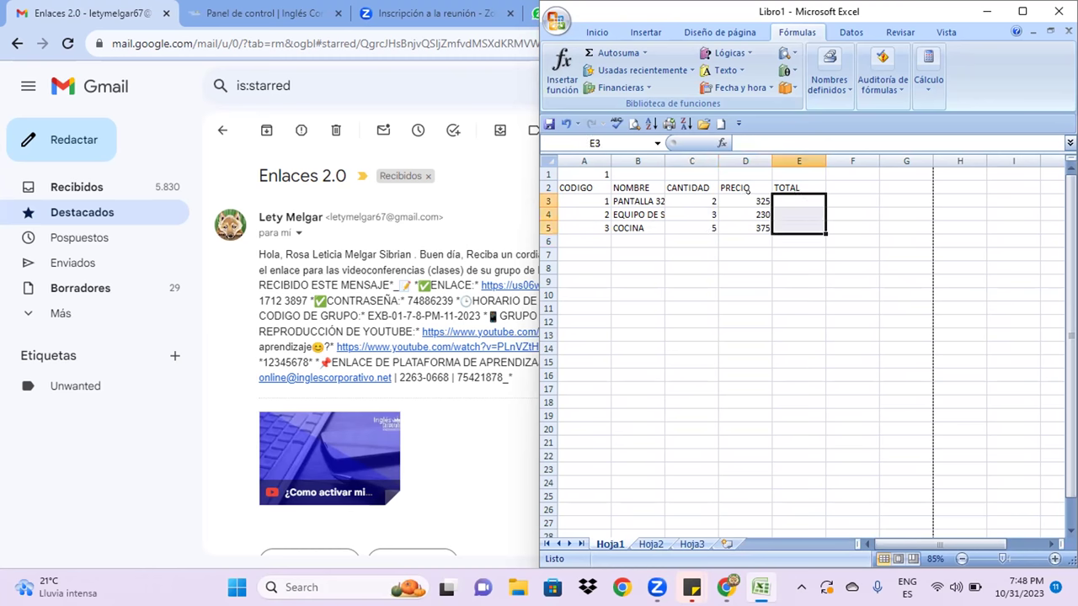
key(Left)
drag(747, 203, 747, 228)
- Name the price cells PRECIO via the Name Box
click(747, 202)
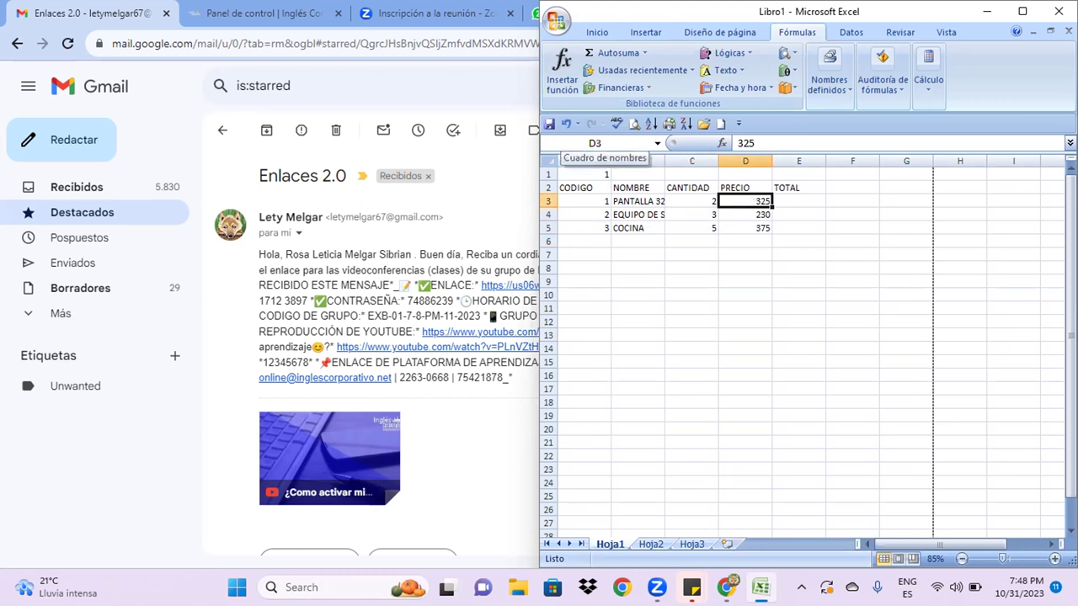
click(594, 143)
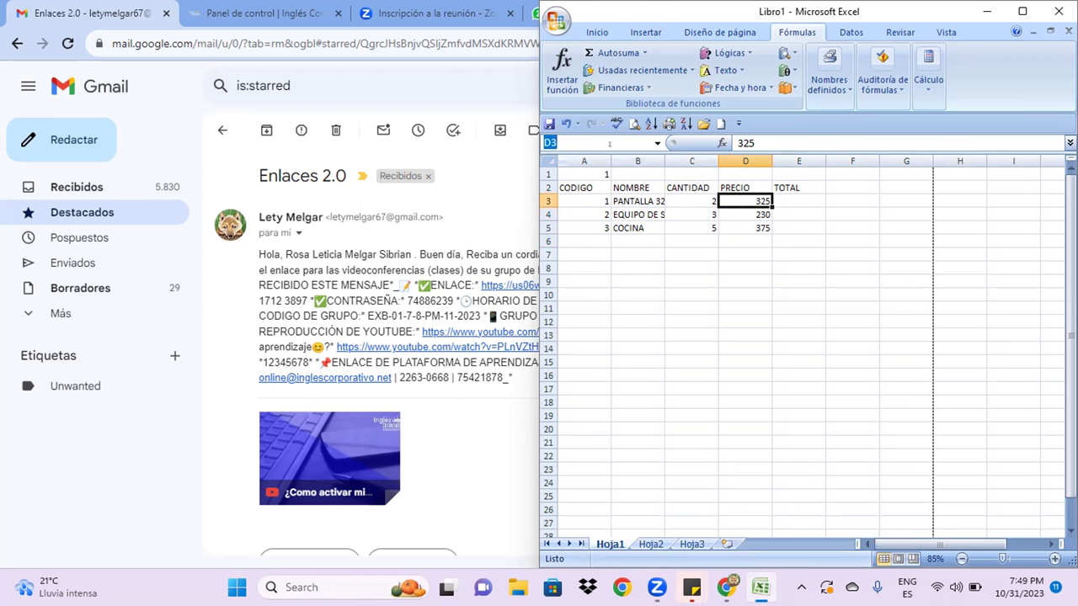
text(PRECIO)
key(Return)
- Check the named ranges list, then begin a formula with = in E3
key(Right)
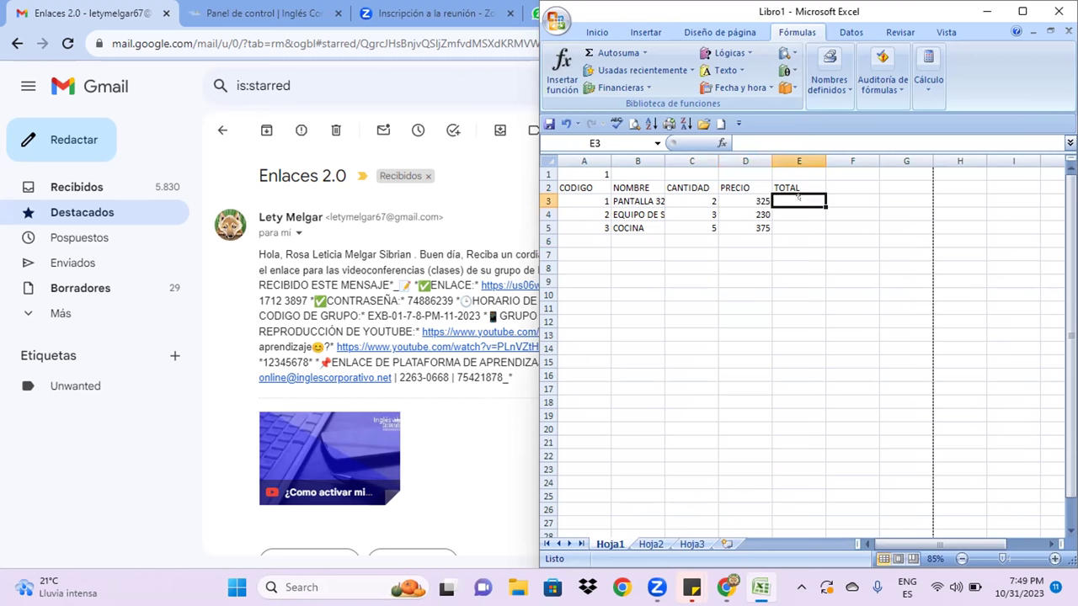
click(595, 143)
click(656, 143)
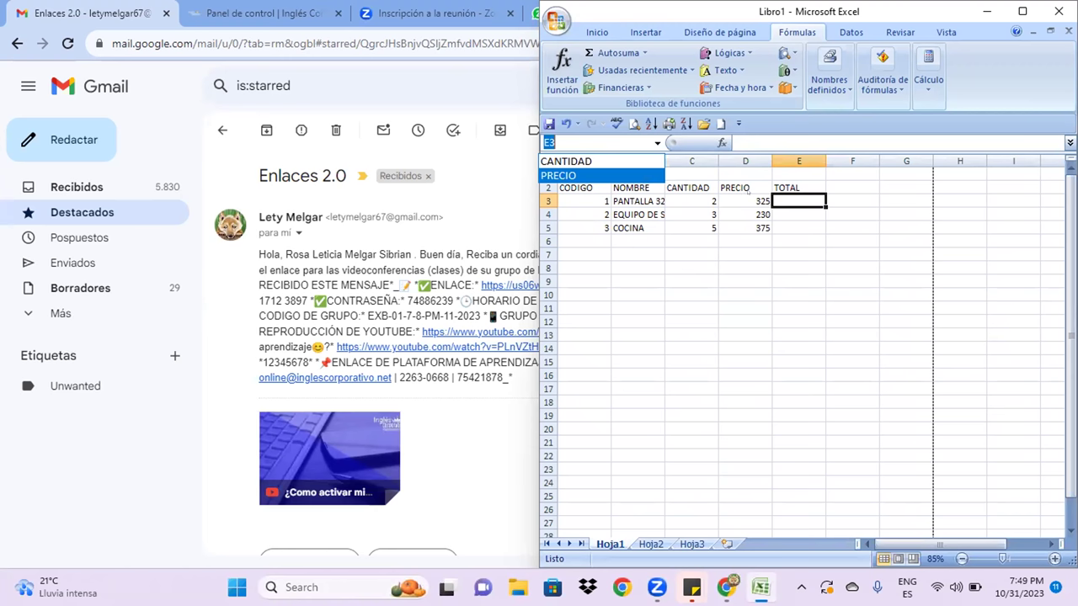
click(786, 195)
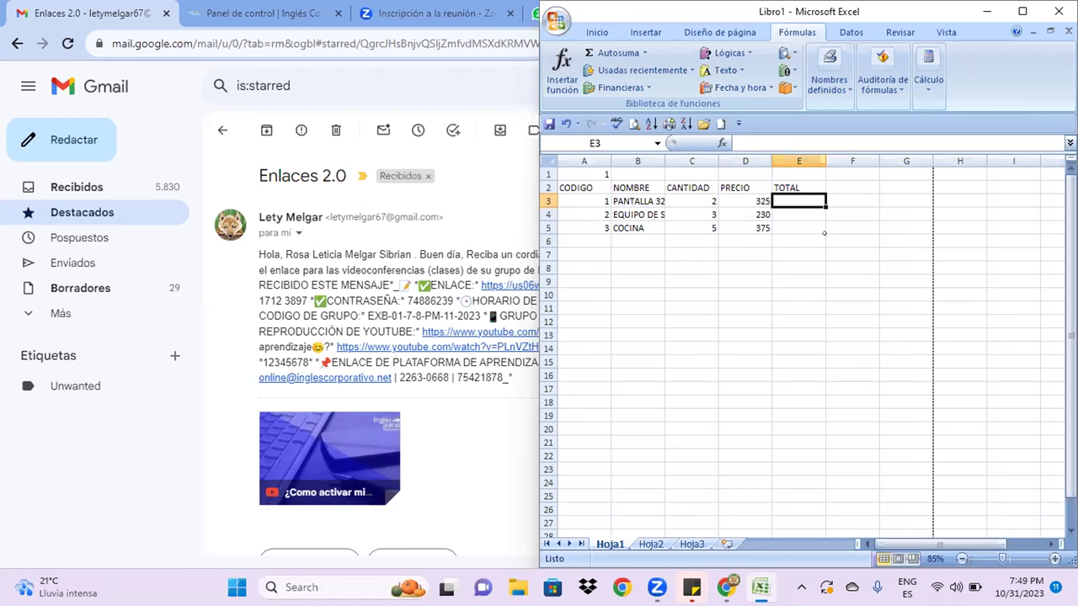
text(=)
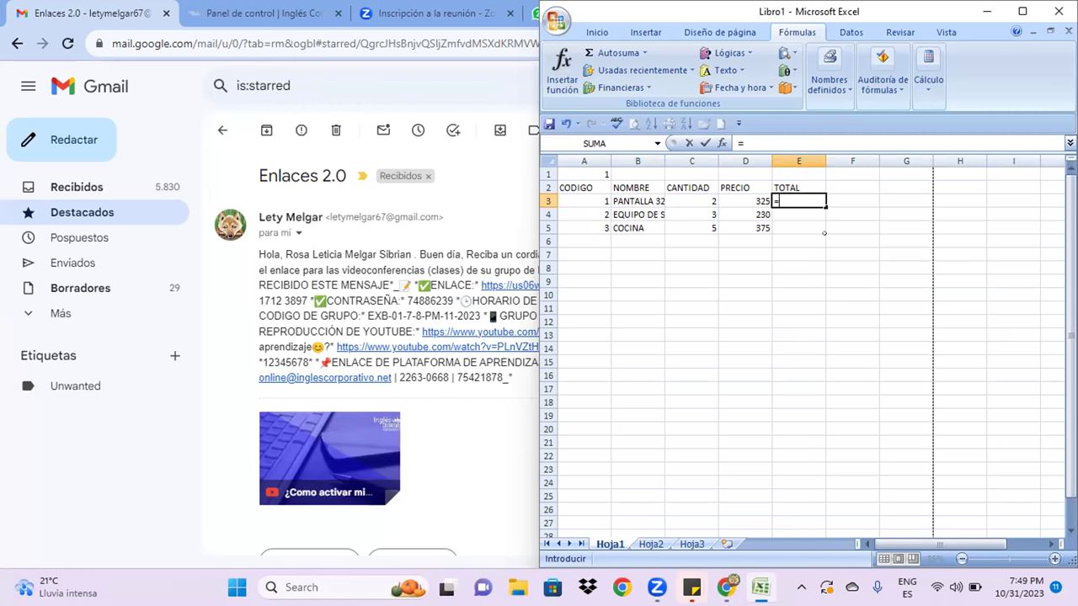
- Open and close the Start menu, then launch Feedback Hub with Win+F
key(XF86MonBrightnessUp)
key(XF86MonBrightnessUp)
key(super)
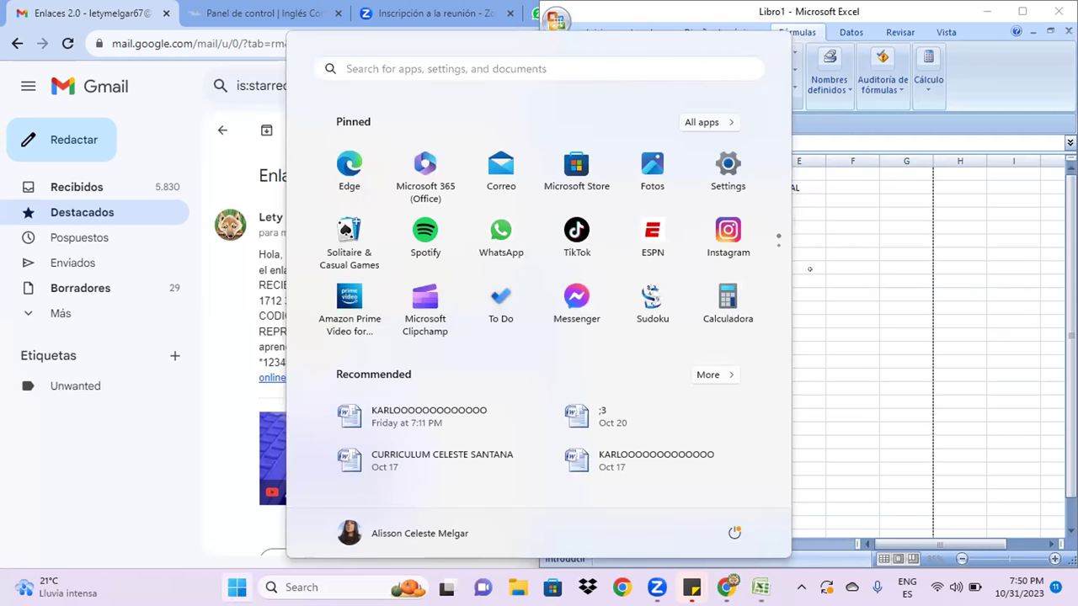
key(Escape)
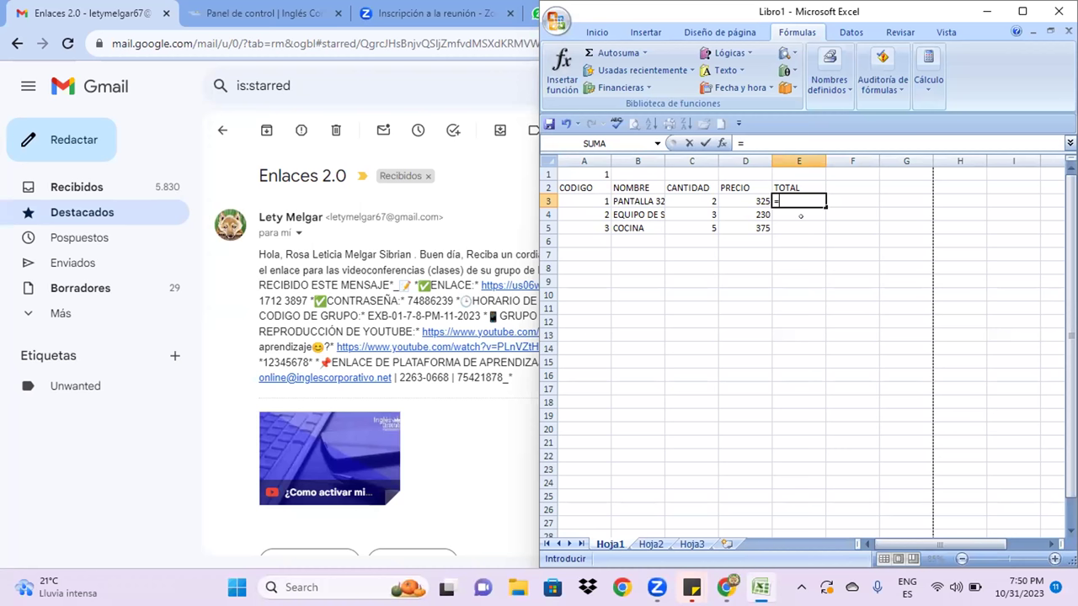
key(super+f)
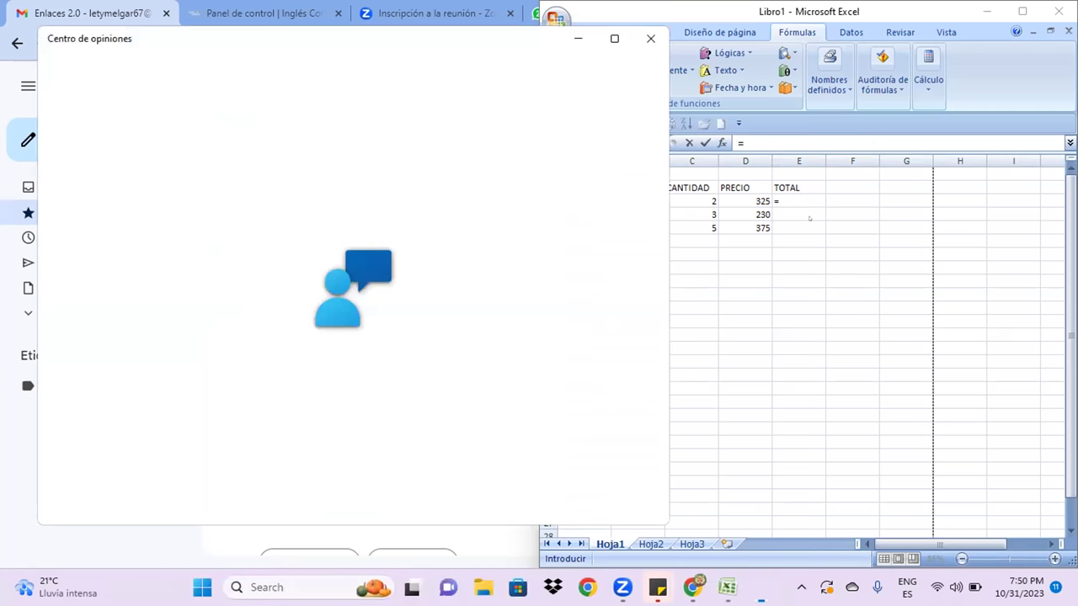
- Dismiss the notifications panel, return to Excel and remove the stray C10 reference from E3
key(super+n)
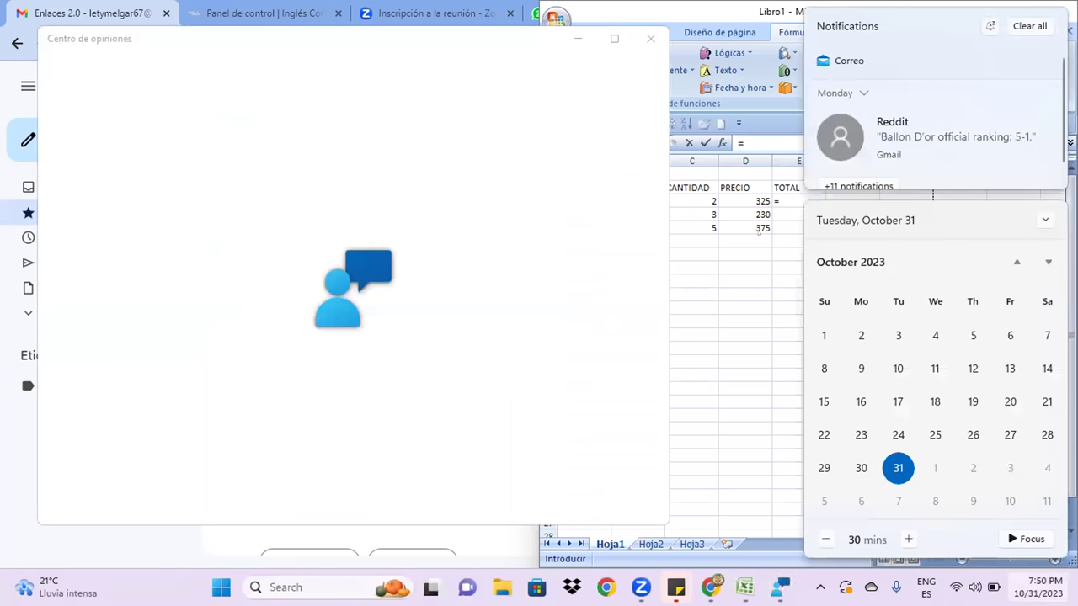
key(alt+Tab)
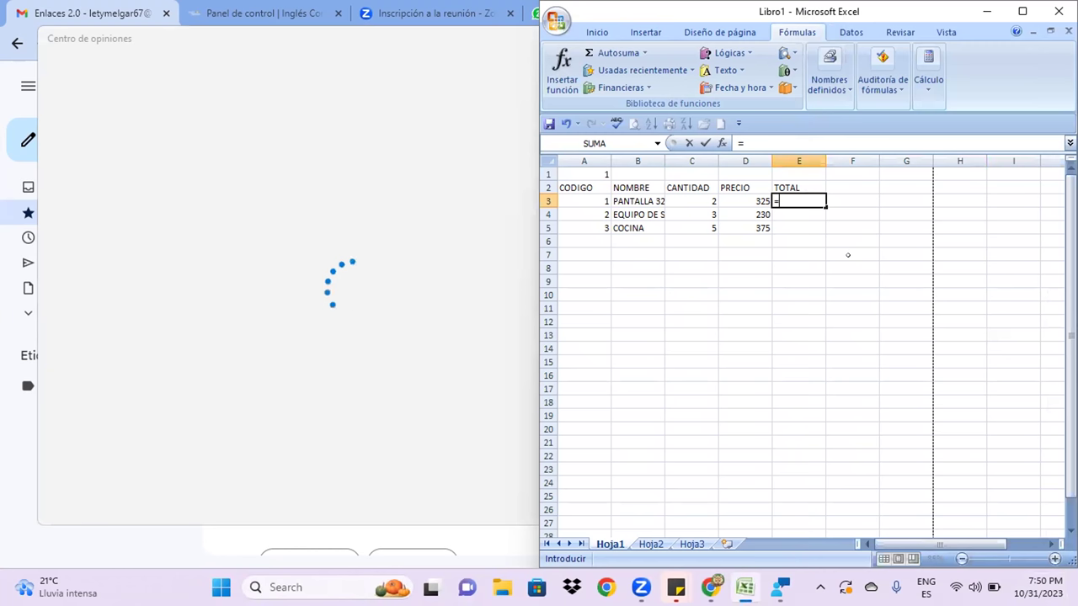
key(super+n)
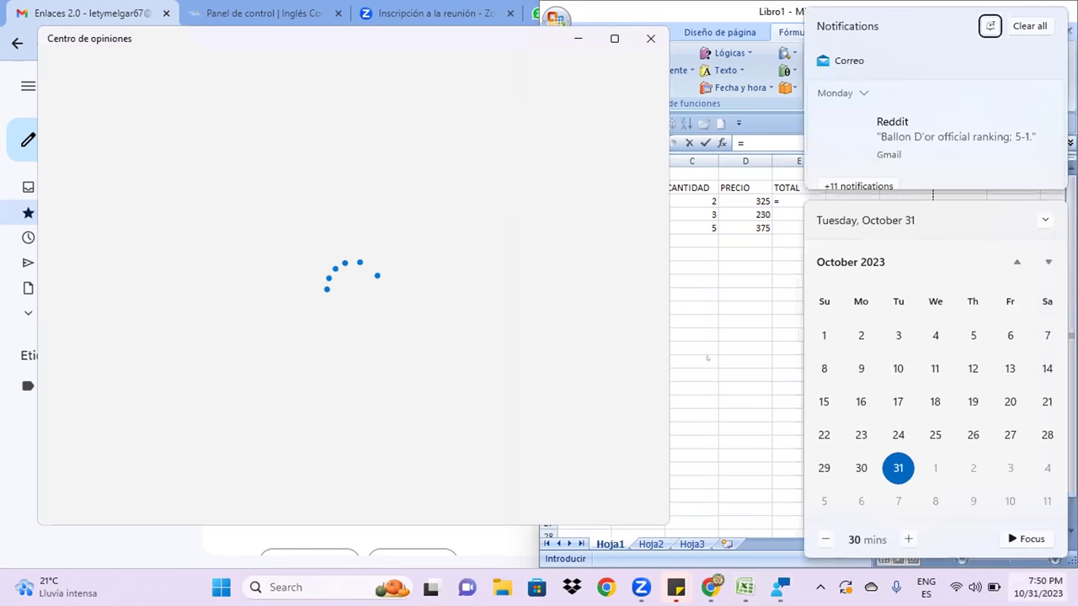
click(883, 6)
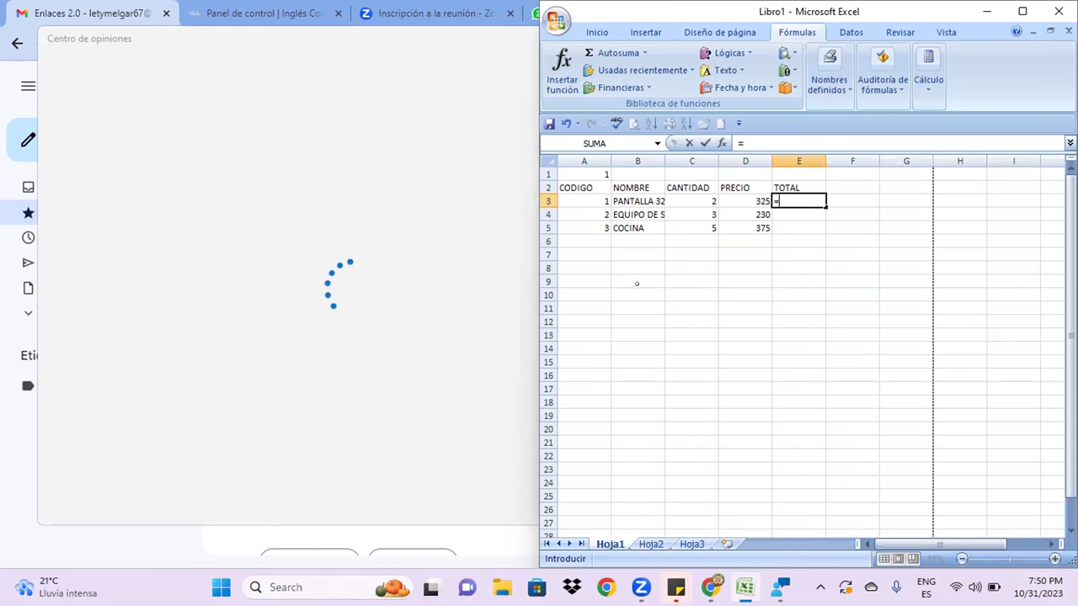
click(669, 295)
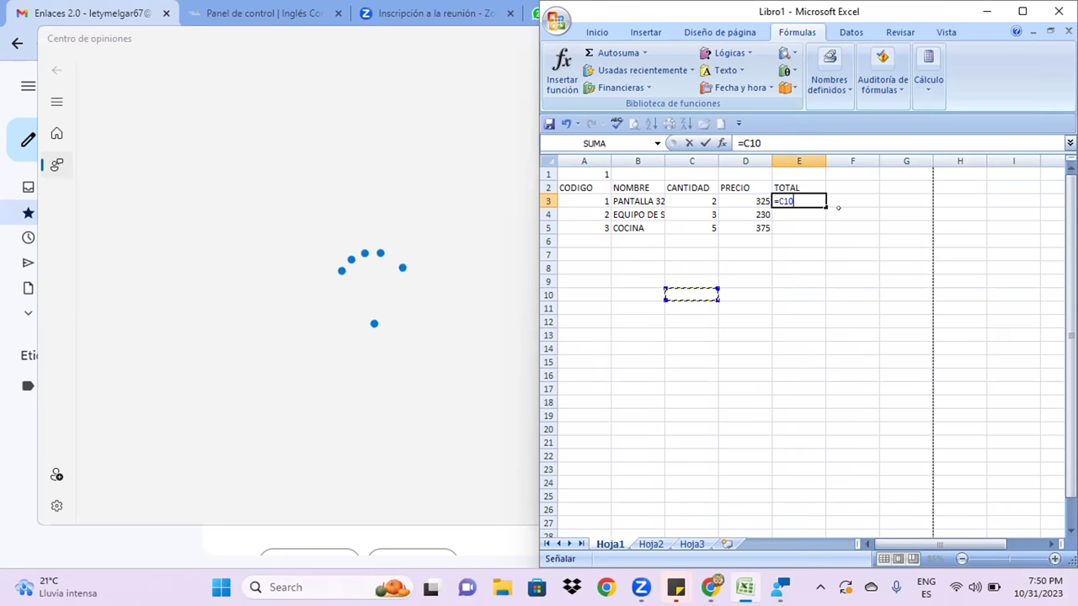
key(BackSpace)
key(BackSpace)
key(BackSpace)
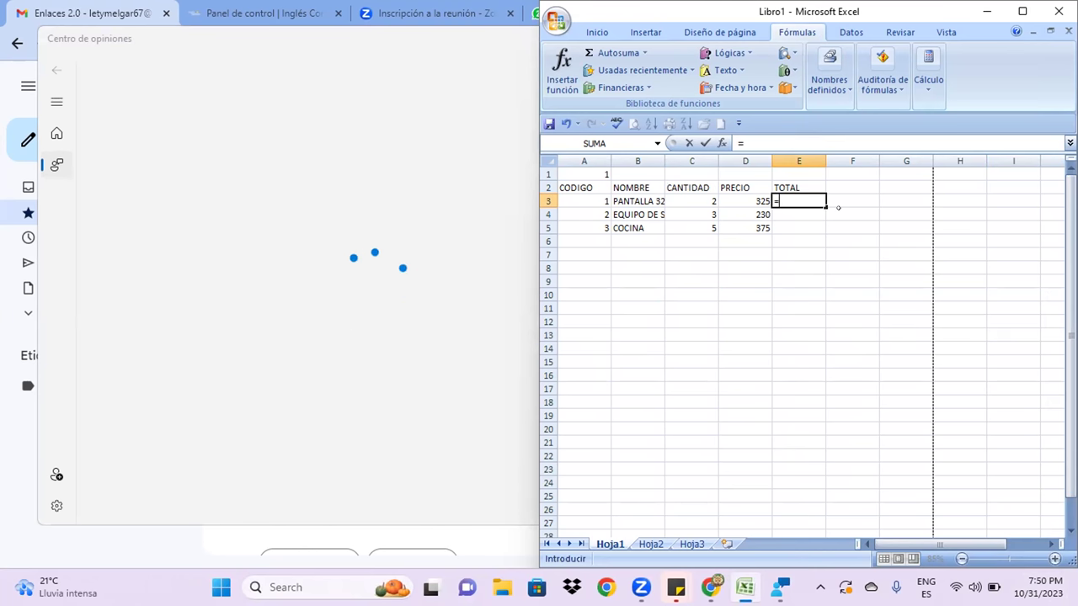
- Remove the stray E12 reference from E3's formula, leaving =E16, then leave Feedback Hub
click(786, 318)
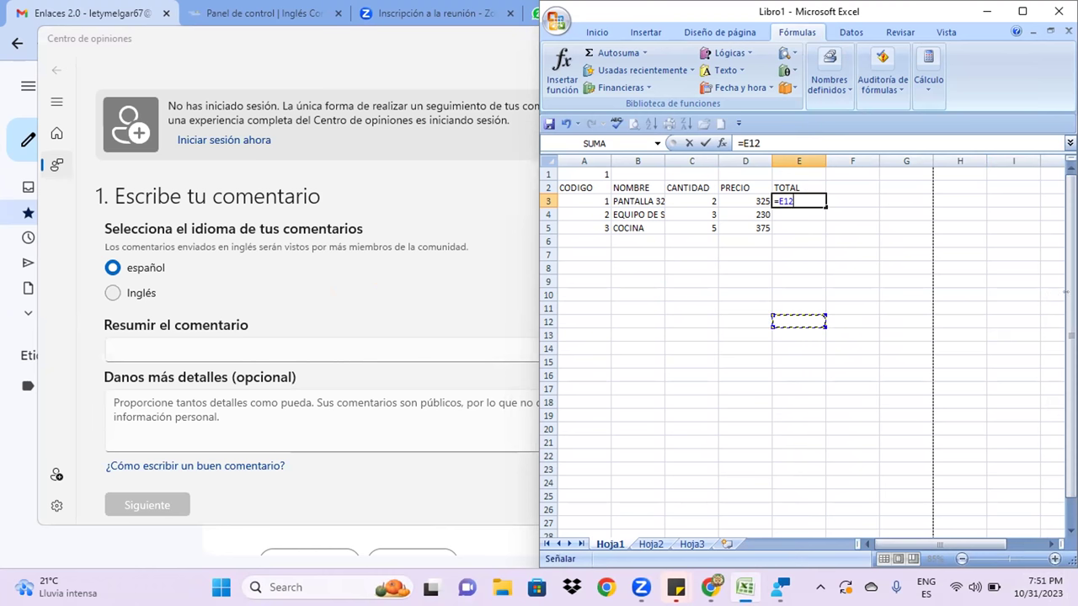
key(BackSpace)
key(BackSpace)
key(BackSpace)
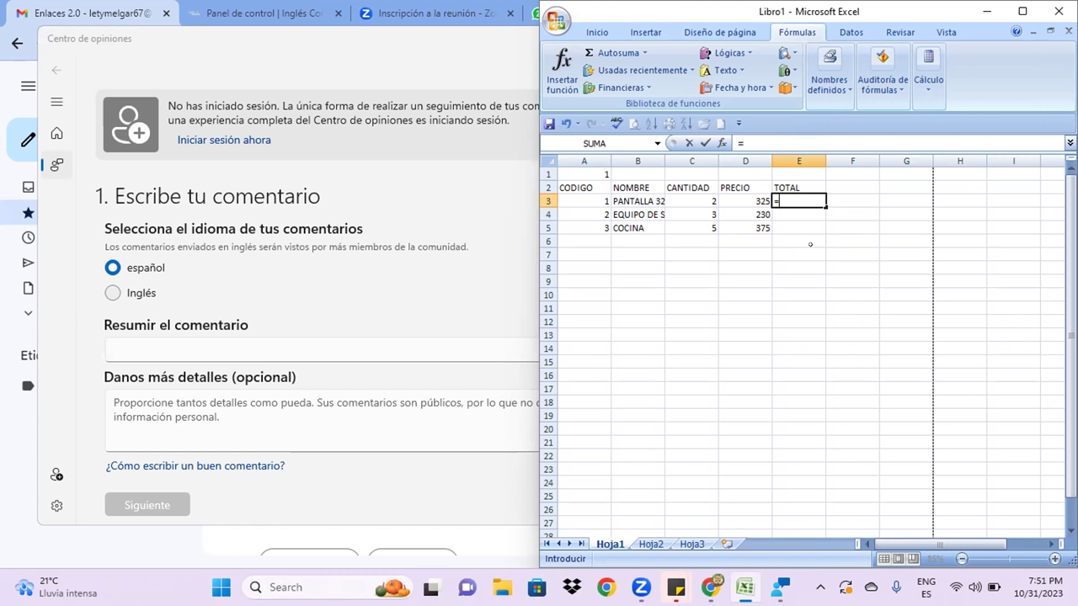
click(798, 376)
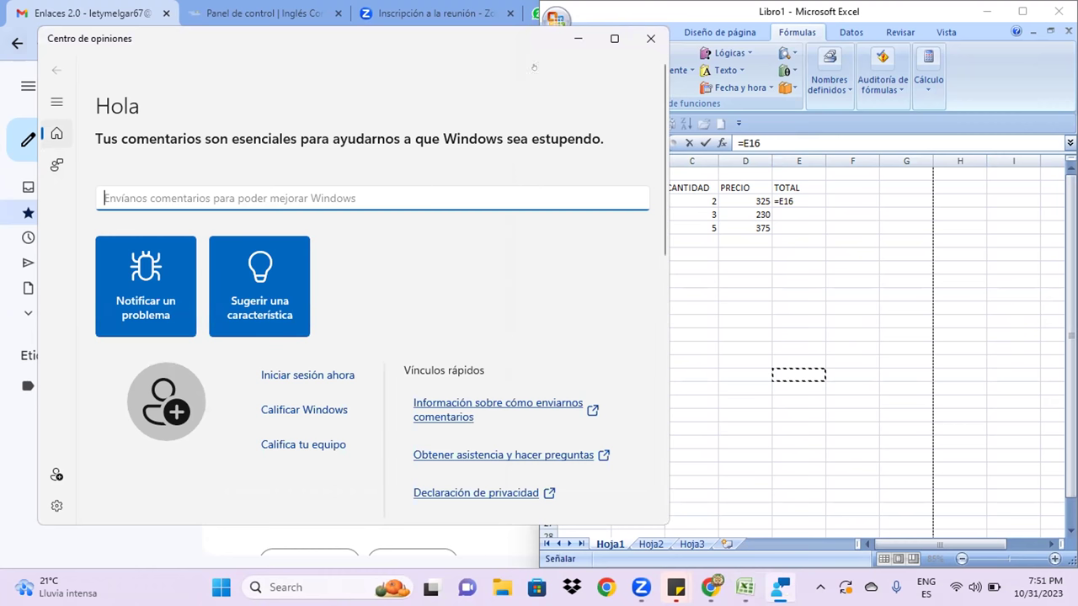
key(alt+Tab)
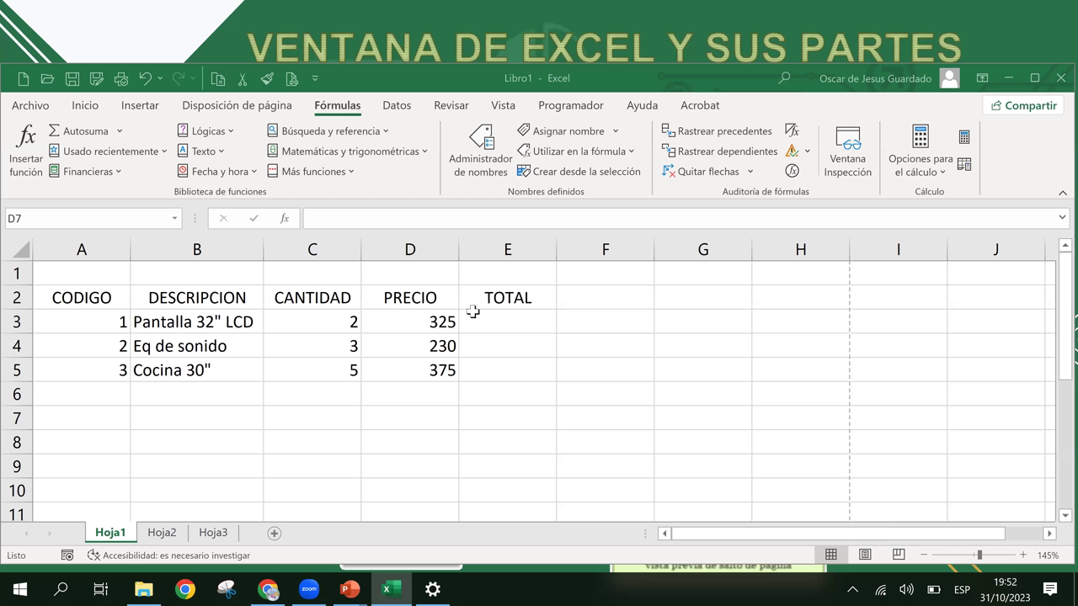
click(580, 298)
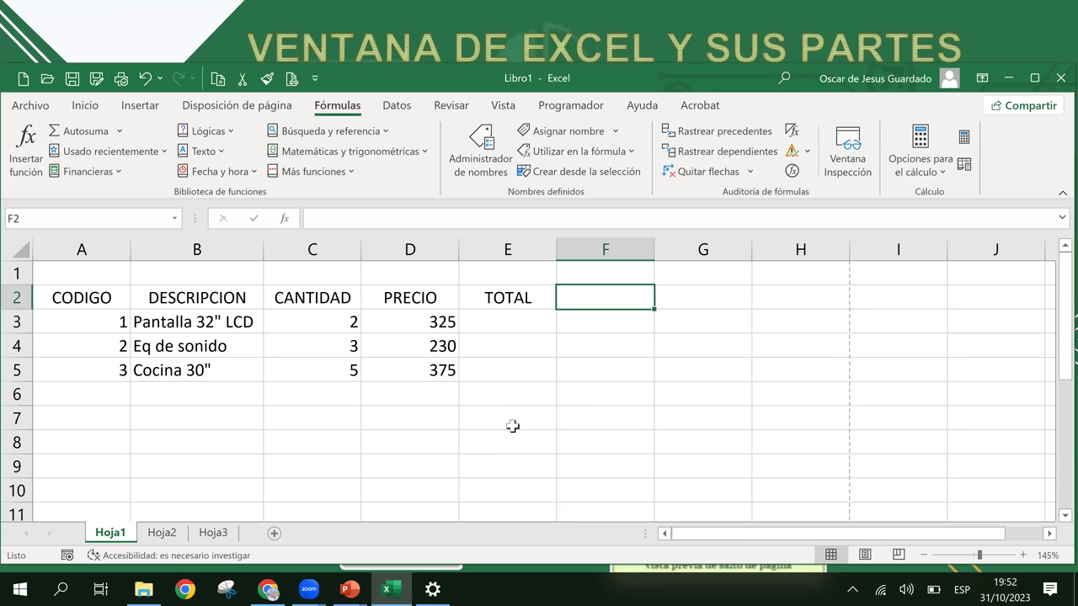
click(494, 301)
click(558, 291)
click(516, 296)
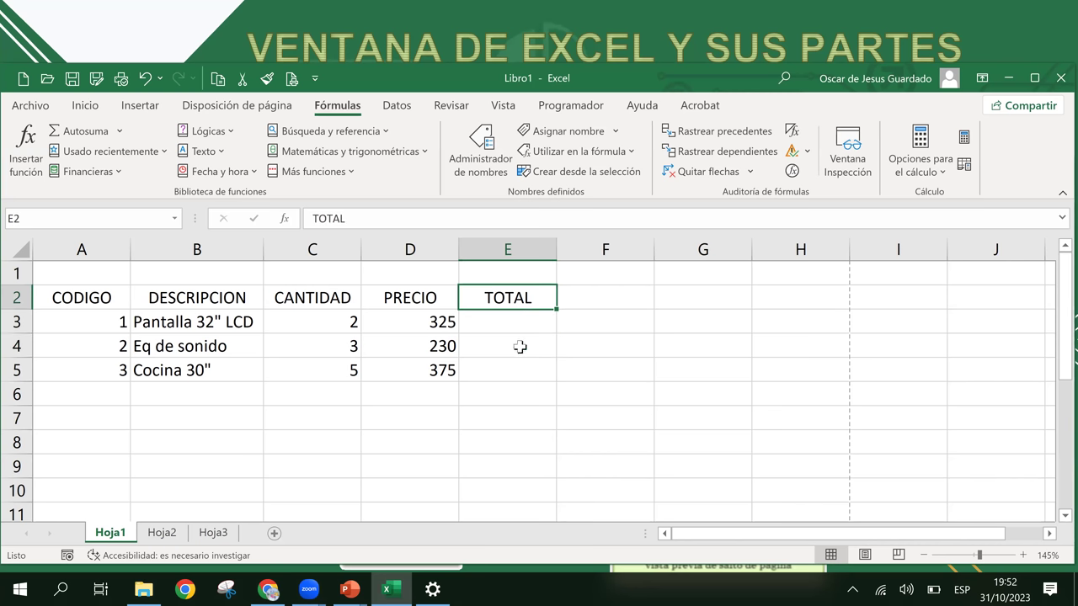
click(527, 318)
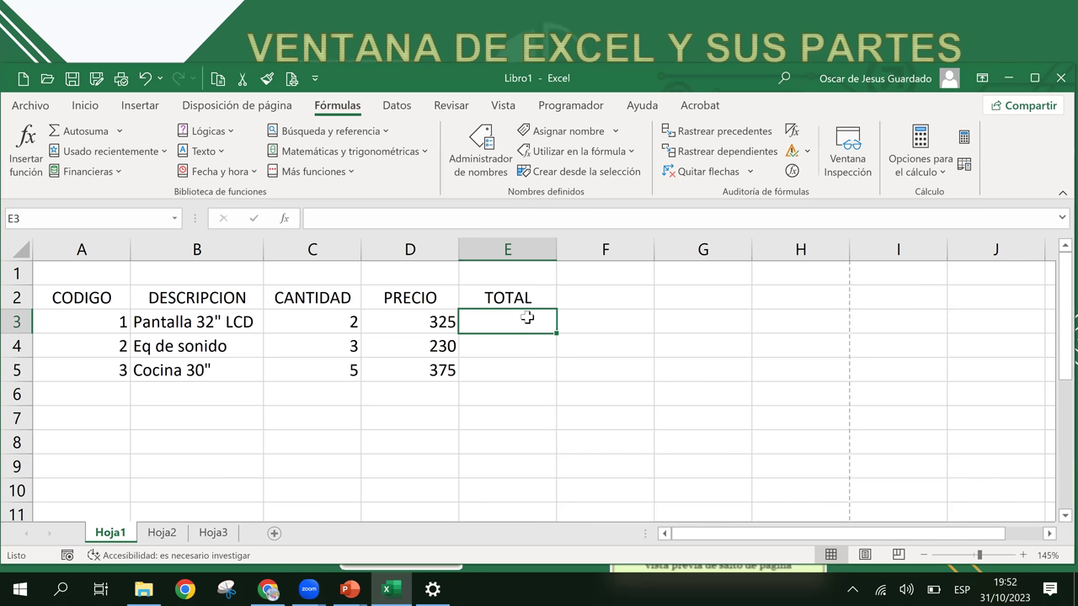
click(520, 369)
click(523, 328)
click(478, 385)
click(488, 344)
click(501, 317)
click(505, 343)
click(511, 320)
click(497, 364)
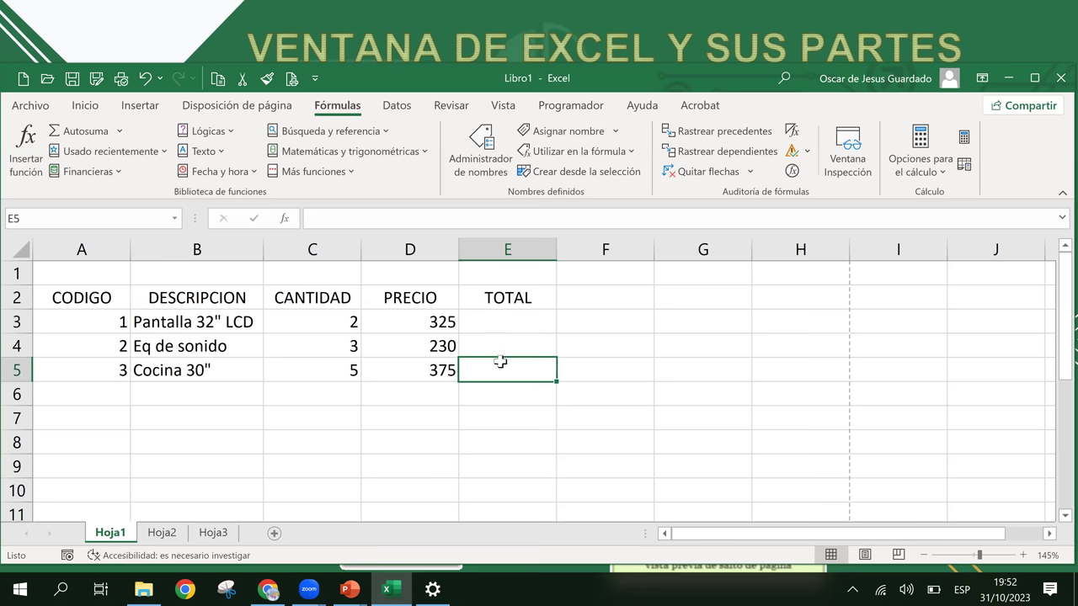
click(502, 321)
click(498, 353)
click(491, 323)
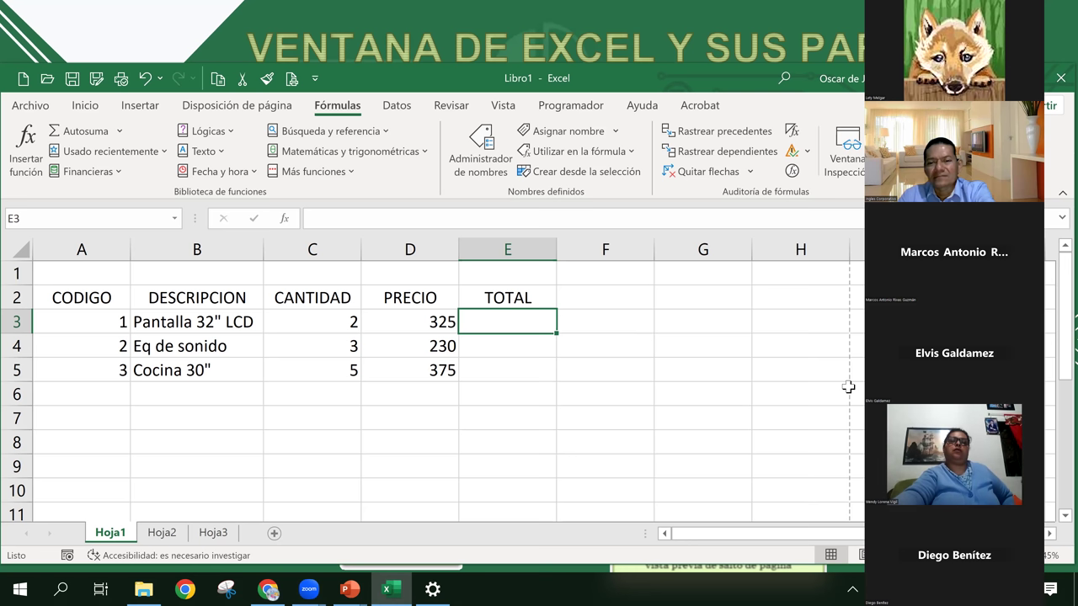
click(496, 304)
click(504, 354)
click(518, 305)
click(527, 338)
click(519, 316)
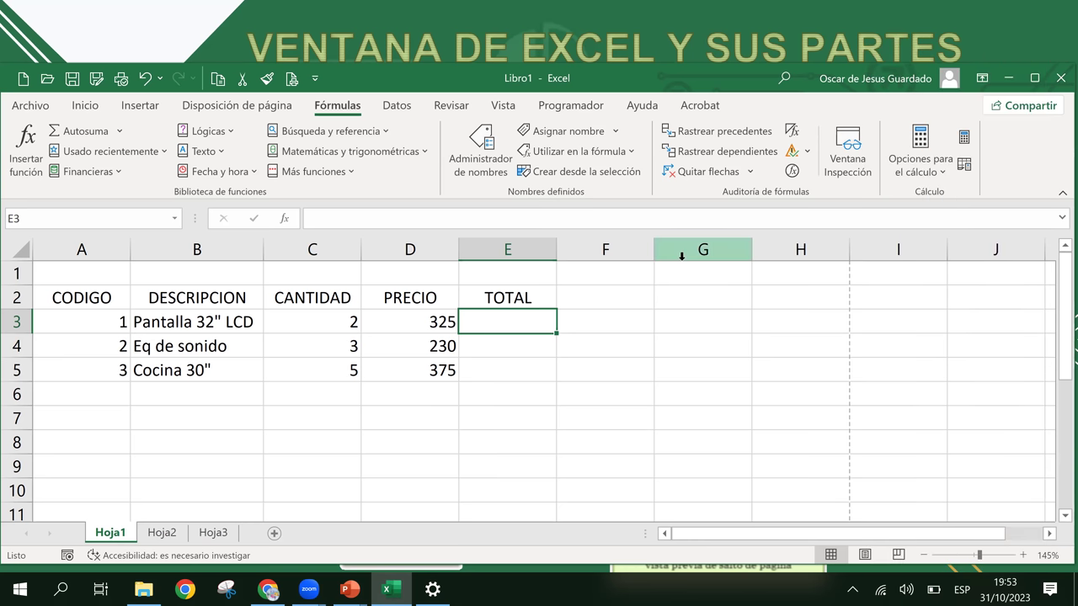
text(=)
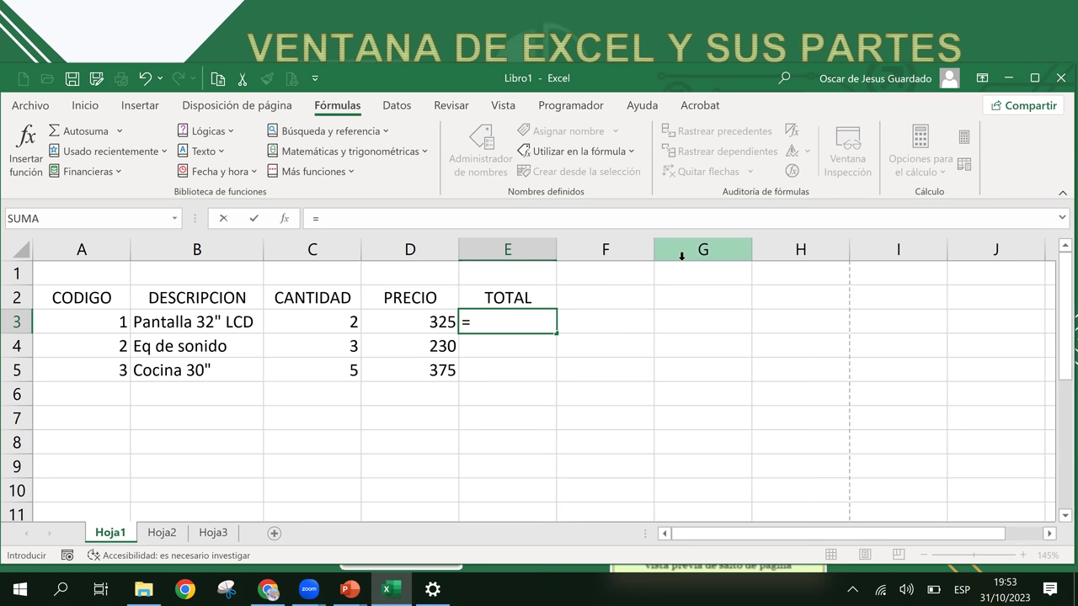
- Start E3's formula with the CANTIDAD named range from the Pegar nombre list
key(F3)
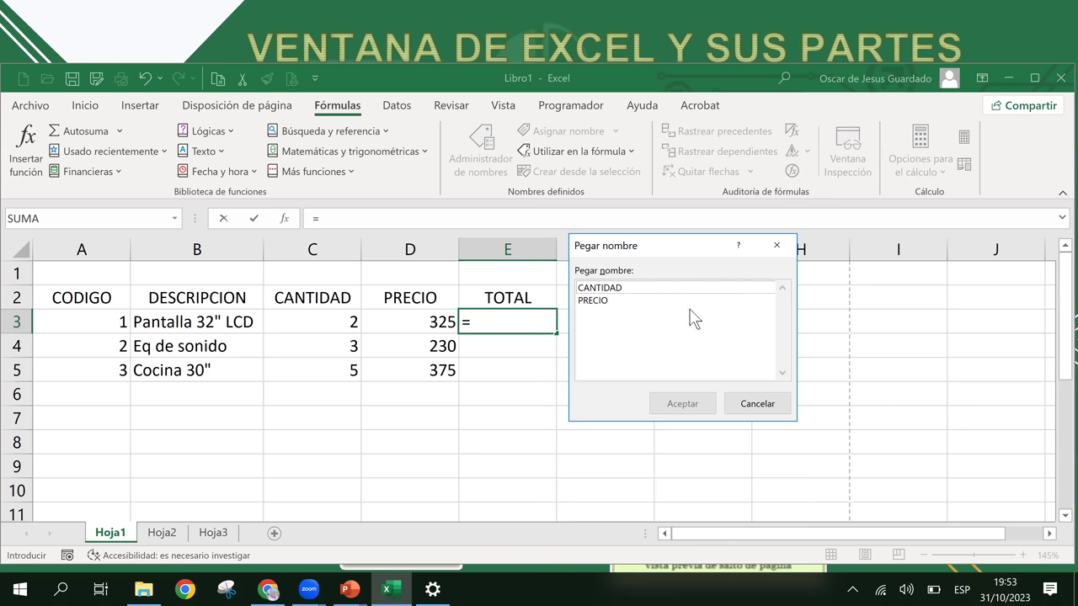
click(757, 403)
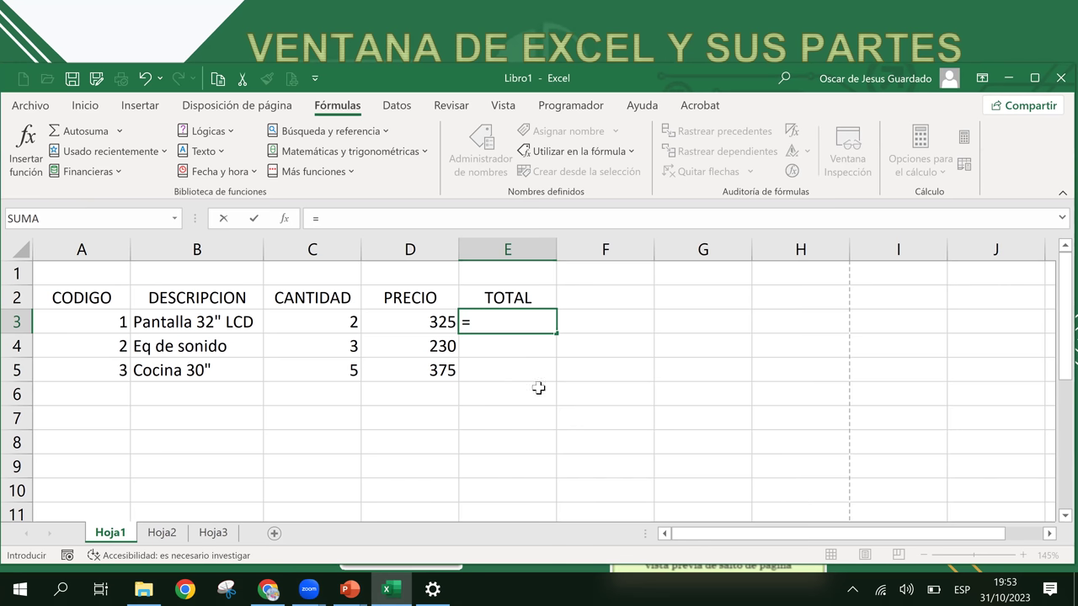
click(502, 324)
key(F3)
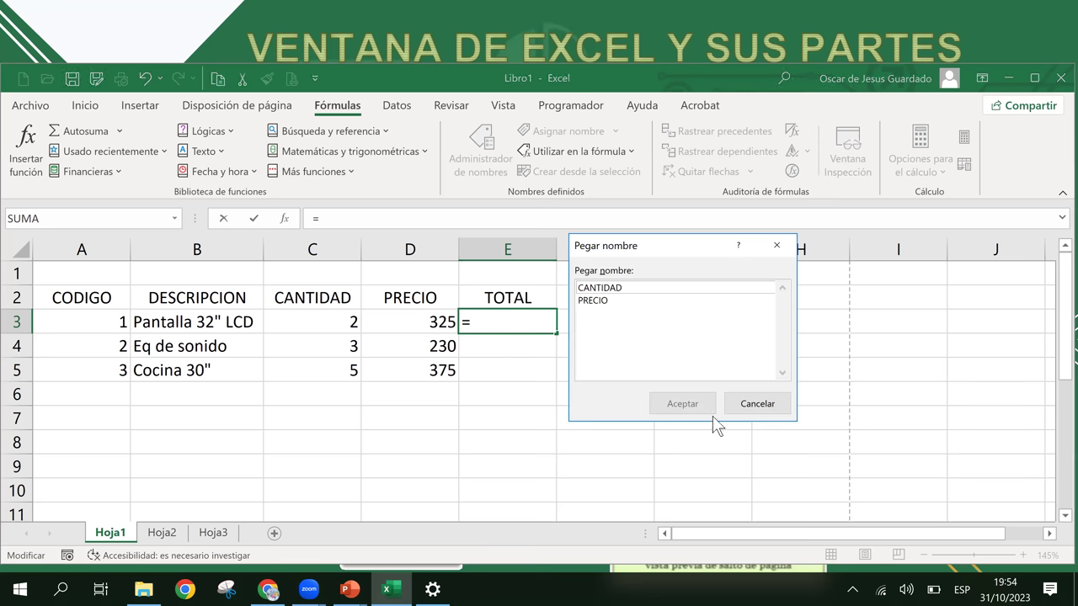
click(634, 290)
- Extend E3's formula to =CANTIDAD*PRECIO by pasting the PRECIO named range
click(688, 408)
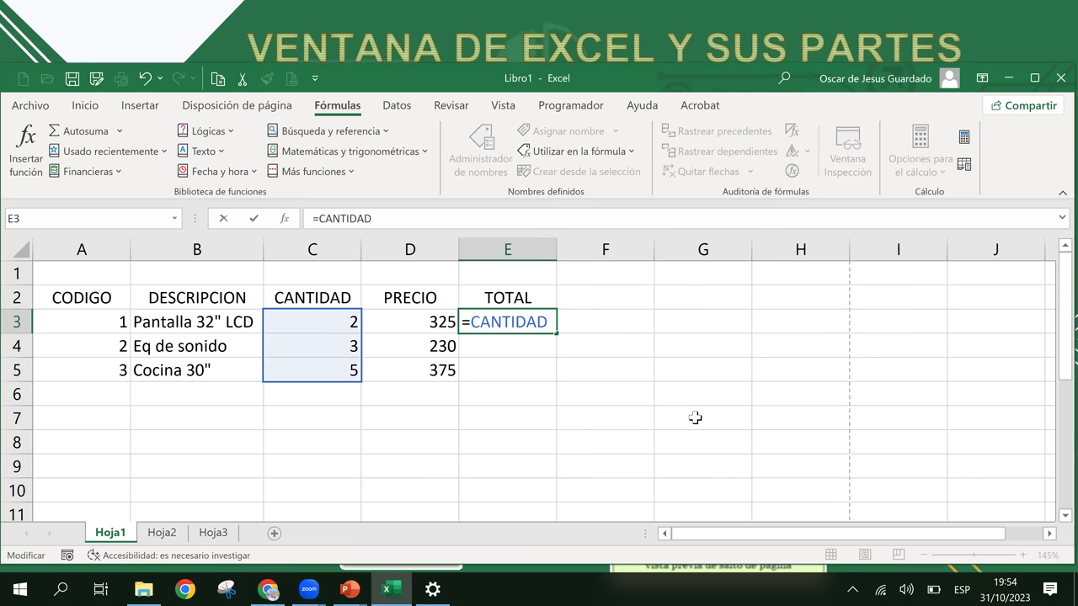
text(*)
key(F3)
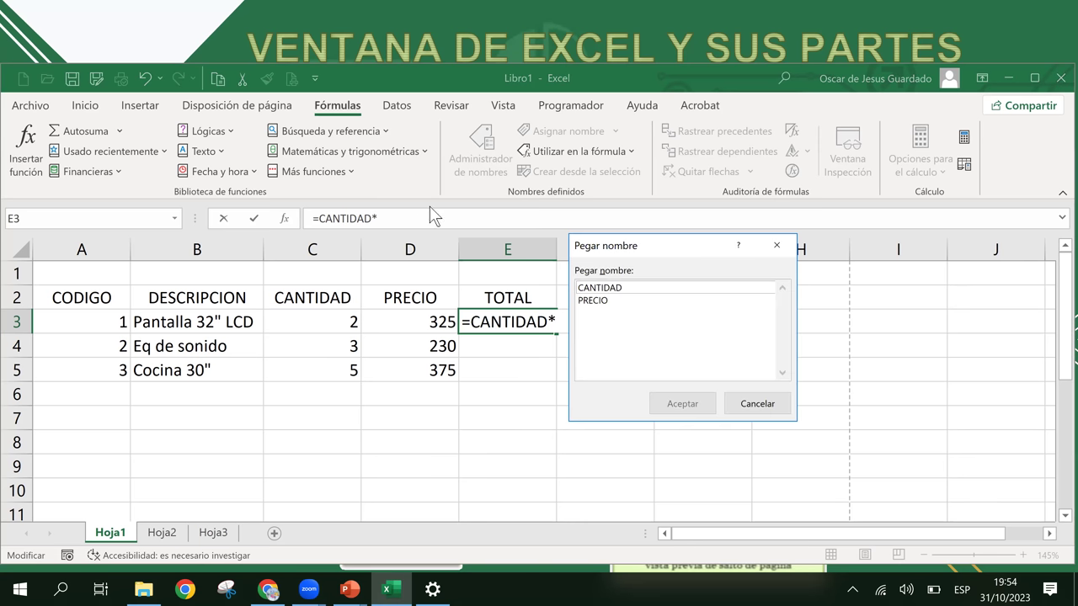
click(587, 301)
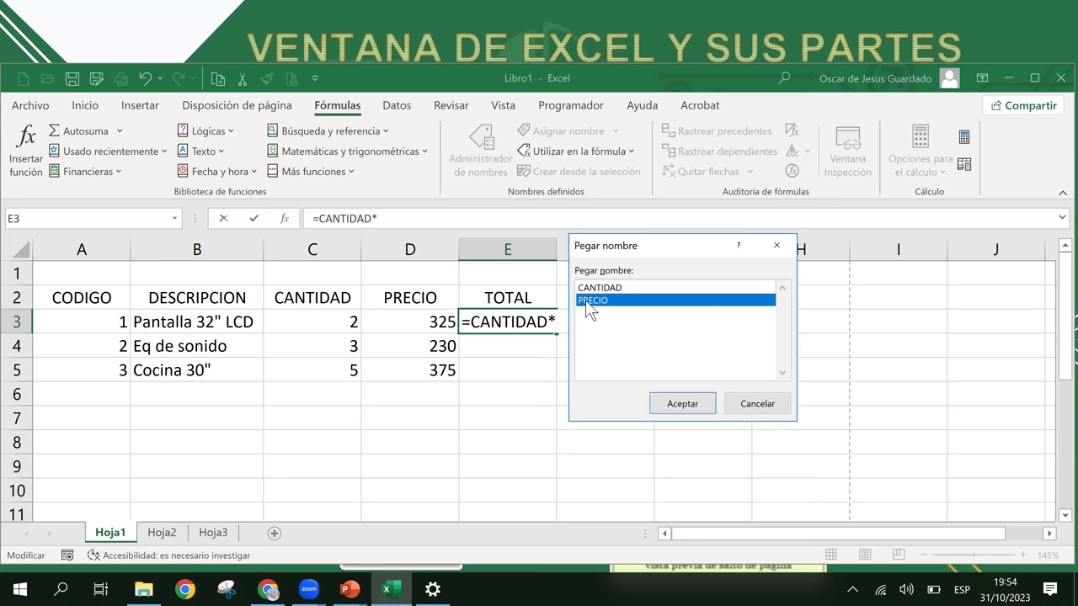
click(687, 404)
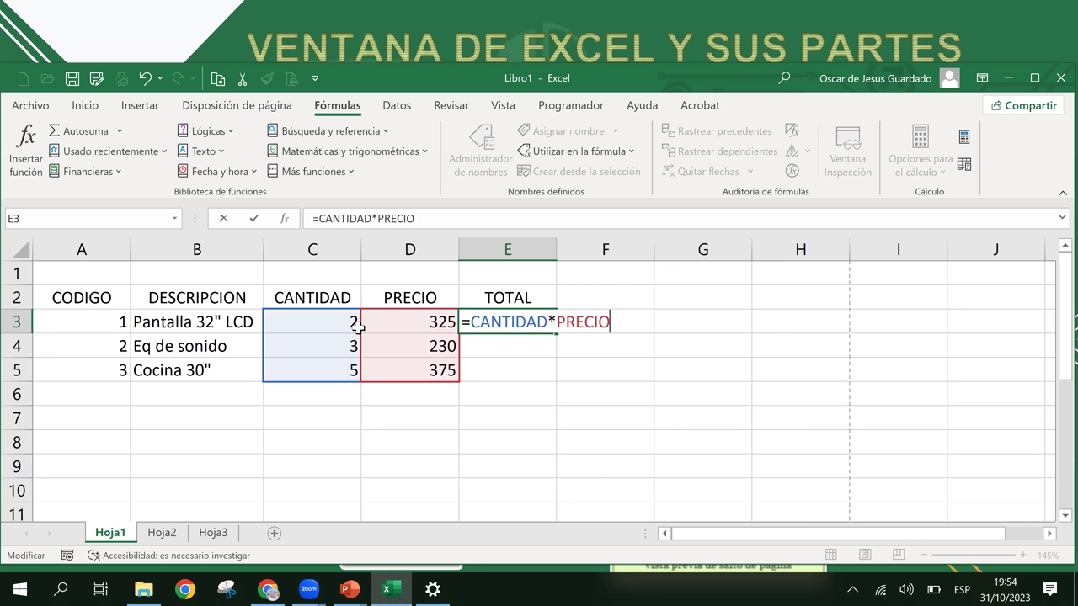
click(176, 219)
click(175, 219)
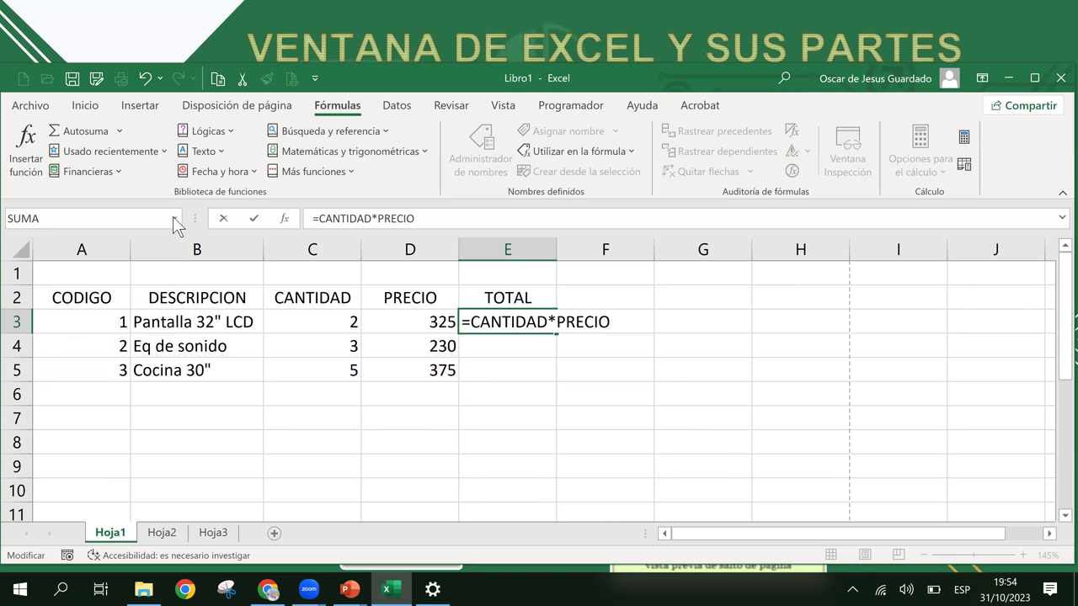
click(628, 326)
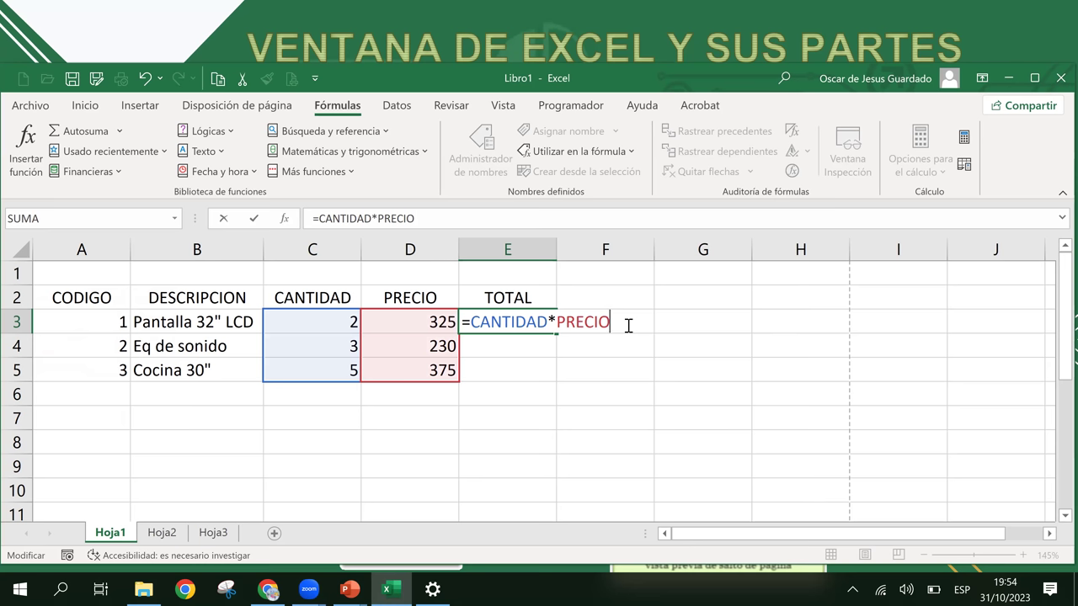
- Confirm E3's formula and fill it down to E5, giving totals 650, 690 and 1875
key(Return)
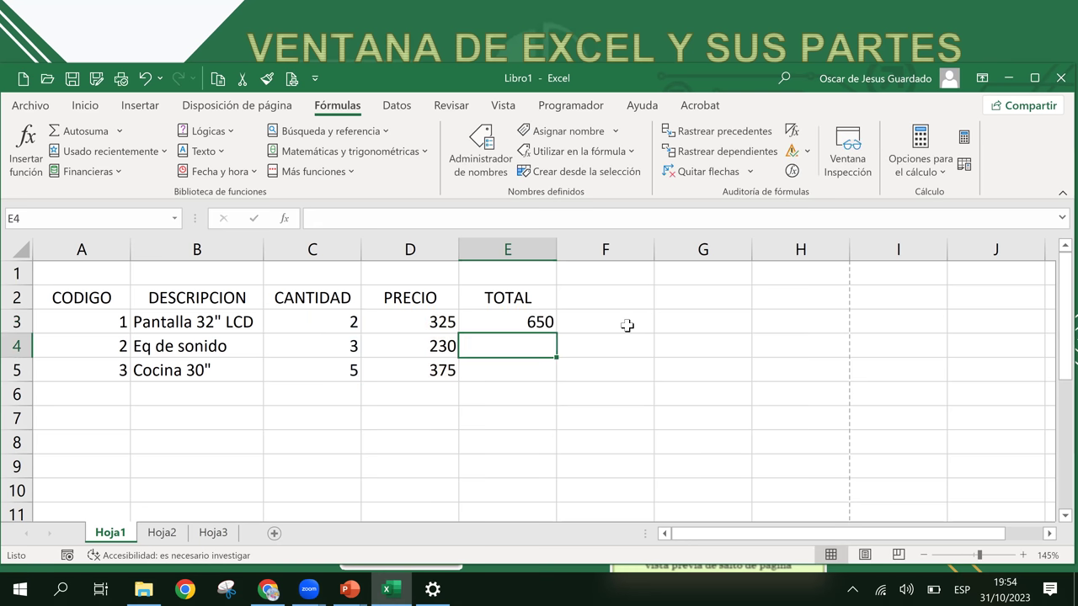
click(545, 329)
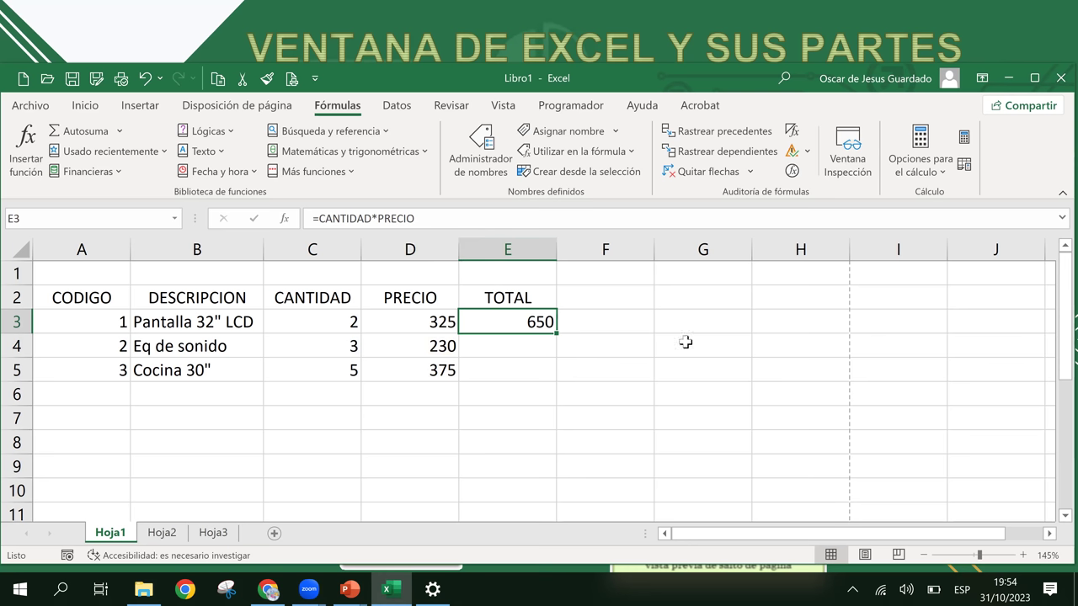
double_click(560, 333)
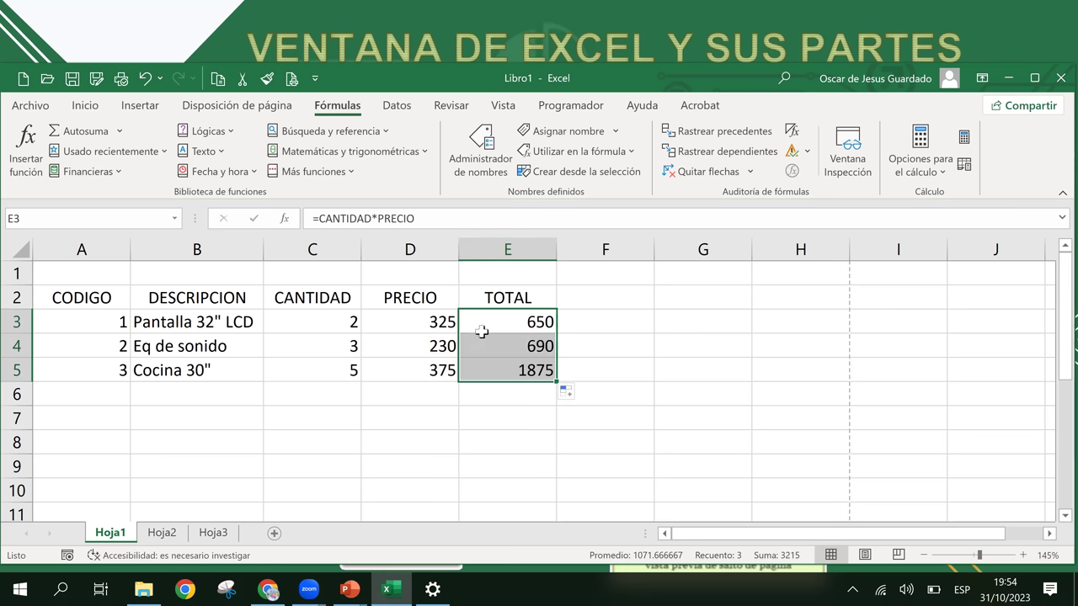
click(504, 320)
click(525, 367)
click(510, 325)
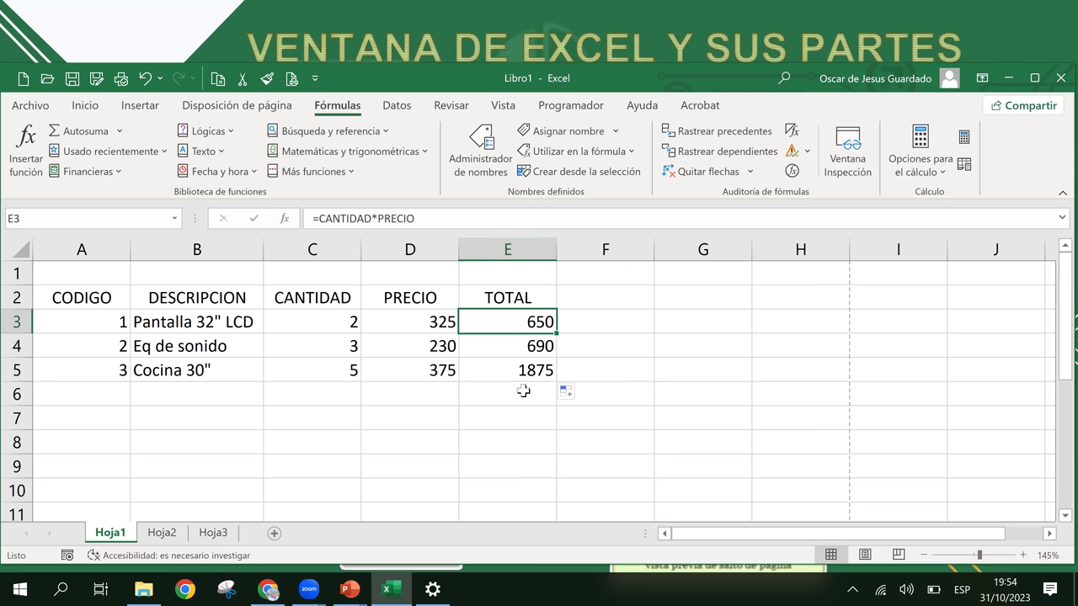
click(510, 345)
click(126, 218)
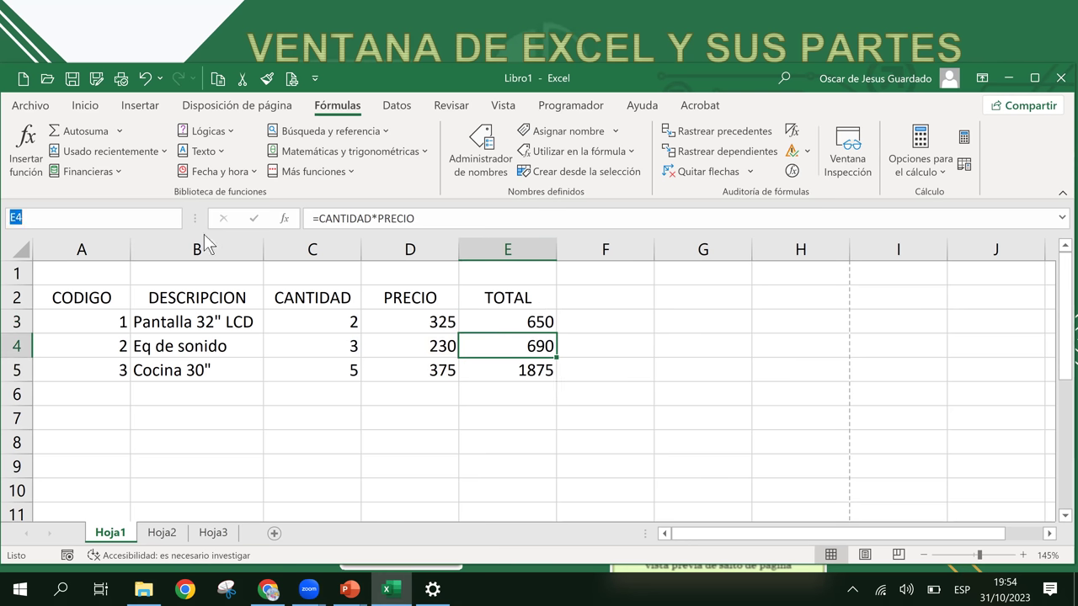
click(91, 217)
click(544, 317)
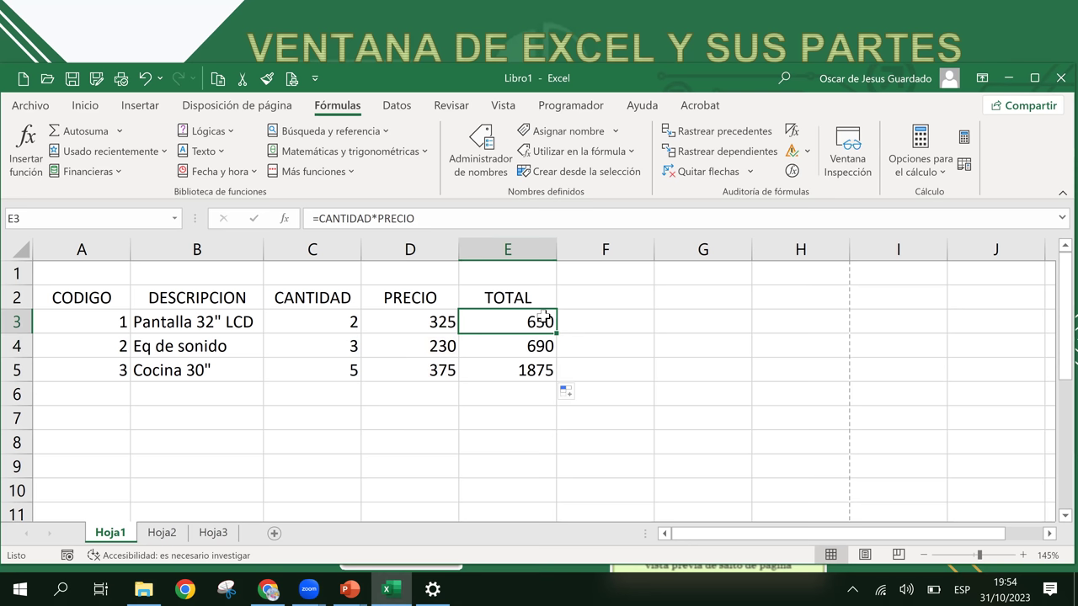
click(175, 218)
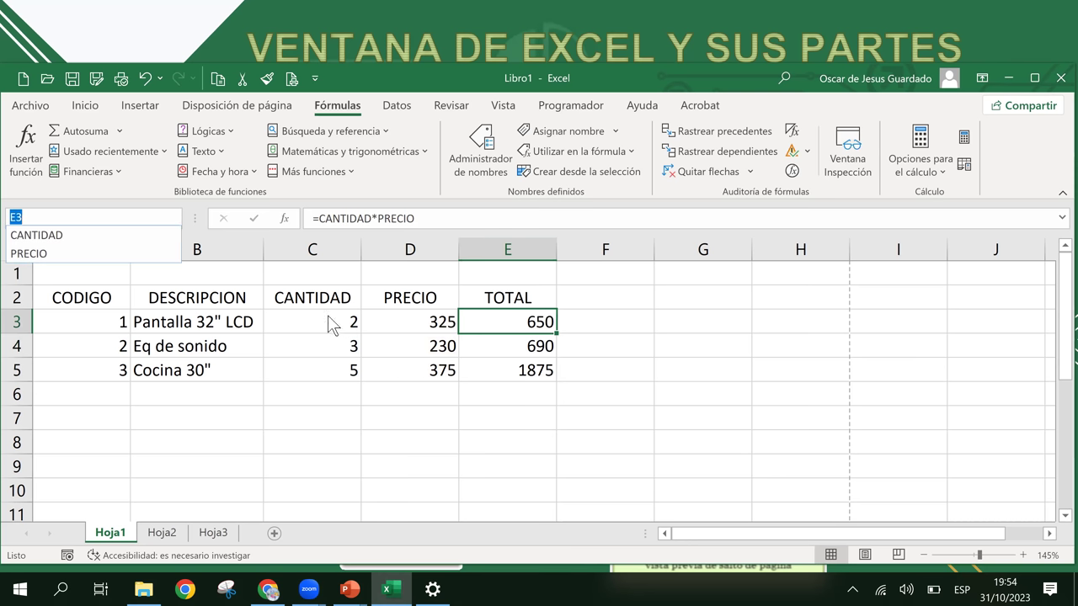
click(325, 320)
drag(325, 320, 327, 378)
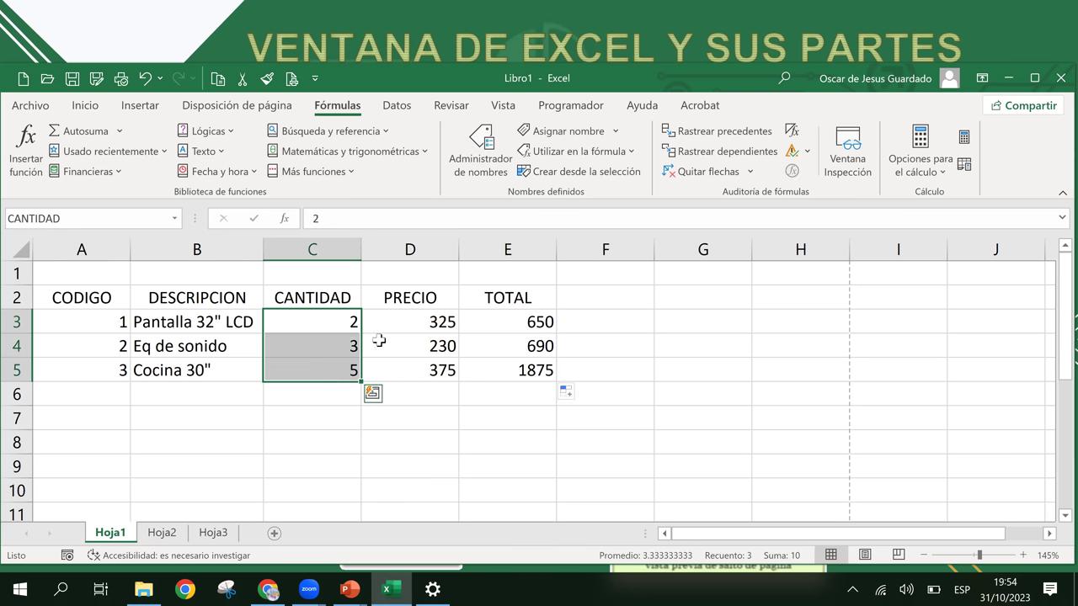
click(93, 218)
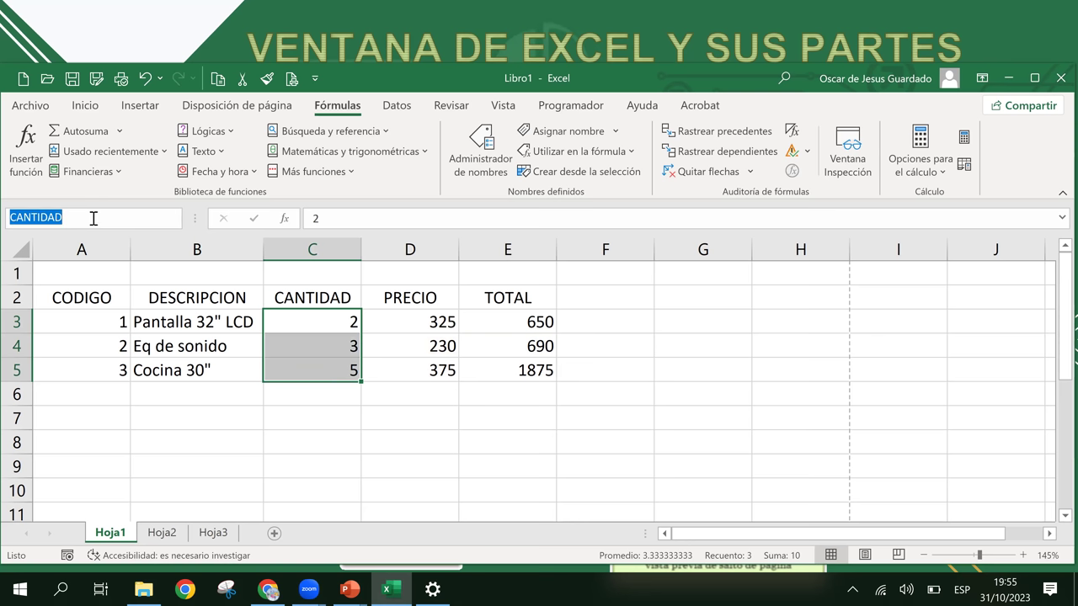
text(D3)
key(Return)
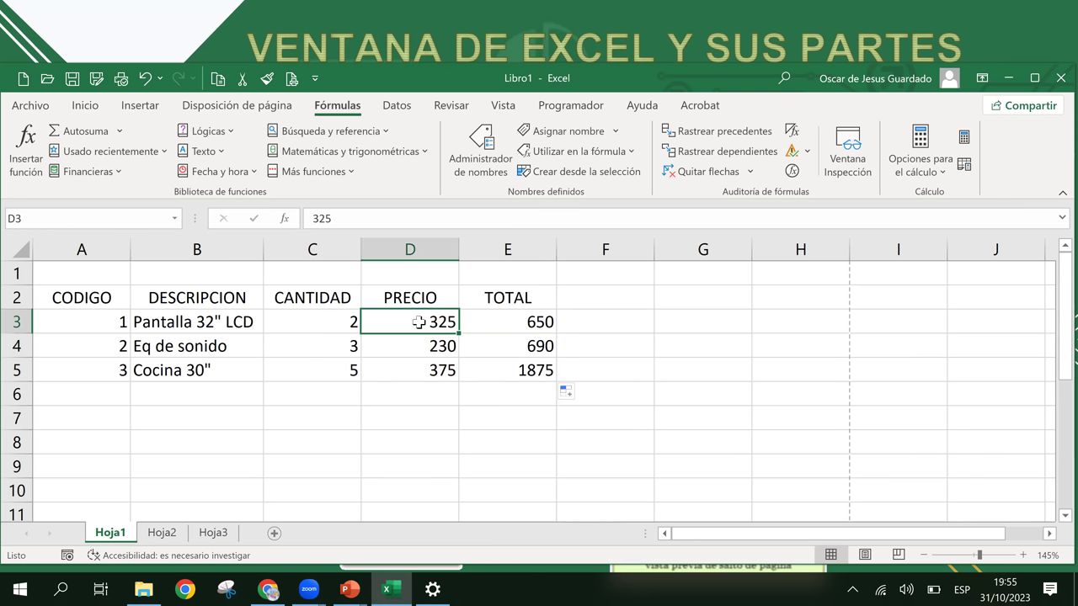
mouse_move(416, 321)
mouse_down()
mouse_move(419, 371)
mouse_move(397, 368)
mouse_up()
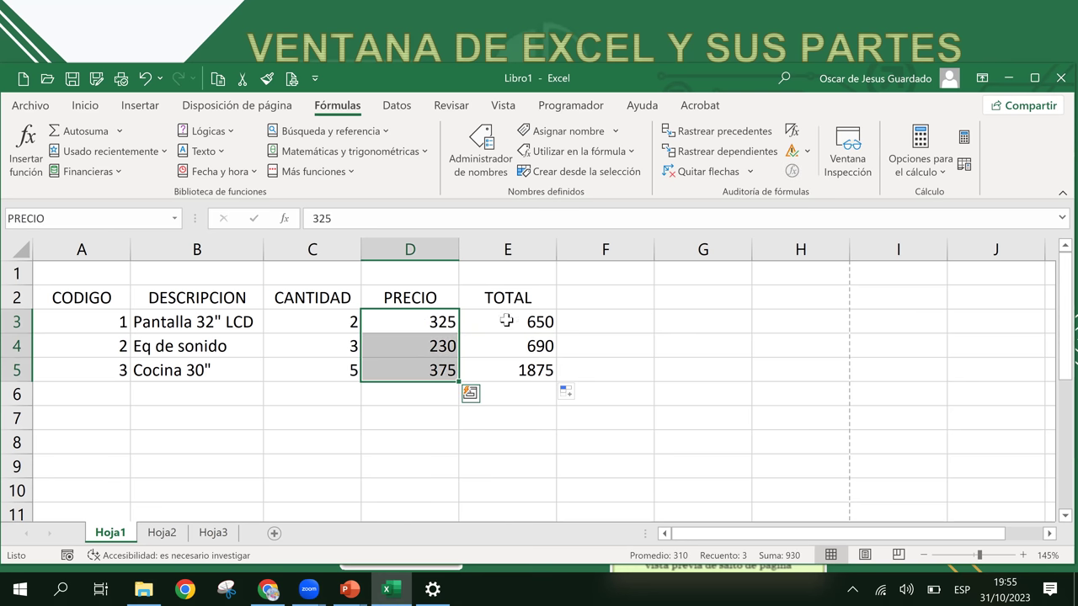
click(541, 323)
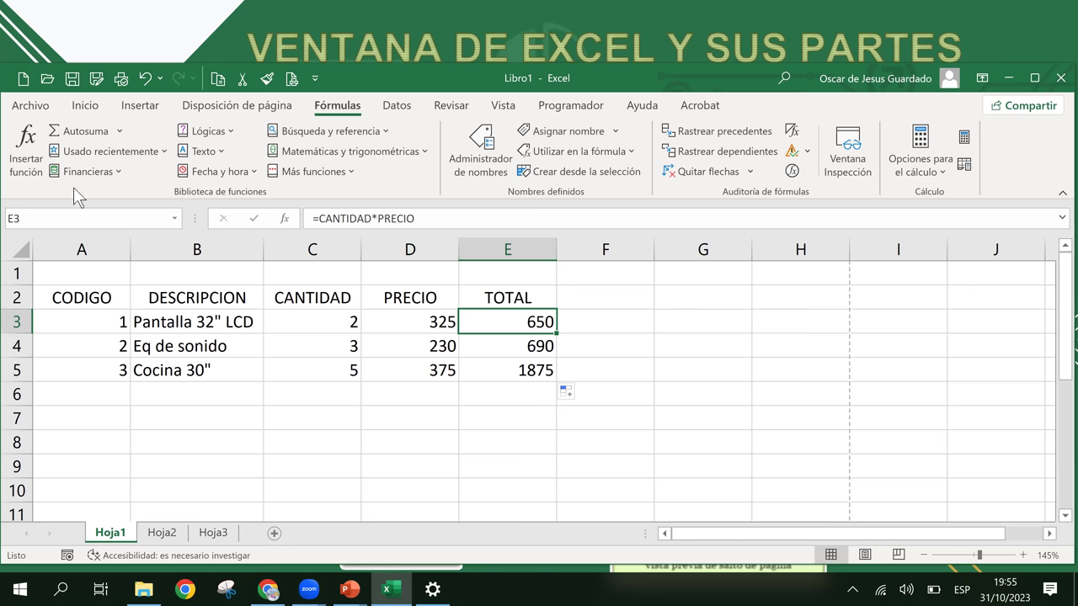
- Enter the comparison formula =C3*D3 in F3 using arrow-key cell references
click(588, 362)
click(547, 324)
click(594, 324)
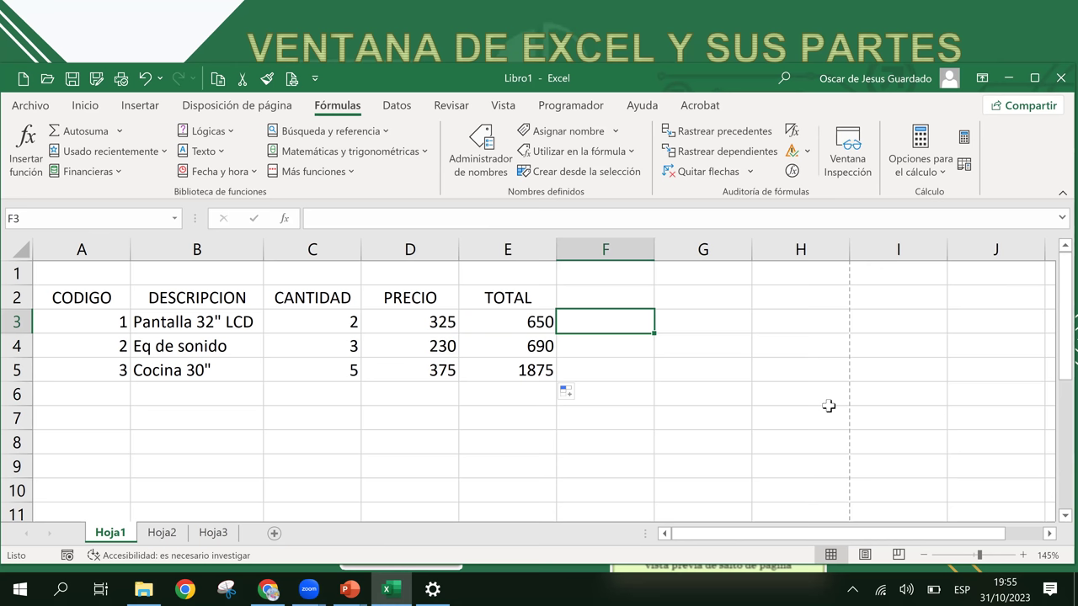
text(=)
key(Left)
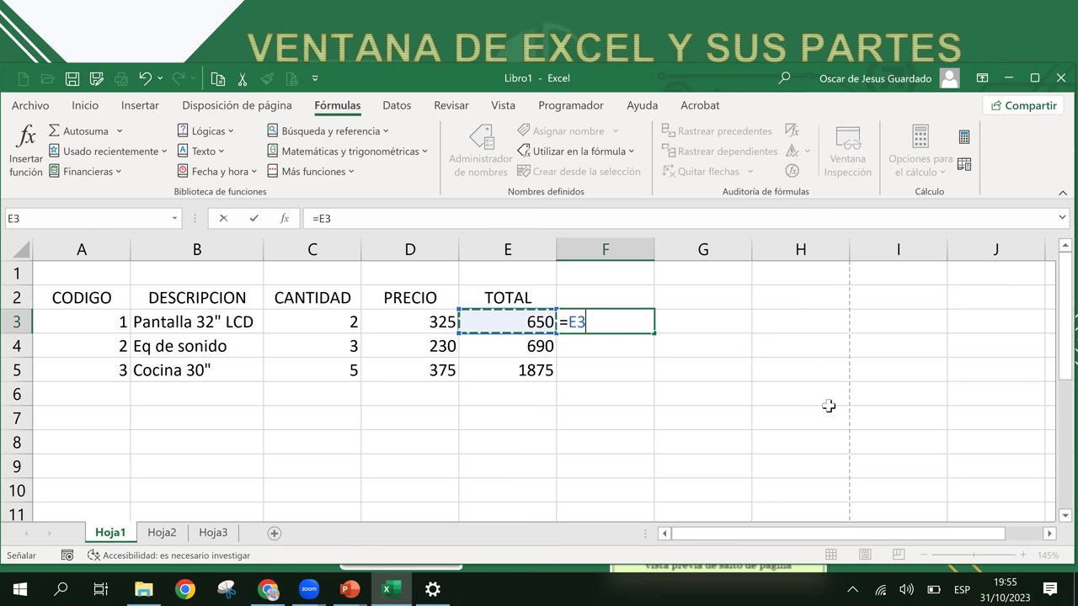
key(Left)
key(Left)
text(*)
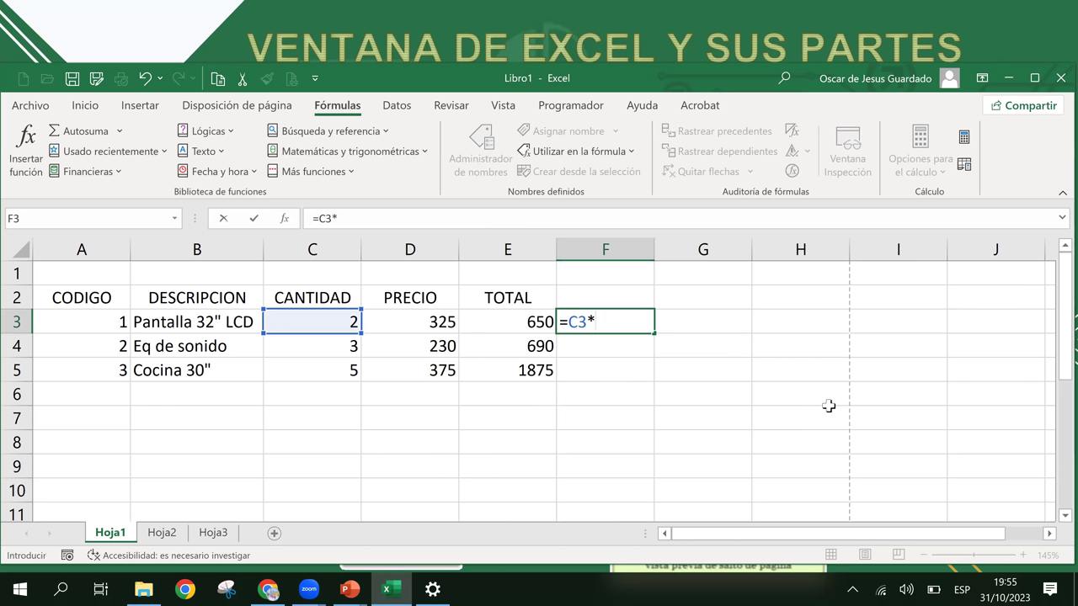
key(Left)
key(Left)
key(Return)
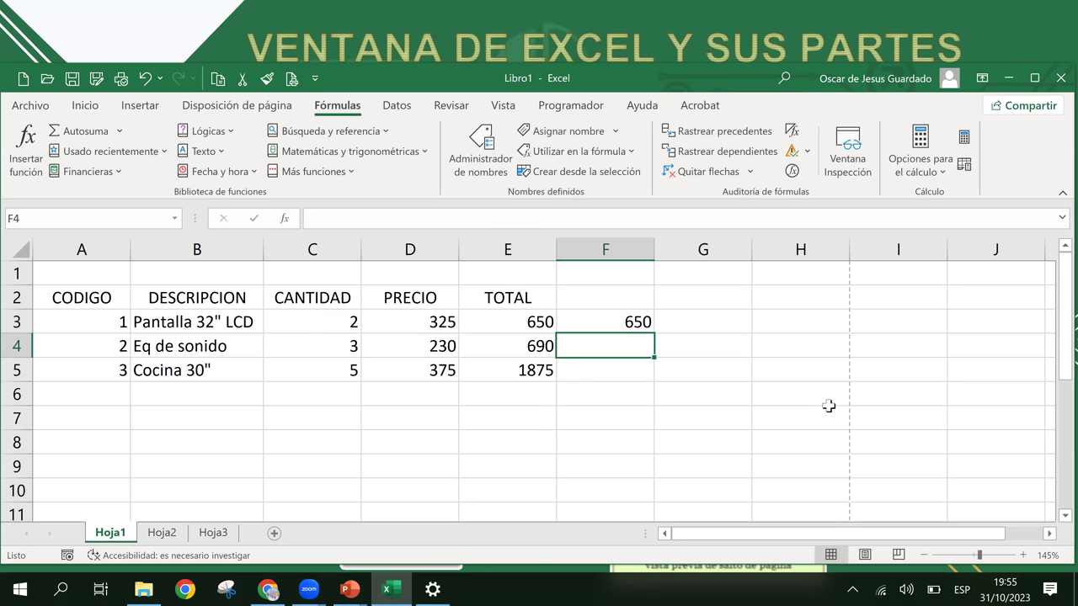
- Compare the named-range formula in E3 with the =C3*D3 formula in F3
click(536, 322)
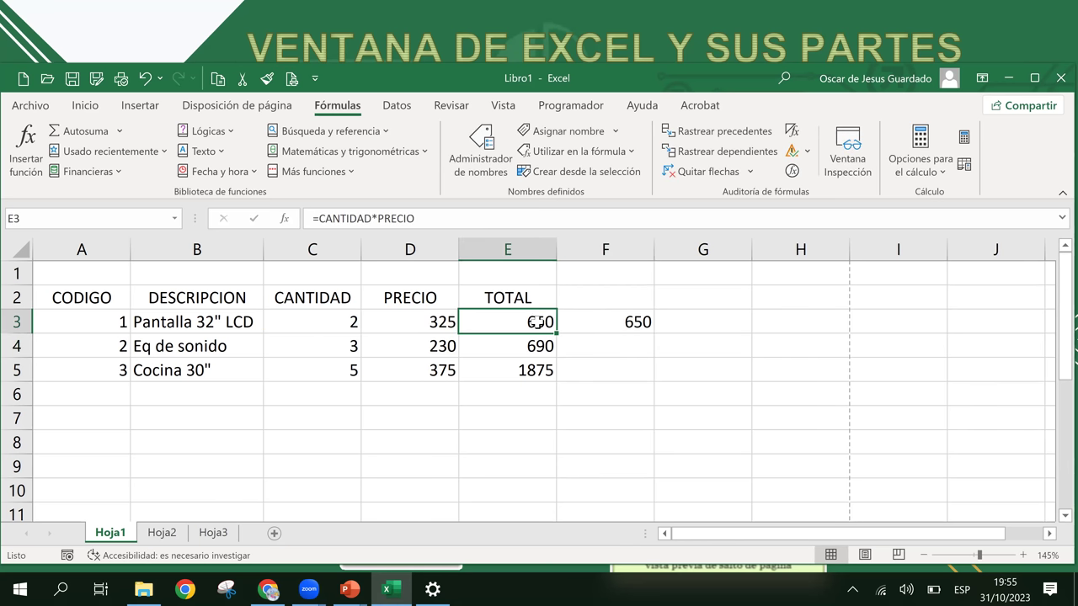
click(638, 323)
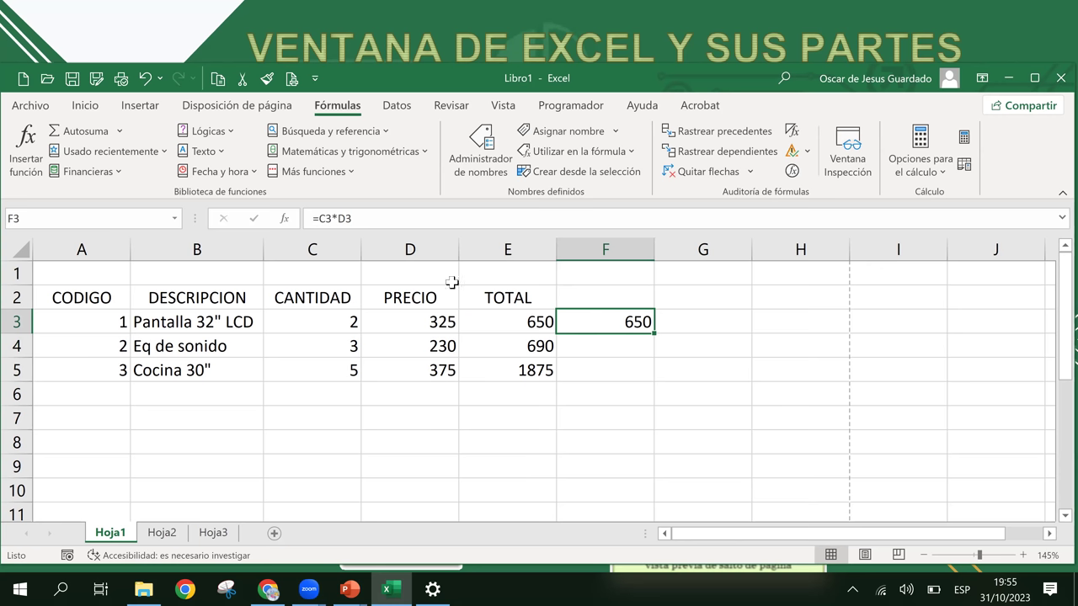
click(671, 398)
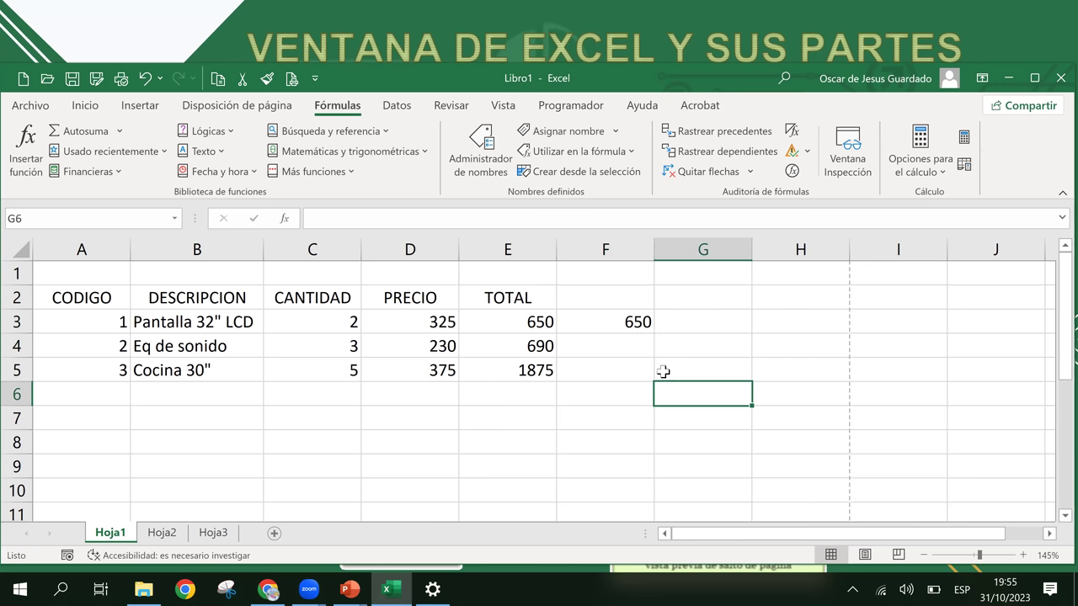
click(640, 327)
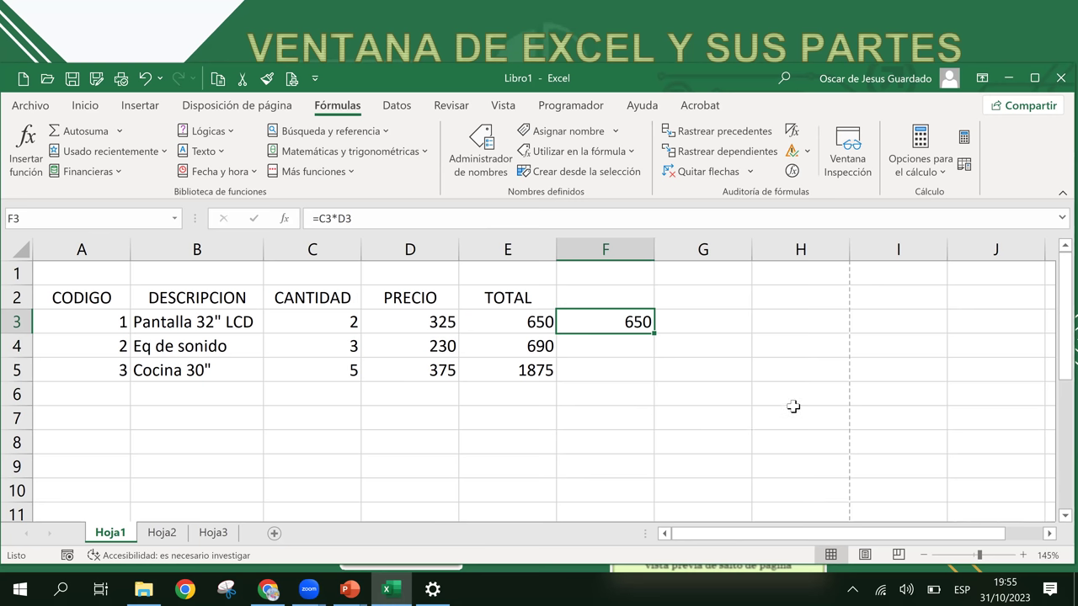
- Clear the totals in E4:E5 and refill them by dragging E3's formula down to E5
click(532, 350)
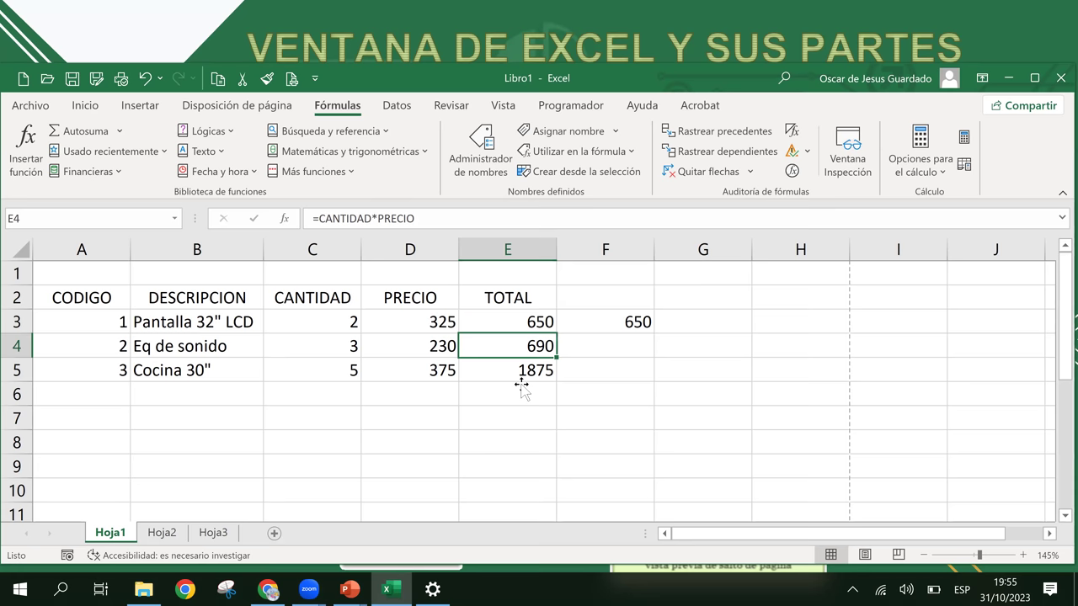
drag(557, 358, 524, 378)
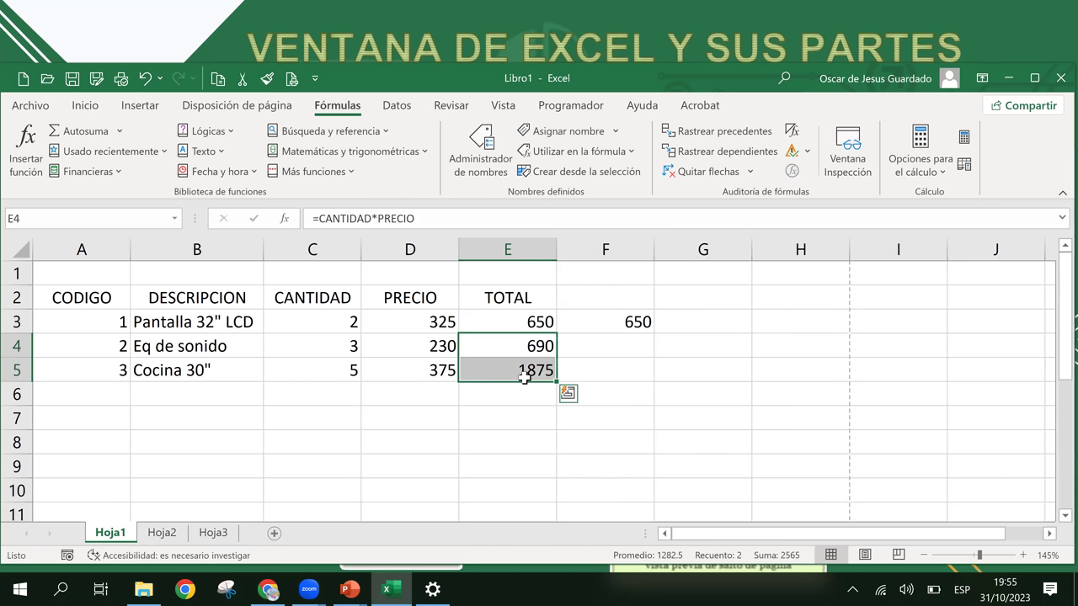
key(Delete)
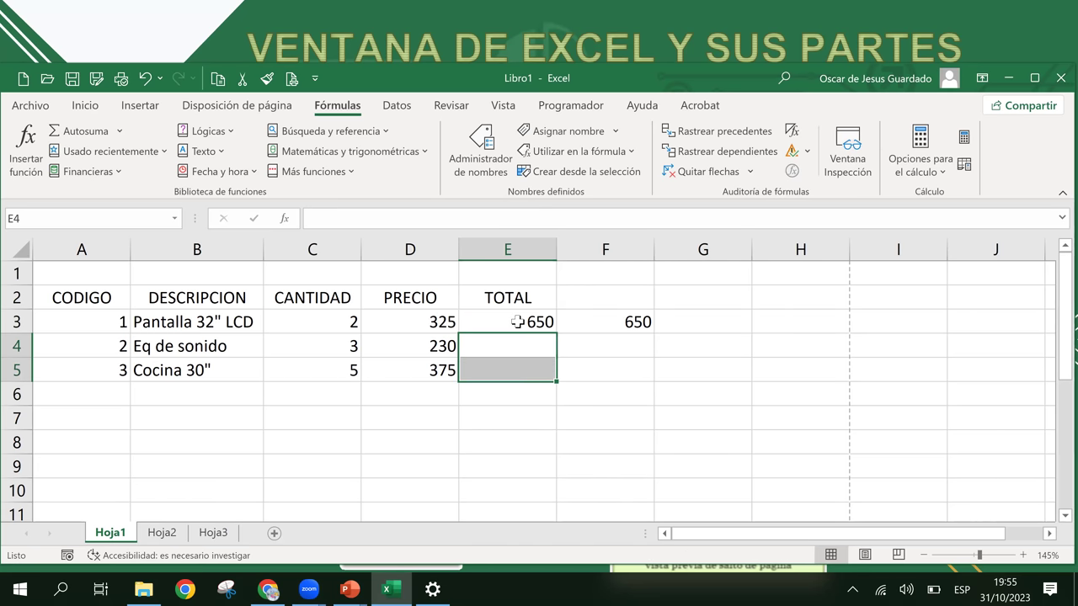
click(517, 321)
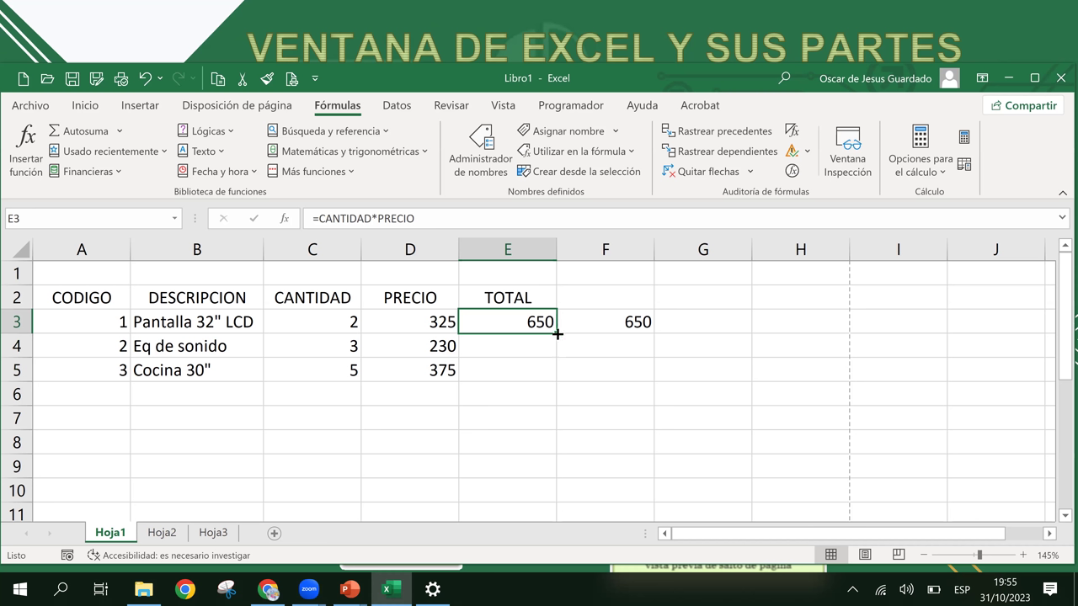
drag(558, 334, 557, 380)
- Delete the =C3*D3 comparison formula from F3
click(598, 349)
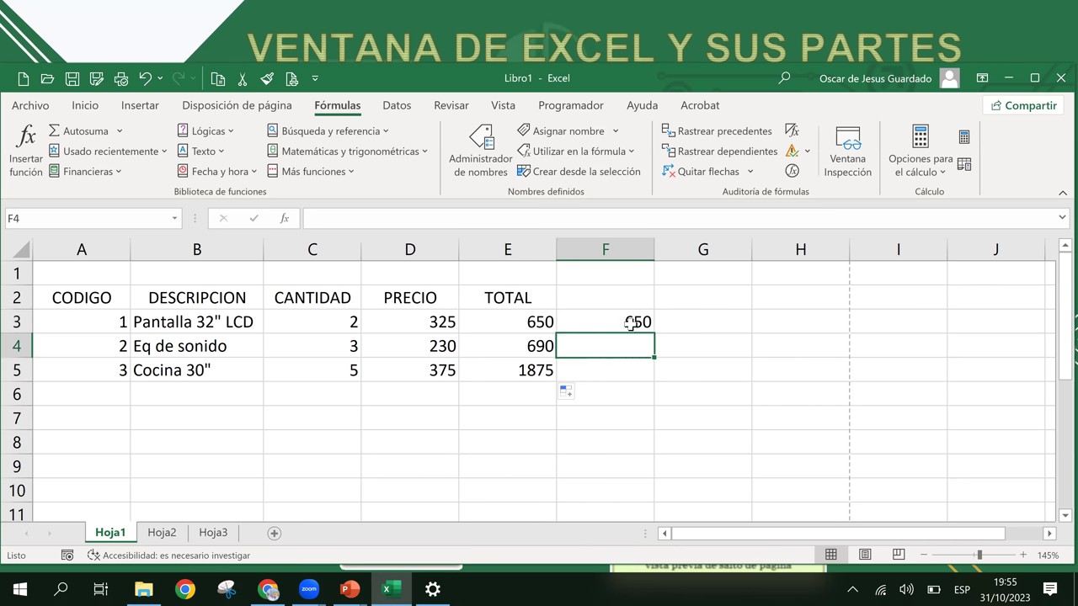
click(630, 323)
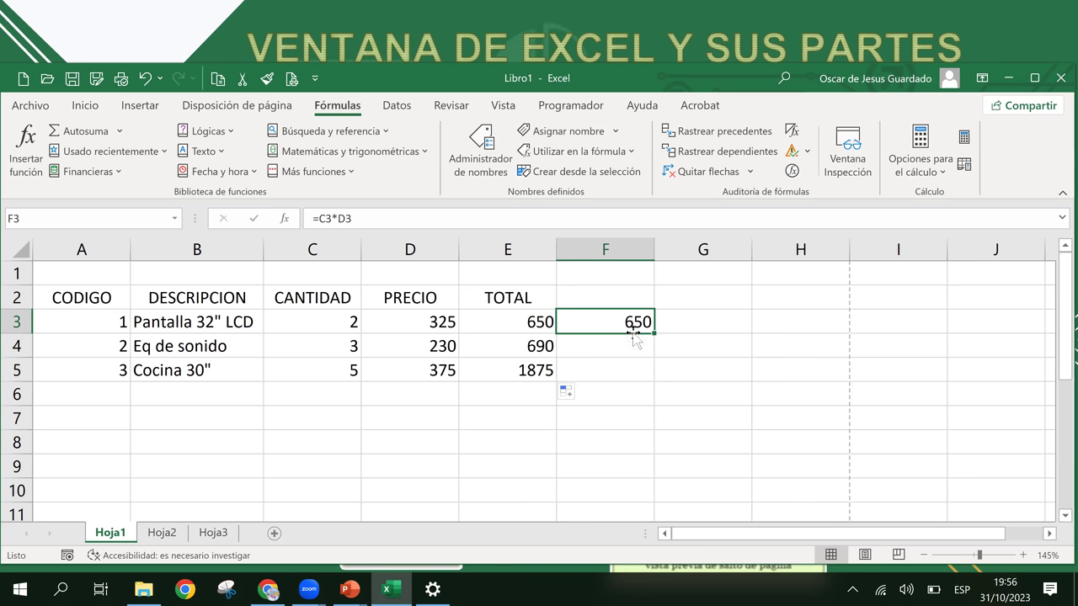
click(608, 379)
click(606, 303)
click(606, 347)
click(601, 313)
click(608, 346)
click(603, 315)
key(Delete)
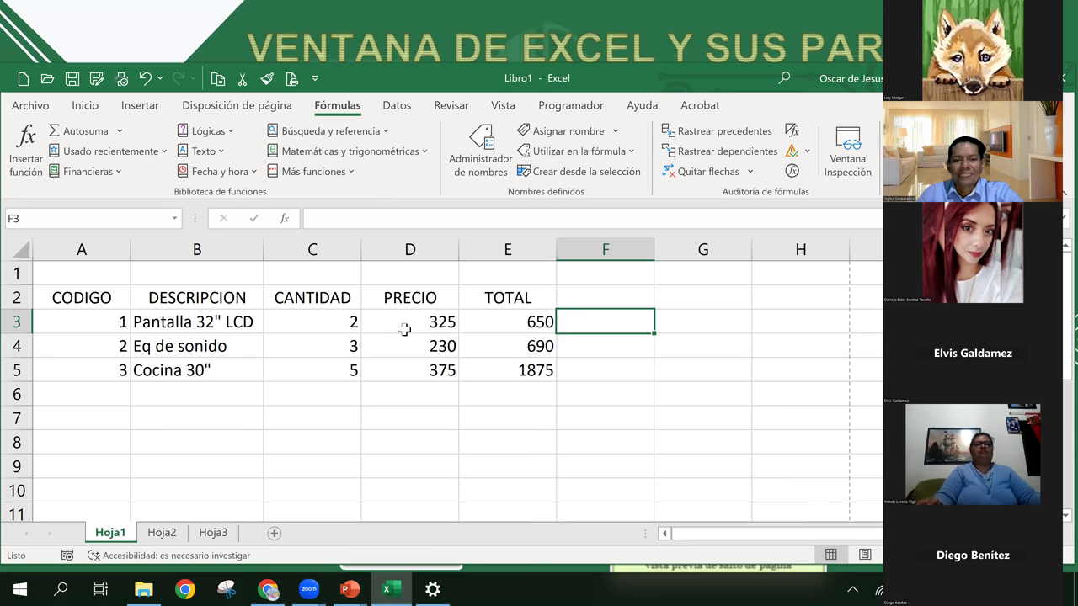
click(401, 333)
click(504, 316)
click(417, 313)
click(527, 322)
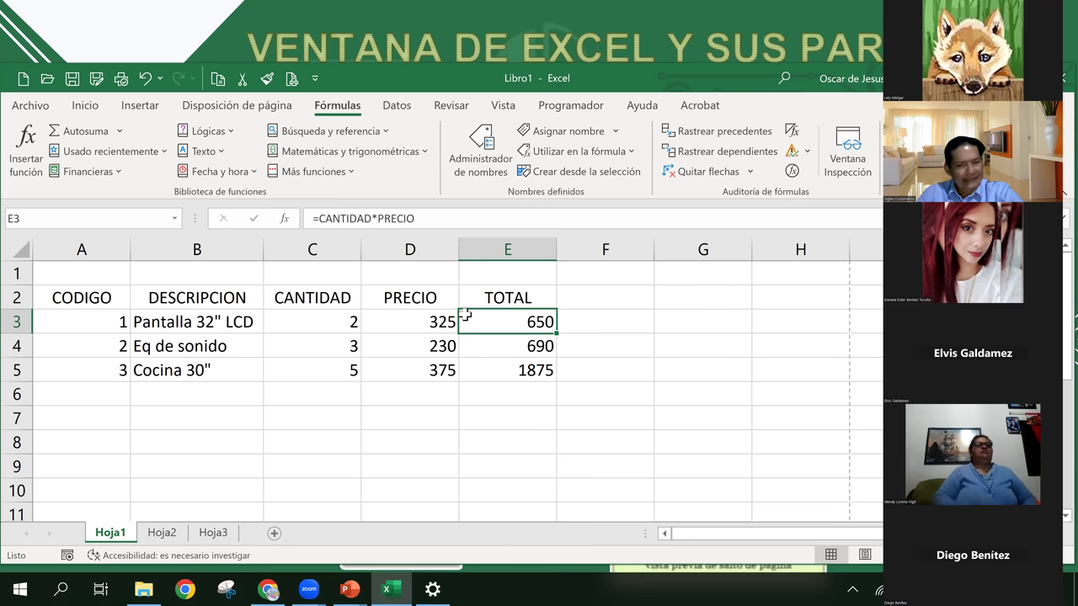
click(404, 327)
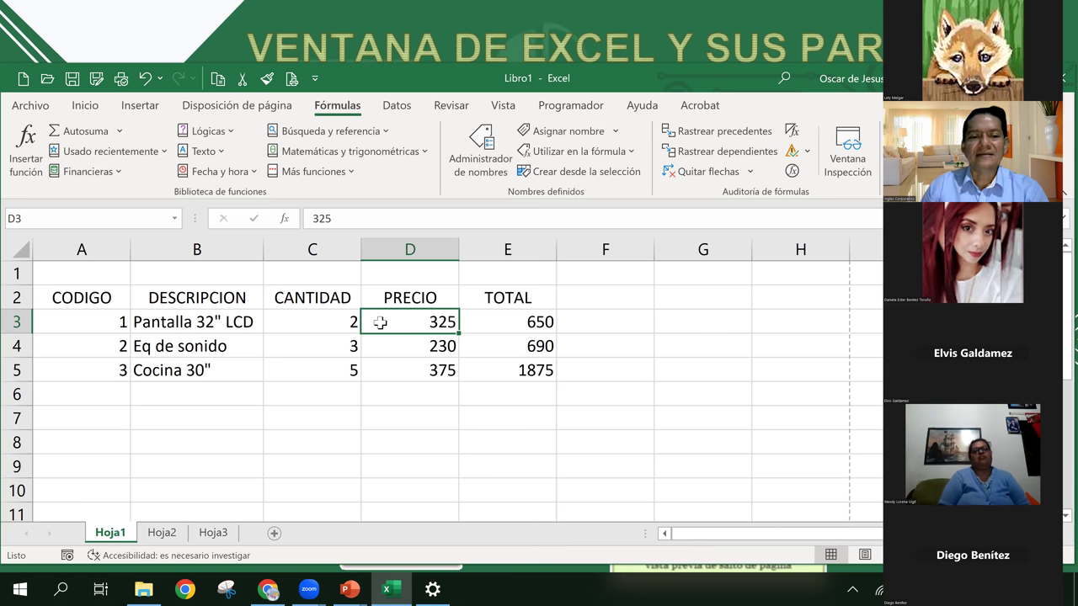
click(388, 405)
click(311, 419)
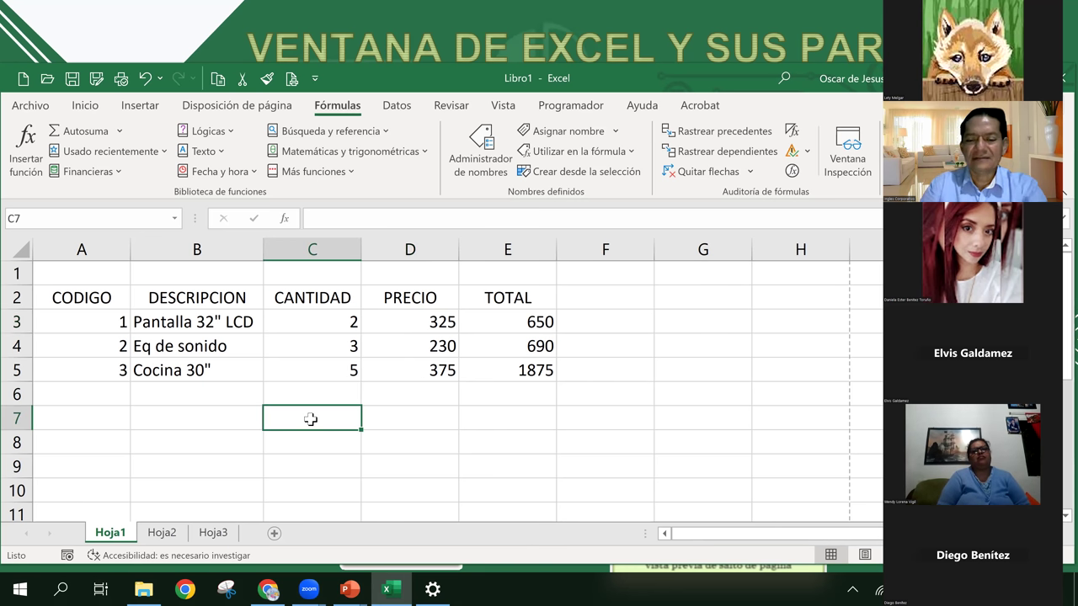
text(=)
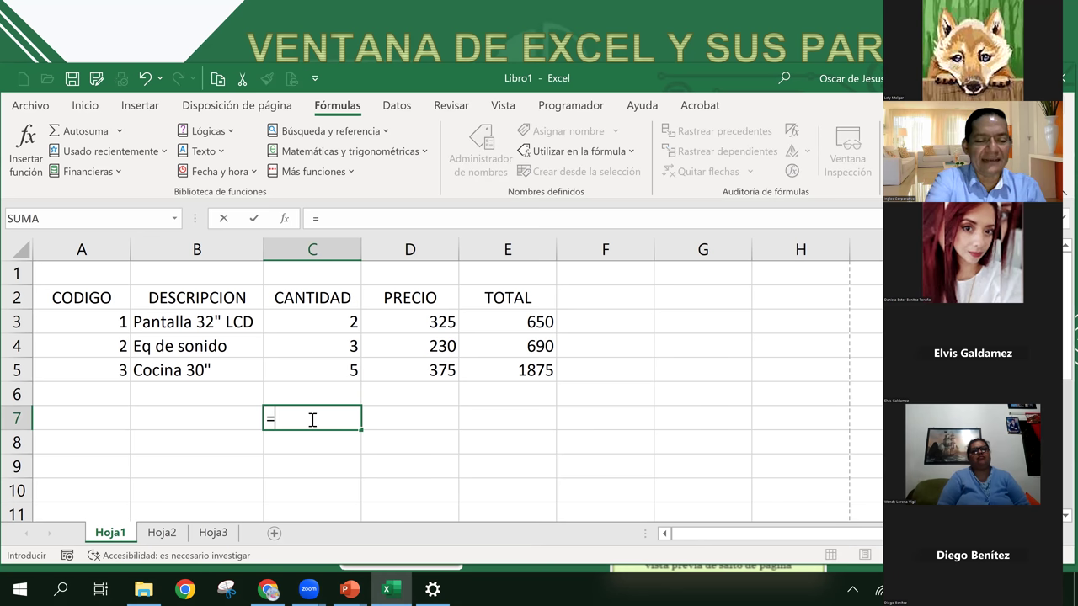
key(F3)
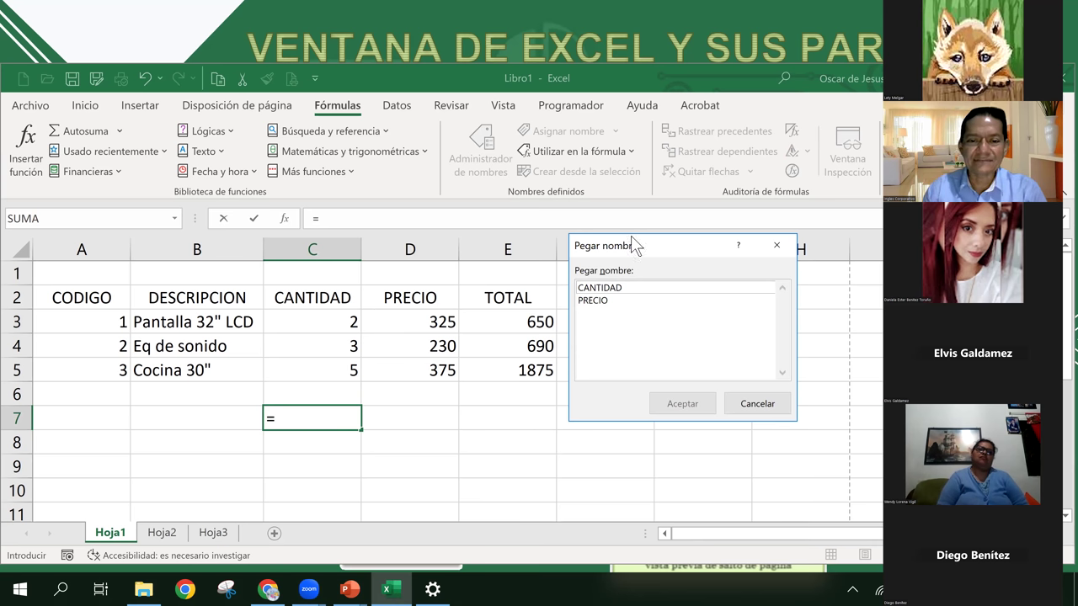
drag(633, 244, 271, 148)
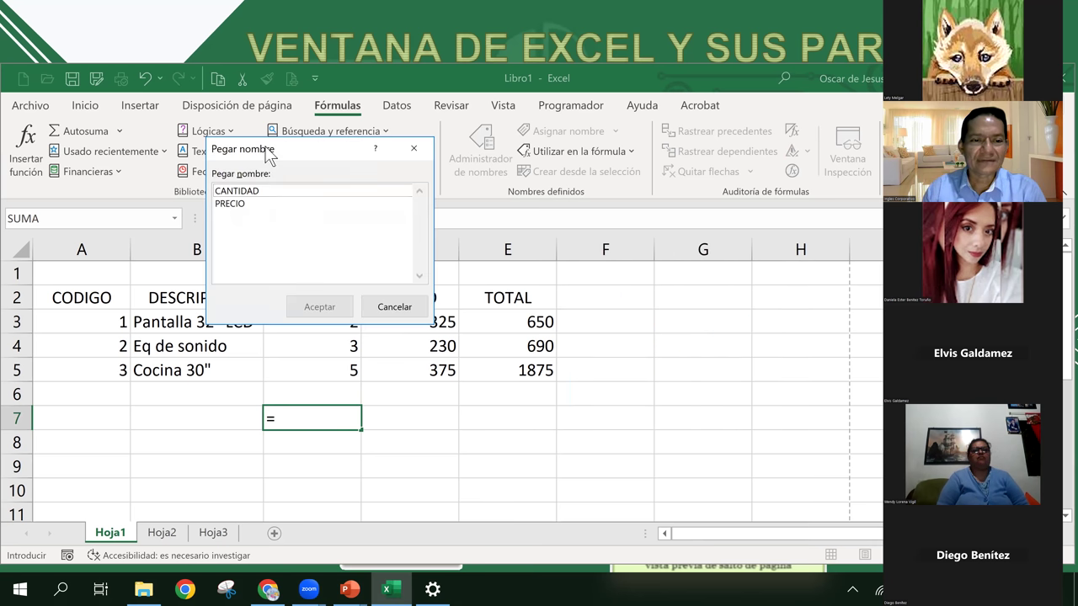
click(236, 191)
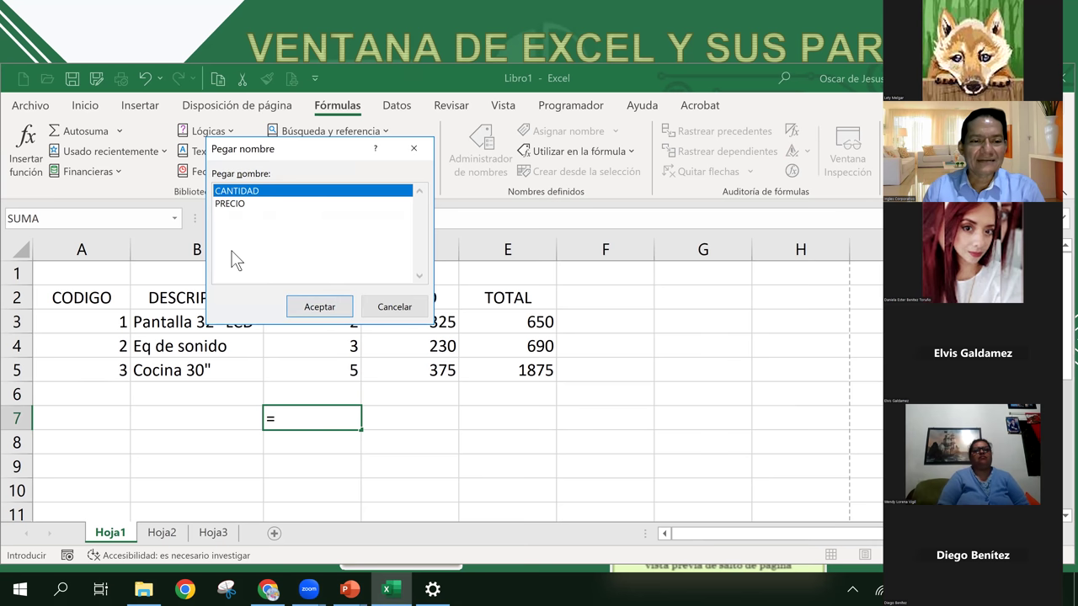
click(329, 310)
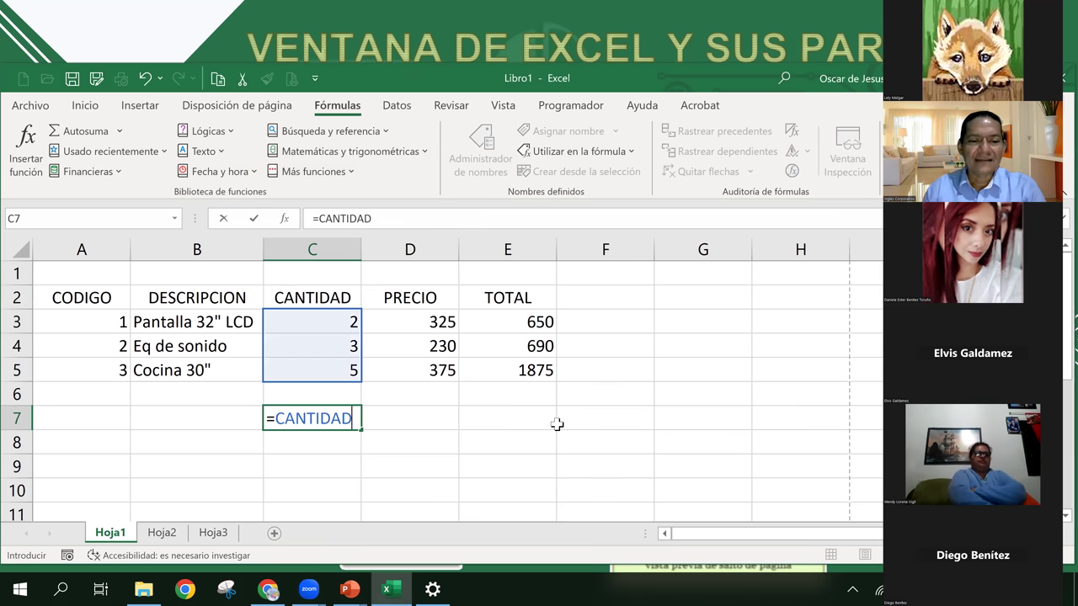
text(*)
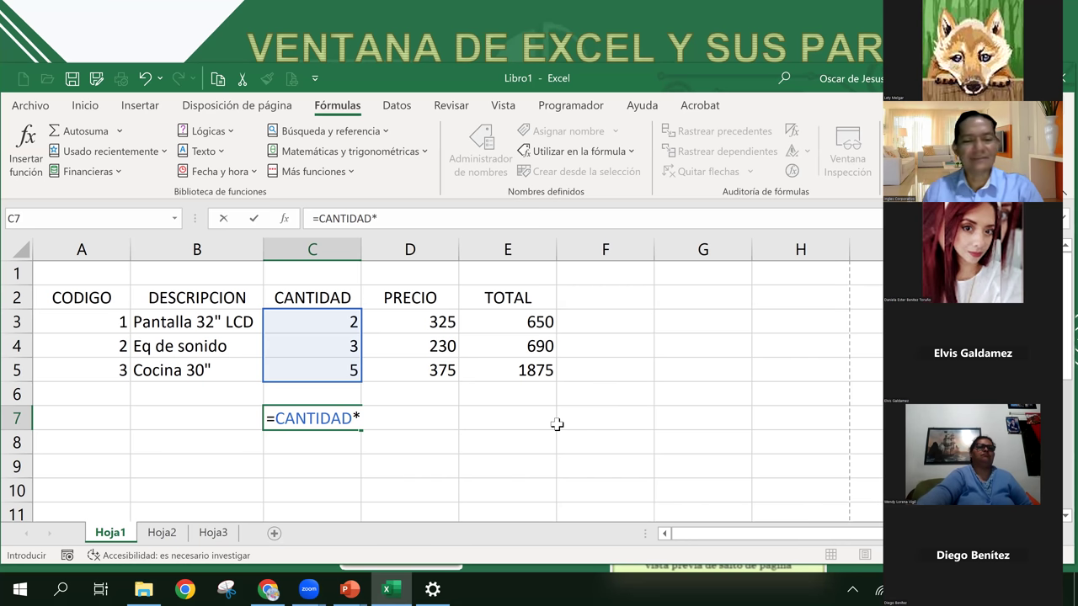
key(F3)
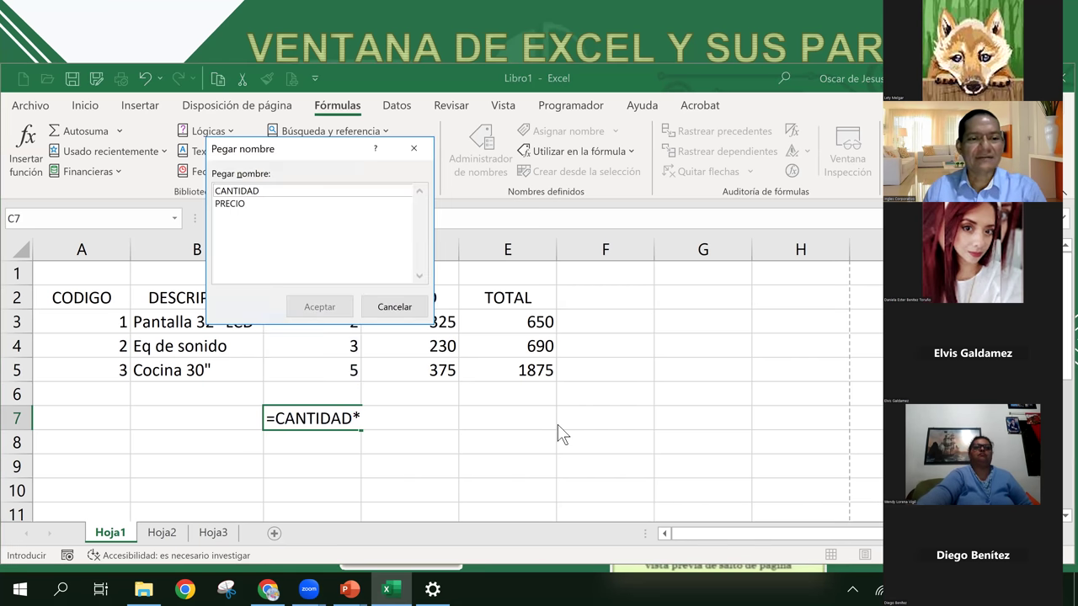
drag(282, 148, 169, 122)
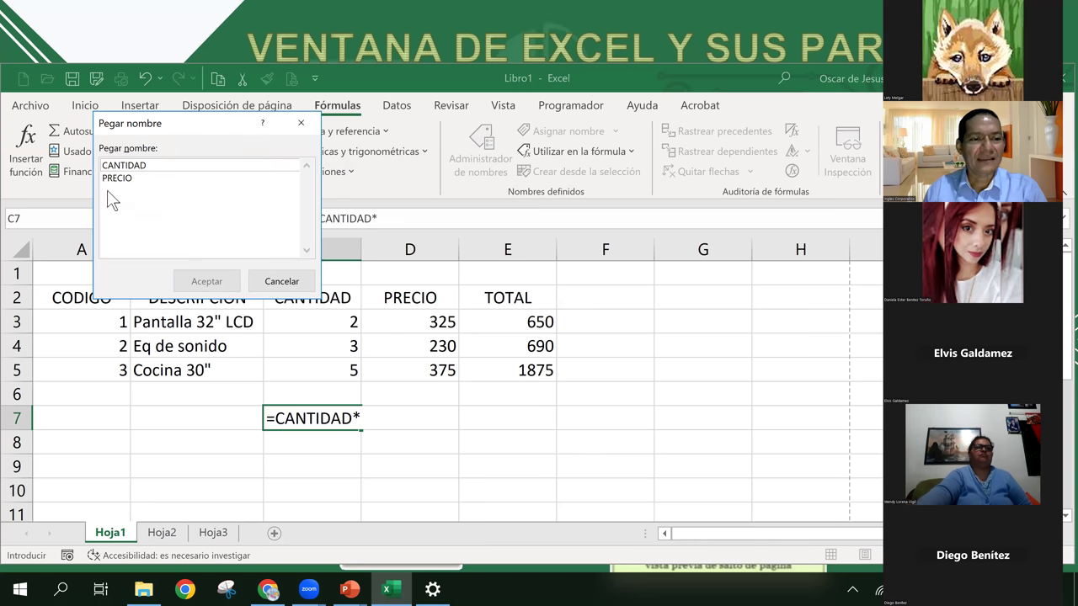
click(112, 182)
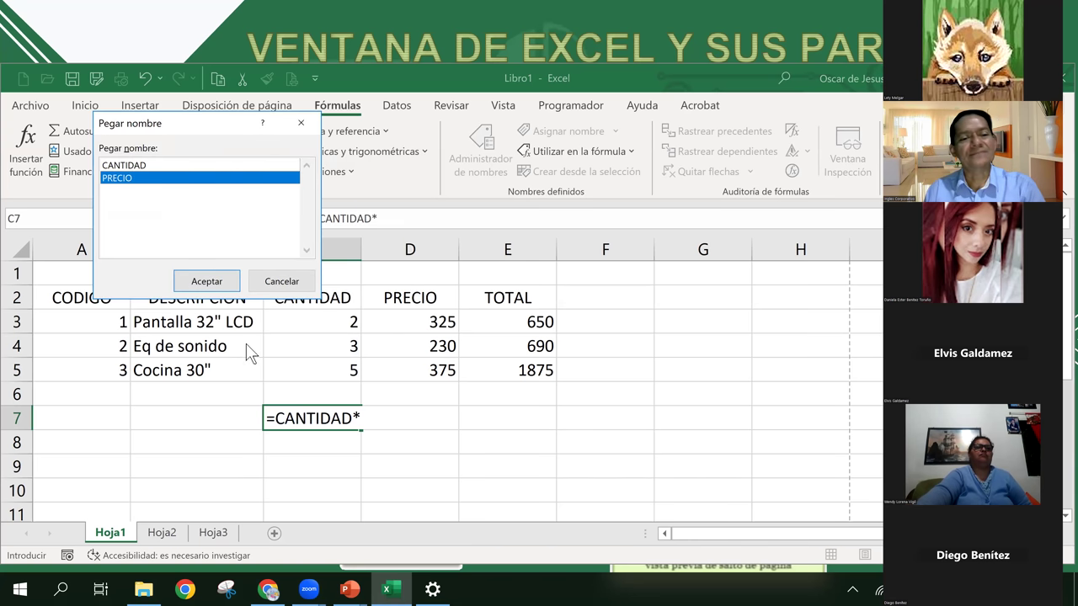
click(205, 281)
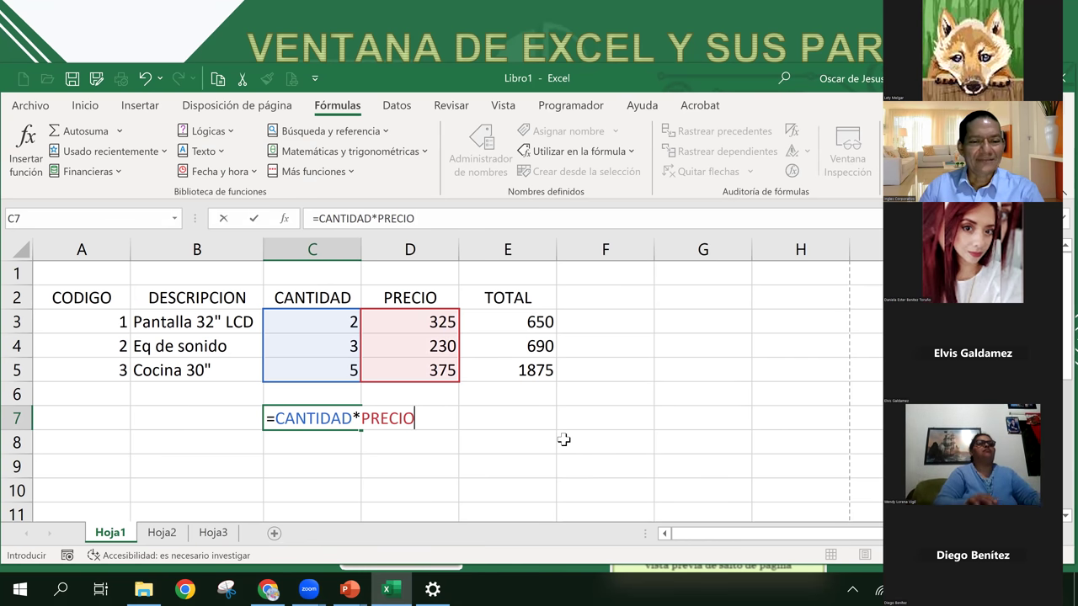
key(Escape)
drag(496, 344, 511, 389)
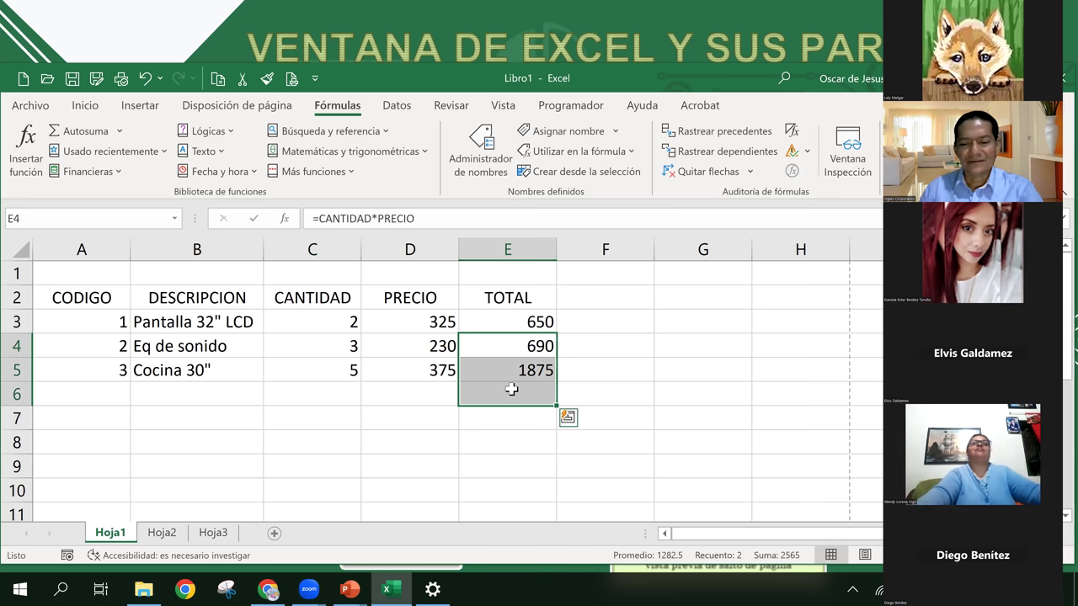
- Clear E4:E5 and refill them from E3's =CANTIDAD*PRECIO formula
click(520, 320)
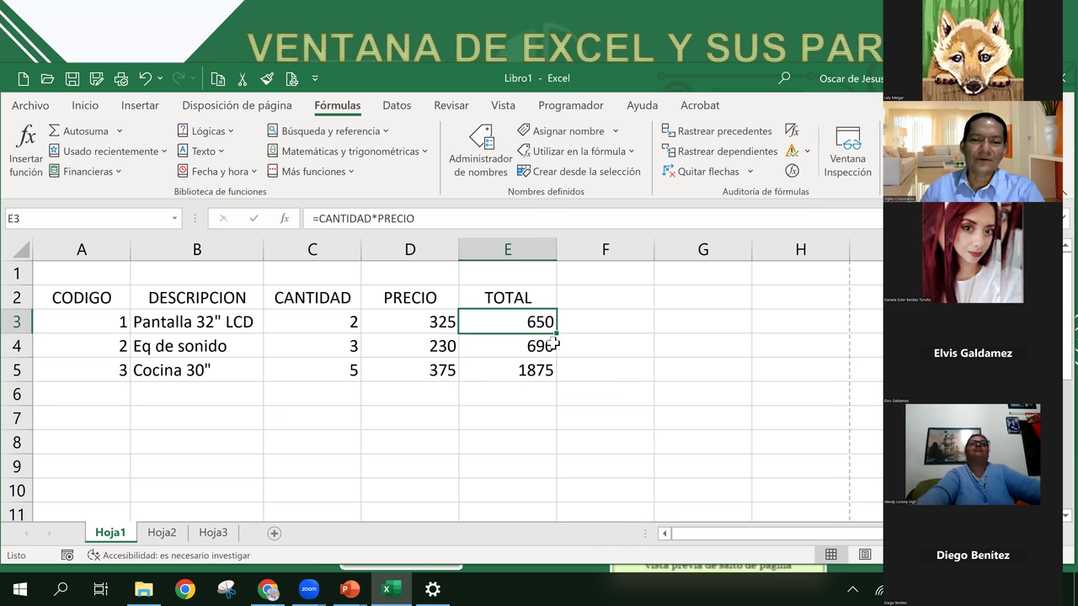
drag(557, 335, 547, 377)
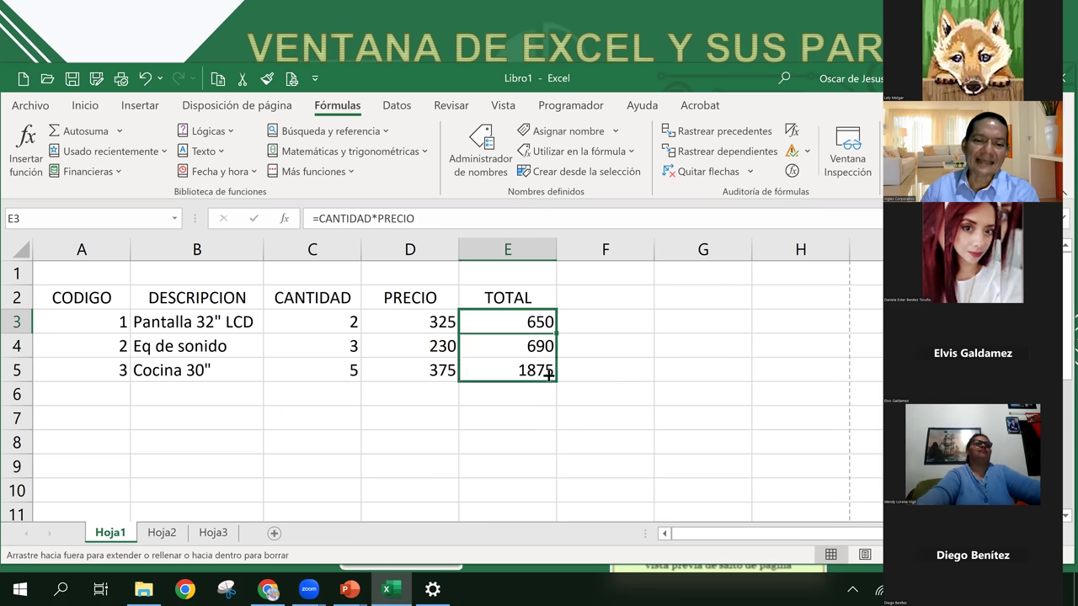
click(539, 328)
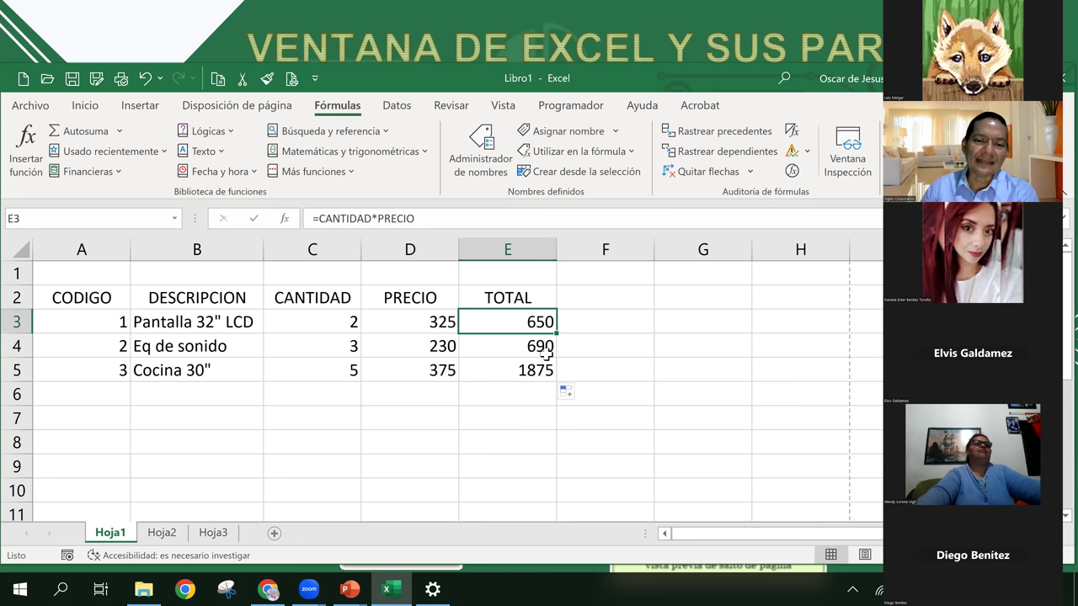
drag(543, 348, 534, 385)
key(Delete)
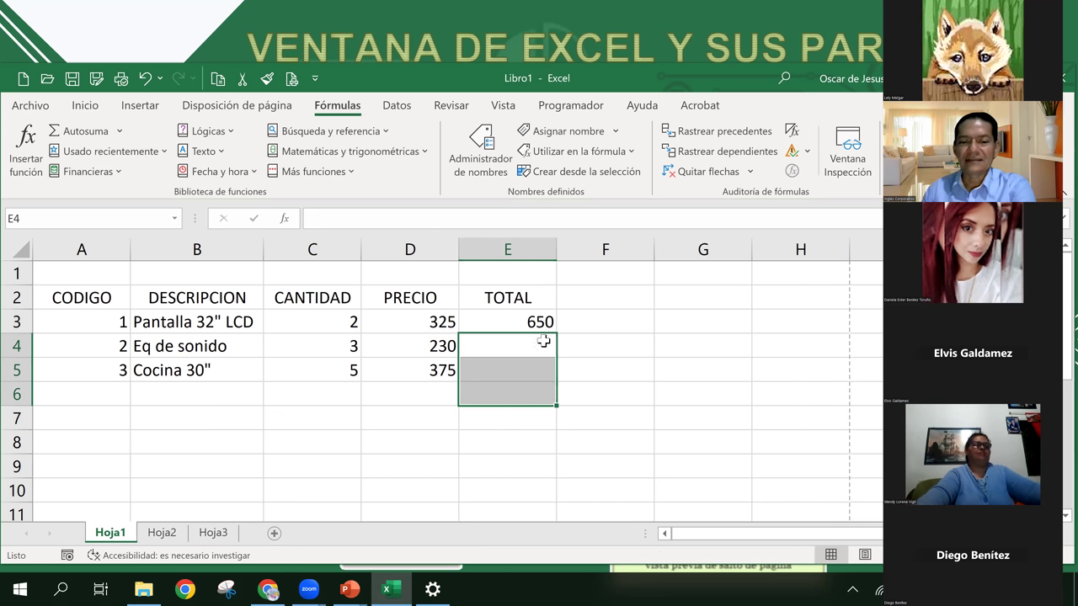
click(539, 324)
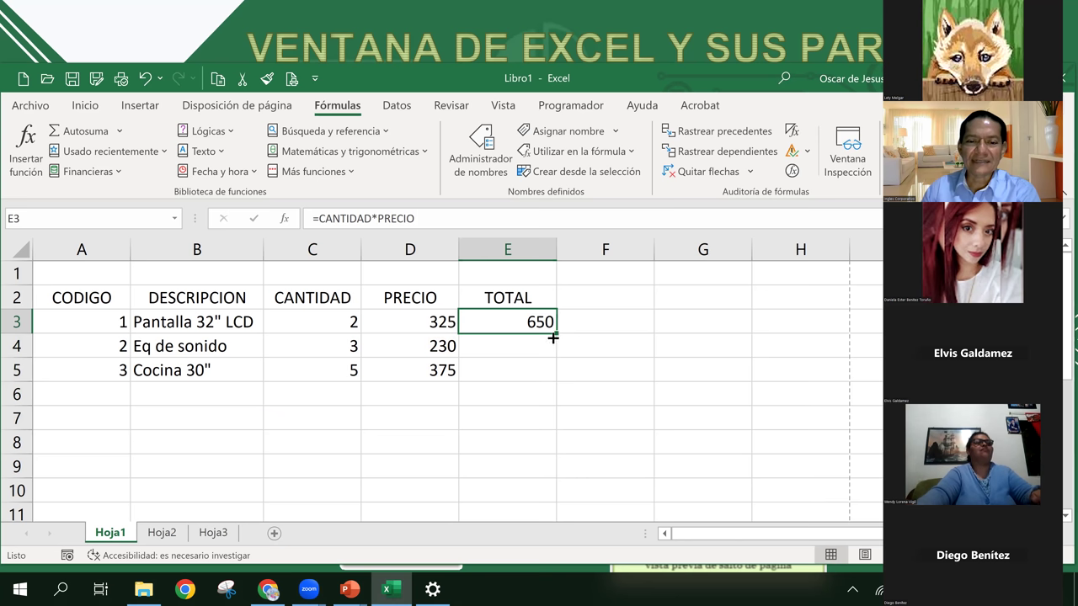
drag(553, 336, 549, 381)
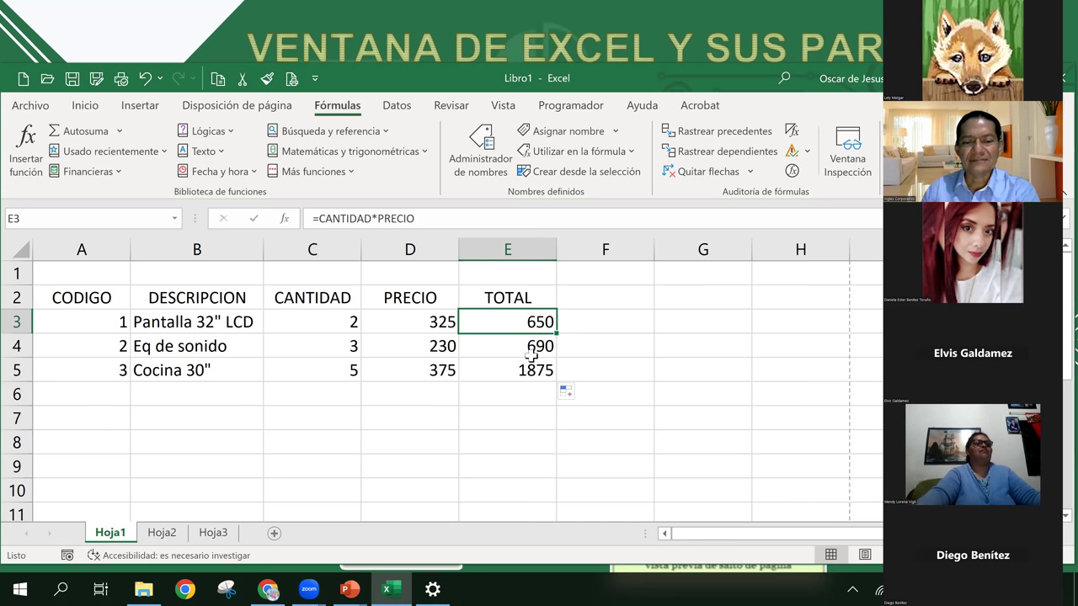
- Check the copied formulas in E4 and E5 against the original in E3
click(531, 353)
click(534, 375)
click(516, 343)
click(522, 322)
click(527, 345)
click(528, 323)
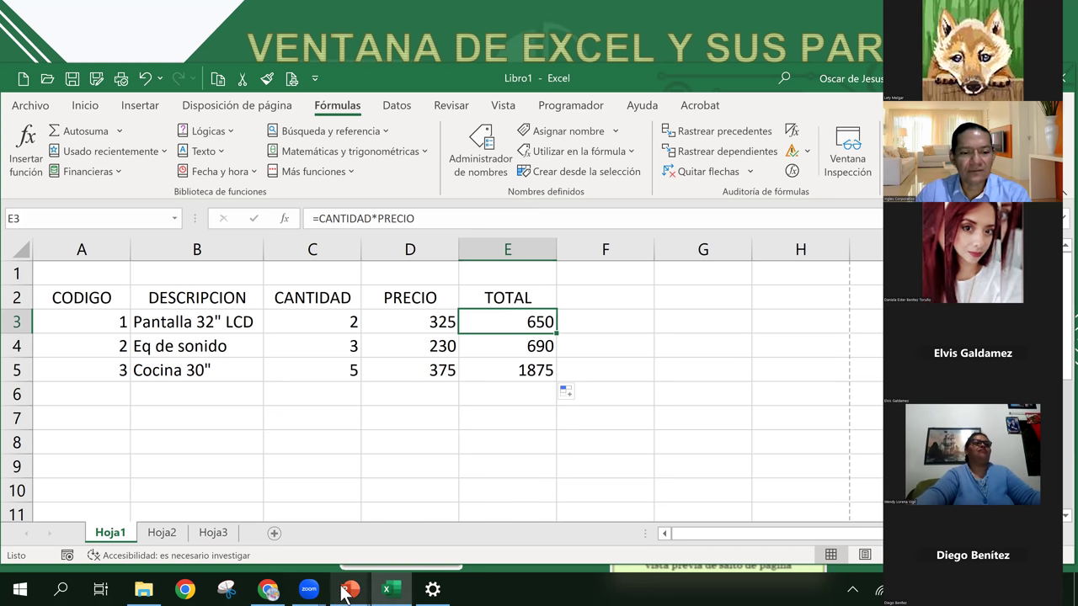
mouse_move(349, 589)
click(401, 489)
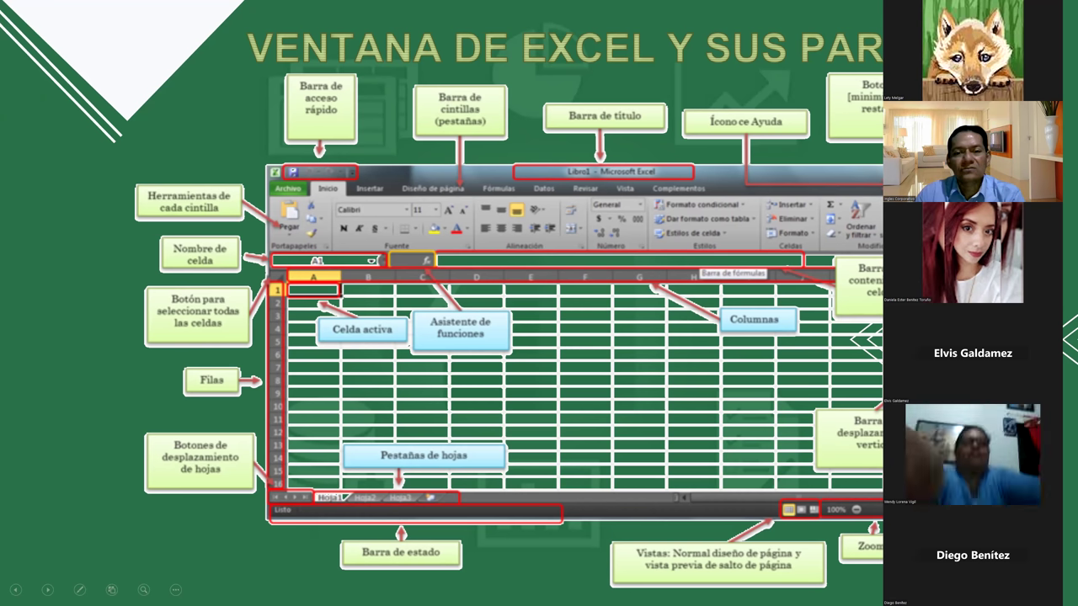
key(alt+Tab)
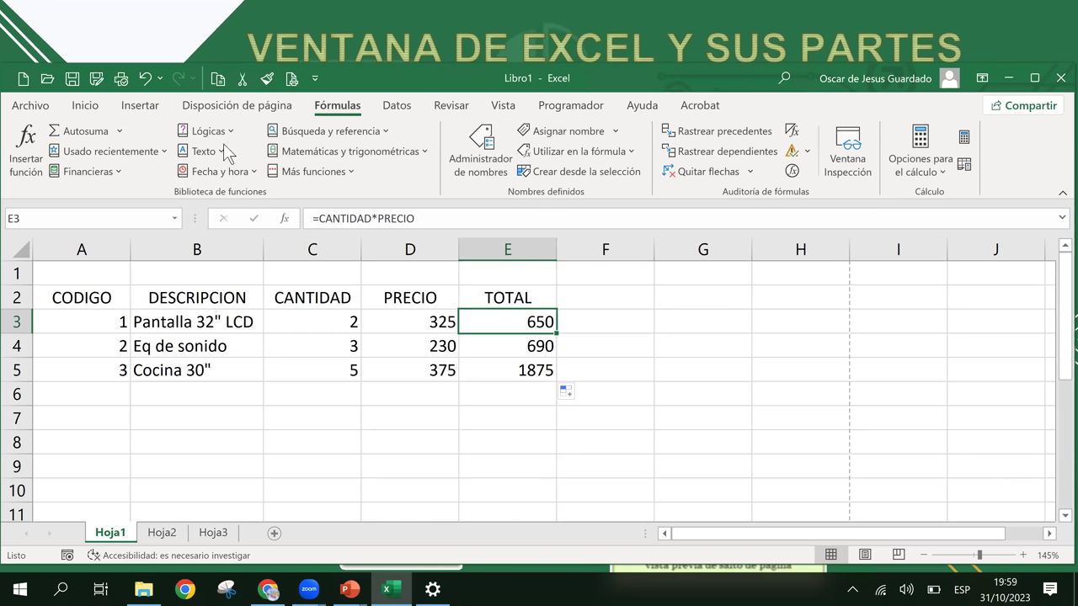
- Close the Archivo view and tour the ribbon tabs through to Programador
click(236, 105)
click(139, 105)
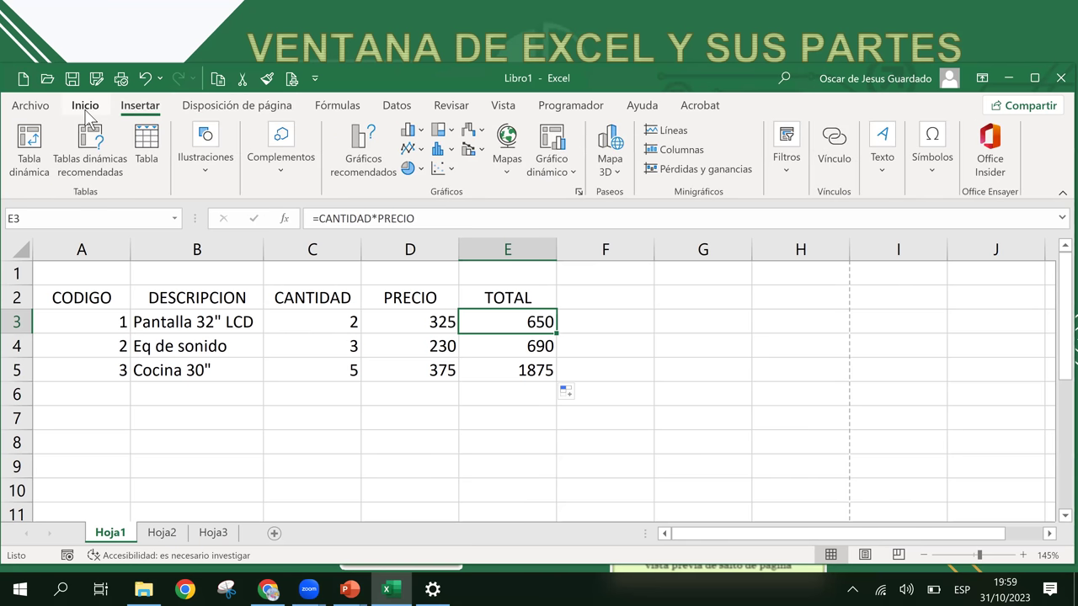
click(86, 110)
click(26, 108)
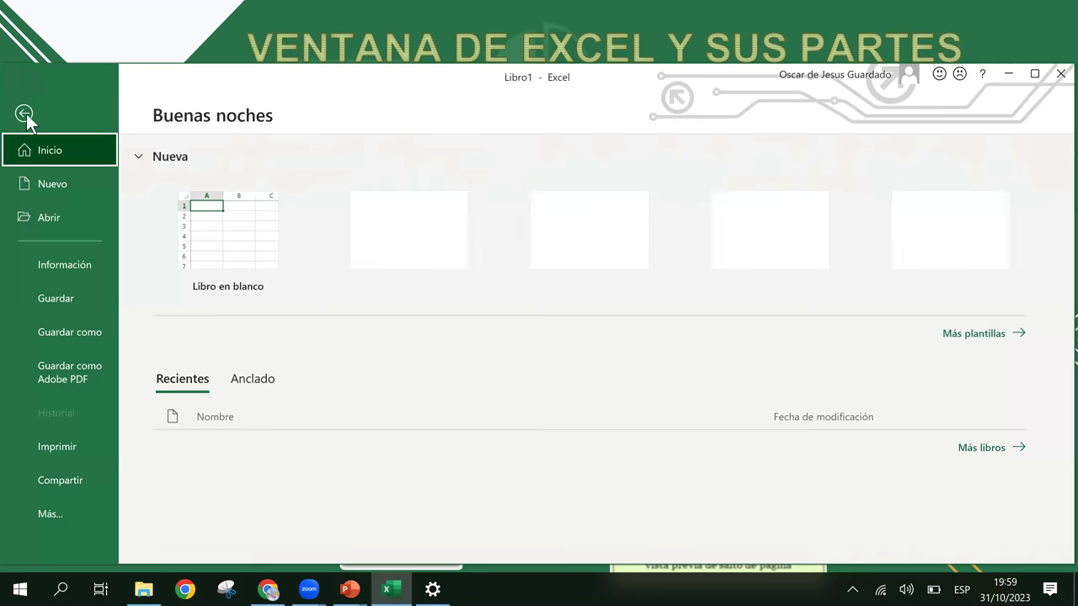
click(31, 110)
click(240, 108)
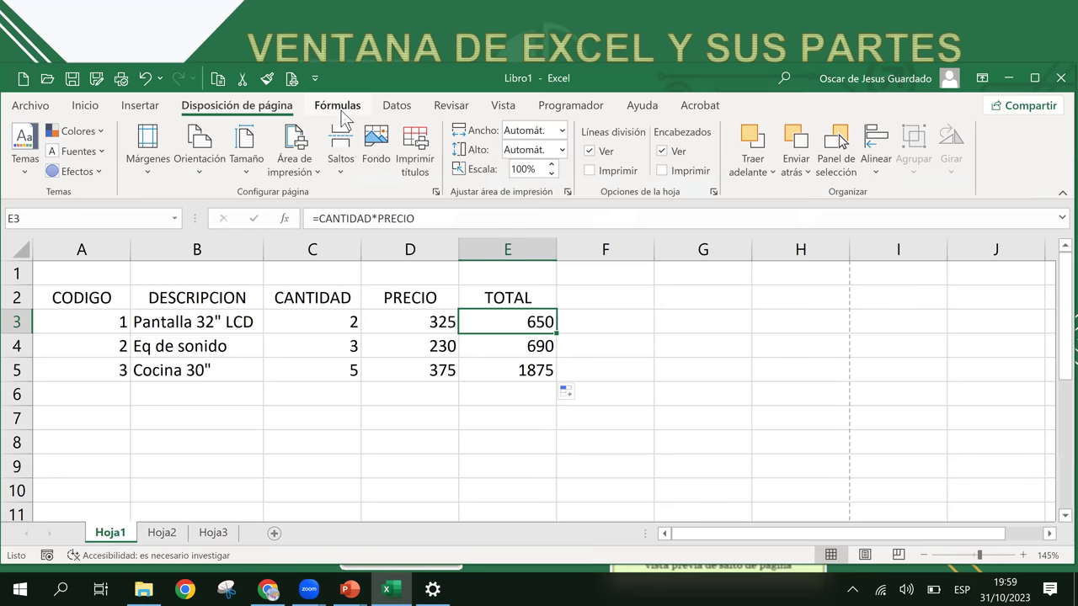
click(341, 113)
click(394, 111)
click(468, 112)
click(509, 111)
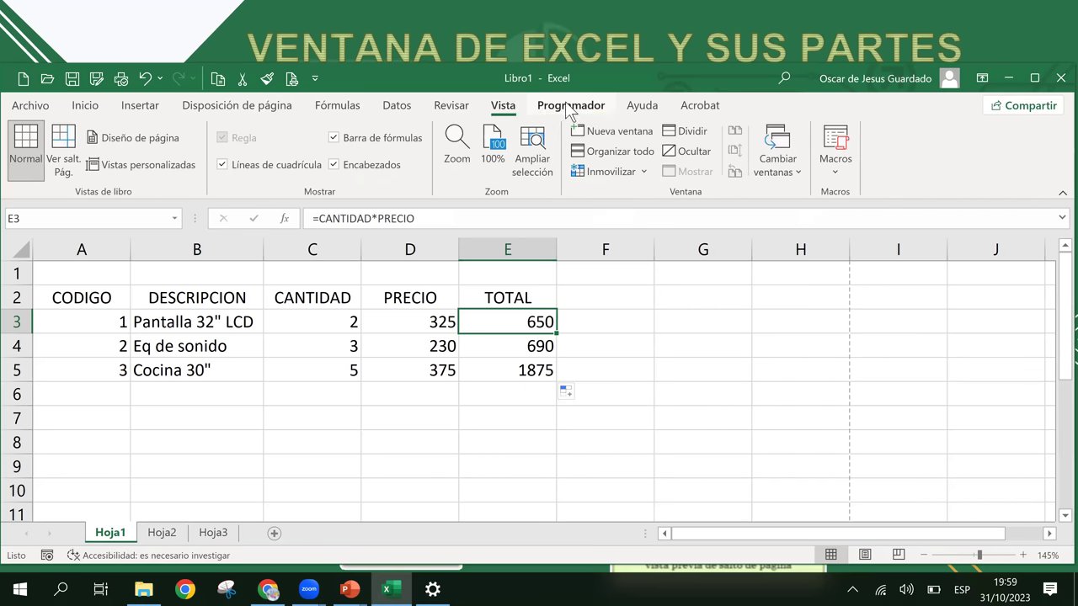
click(570, 107)
- Select parts of the sales table, ending with E3:E5 to see their 3215 sum
click(668, 302)
click(515, 324)
click(640, 366)
click(466, 339)
click(536, 302)
mouse_move(92, 297)
mouse_down()
mouse_move(452, 322)
mouse_move(548, 372)
mouse_up()
click(560, 371)
click(473, 342)
click(570, 368)
click(529, 342)
drag(529, 324, 534, 371)
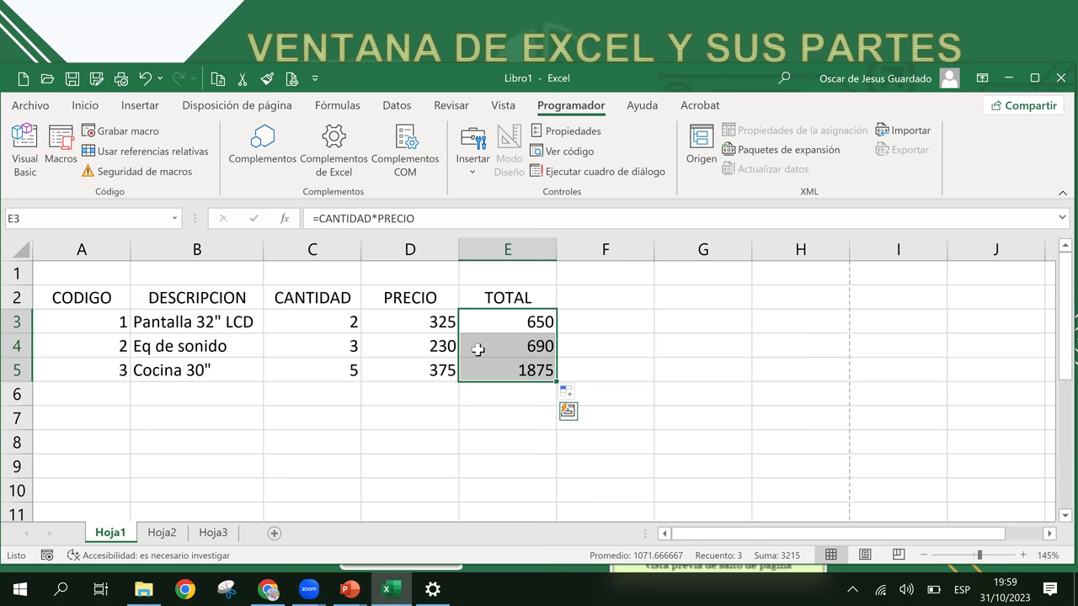
click(428, 367)
click(505, 328)
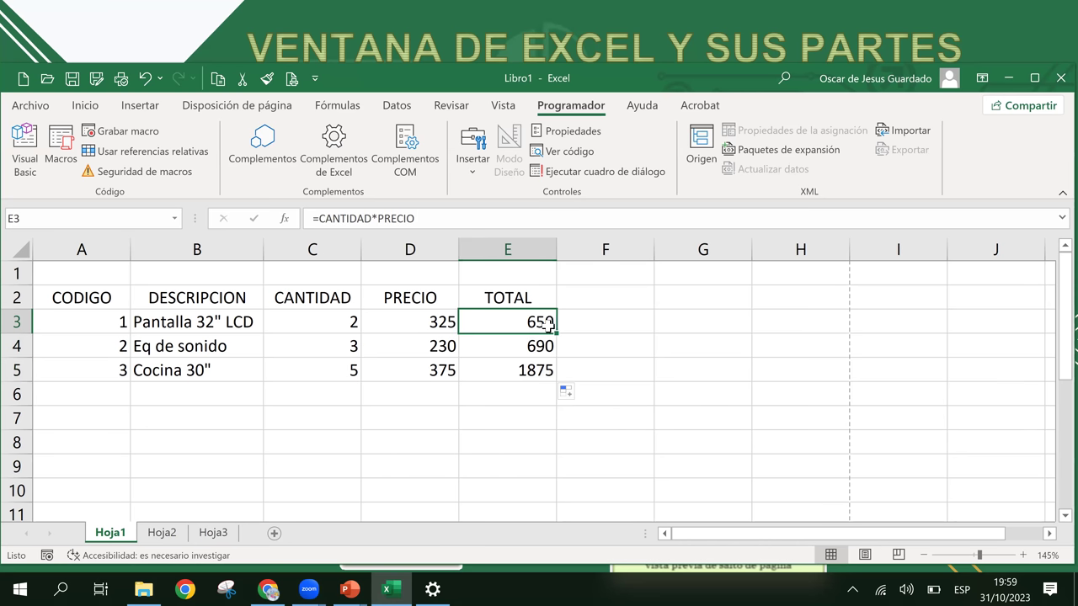
click(175, 219)
click(175, 219)
click(175, 218)
click(175, 219)
click(175, 219)
click(489, 297)
click(488, 297)
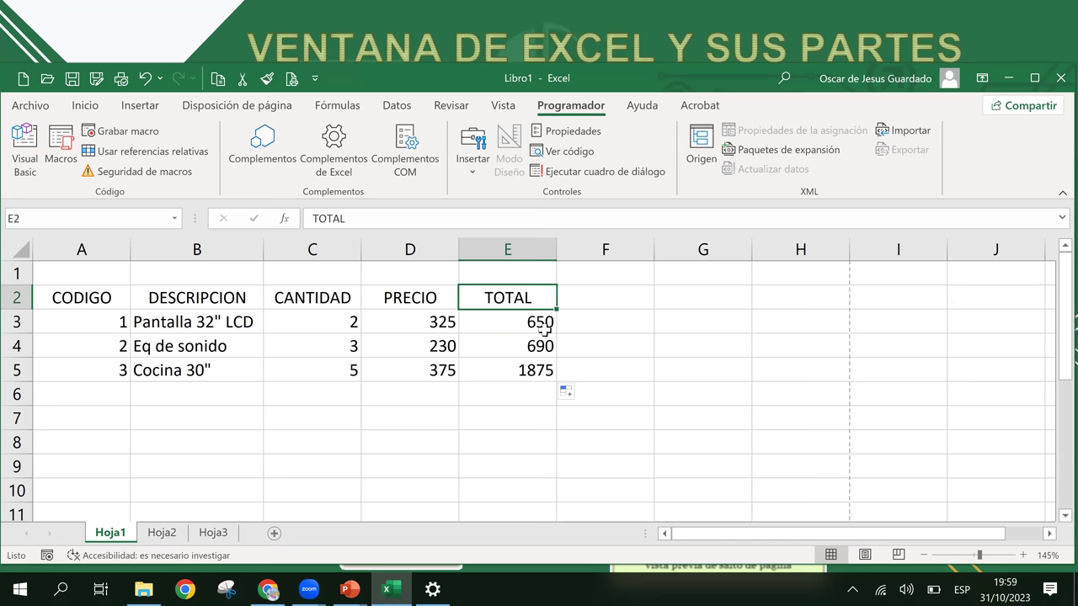
click(544, 328)
click(535, 393)
click(536, 370)
click(522, 326)
click(510, 355)
click(519, 313)
click(519, 298)
click(501, 336)
click(523, 305)
click(526, 320)
click(532, 373)
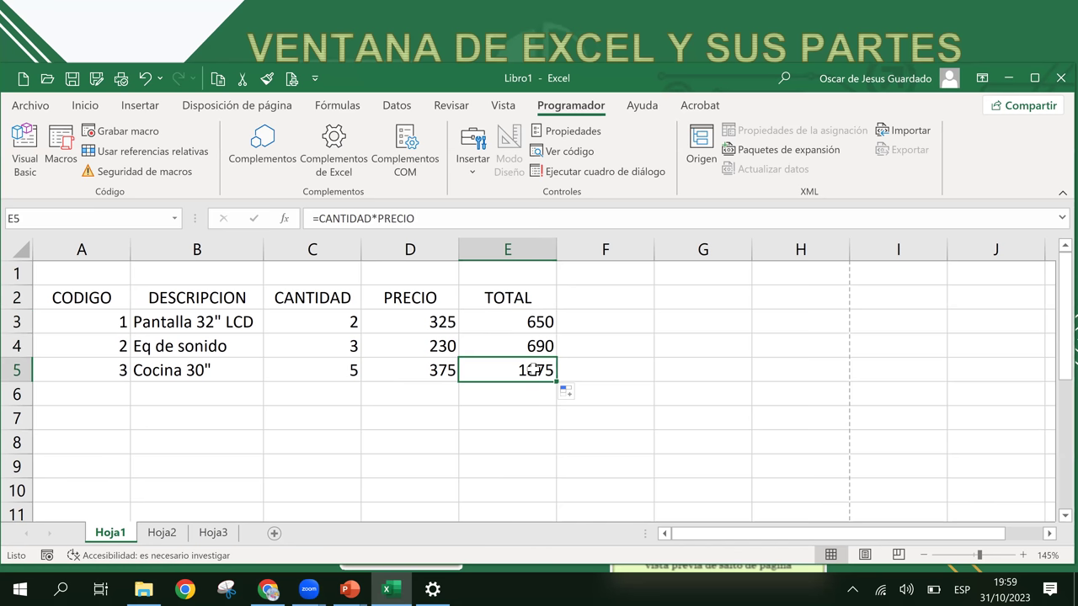
click(480, 420)
click(282, 374)
click(288, 345)
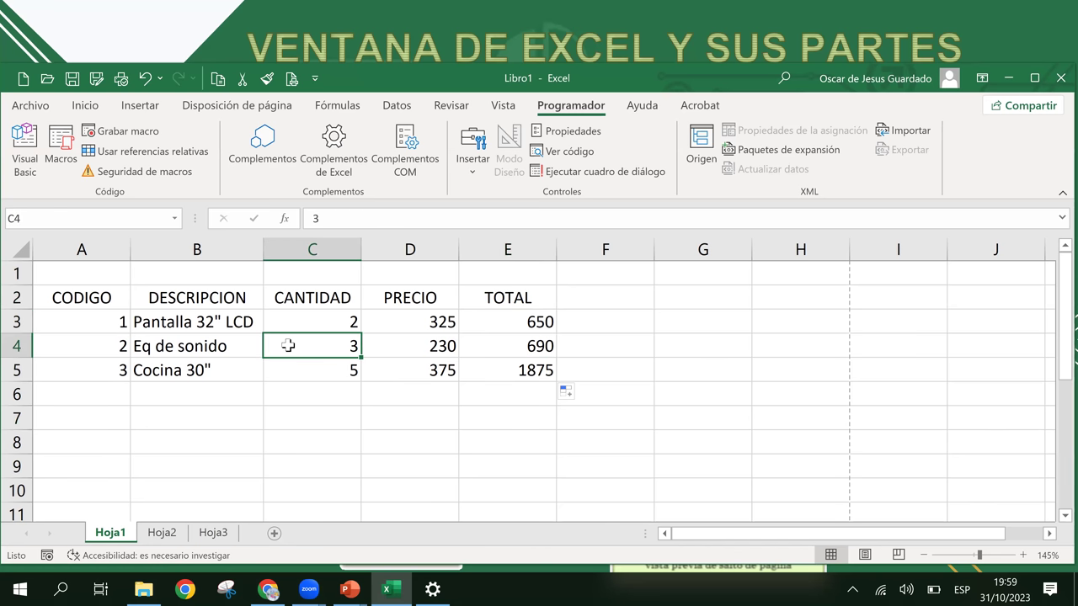
click(424, 350)
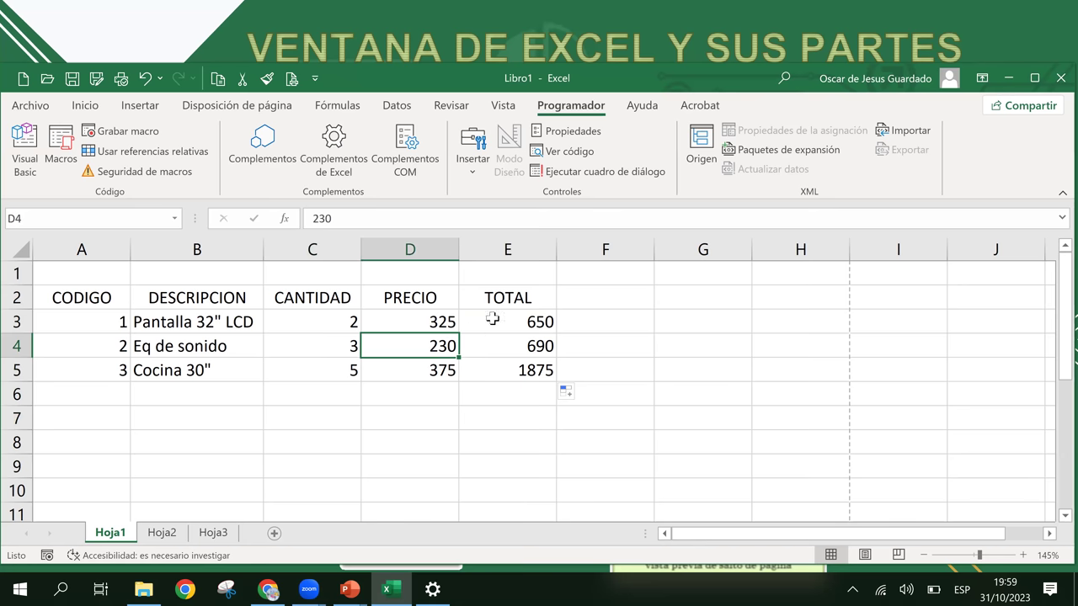
click(525, 302)
click(508, 345)
click(512, 302)
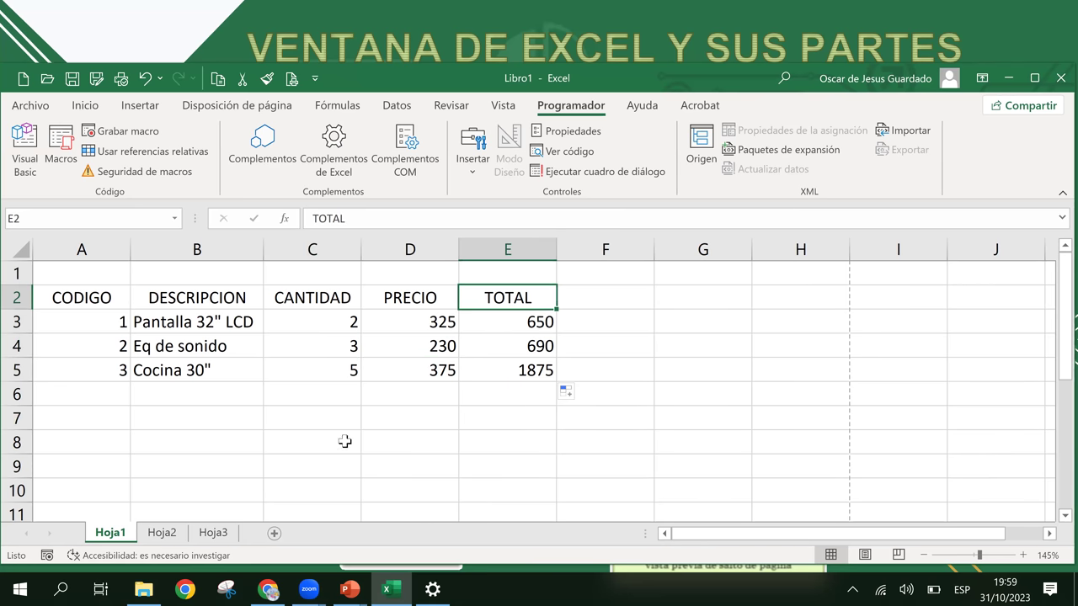
- End the slideshow, show slide 7 on entering data, and close PowerPoint
click(353, 592)
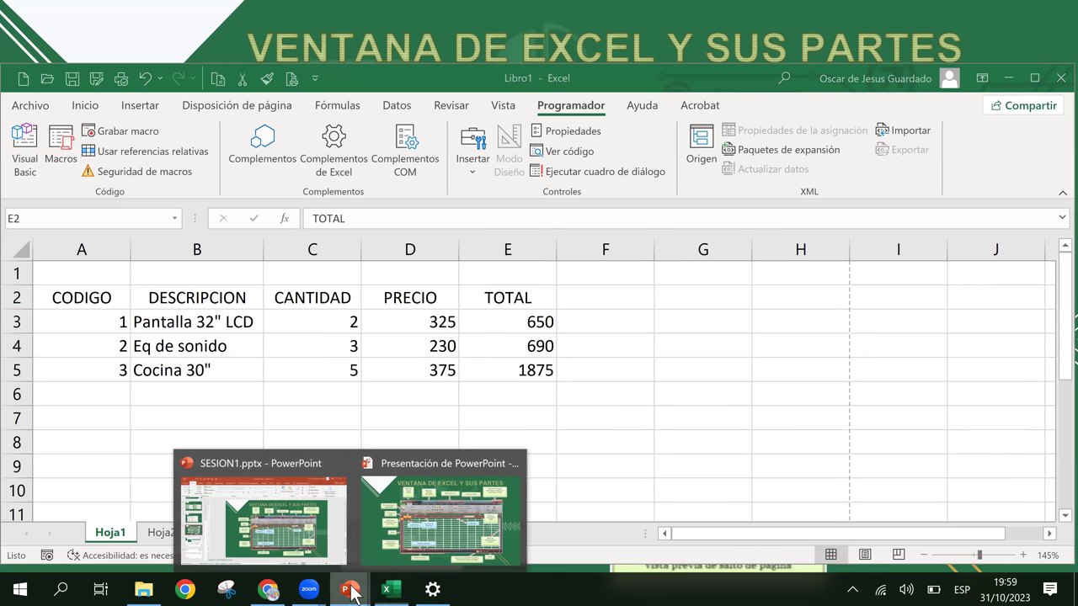
mouse_move(443, 505)
click(473, 510)
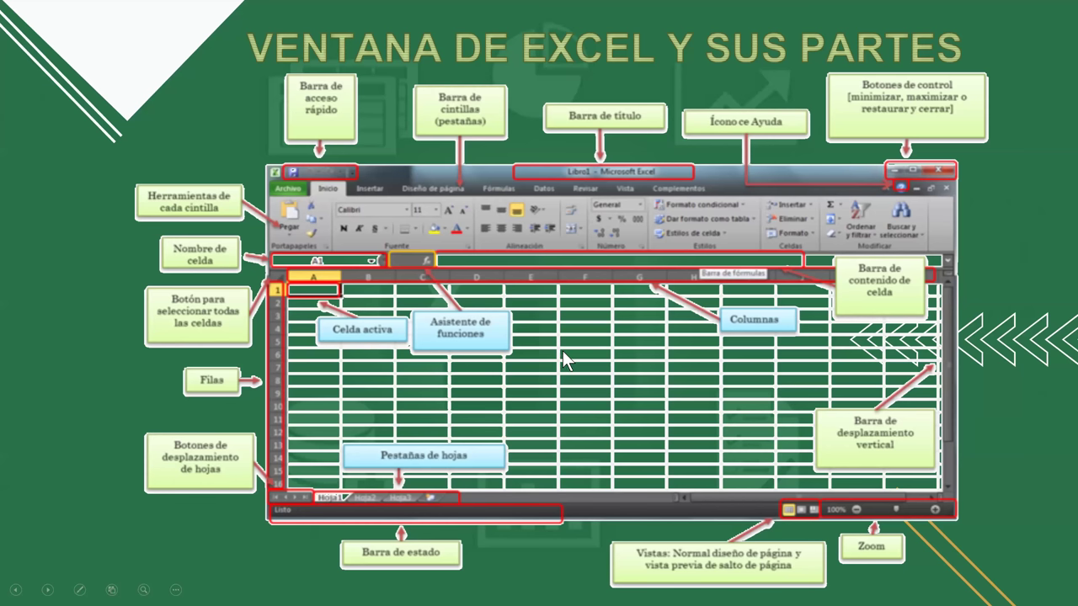
key(Escape)
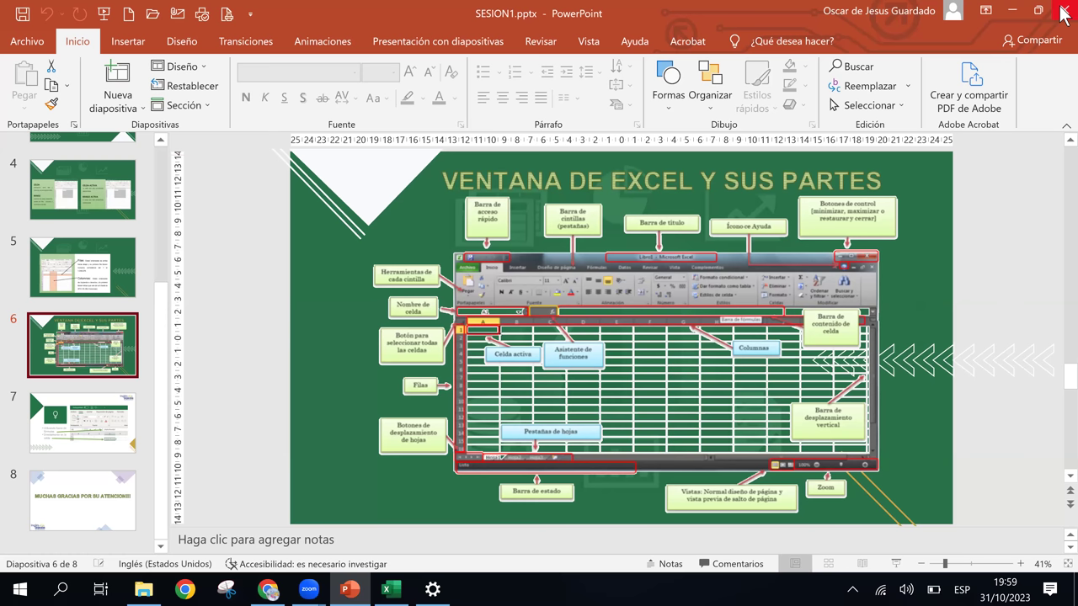
click(88, 441)
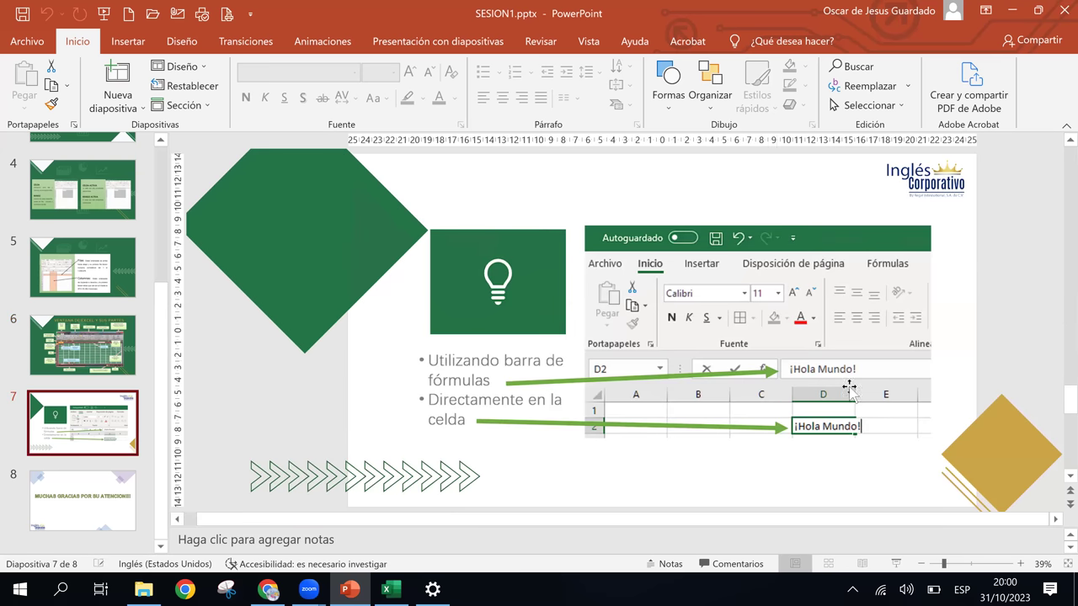
click(1062, 14)
- Move Excel's active cell to the DESCRIPCION header B2, then switch to Chrome
click(368, 400)
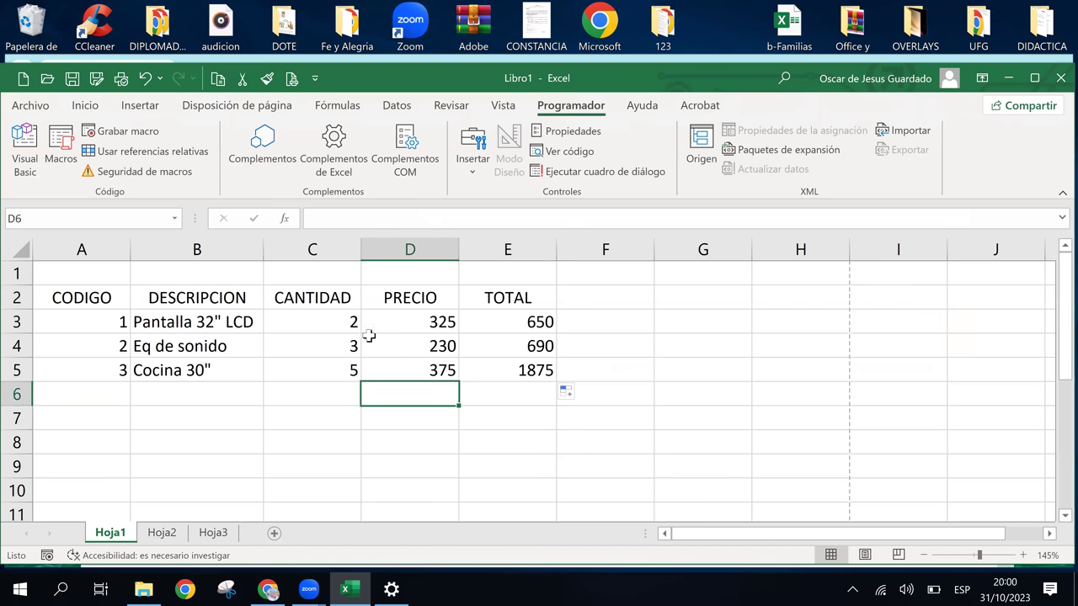
key(Up)
key(Up)
key(Up)
key(Left)
key(Left)
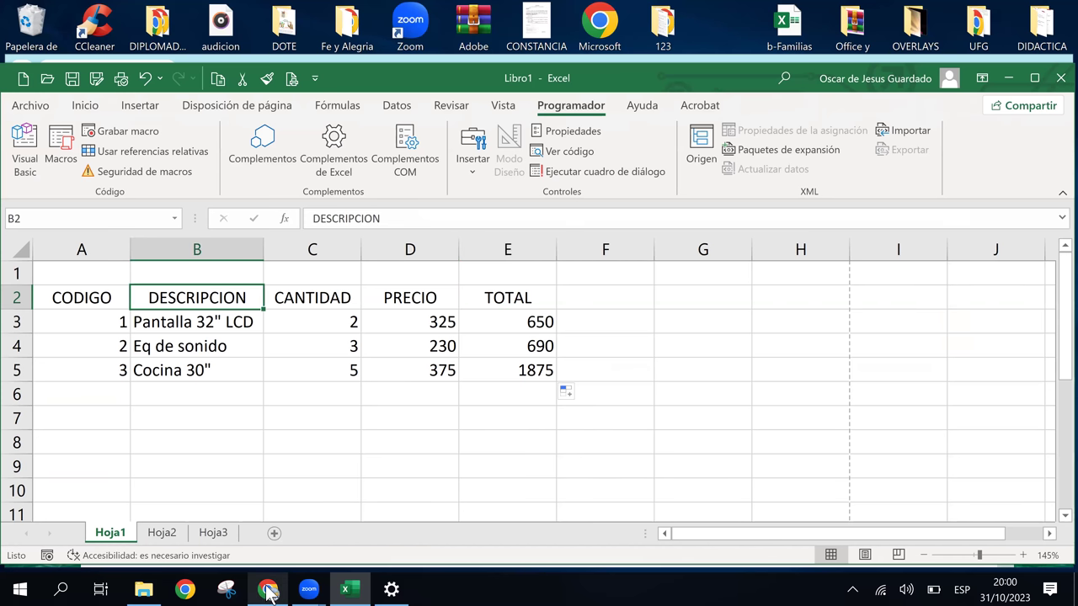
click(268, 590)
- In the 1.3 lesson tab, scroll past Navegación entre celdas to the Ctrl + arrows section
click(267, 76)
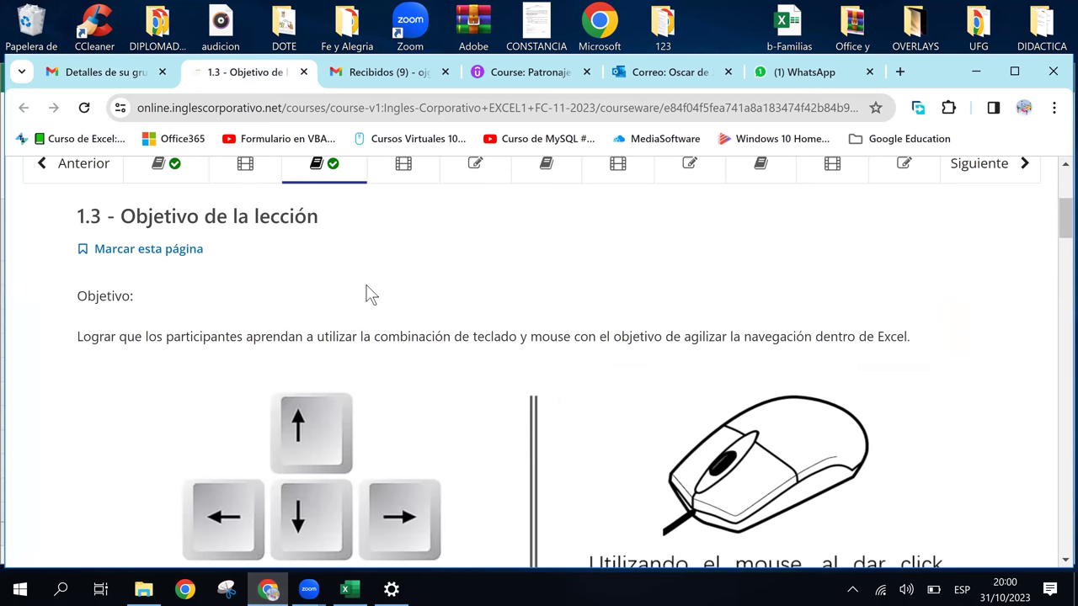
scroll(227, 349, up, 2)
scroll(227, 347, down, 2)
scroll(497, 415, down, 2)
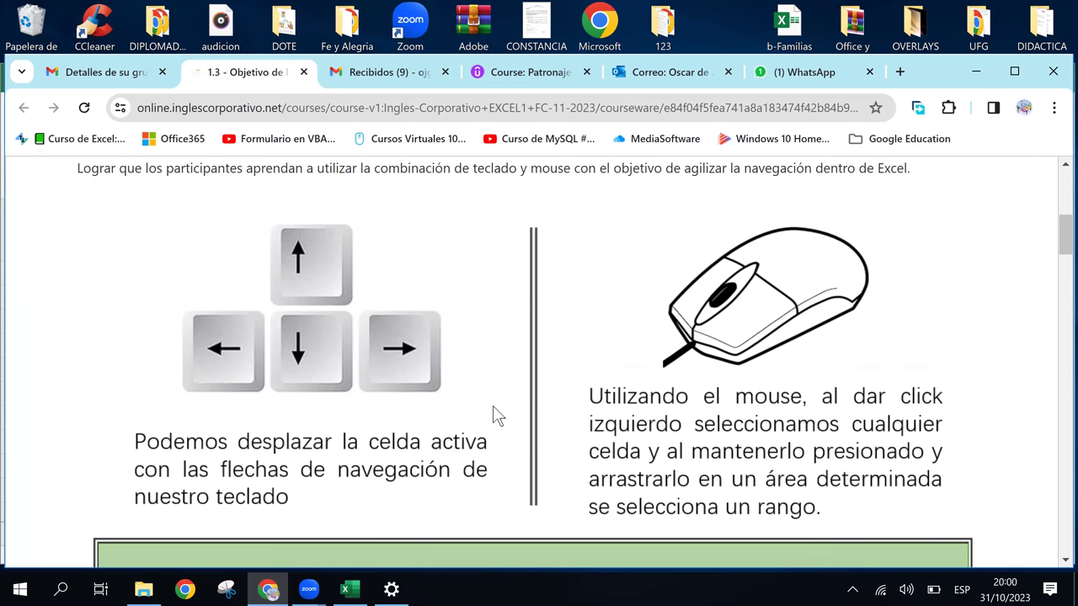
scroll(497, 414, down, 1)
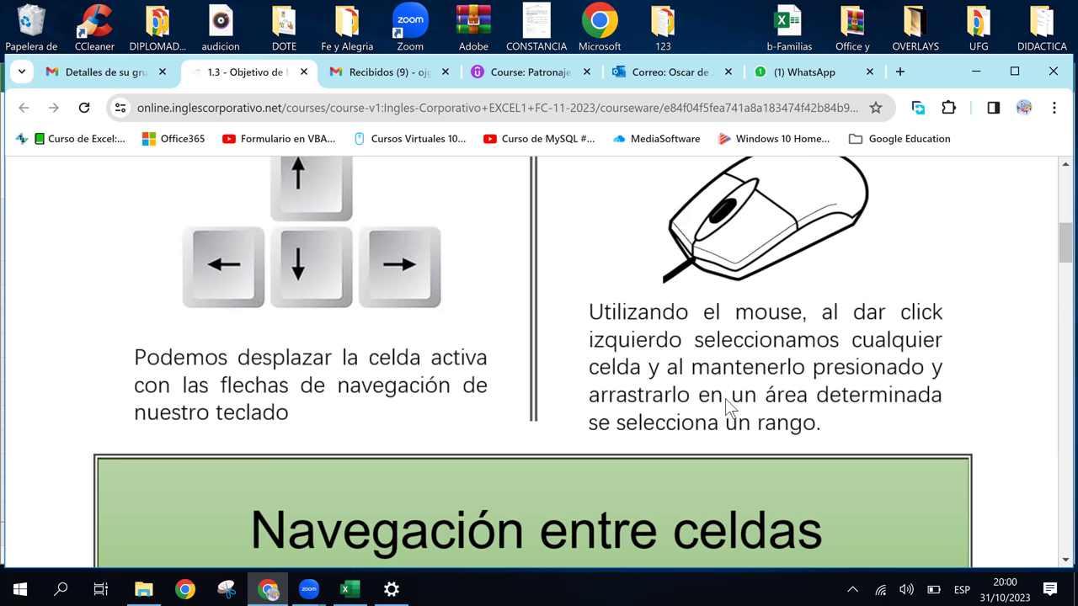
scroll(709, 404, down, 2)
scroll(707, 404, down, 3)
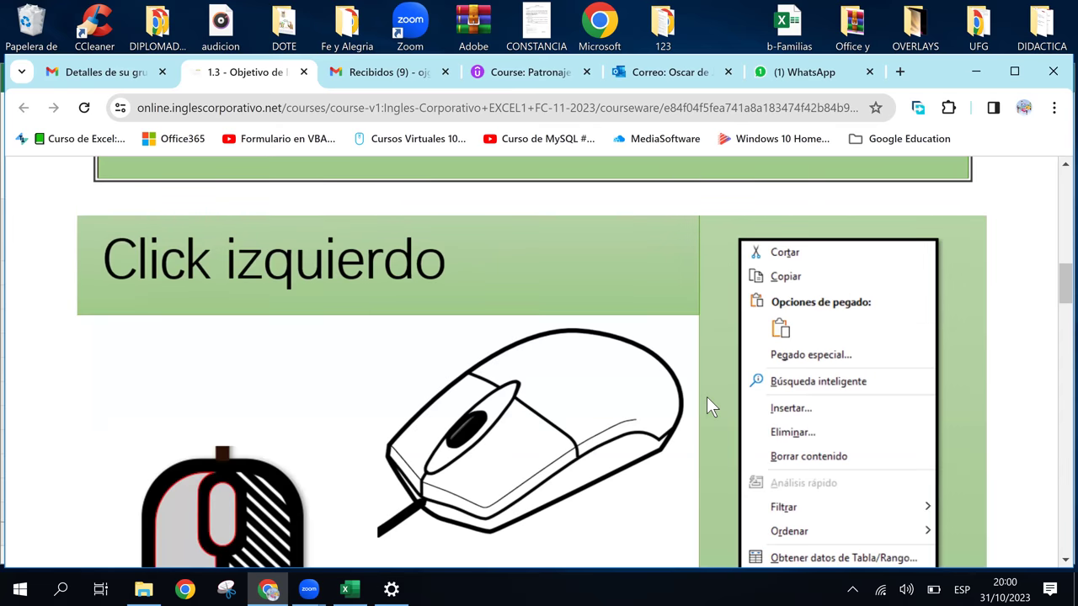
scroll(708, 404, down, 3)
scroll(706, 396, down, 1)
scroll(707, 396, down, 1)
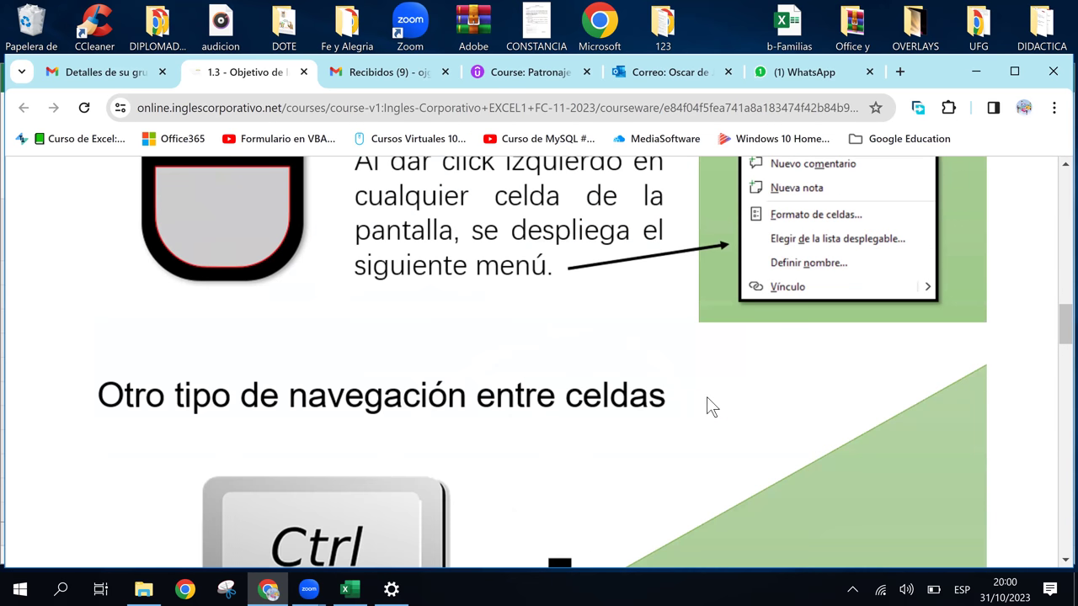
scroll(707, 397, down, 4)
scroll(706, 397, down, 2)
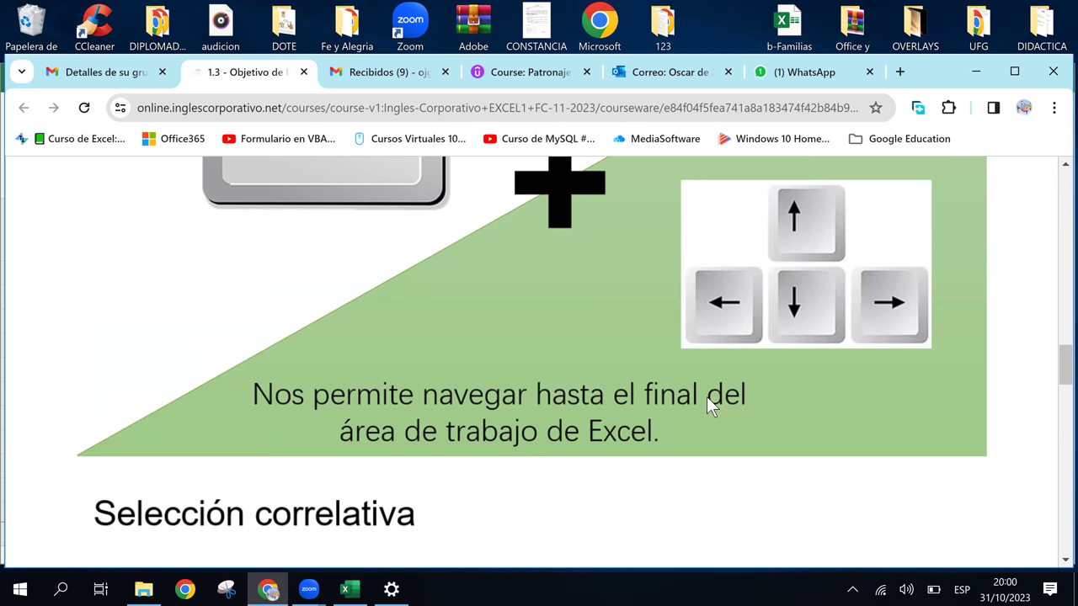
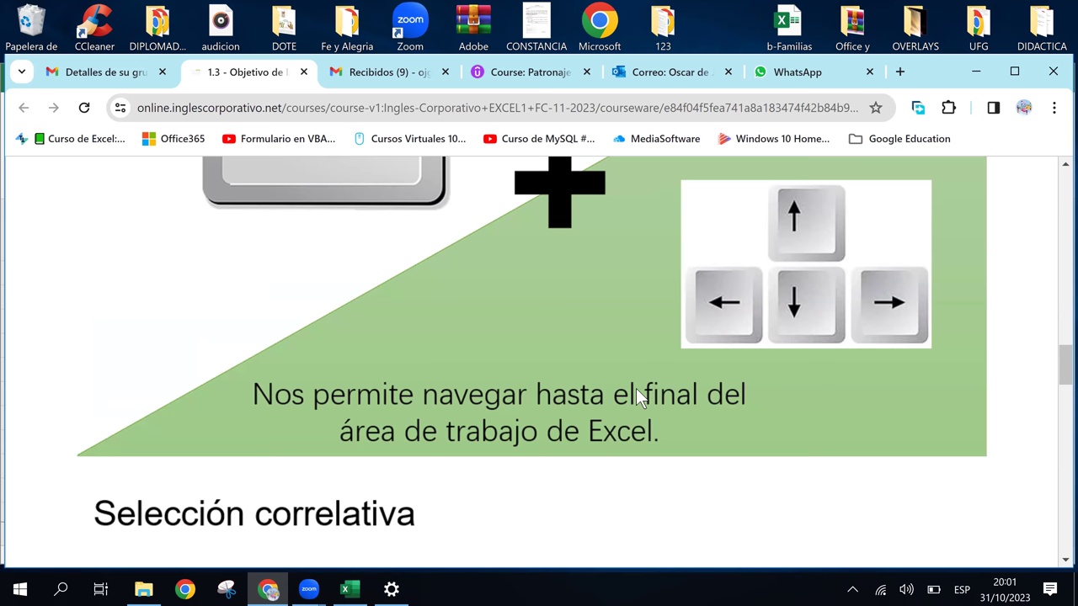
- Scroll up and down through the lesson 1.3 page to review its content
scroll(625, 449, up, 2)
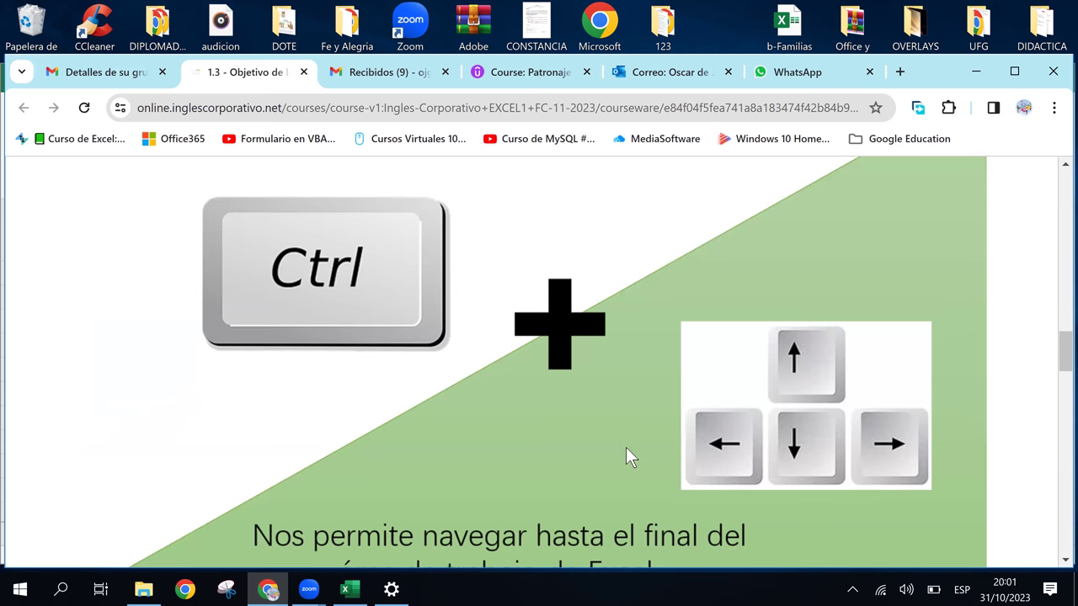
scroll(625, 447, up, 3)
scroll(626, 447, up, 4)
scroll(626, 447, down, 2)
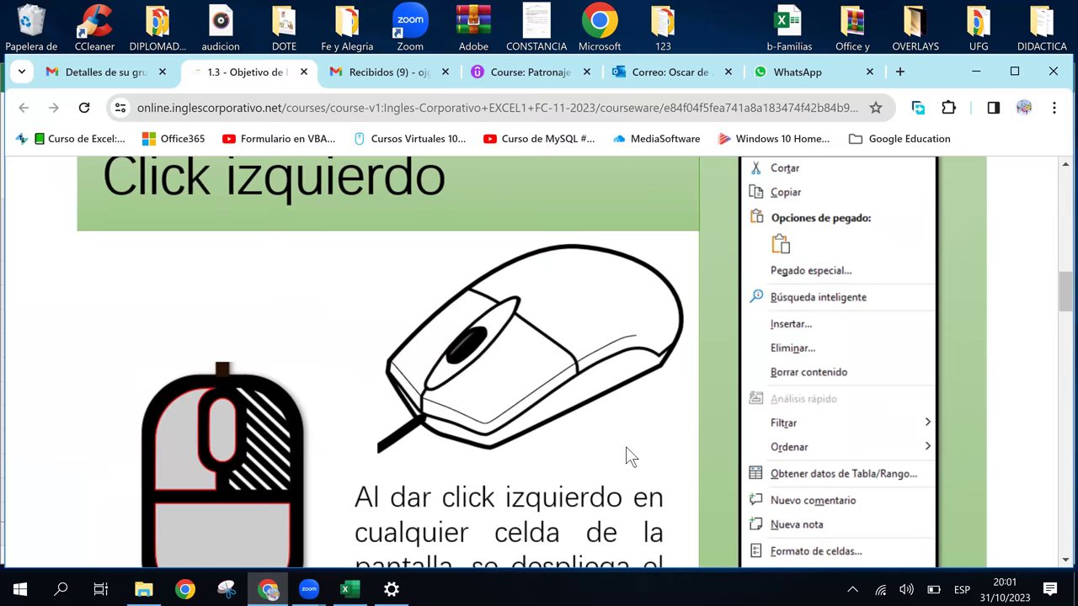
scroll(625, 446, down, 5)
scroll(625, 446, down, 4)
scroll(626, 446, down, 4)
scroll(625, 454, down, 4)
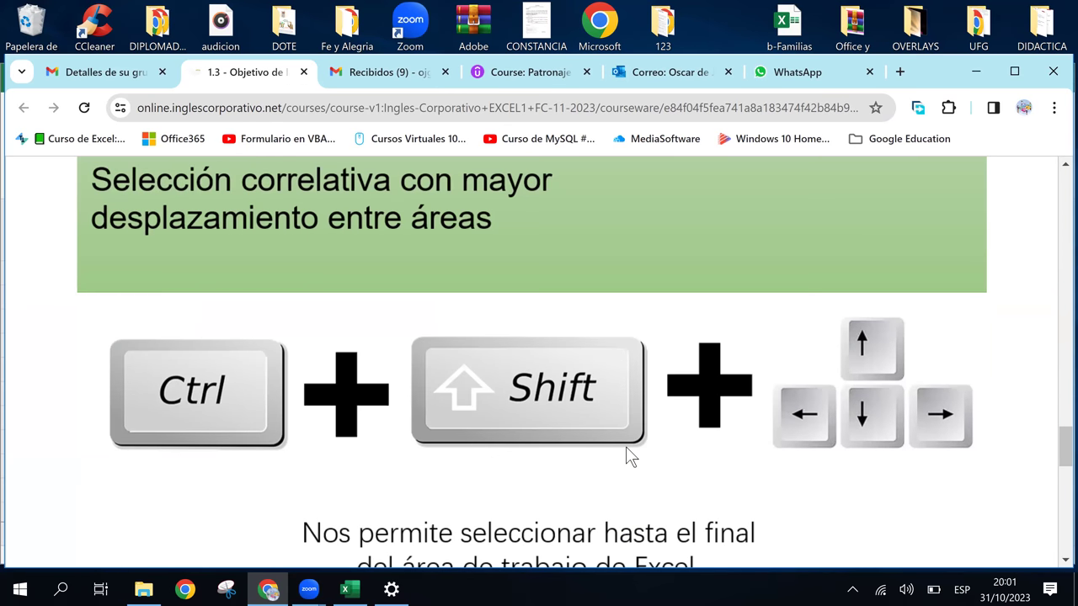
scroll(625, 454, down, 4)
scroll(626, 455, down, 4)
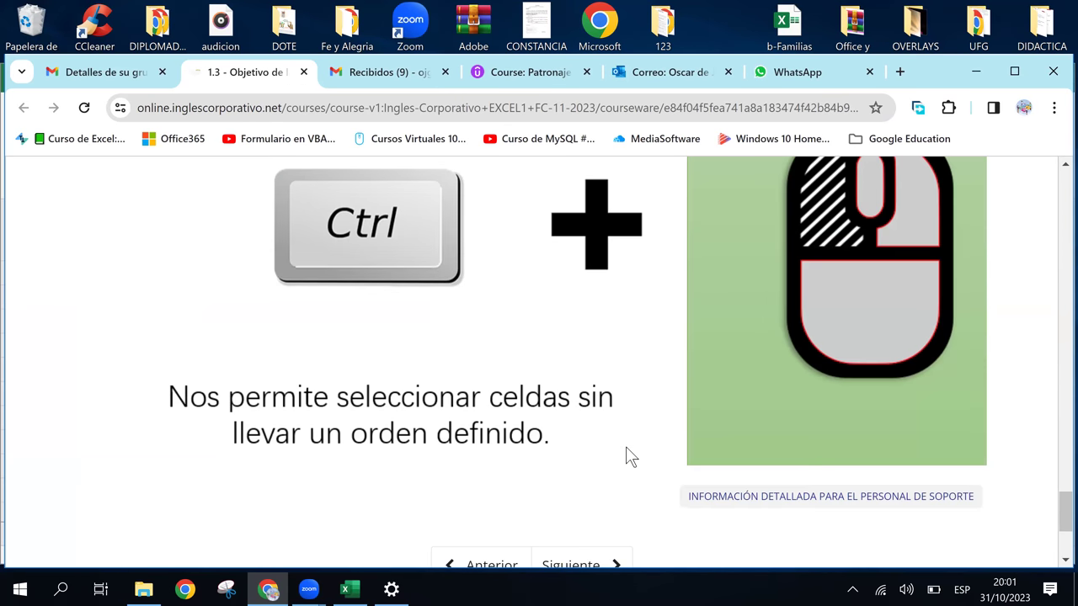
scroll(626, 454, down, 1)
scroll(626, 455, down, 2)
scroll(625, 447, up, 3)
scroll(626, 447, up, 1)
scroll(626, 447, up, 4)
scroll(626, 447, up, 1)
scroll(626, 447, up, 5)
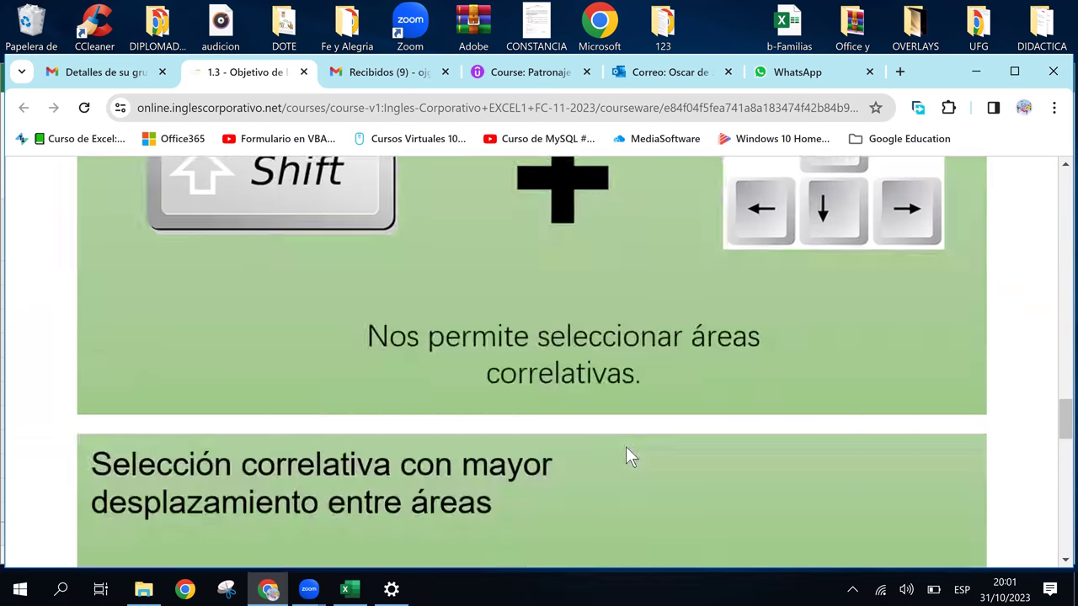
scroll(625, 447, down, 5)
scroll(626, 447, up, 5)
scroll(625, 447, up, 3)
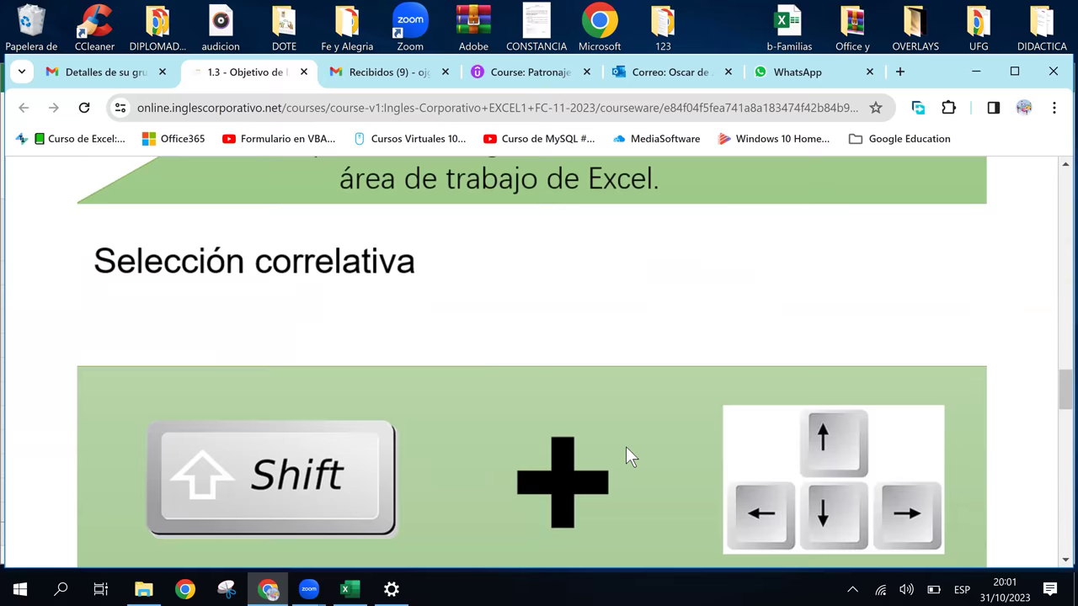
scroll(626, 447, up, 5)
scroll(625, 447, up, 5)
scroll(626, 447, up, 1)
scroll(626, 447, down, 3)
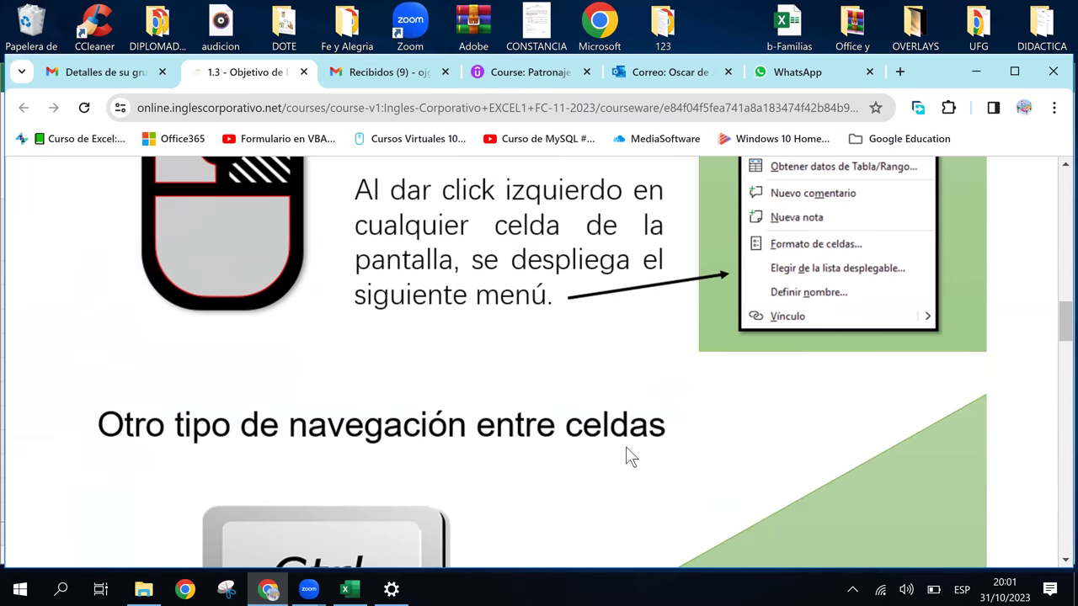
scroll(626, 447, down, 5)
scroll(626, 447, down, 1)
scroll(626, 447, down, 3)
scroll(626, 447, down, 1)
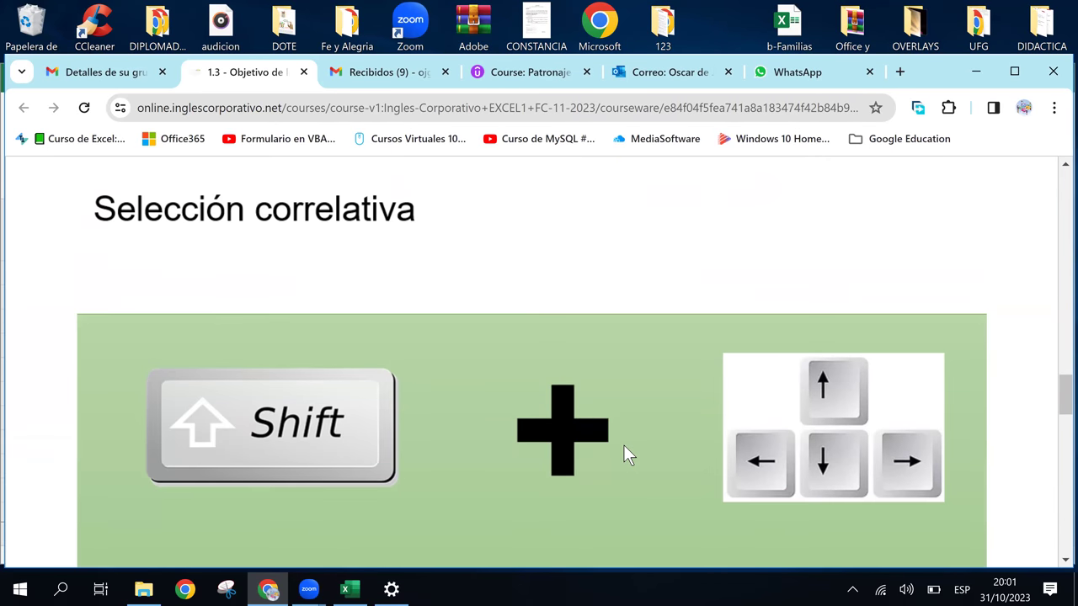
scroll(624, 447, down, 2)
scroll(623, 447, down, 3)
scroll(624, 447, down, 1)
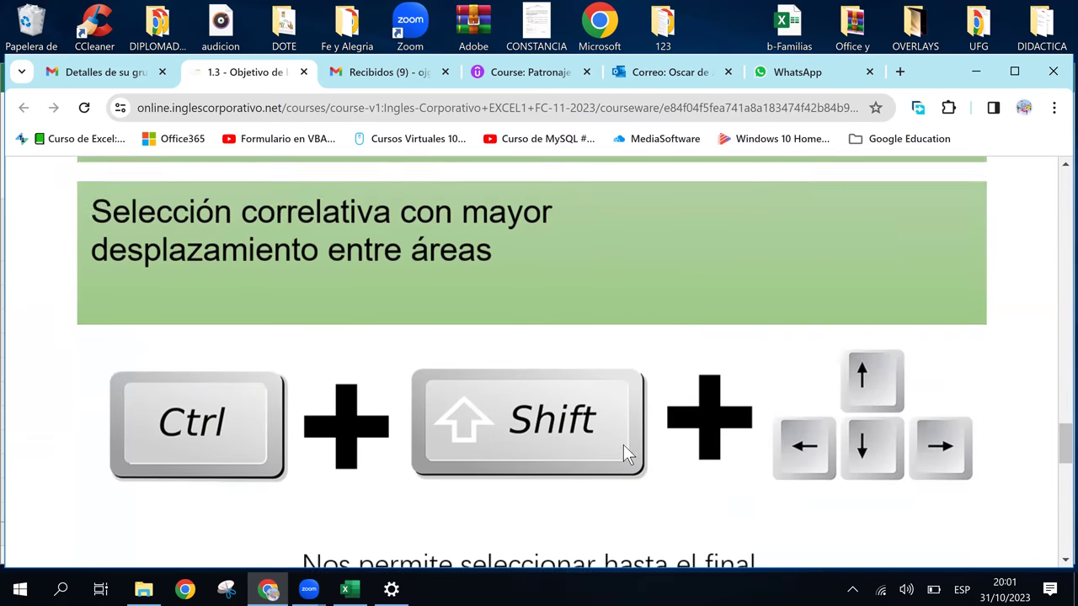
scroll(624, 447, down, 1)
scroll(624, 453, down, 2)
scroll(624, 453, down, 3)
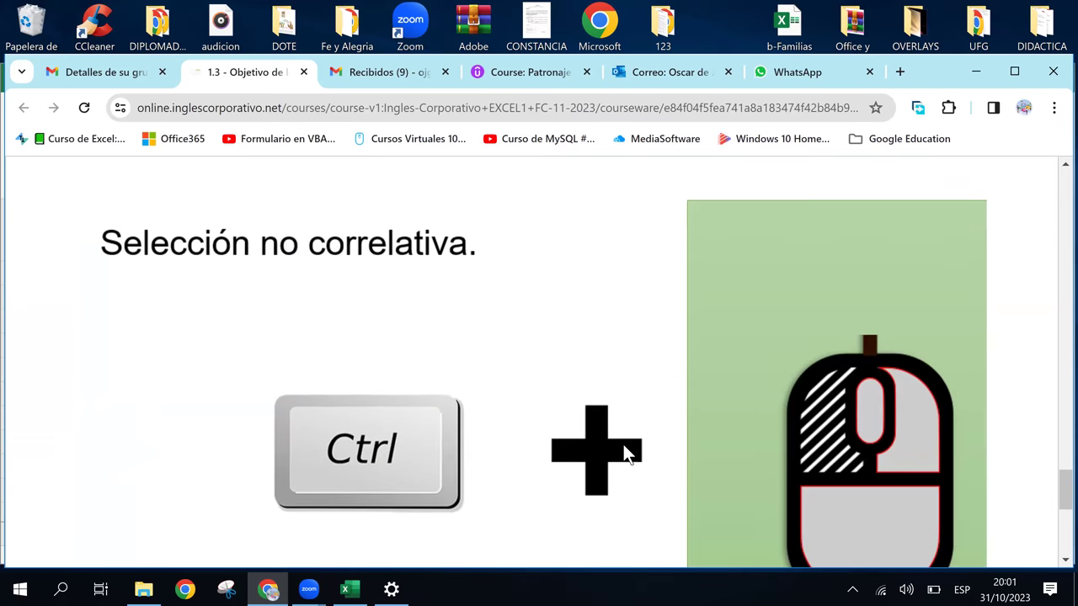
scroll(624, 453, down, 1)
scroll(623, 453, down, 4)
scroll(623, 446, up, 1)
scroll(623, 446, up, 3)
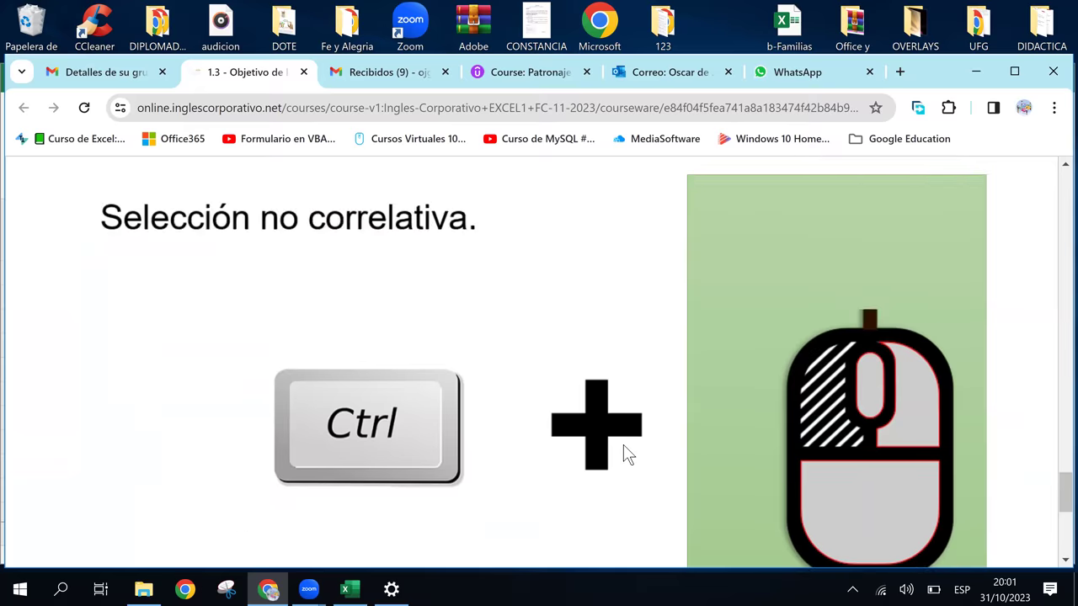
scroll(623, 446, up, 3)
scroll(623, 446, up, 3)
scroll(623, 445, up, 3)
scroll(623, 445, up, 3)
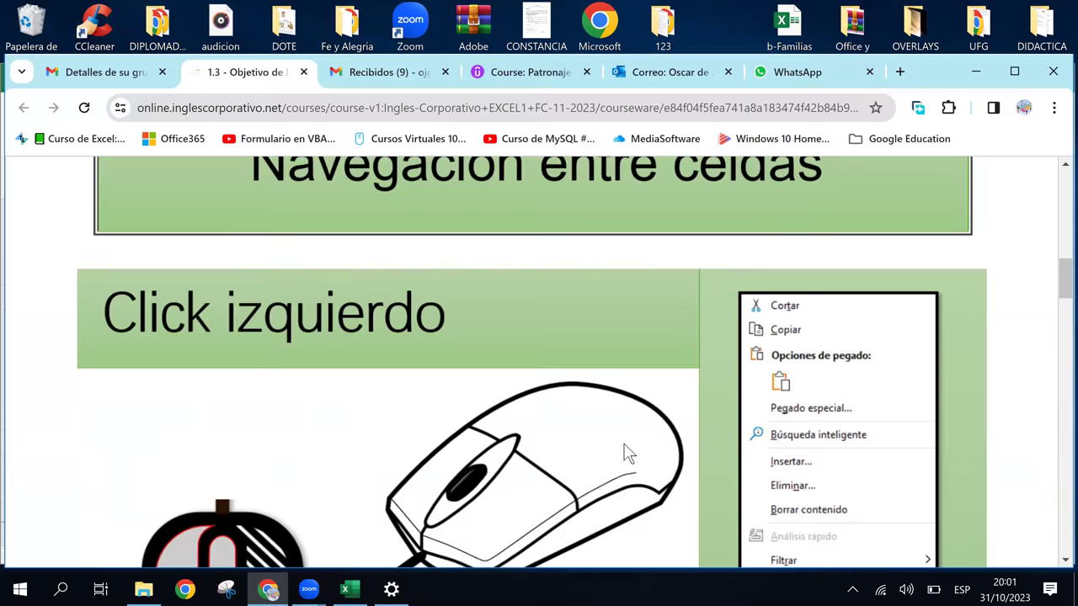
scroll(623, 445, up, 3)
scroll(623, 445, up, 5)
scroll(626, 444, down, 2)
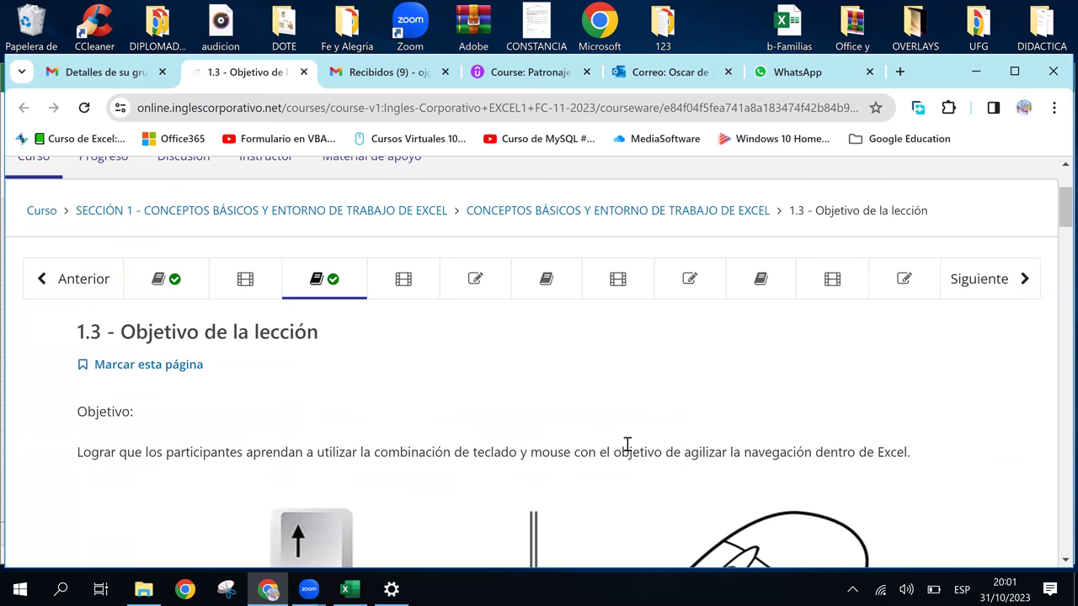
- Open lesson 1.4, Navegación en la hoja de cálculo, and read through it
click(401, 283)
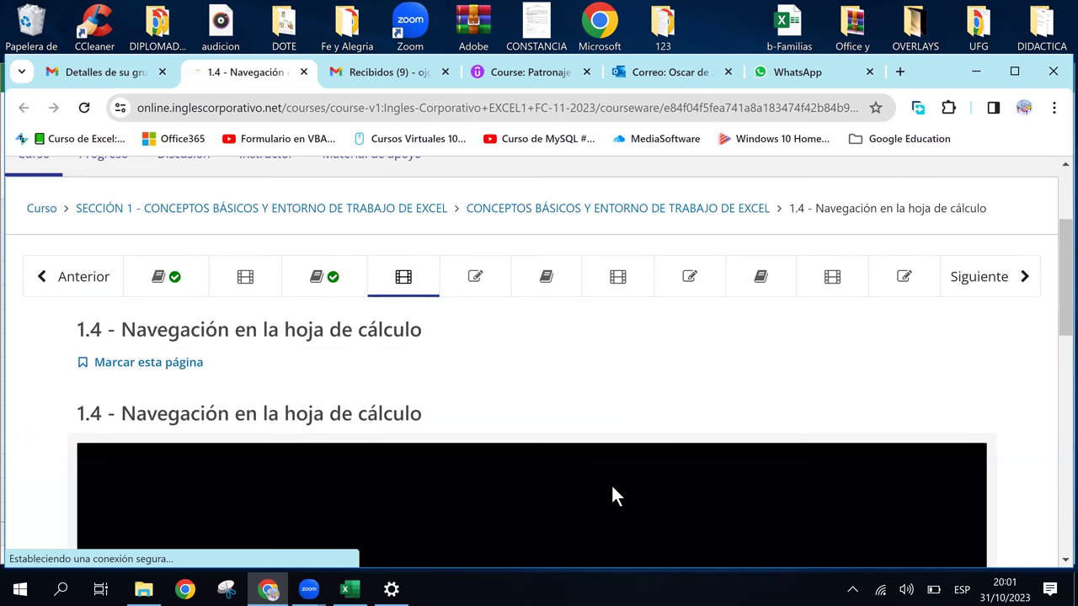
scroll(610, 483, down, 3)
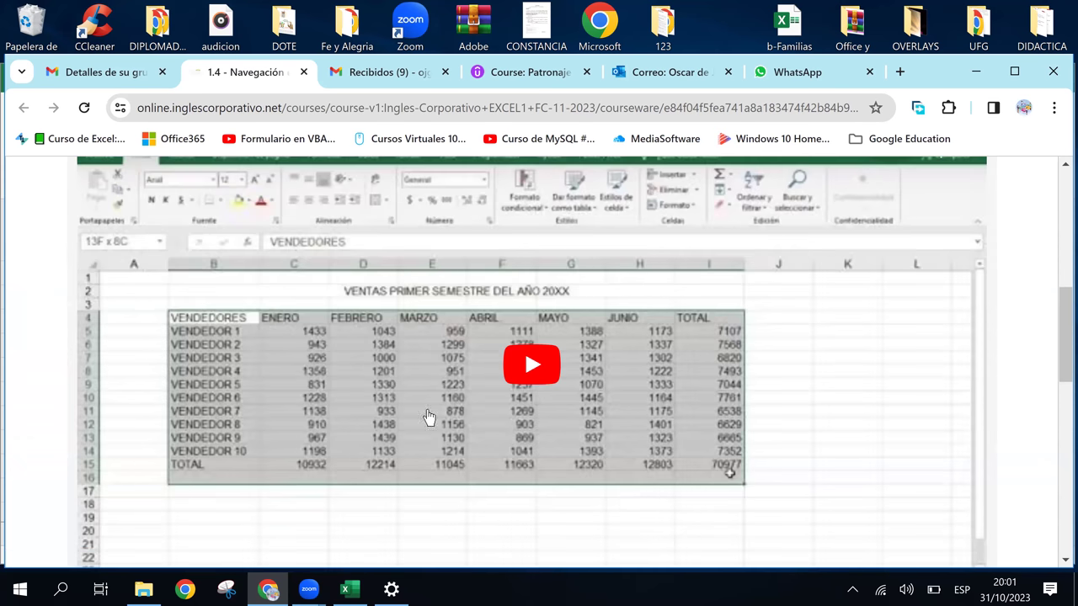
scroll(572, 464, down, 3)
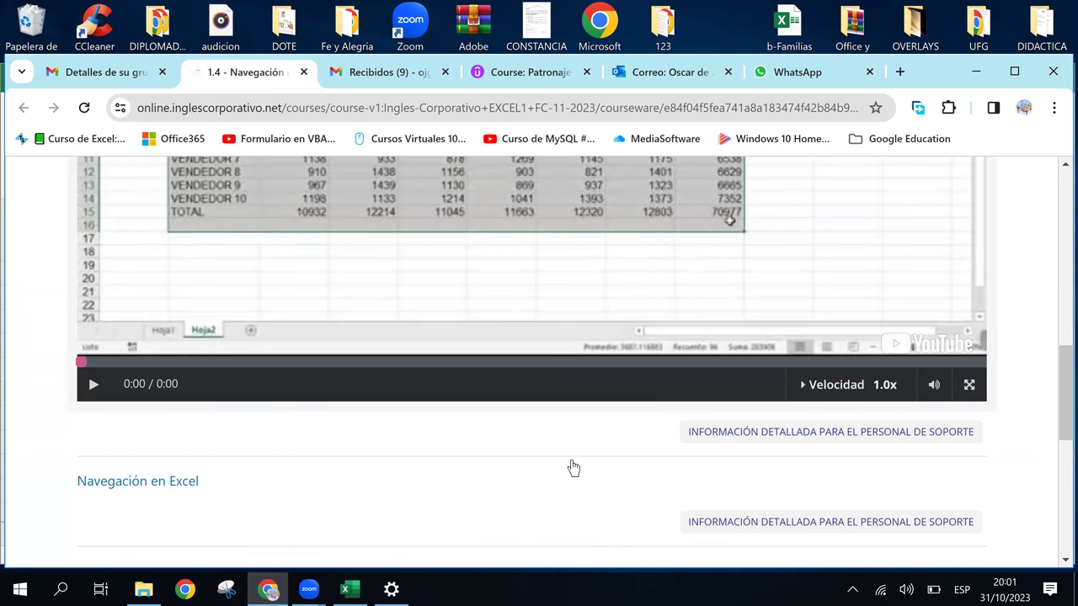
scroll(573, 468, up, 6)
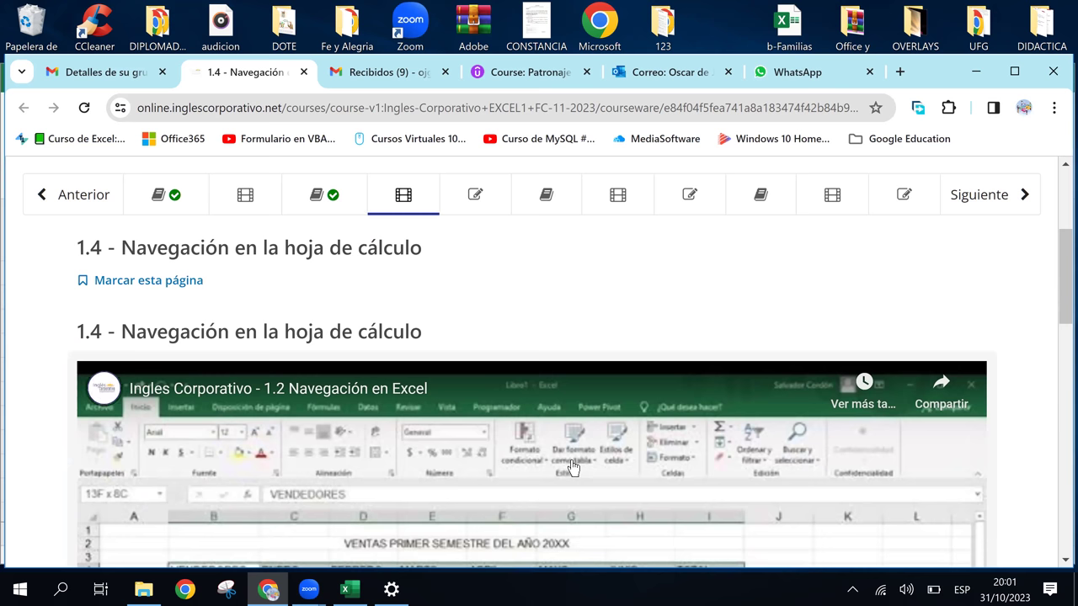
scroll(573, 469, down, 5)
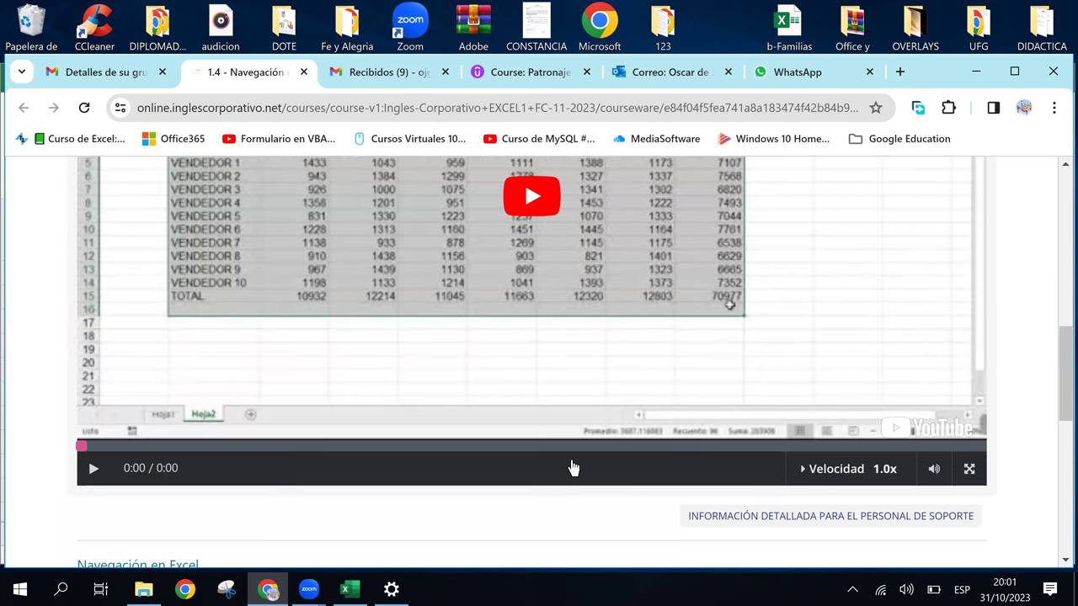
scroll(573, 468, down, 6)
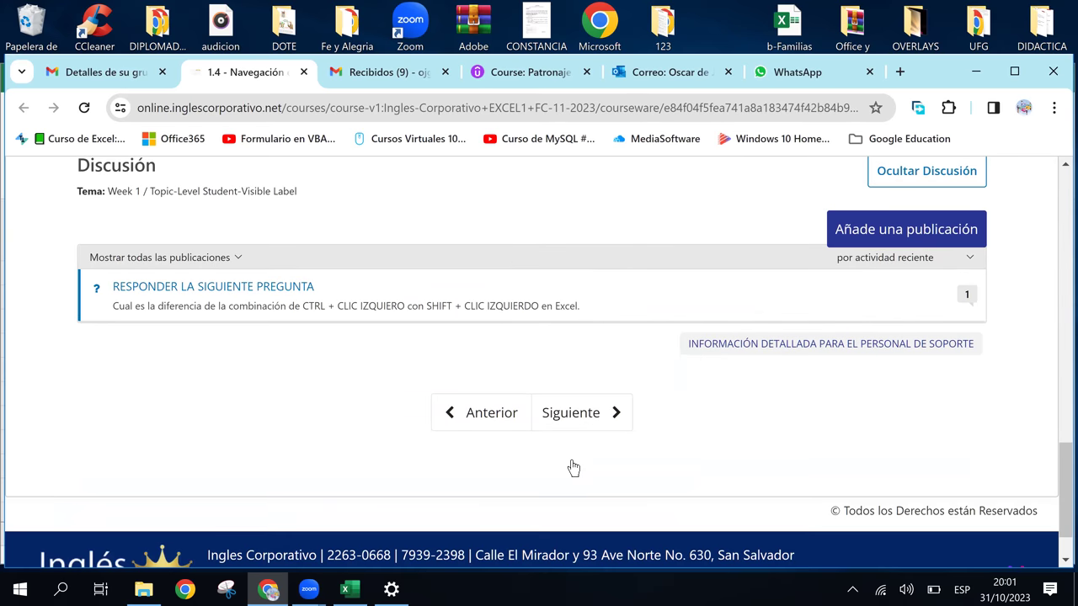
scroll(573, 468, up, 2)
scroll(573, 468, up, 5)
scroll(572, 468, up, 5)
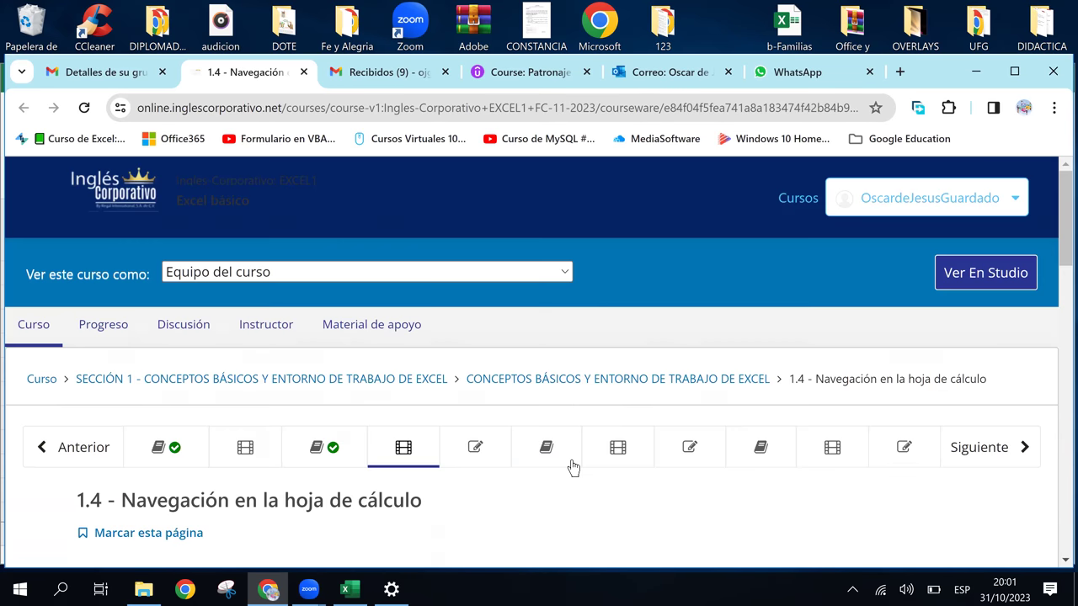
scroll(573, 468, down, 2)
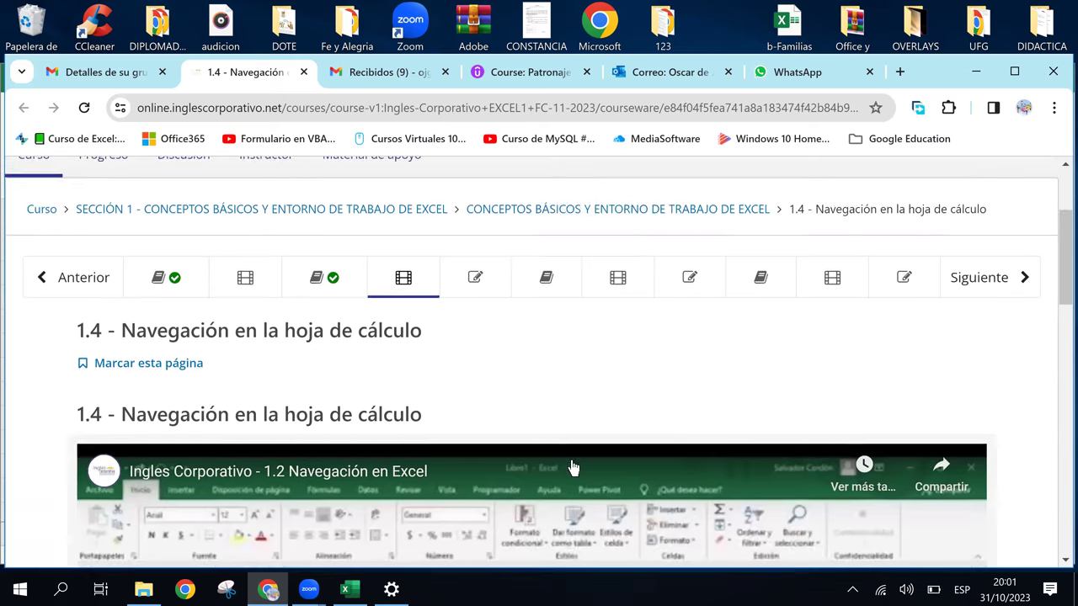
scroll(573, 468, up, 1)
scroll(573, 469, down, 1)
scroll(573, 468, down, 2)
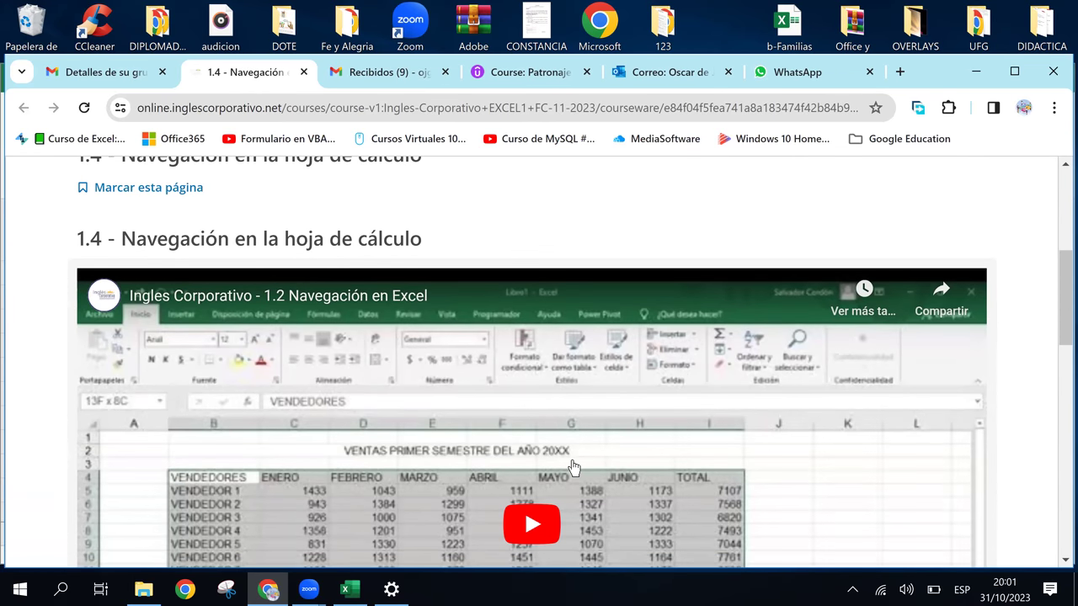
scroll(573, 469, down, 7)
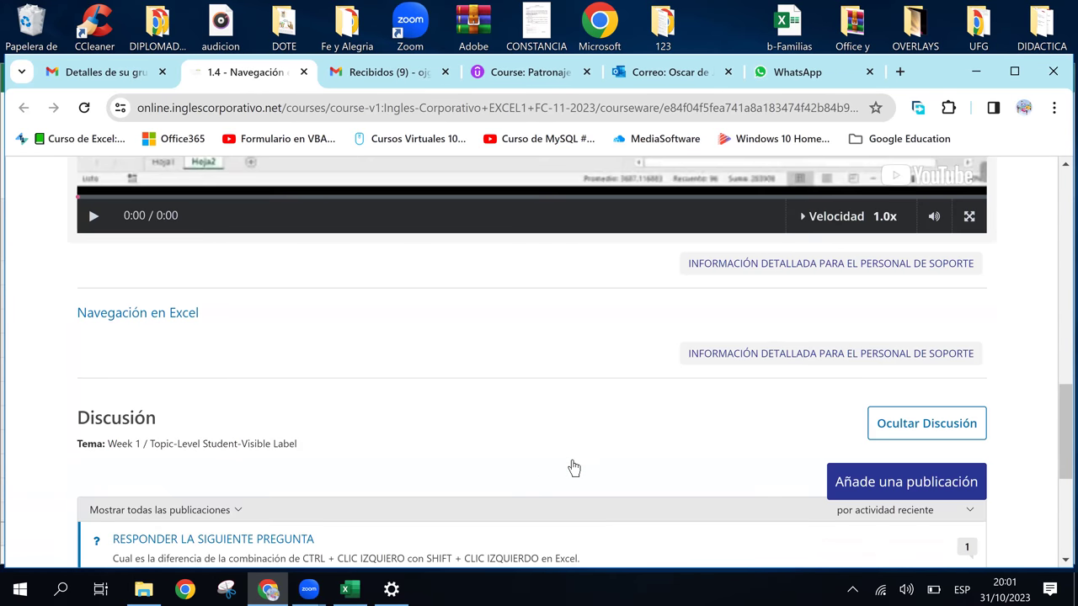
scroll(573, 468, down, 2)
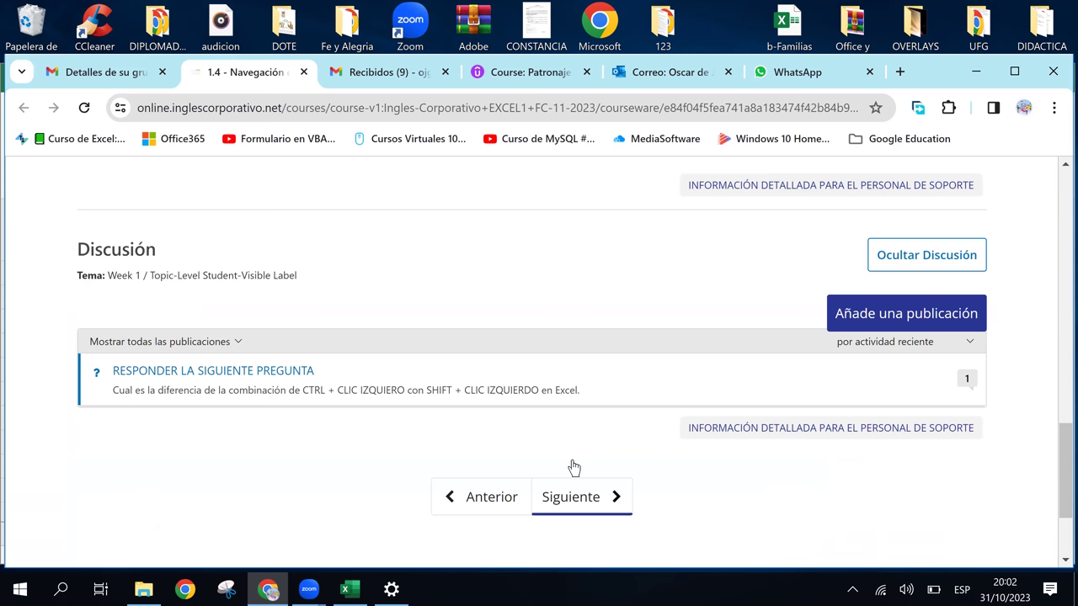
scroll(572, 468, up, 10)
scroll(573, 468, up, 5)
scroll(572, 468, up, 2)
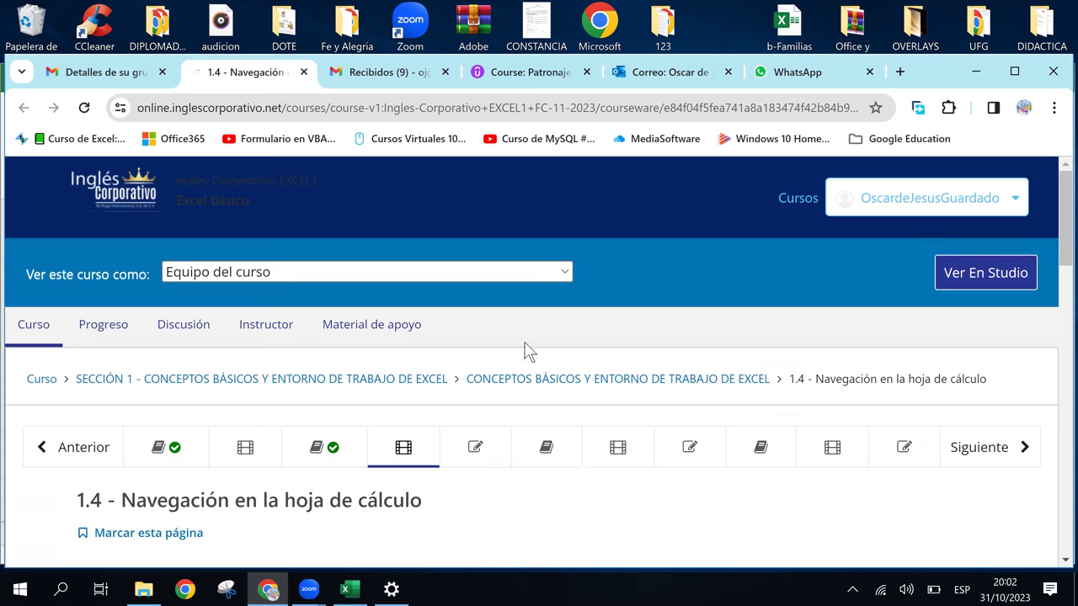
- Switch to Excel's Libro1, select E3 to view =CANTIDAD*PRECIO, and set headphone volume to 100
click(985, 74)
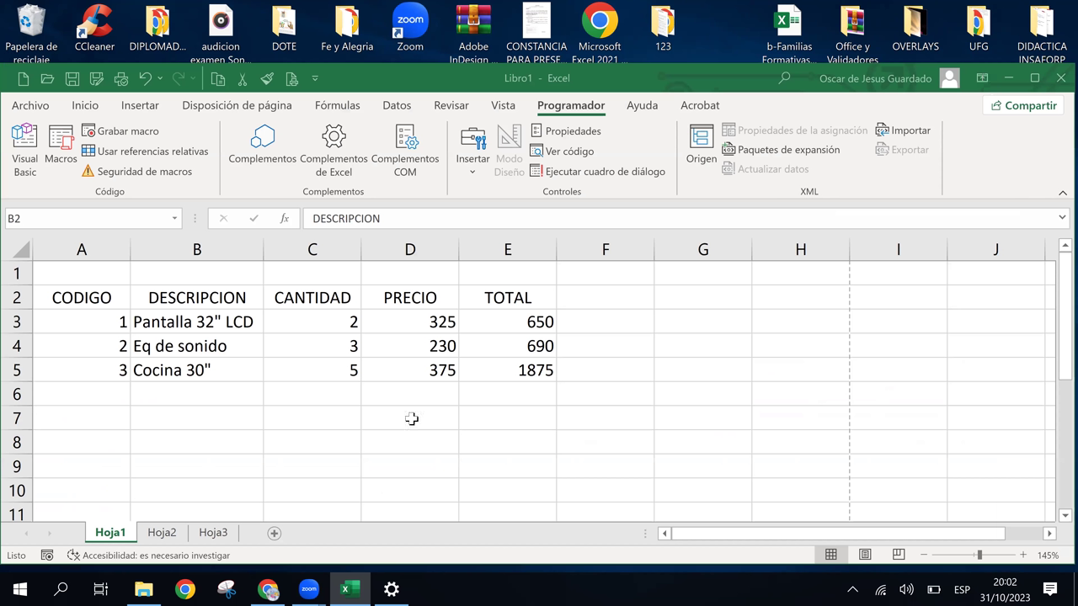
click(494, 327)
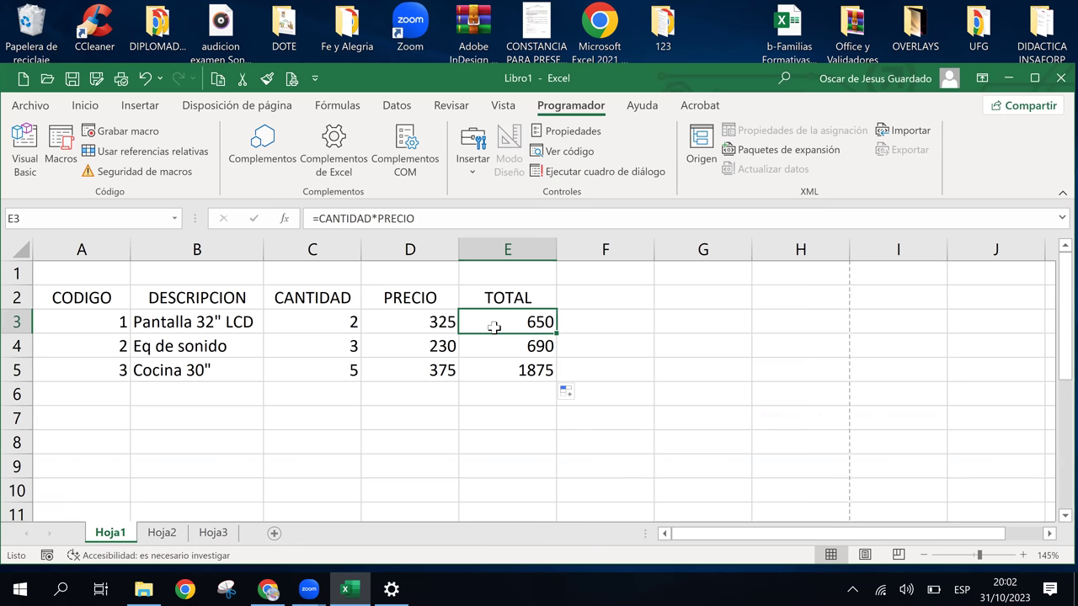
click(906, 590)
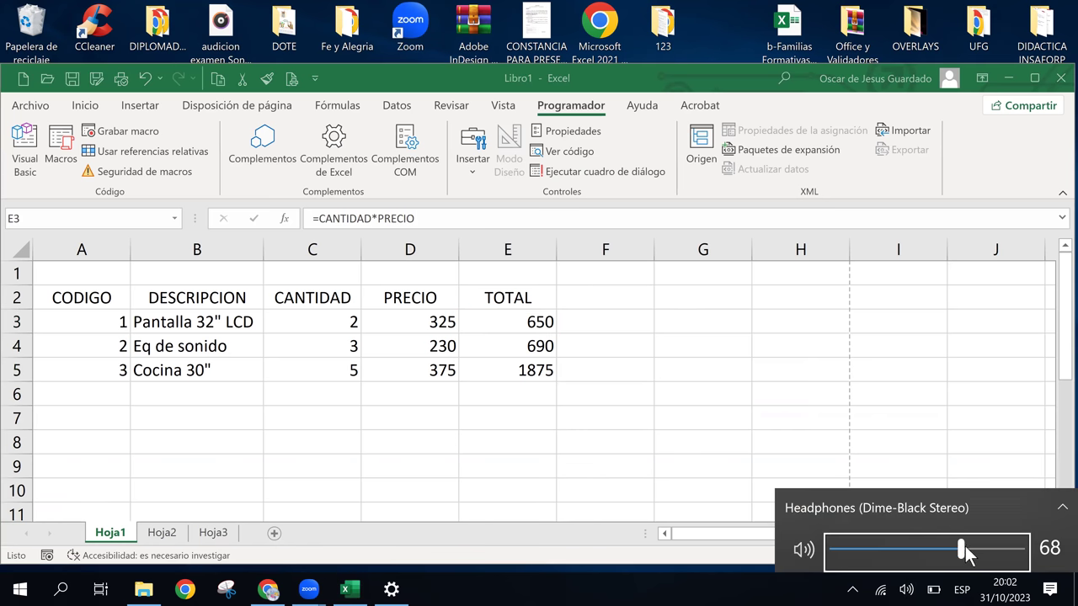
drag(960, 552, 1022, 554)
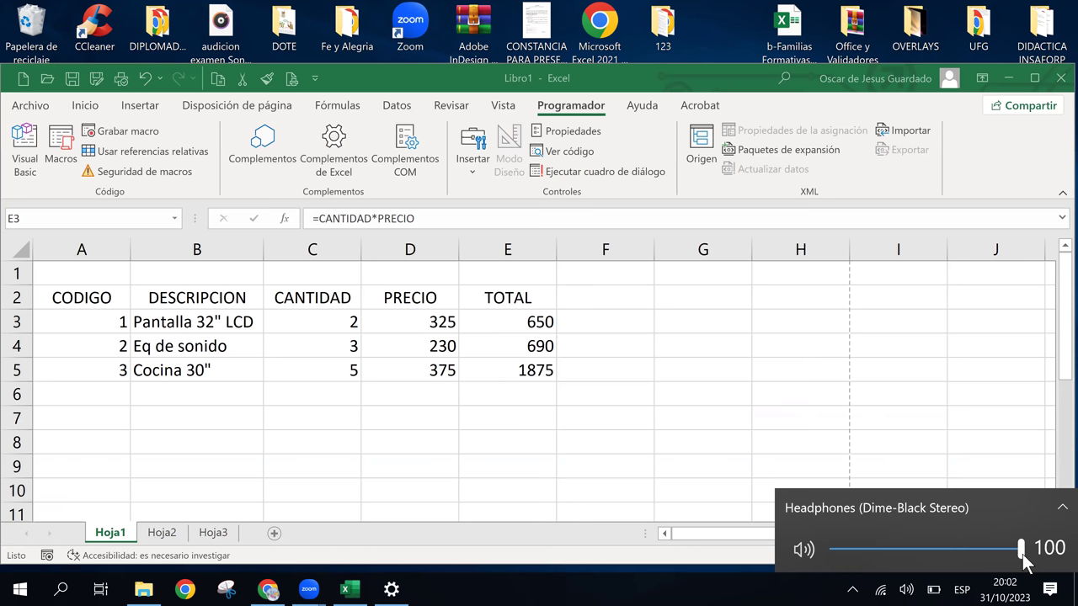
click(505, 425)
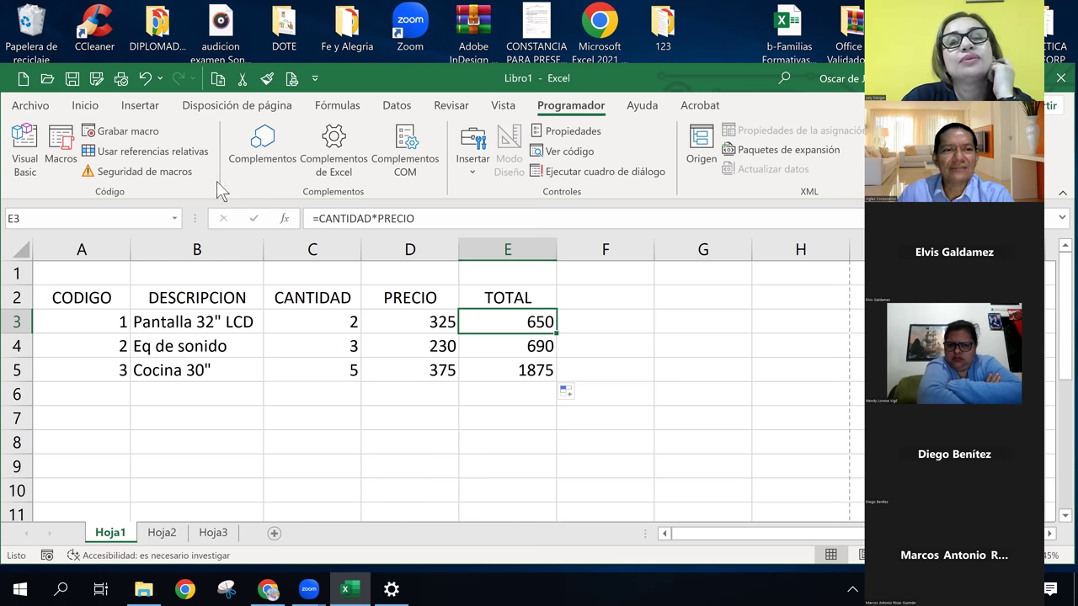
- Bring the Chrome course page back and scroll through the 1.4 lesson
click(268, 589)
scroll(450, 496, down, 3)
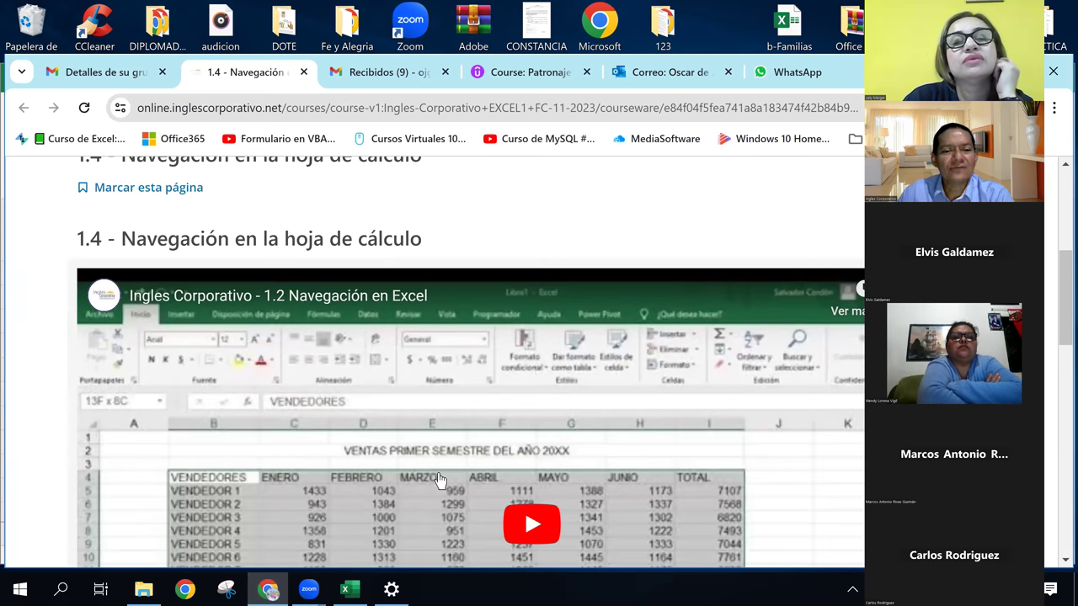
scroll(438, 478, down, 5)
scroll(438, 478, down, 2)
scroll(438, 479, down, 3)
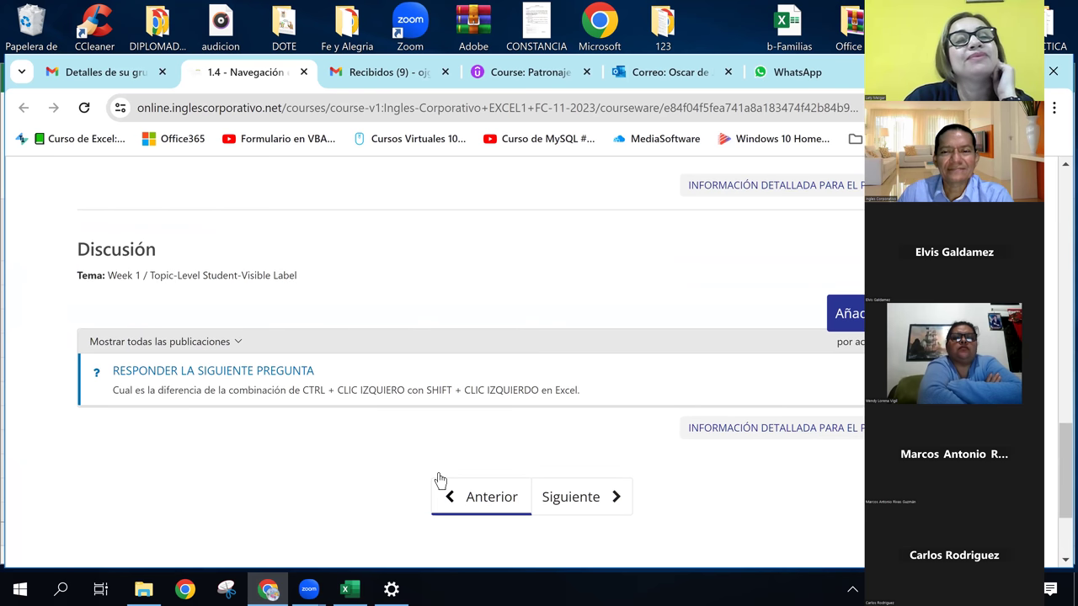
scroll(440, 479, up, 2)
scroll(440, 480, up, 3)
scroll(439, 479, up, 2)
scroll(439, 479, up, 3)
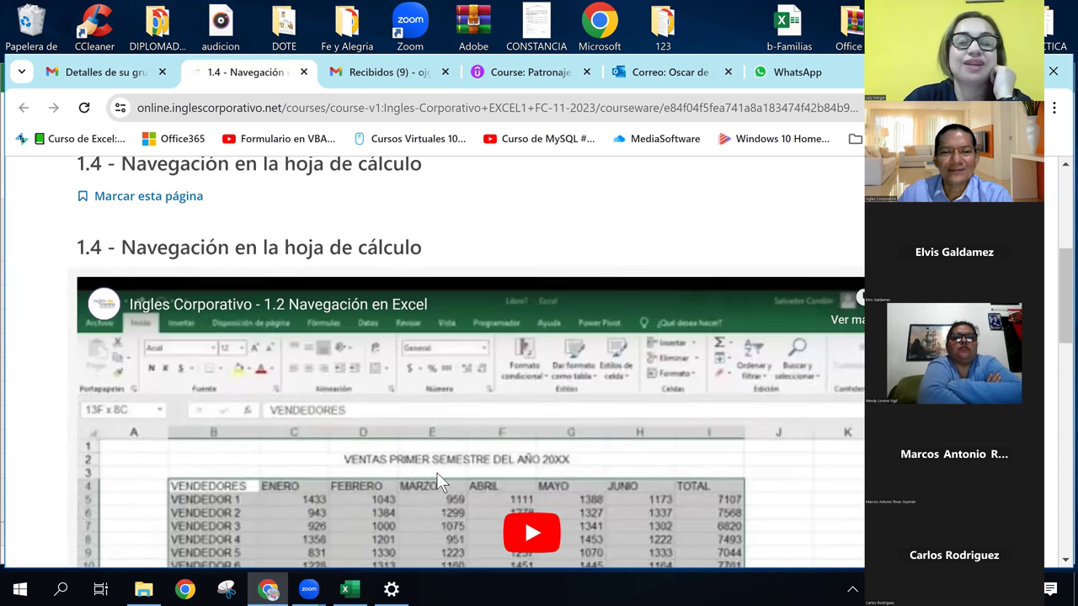
scroll(436, 472, up, 4)
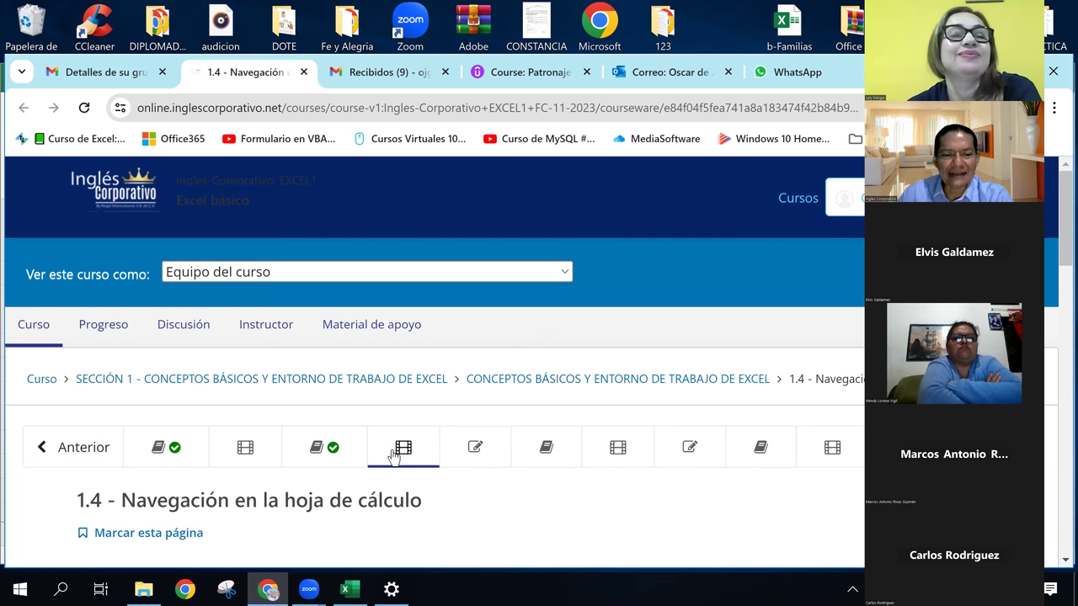
scroll(369, 481, down, 4)
scroll(369, 487, down, 3)
scroll(371, 486, down, 5)
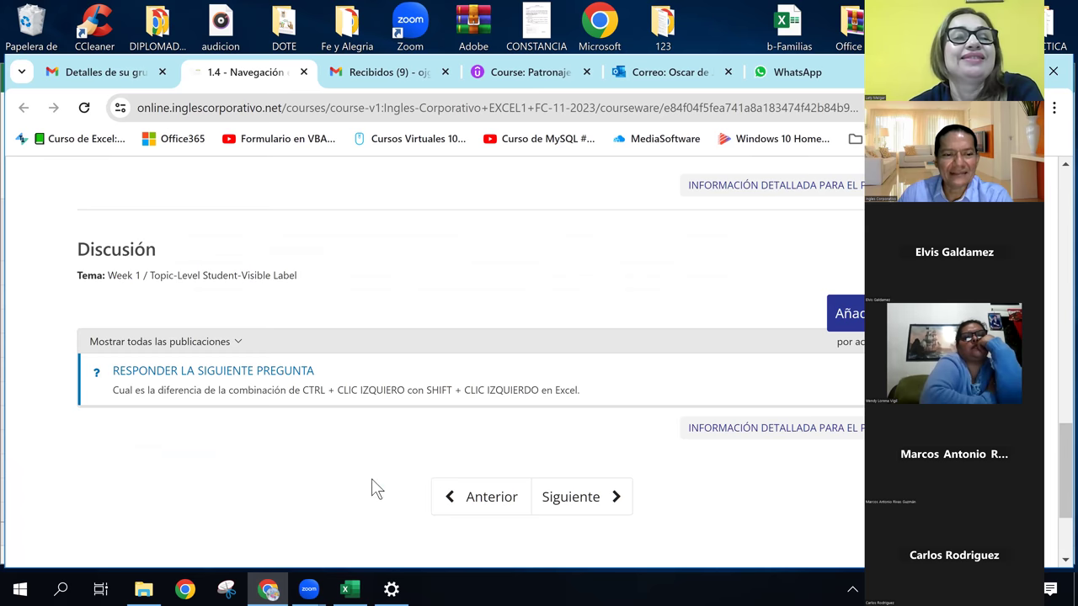
scroll(371, 487, up, 8)
scroll(400, 459, up, 3)
- Open the 1.5 Laboratorio unit and look through its four quiz questions down to Enviar
click(475, 369)
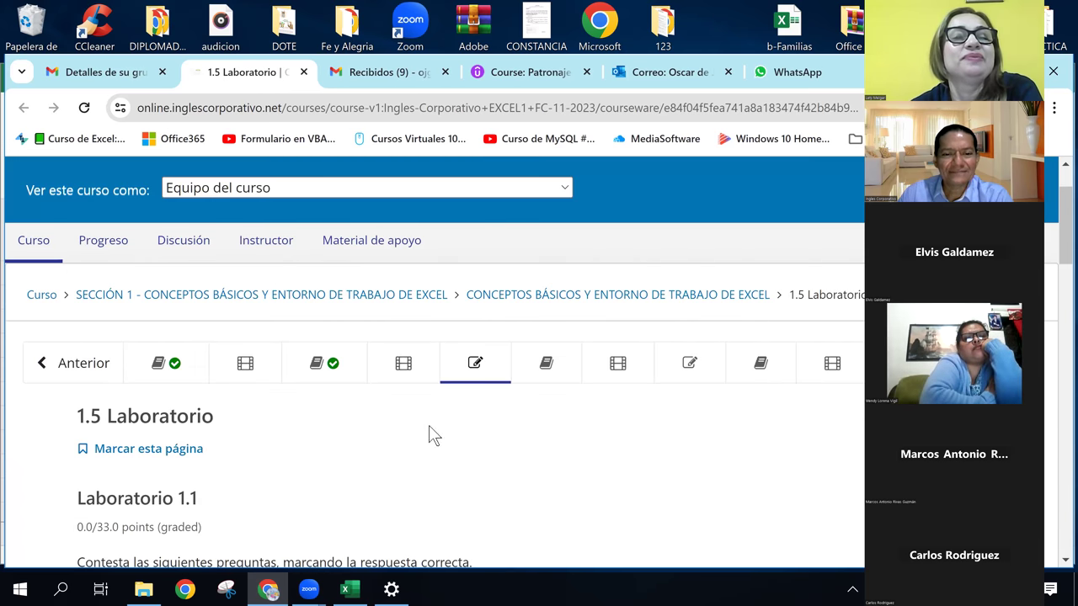
scroll(356, 539, down, 3)
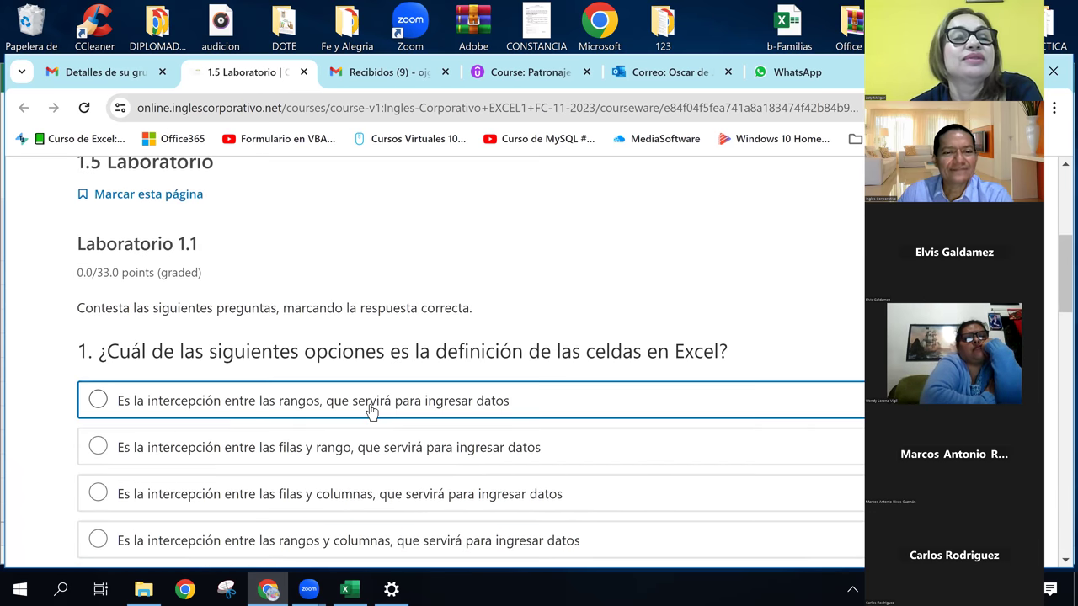
scroll(369, 413, down, 3)
scroll(371, 411, down, 3)
scroll(371, 411, down, 5)
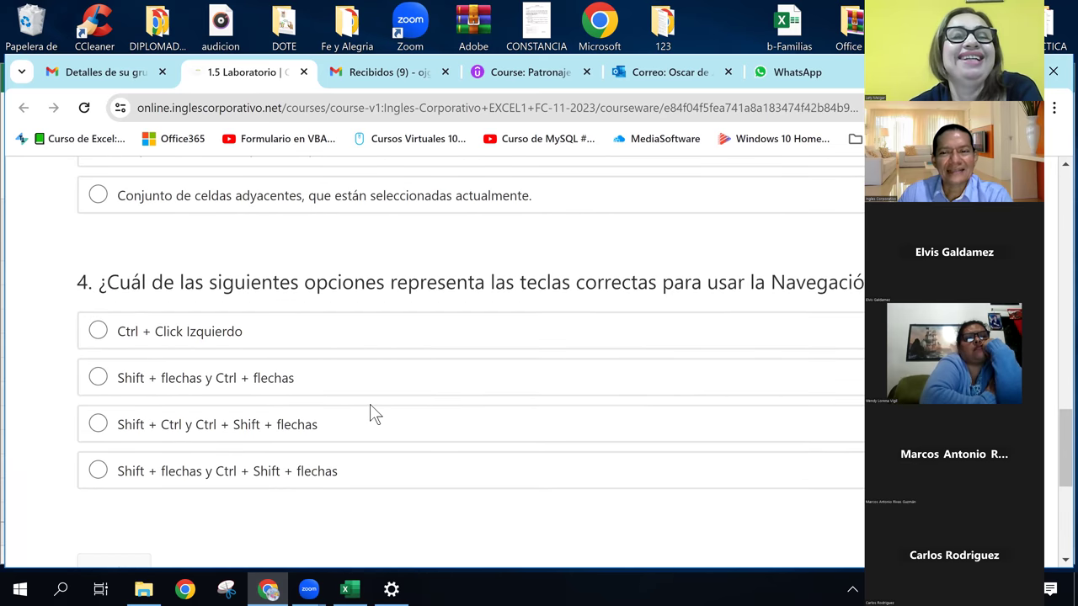
scroll(374, 413, down, 4)
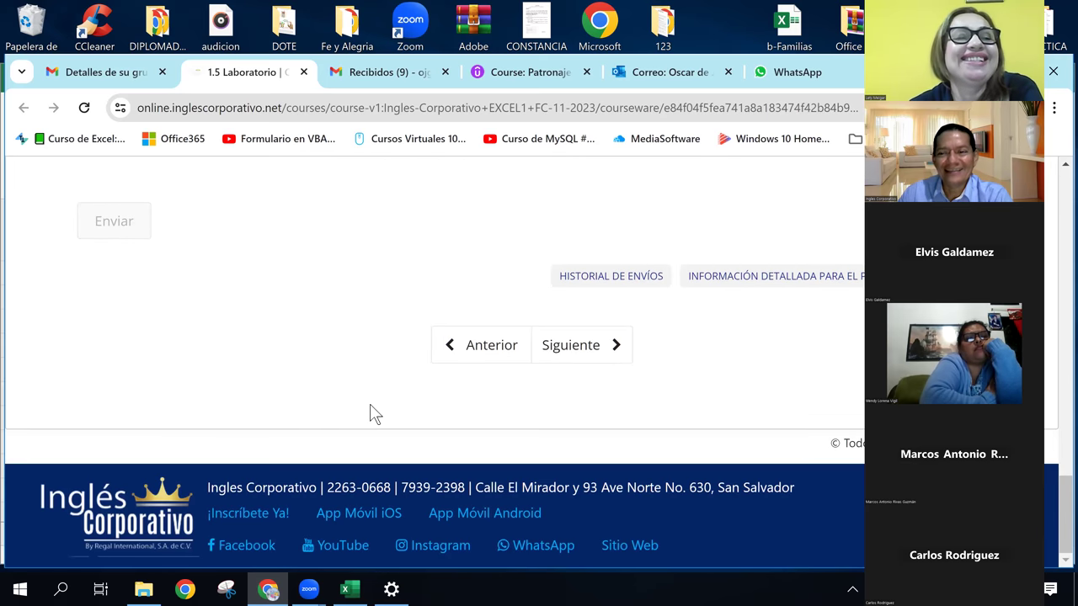
scroll(375, 412, up, 4)
scroll(371, 411, up, 3)
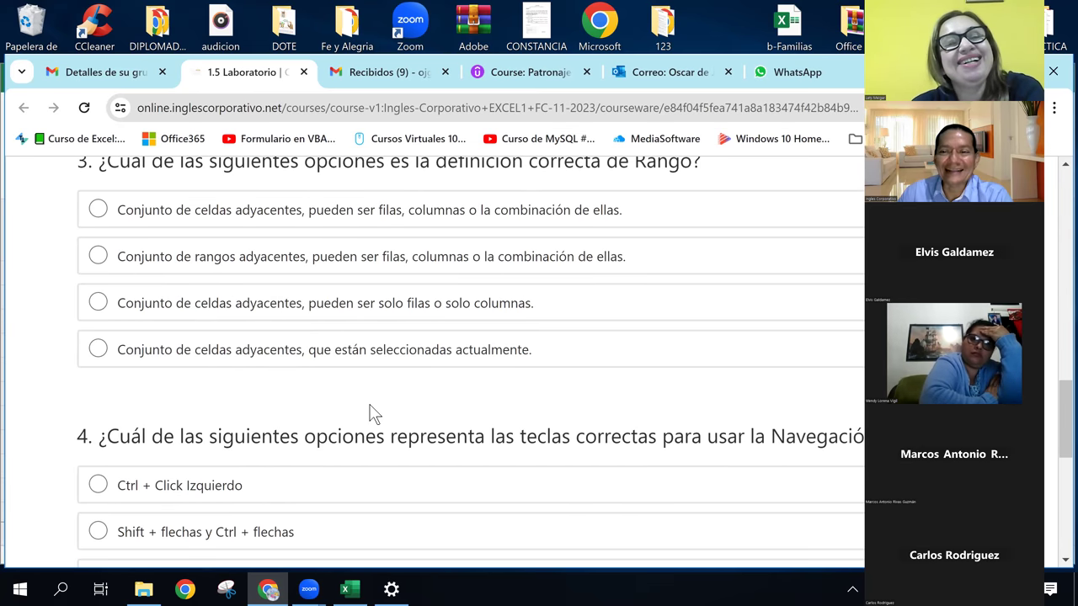
scroll(374, 413, up, 1)
scroll(375, 412, up, 2)
scroll(373, 413, up, 5)
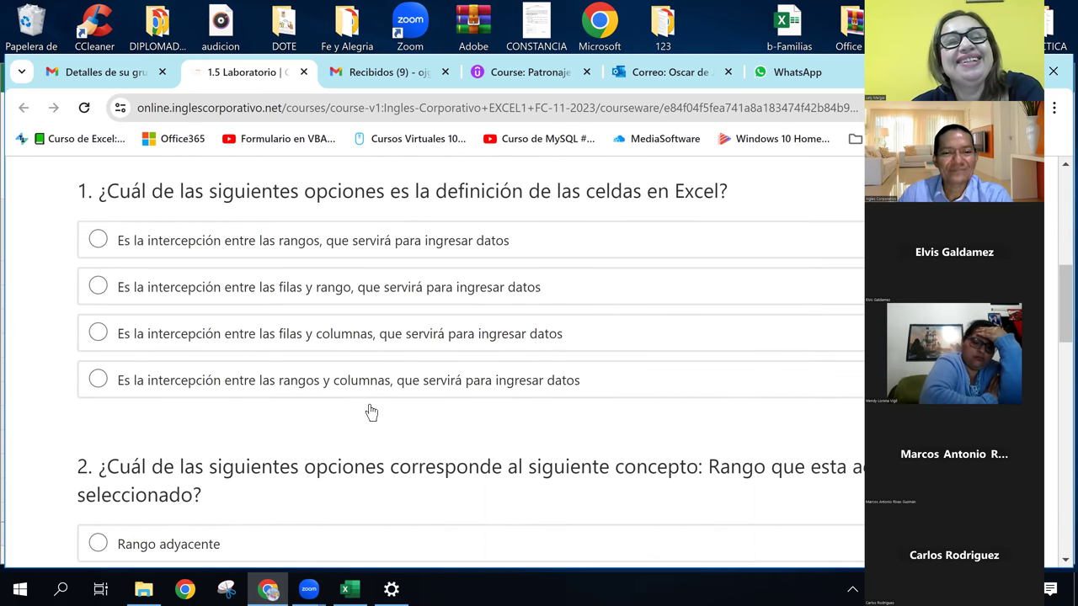
scroll(371, 412, up, 4)
- Return to lesson 1.4 Navegación en la hoja de cálculo and scroll to its Excel video
click(404, 459)
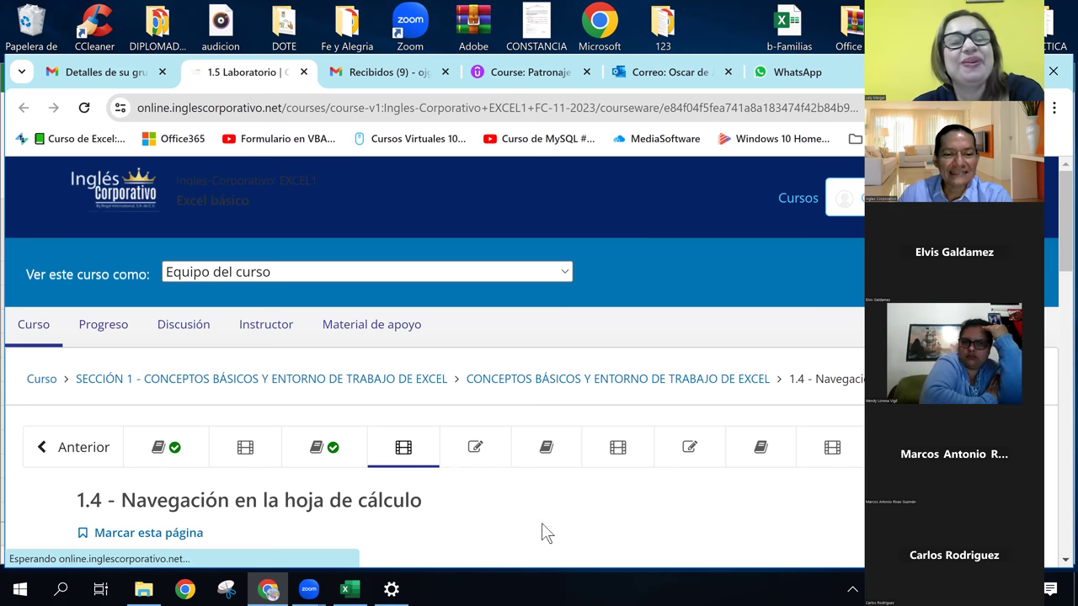
scroll(459, 469, down, 1)
scroll(459, 469, down, 3)
scroll(459, 469, down, 1)
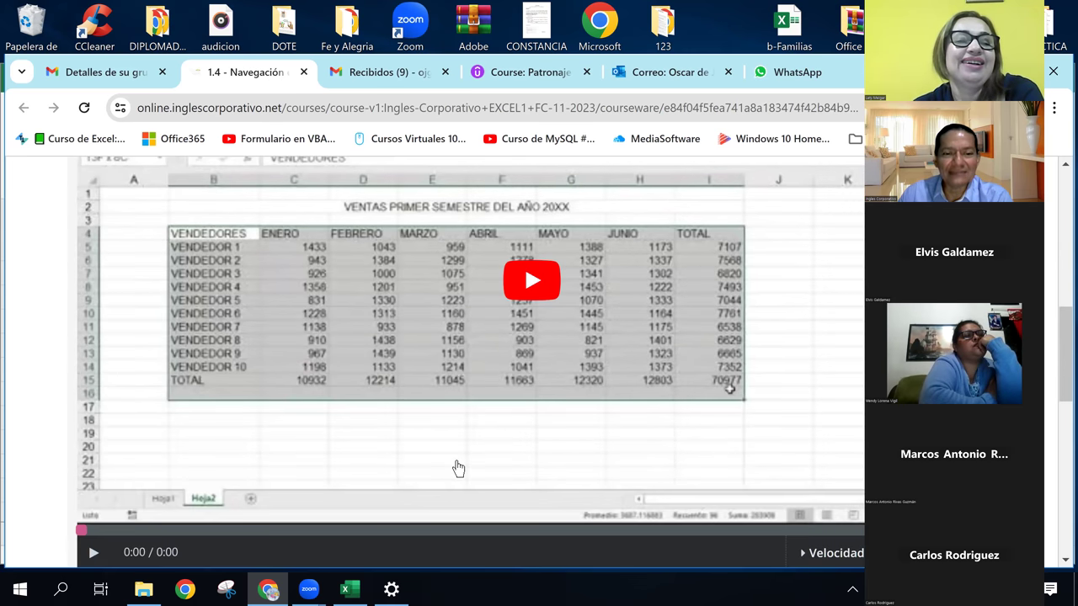